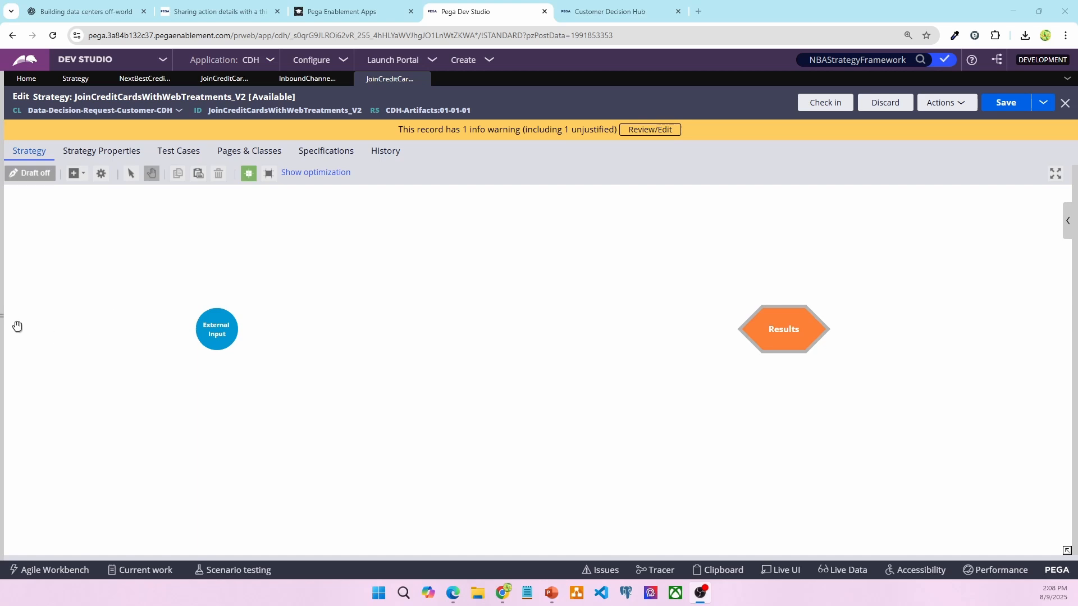
List the Decision Data records, filter instance names by WebTreatments, and open the CDH-Artifacts instance
mouse_move(5, 307)
click(25, 260)
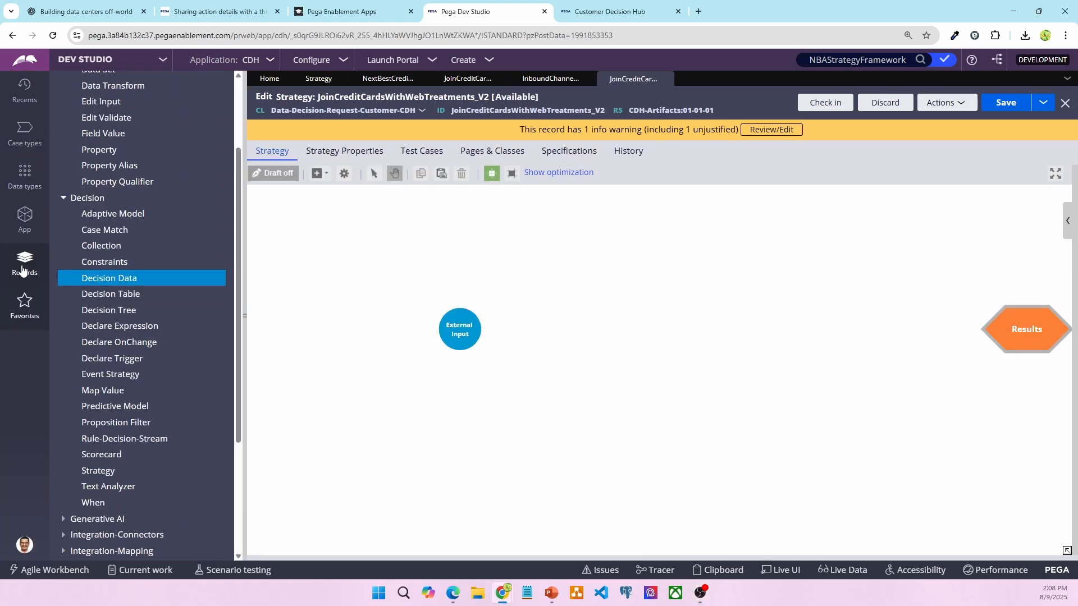
click(112, 278)
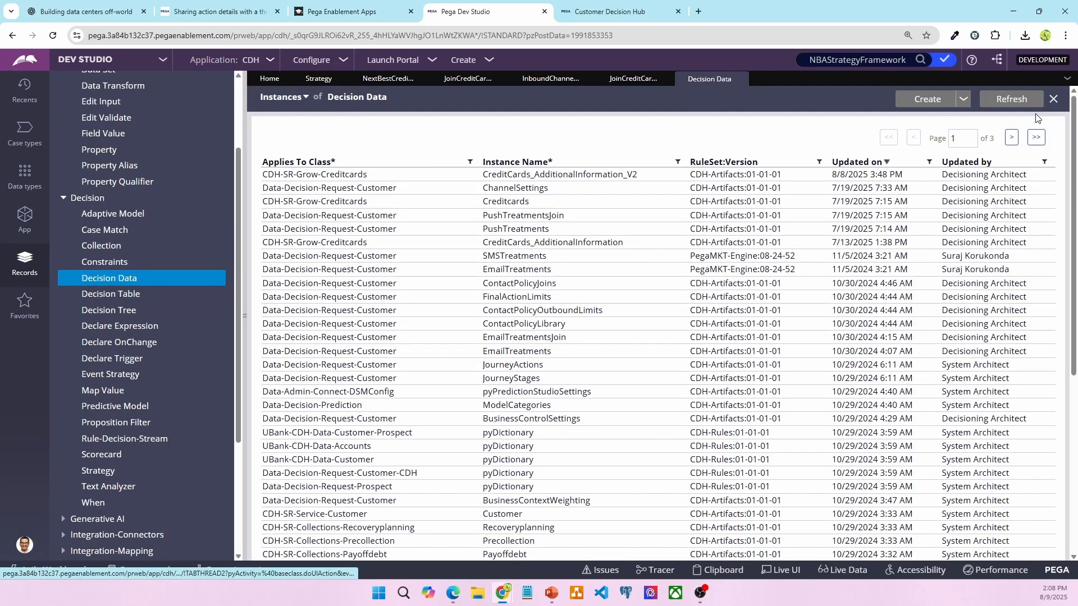
click(678, 162)
click(574, 180)
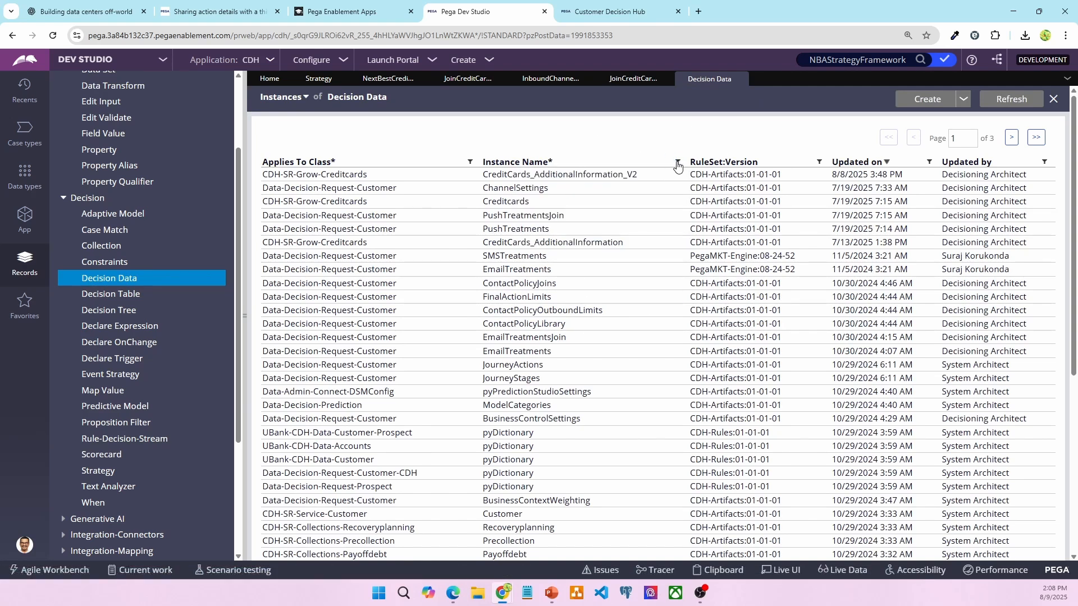
click(678, 162)
click(581, 220)
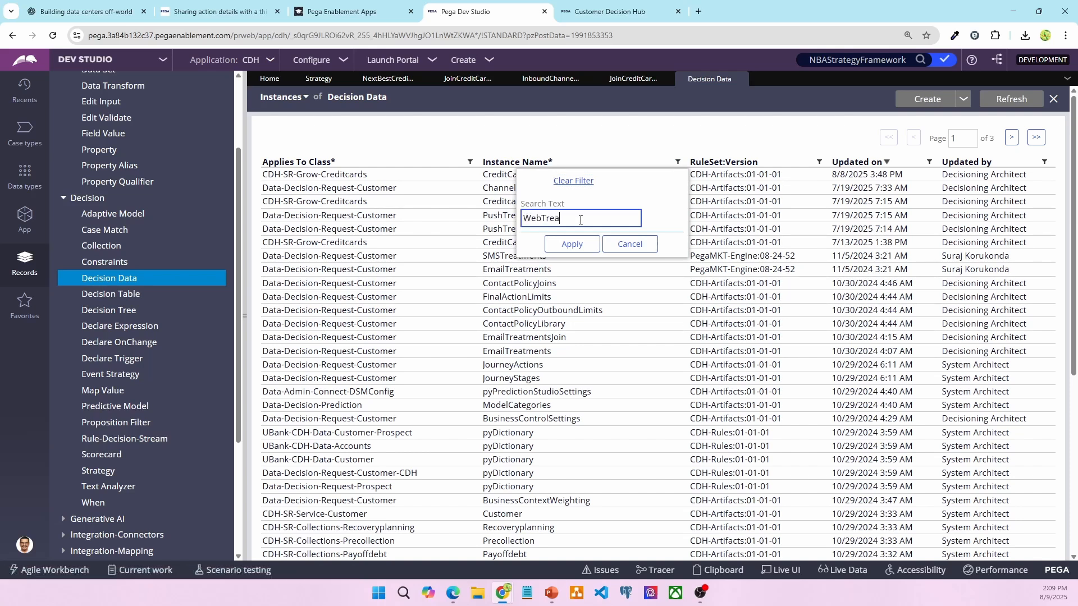
click(572, 243)
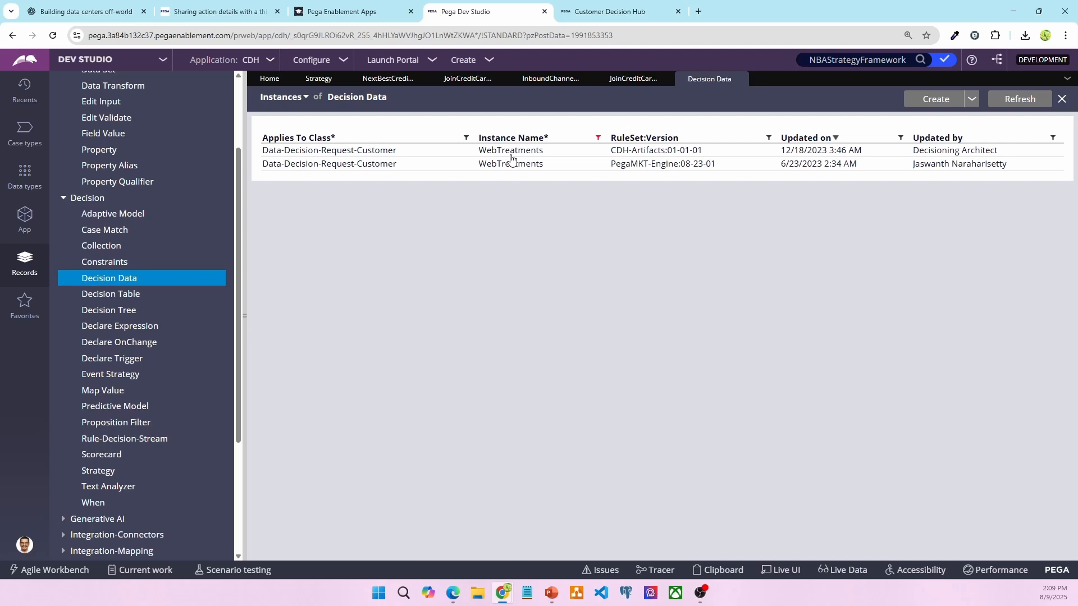
click(512, 159)
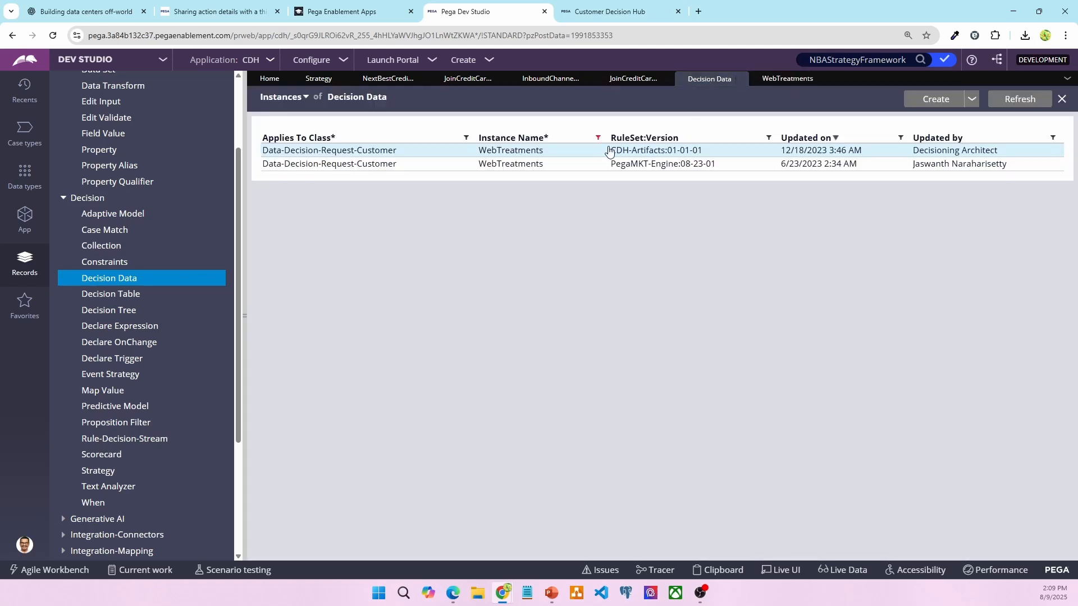
Filter the Decision Data instances by OfferTreatmentsJoin, open the CDH-Artifacts instance, and close the instance list
click(598, 138)
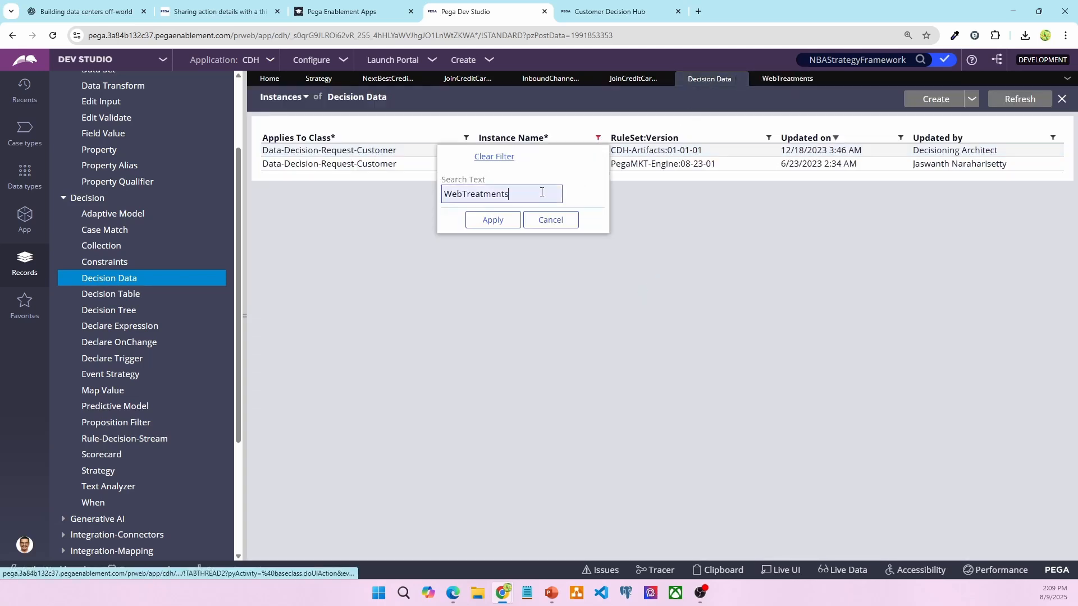
key(ctrl+a)
text(O)
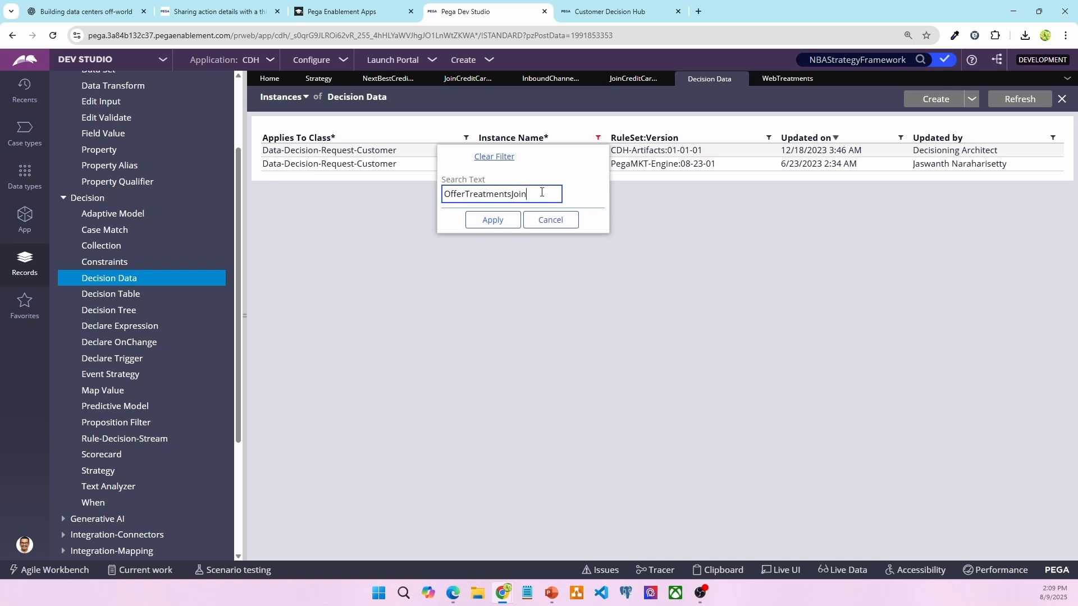
click(516, 220)
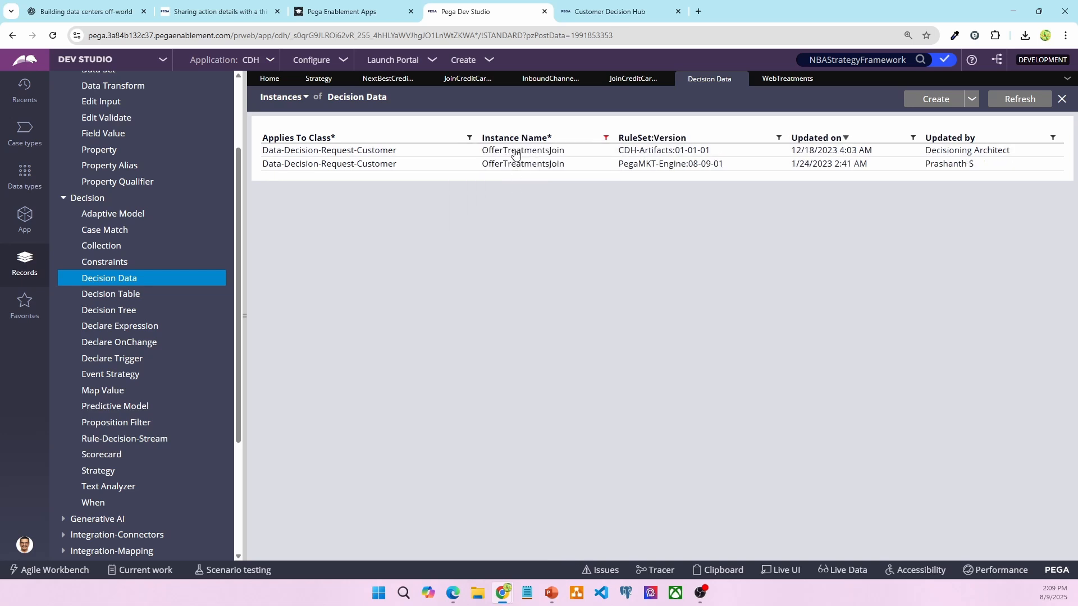
click(508, 162)
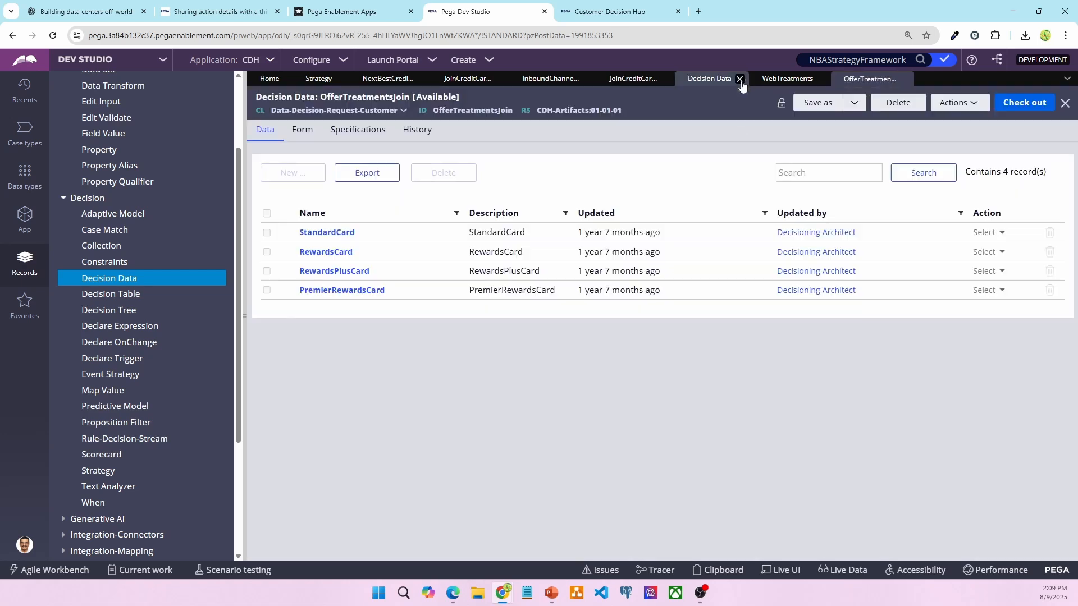
click(740, 79)
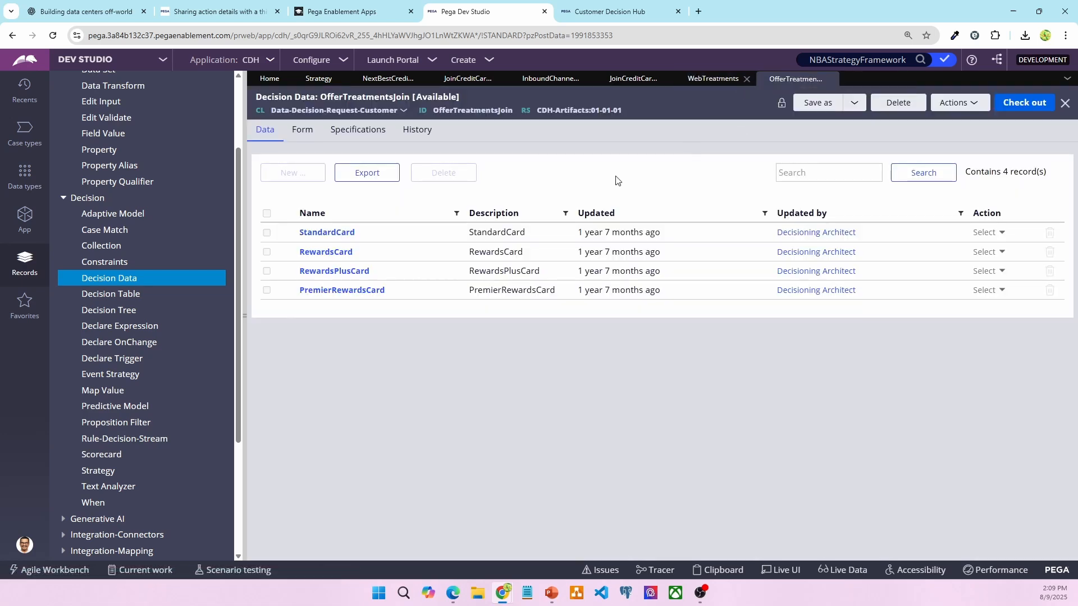
Collapse the records explorer and review the OfferTreatmentsJoin and WebTreatments decision data records
click(247, 300)
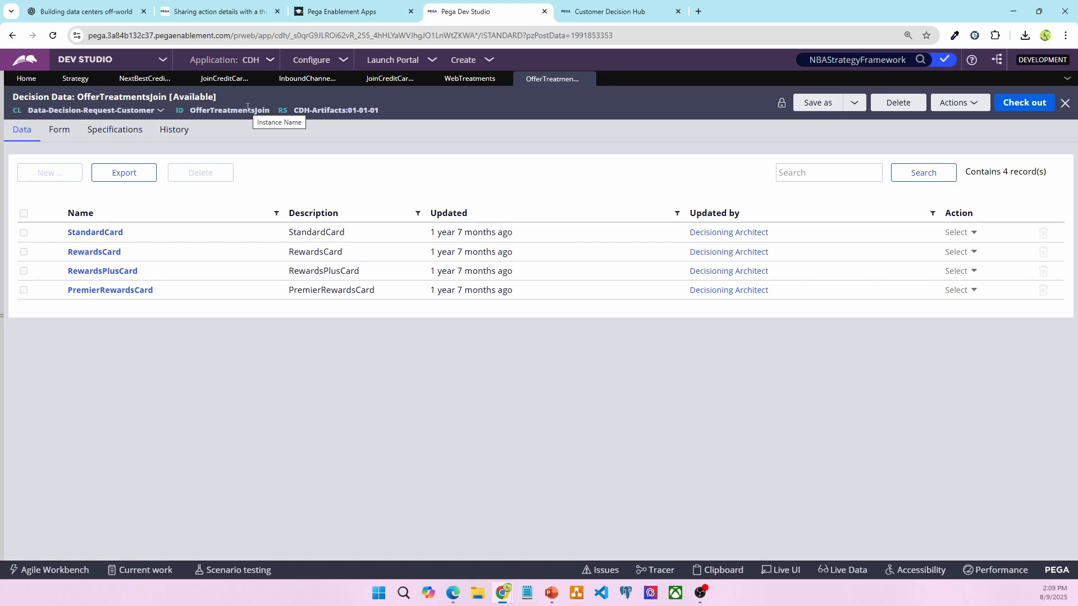
double_click(247, 110)
click(256, 98)
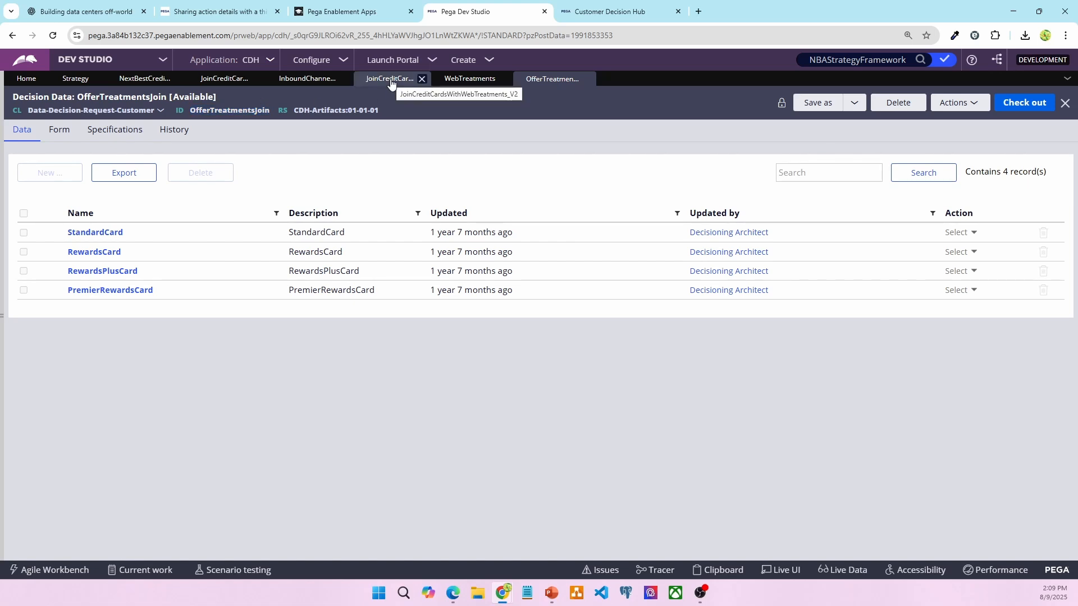
click(451, 81)
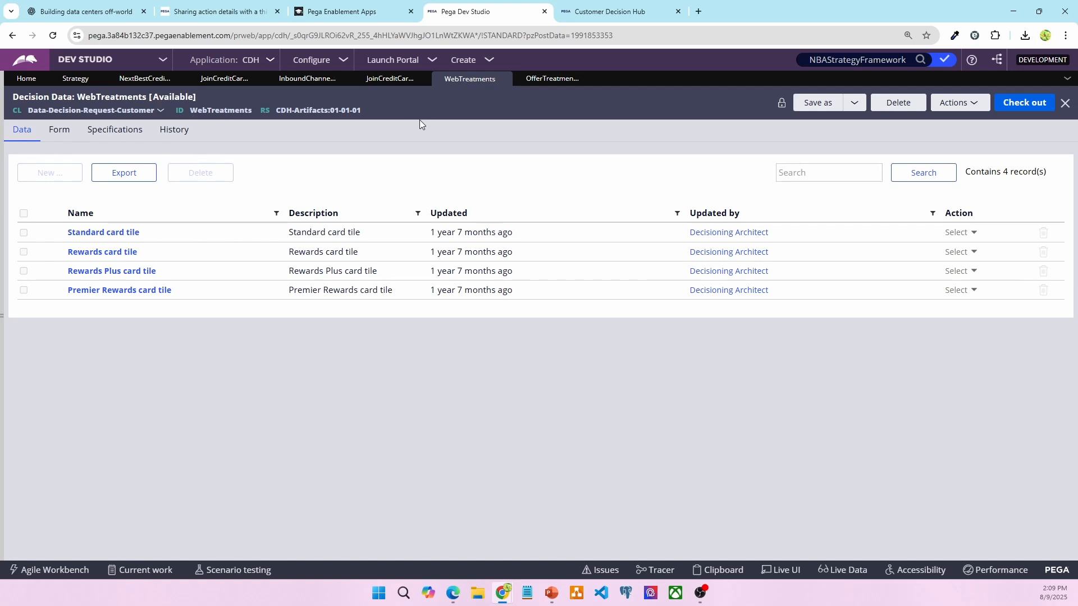
Add a Decision data enrichment component above the External Input in the JoinCreditCardsWithWebTreatments_V2 strategy
click(391, 78)
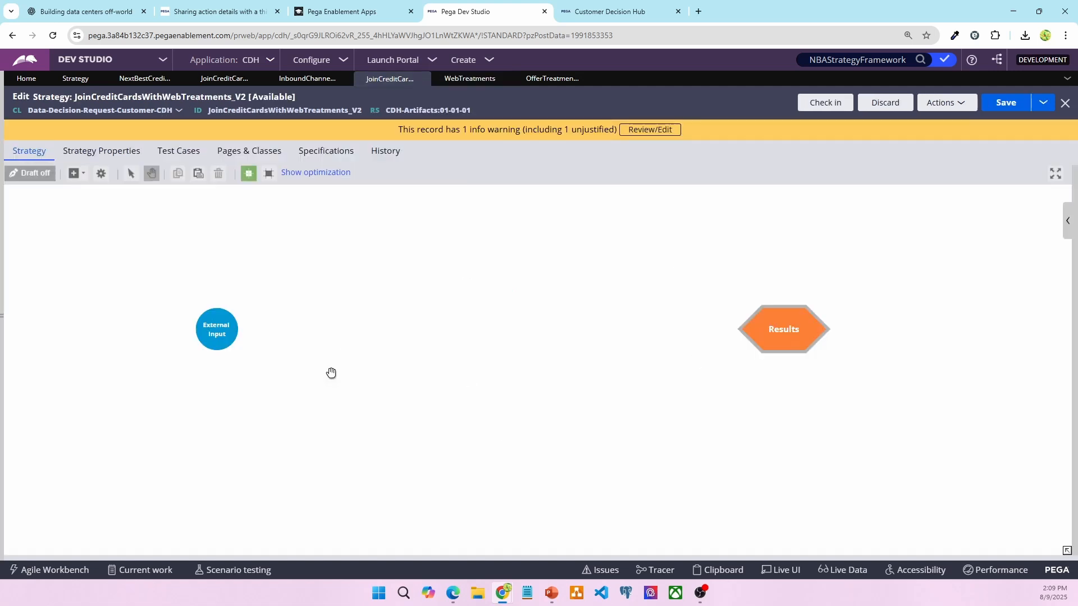
right_click(239, 235)
mouse_move(240, 237)
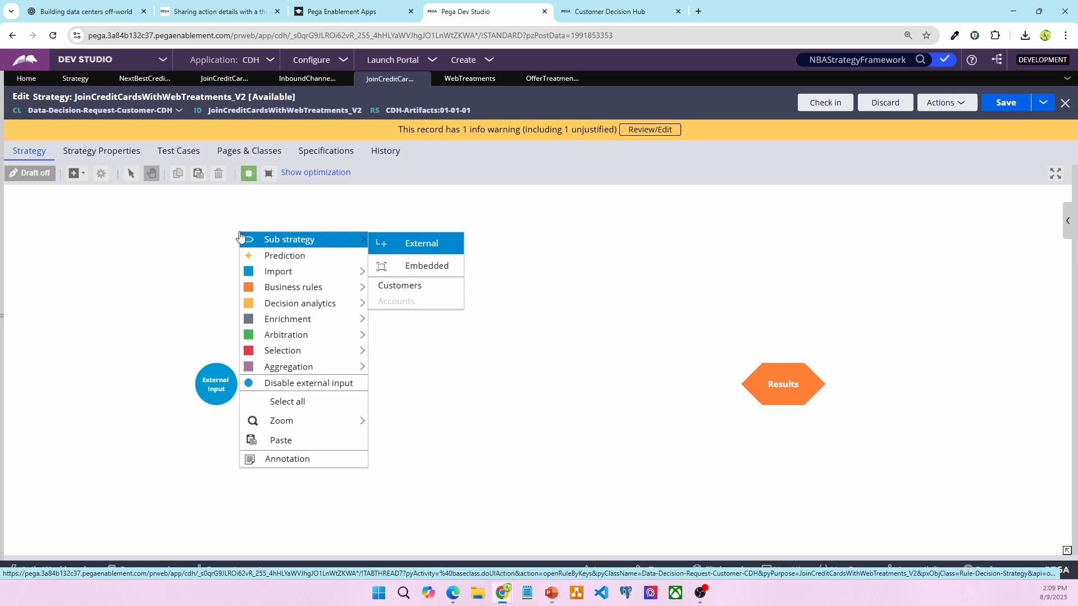
mouse_move(286, 321)
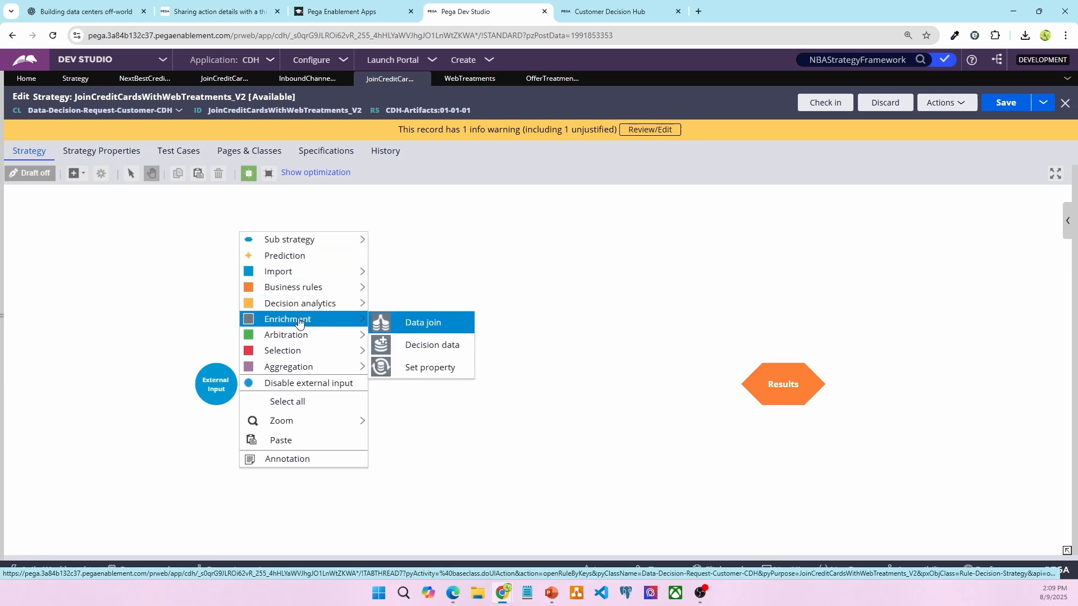
click(427, 347)
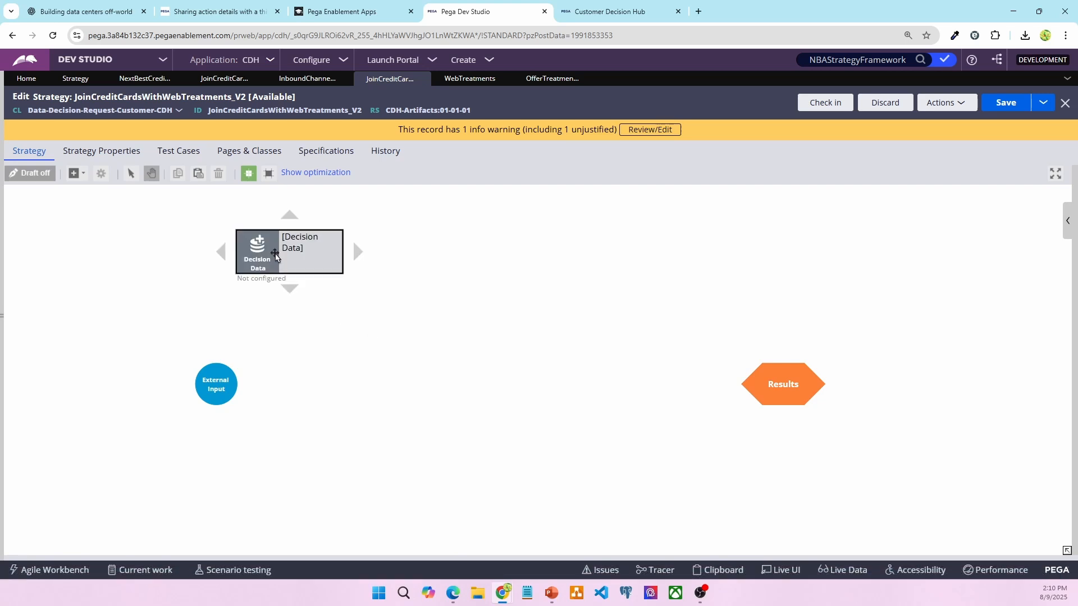
Copy the WebTreatments instance name from its record and set it as the new component's decision data
click(454, 84)
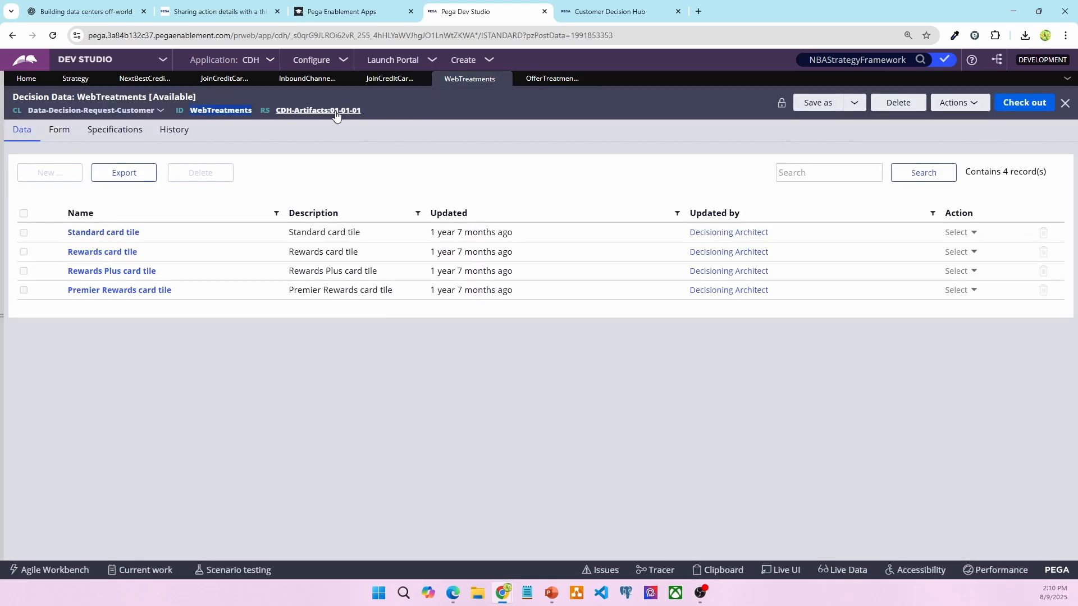
click(390, 78)
click(528, 344)
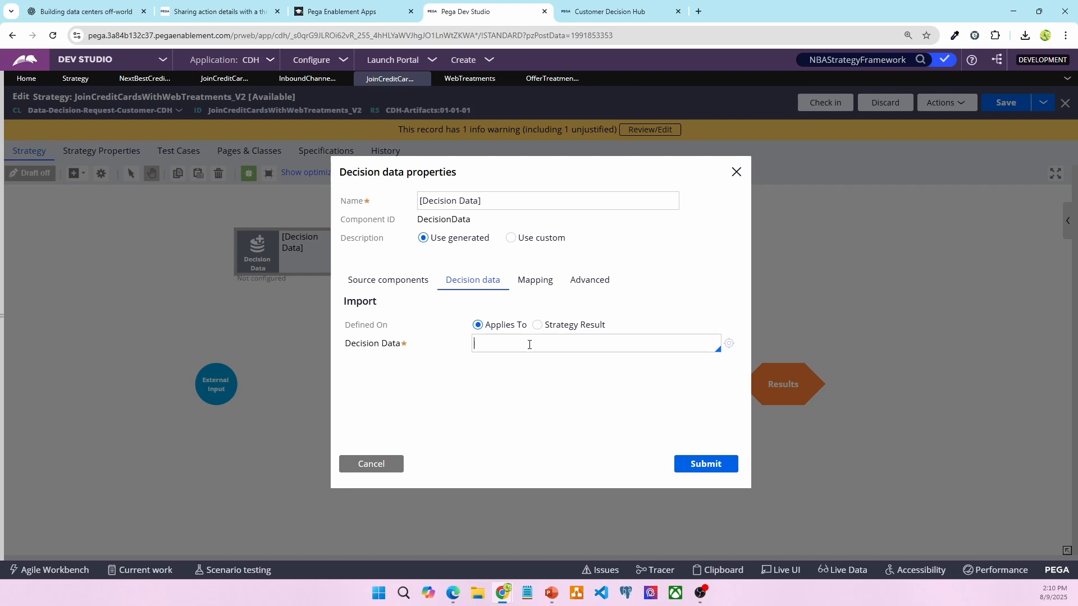
text(WebTreatments)
key(Tab)
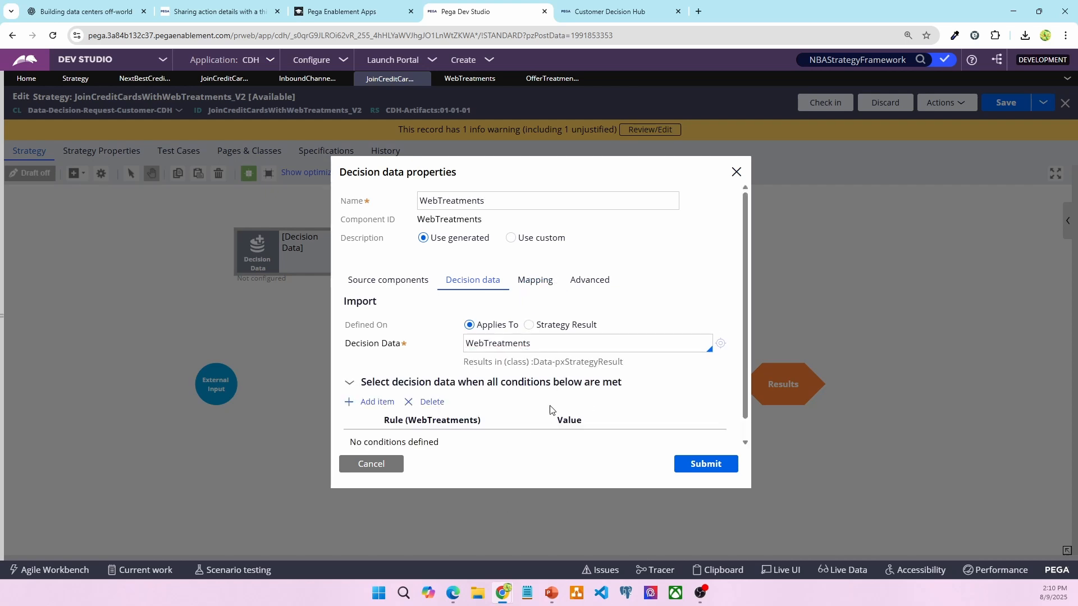
scroll(555, 420, down, 1)
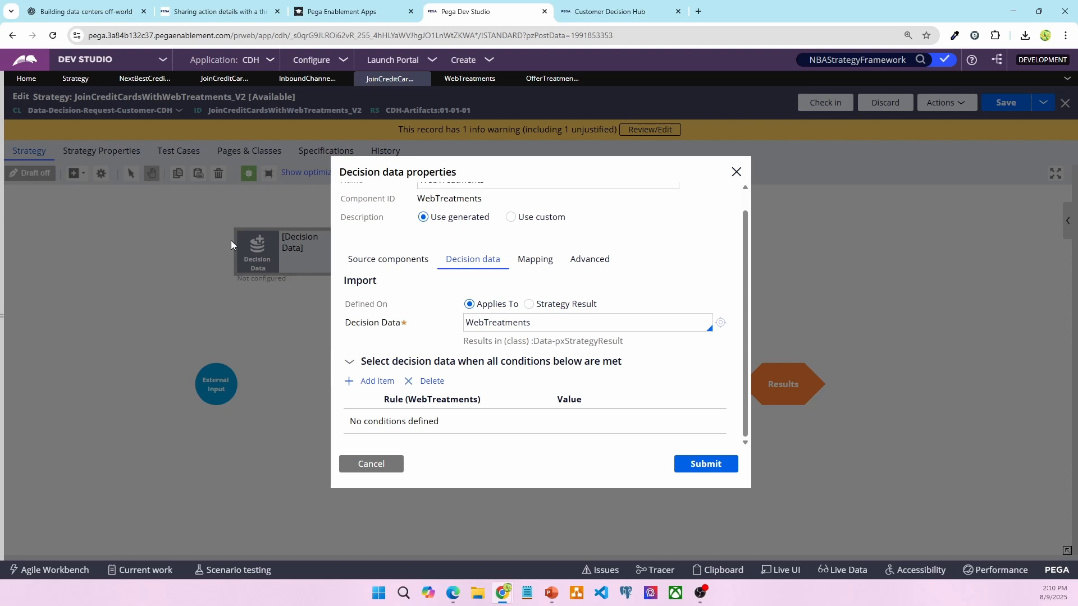
Review the automatically mapped properties of the WebTreatments component and submit its configuration
click(536, 261)
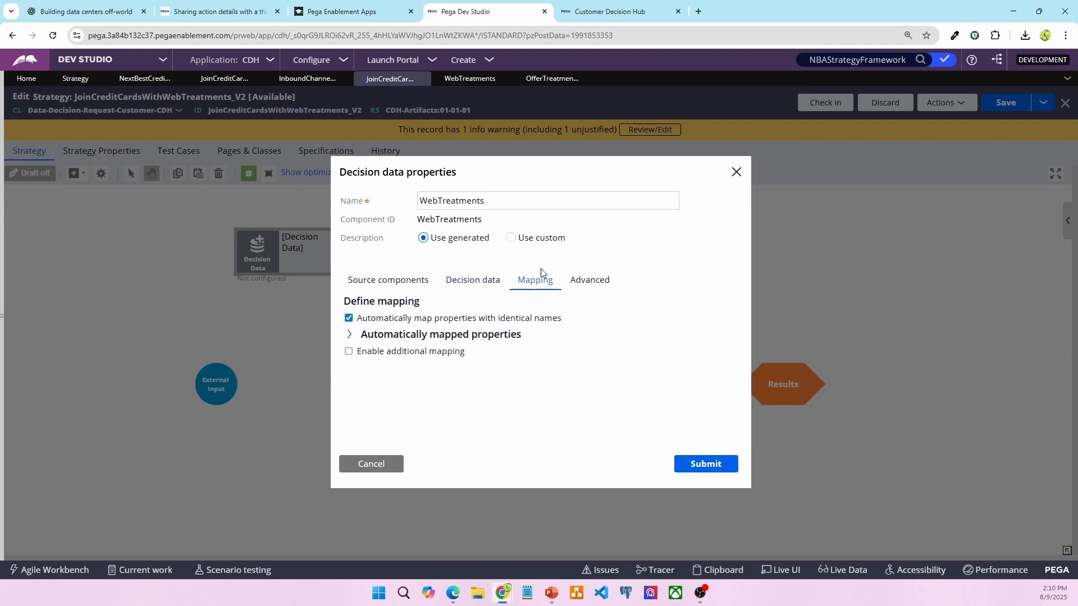
scroll(449, 336, down, 3)
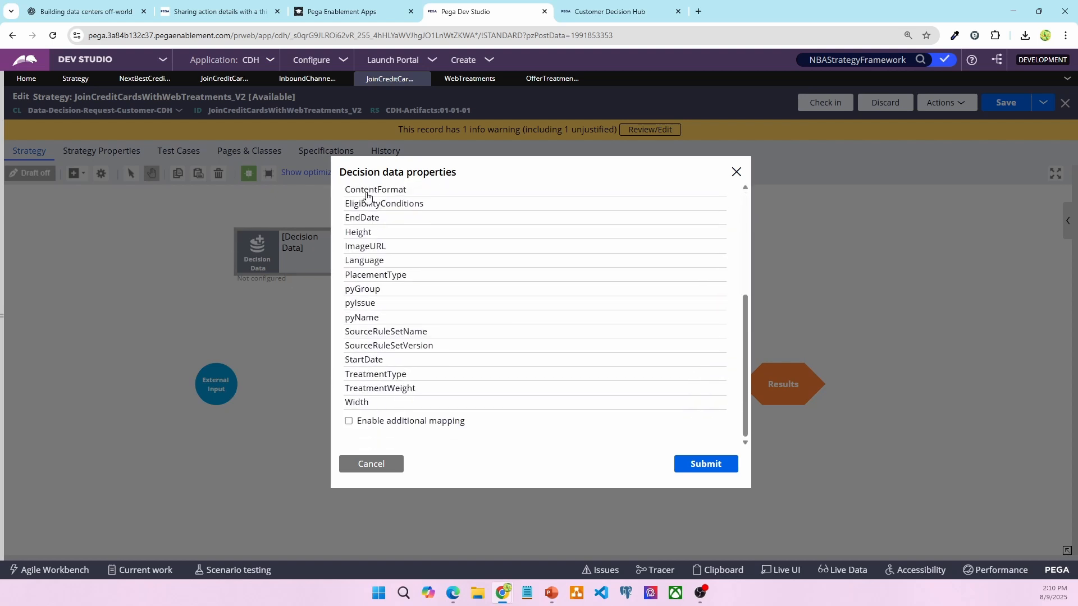
scroll(415, 336, up, 3)
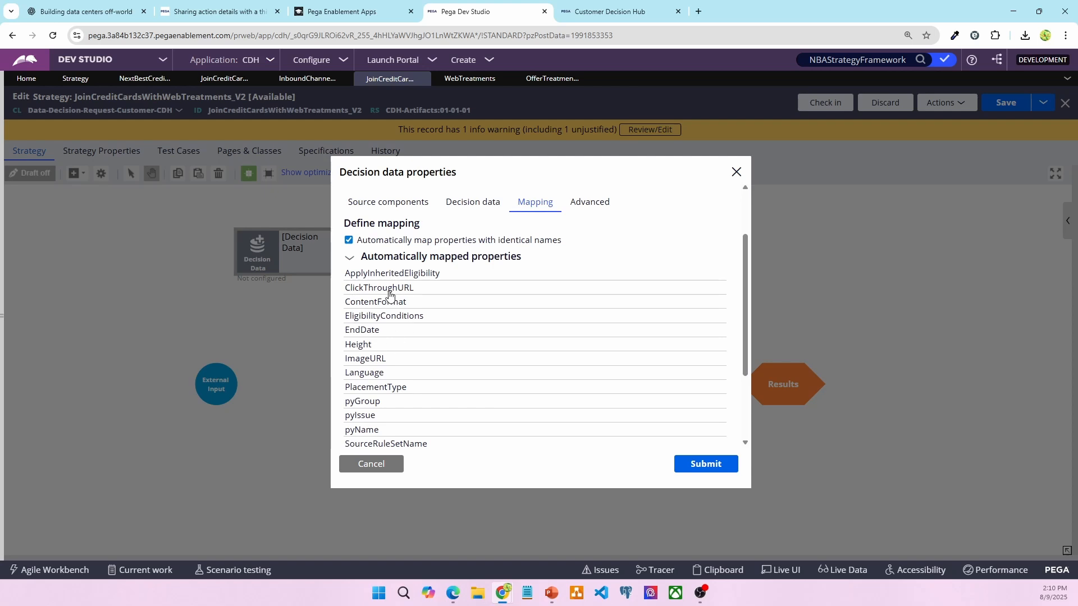
scroll(419, 410, down, 2)
scroll(419, 409, up, 5)
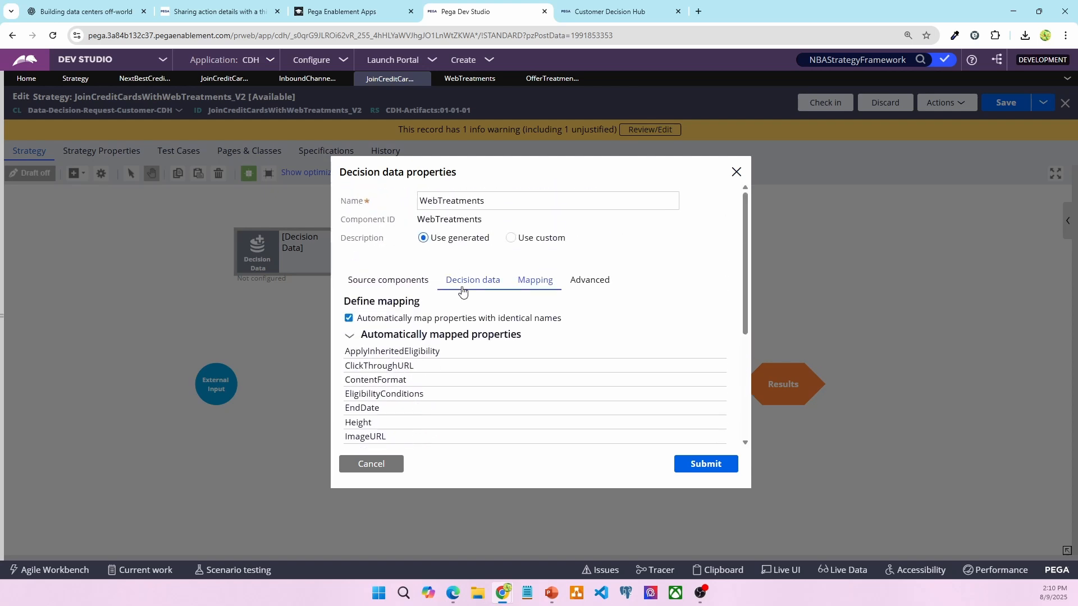
click(471, 281)
click(701, 465)
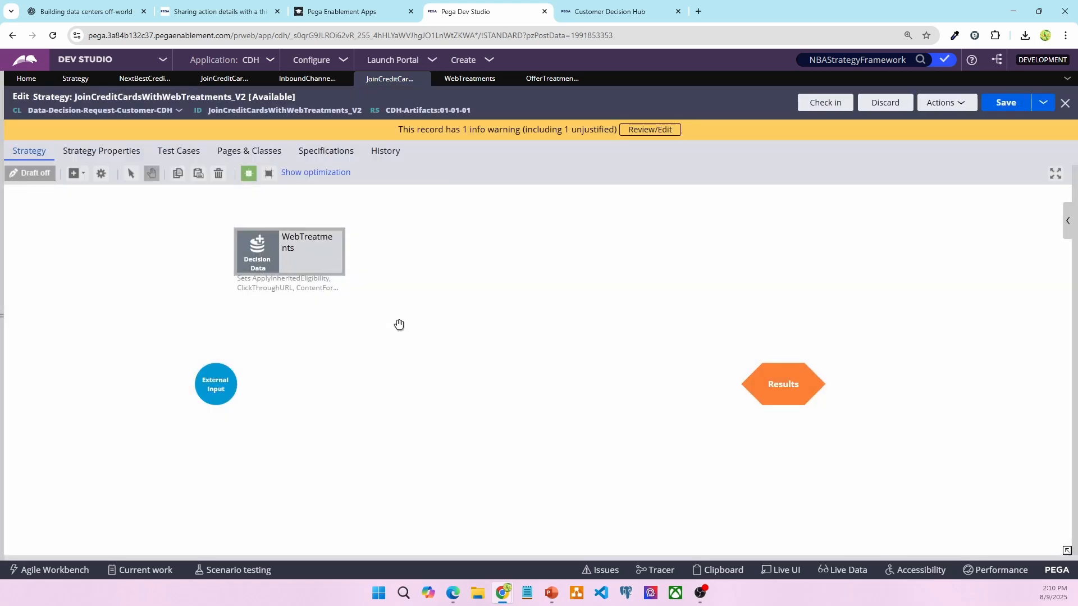
Move the External Input component slightly down and to the left on the strategy canvas
click(209, 377)
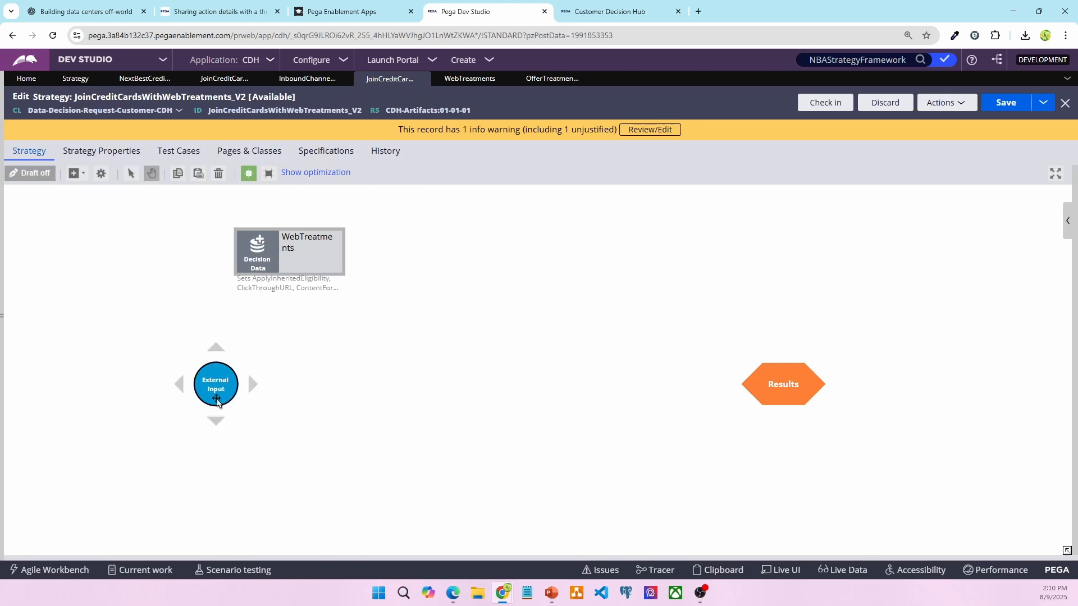
drag(209, 377, 166, 397)
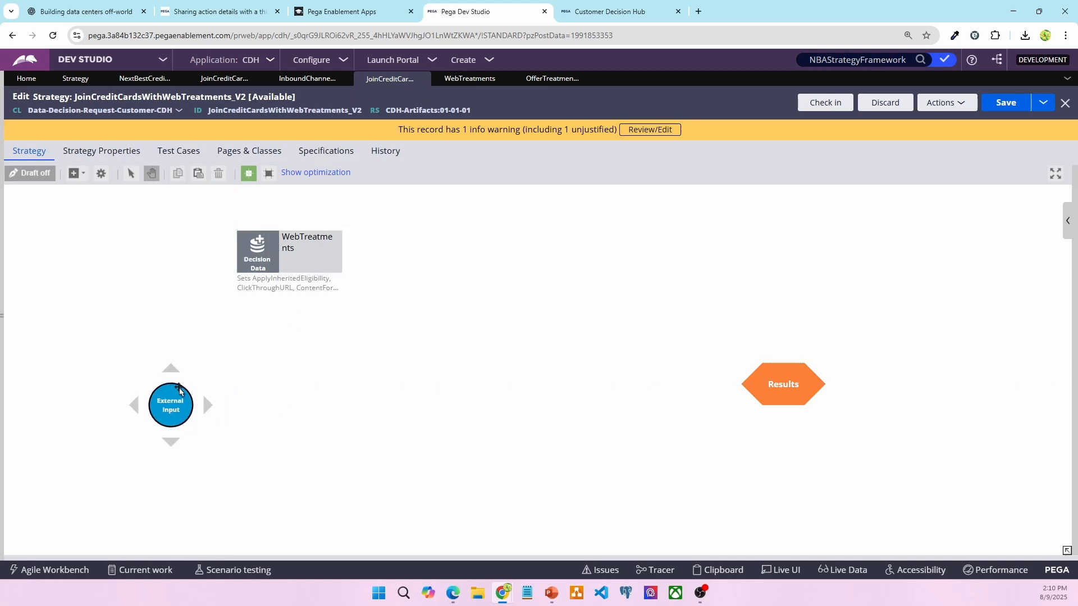
click(261, 391)
right_click(261, 391)
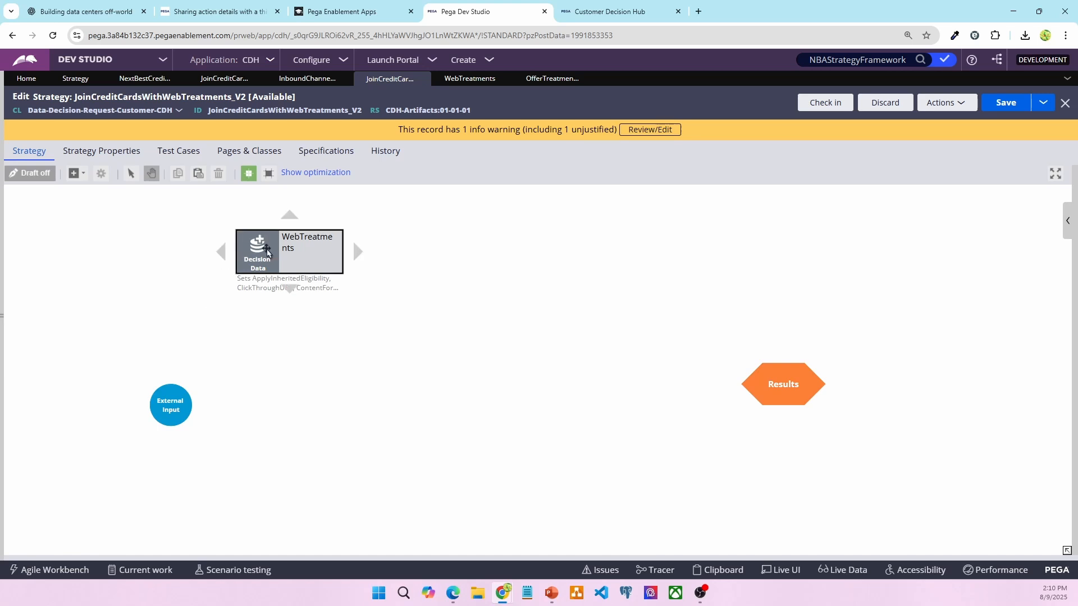
right_click(254, 381)
click(222, 409)
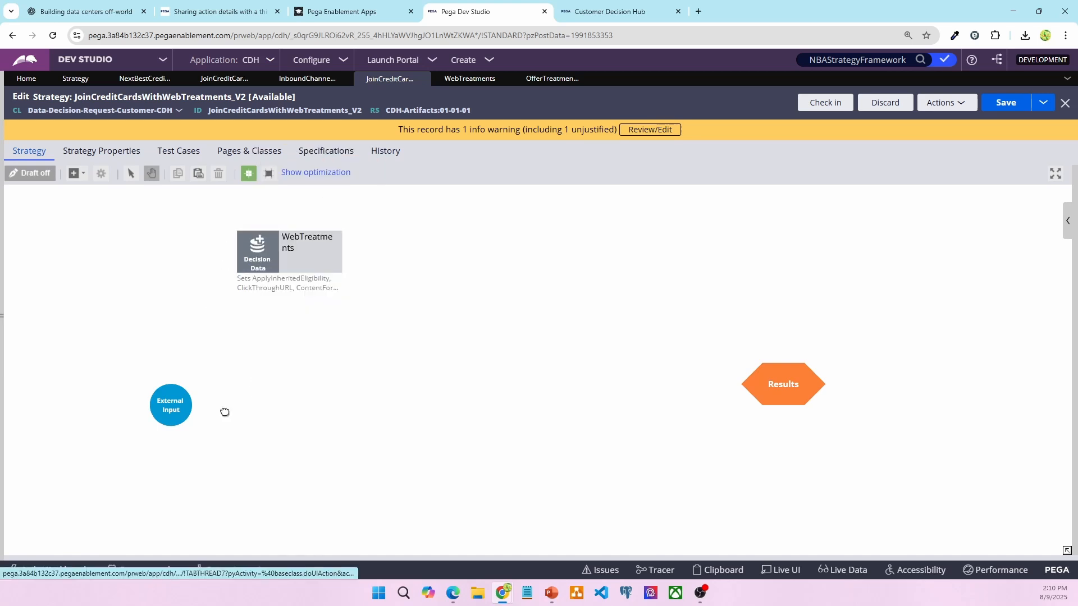
Reopen the WebTreatments component's properties and copy the OfferTreatmentsJoin instance name from its decision data record
double_click(289, 262)
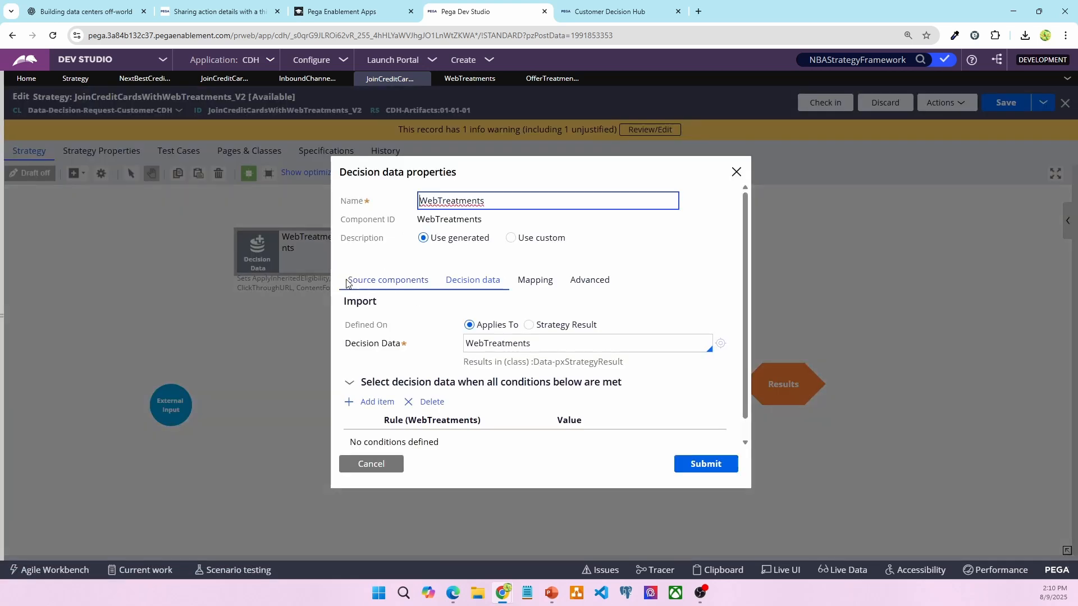
scroll(603, 357, down, 1)
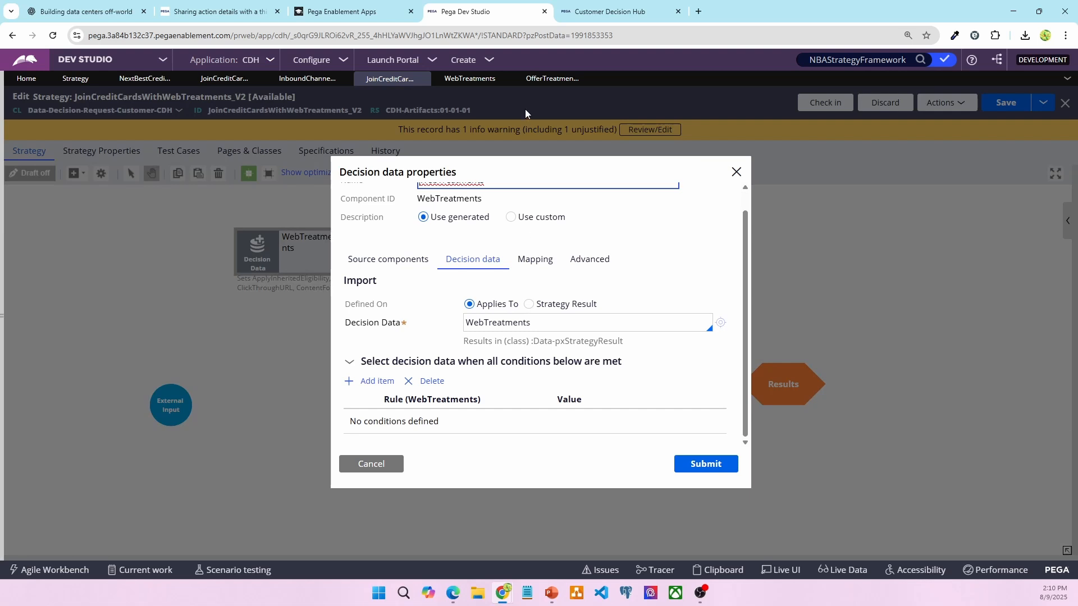
click(547, 79)
double_click(232, 111)
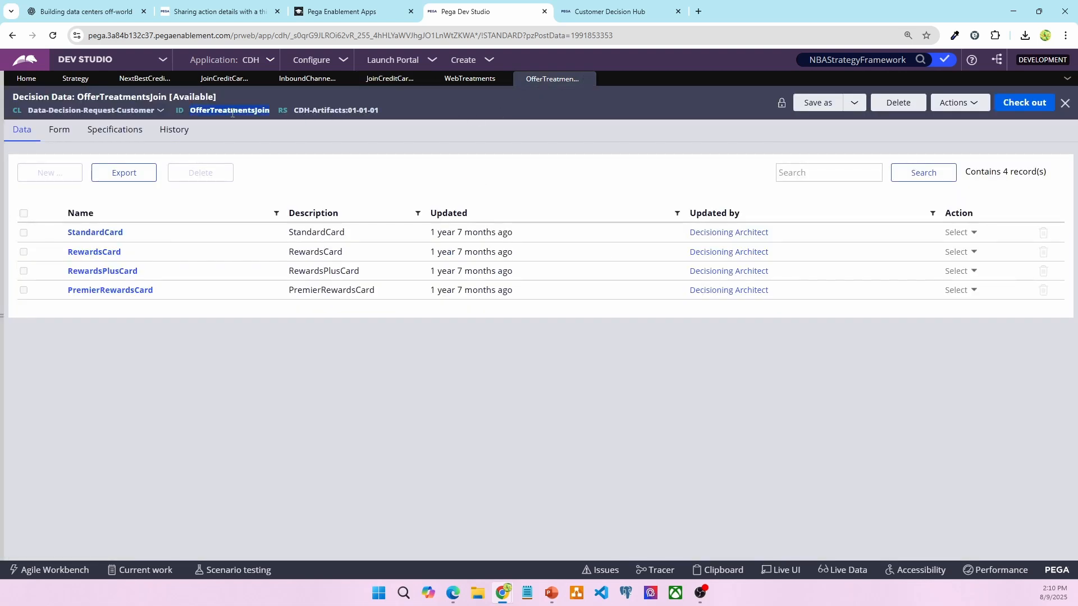
right_click(232, 112)
click(272, 133)
click(389, 79)
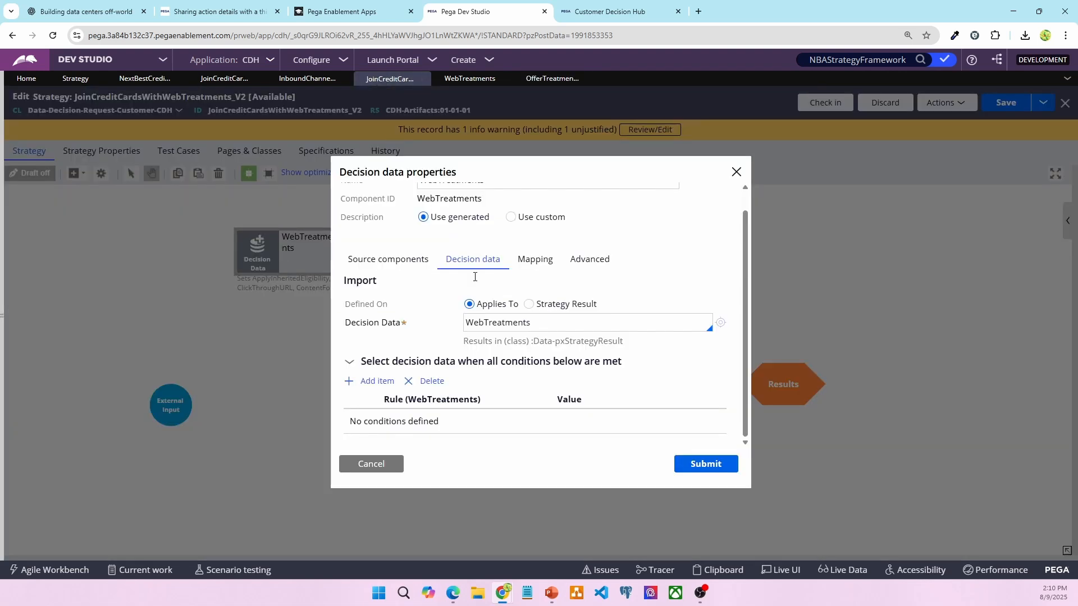
Set the component's decision data to OfferTreatmentsJoin in place of WebTreatments and submit its properties
double_click(554, 325)
key(ctrl+v)
click(470, 79)
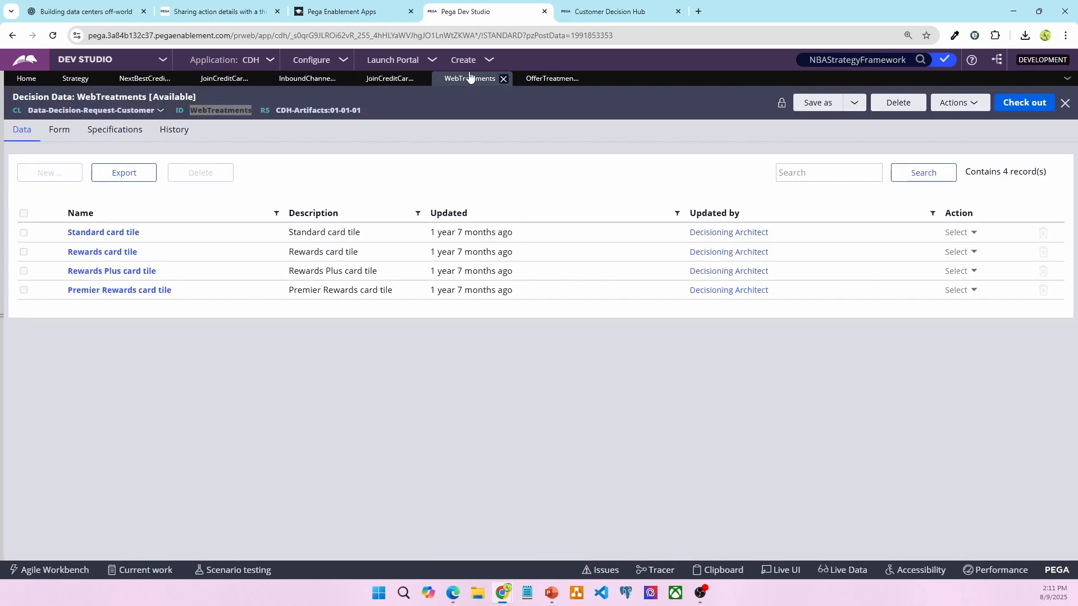
click(552, 79)
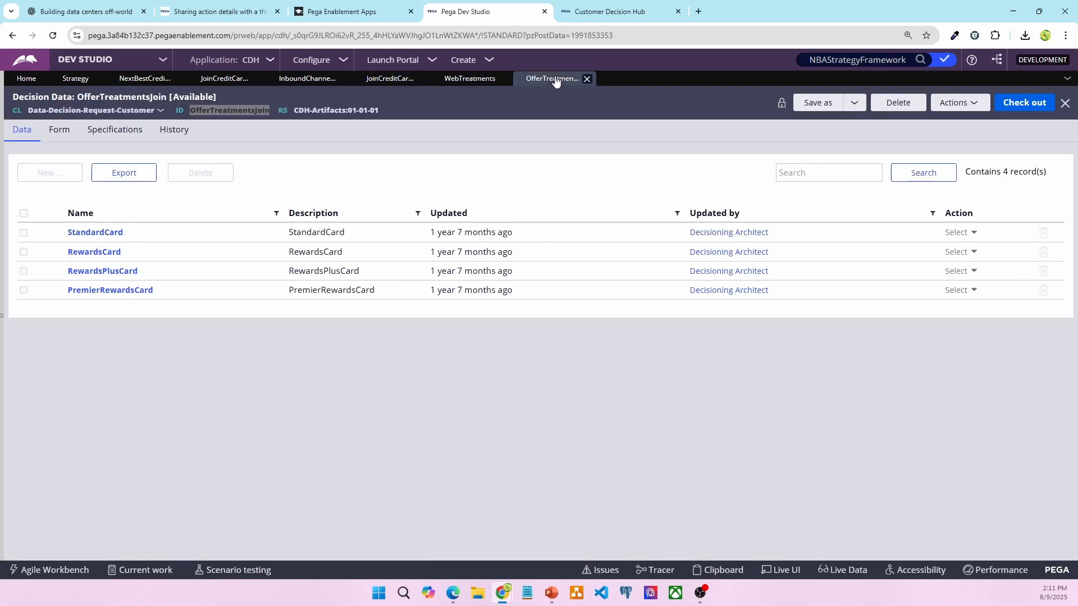
click(376, 81)
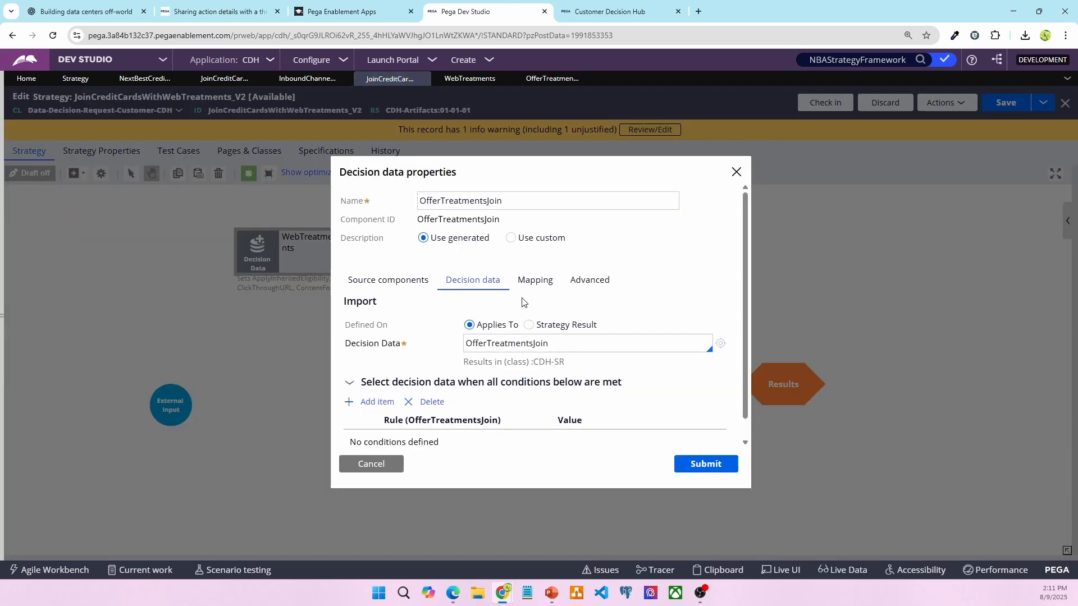
scroll(661, 397, down, 1)
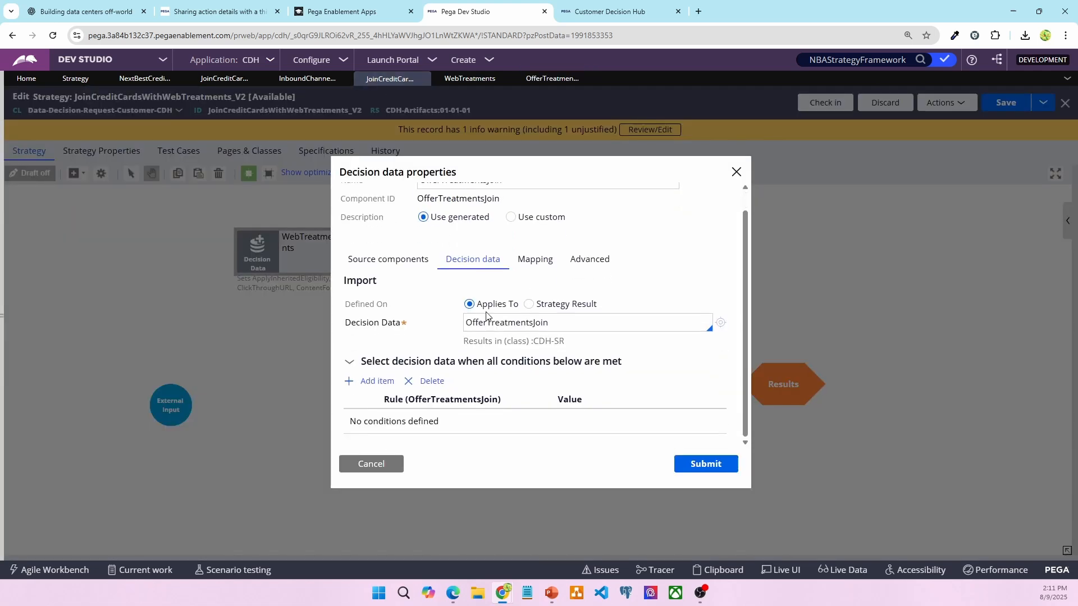
click(579, 319)
click(549, 450)
click(699, 464)
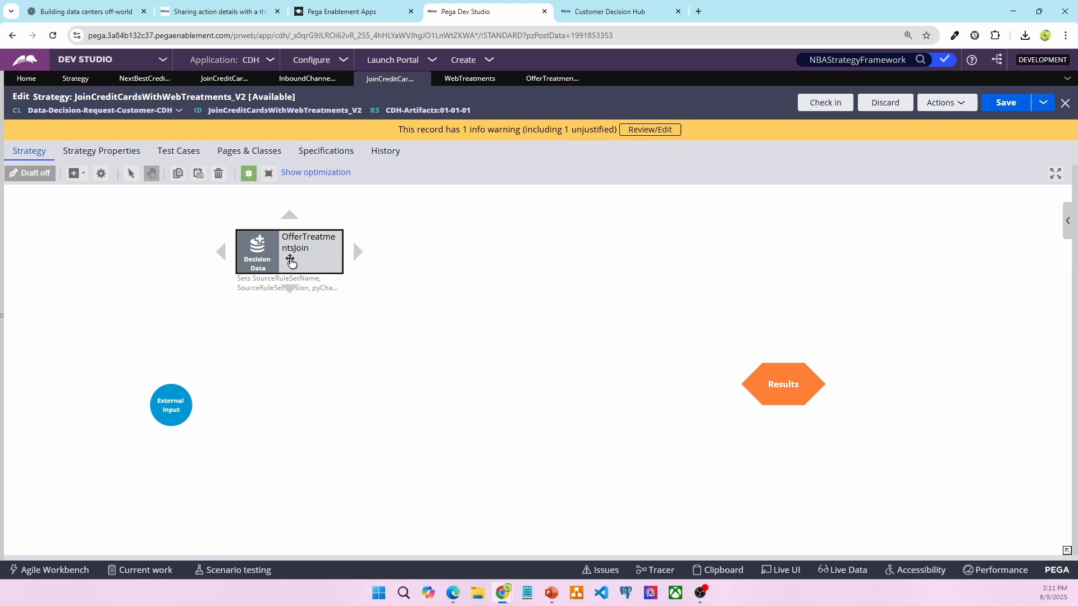
Move External Input further left on the canvas and add a Data Join component to its right, below OfferTreatmentsJoin
drag(170, 408, 129, 408)
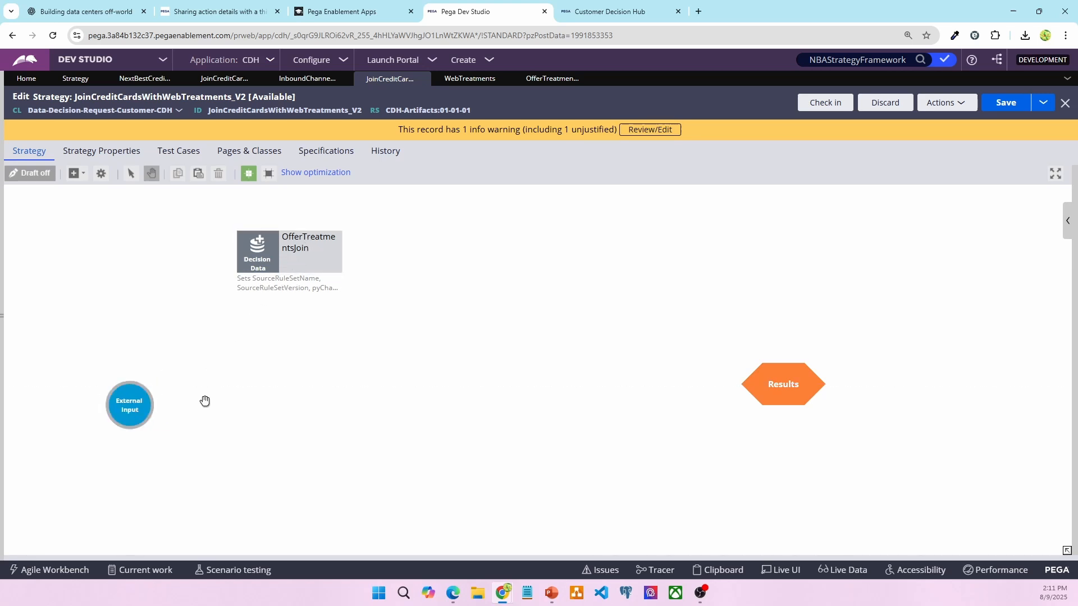
right_click(228, 381)
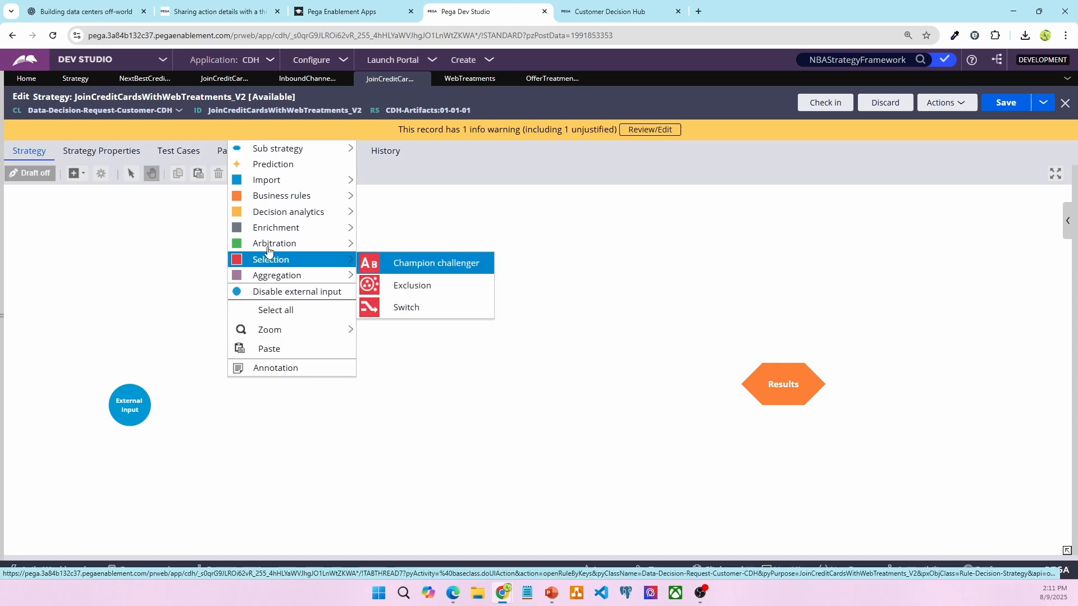
mouse_move(271, 227)
click(402, 236)
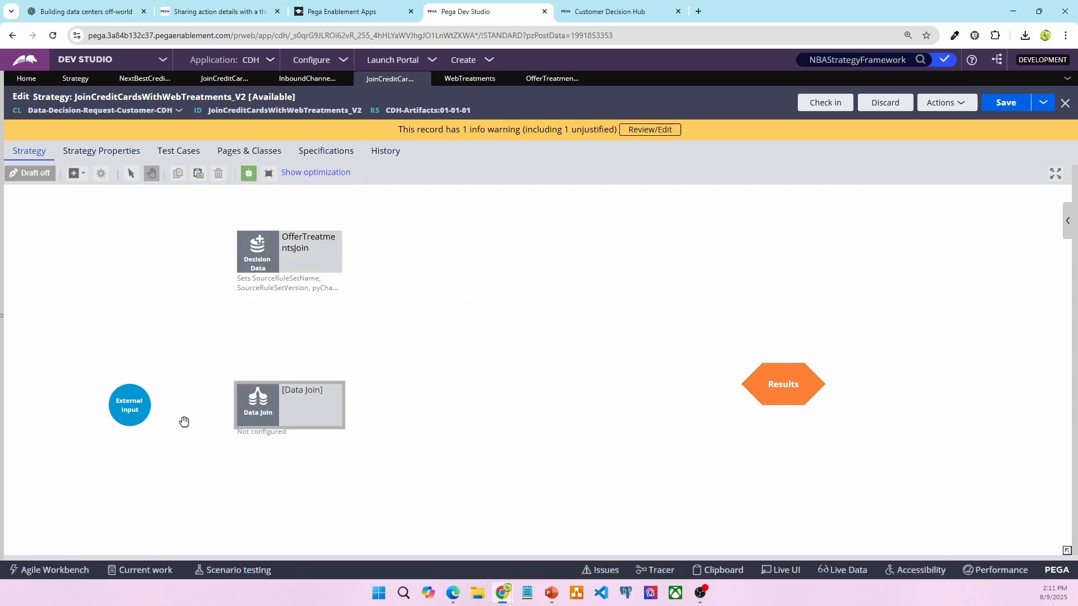
Connect External Input to the Data Join and move the OfferTreatmentsJoin component down closer above it
mouse_move(162, 407)
drag(166, 405, 282, 407)
drag(296, 261, 296, 308)
Open the Data Join's properties and choose the OfferTreatmentsJoin component as the one to join with
click(289, 419)
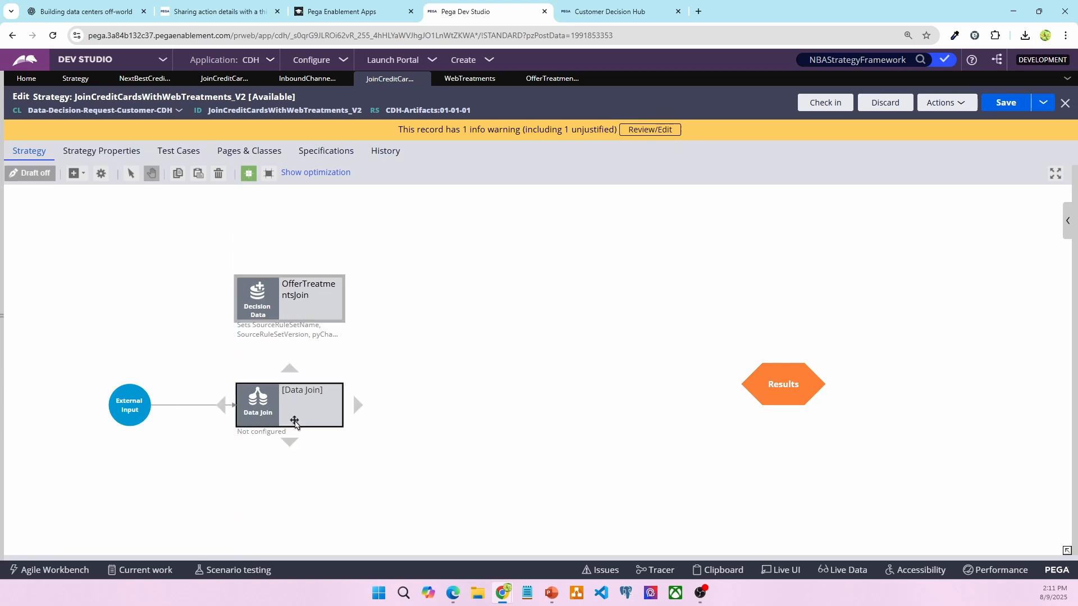
double_click(274, 414)
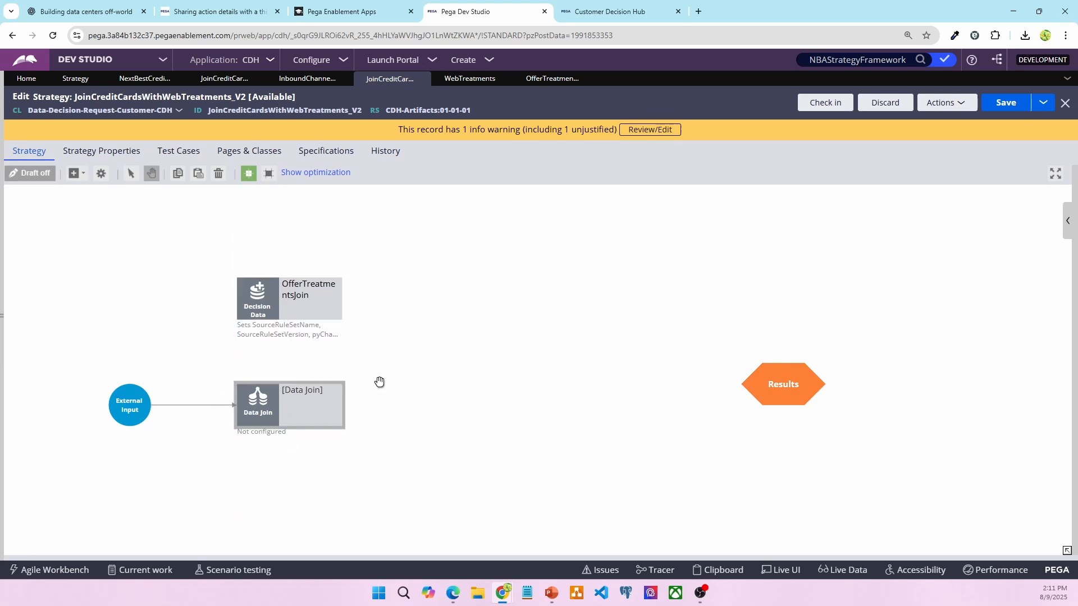
click(443, 339)
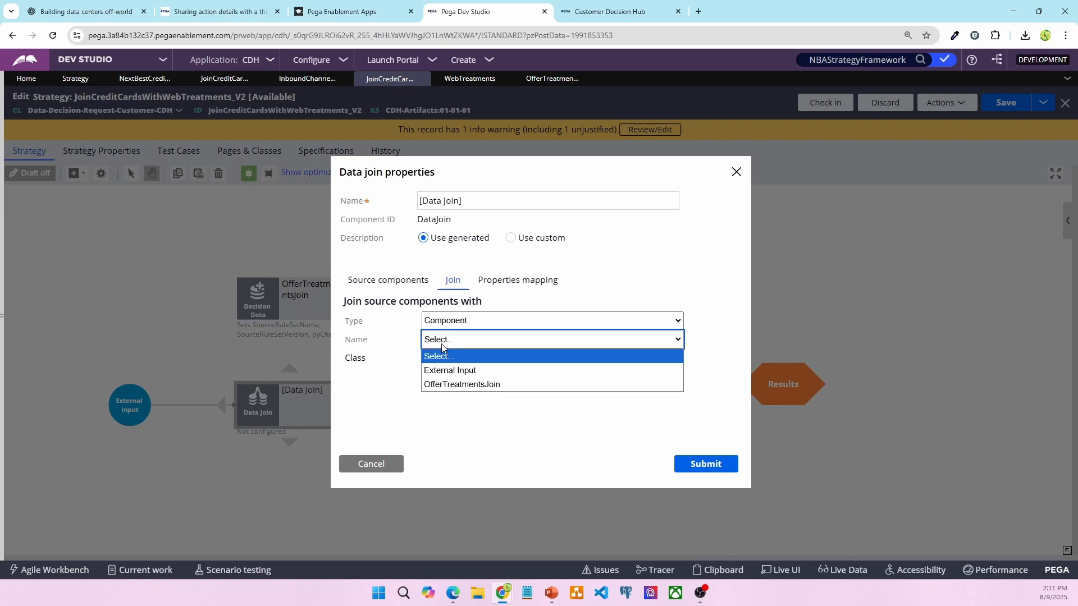
click(440, 387)
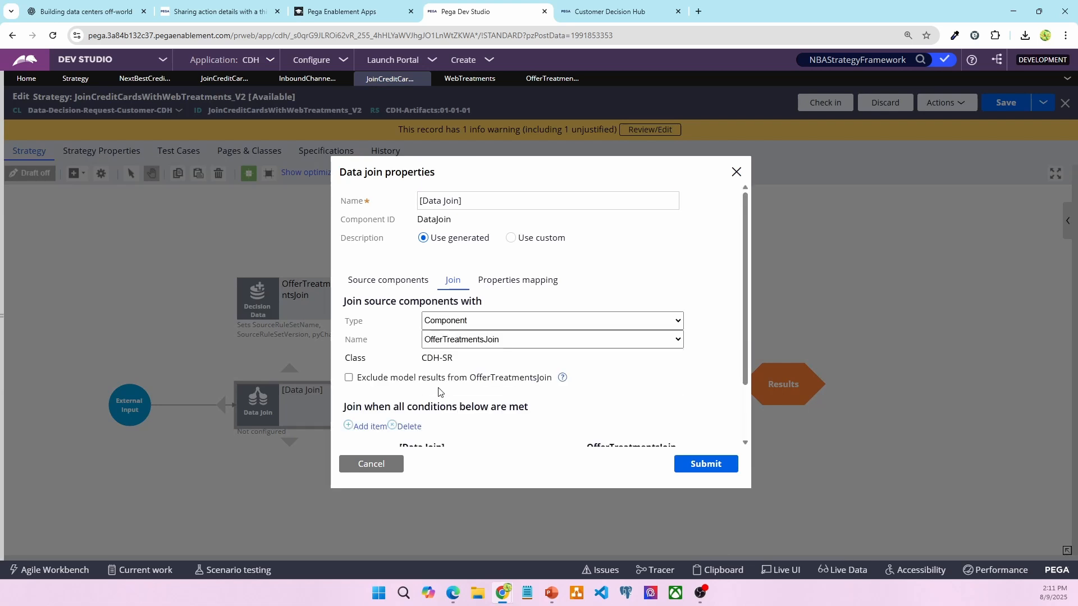
scroll(471, 392, down, 2)
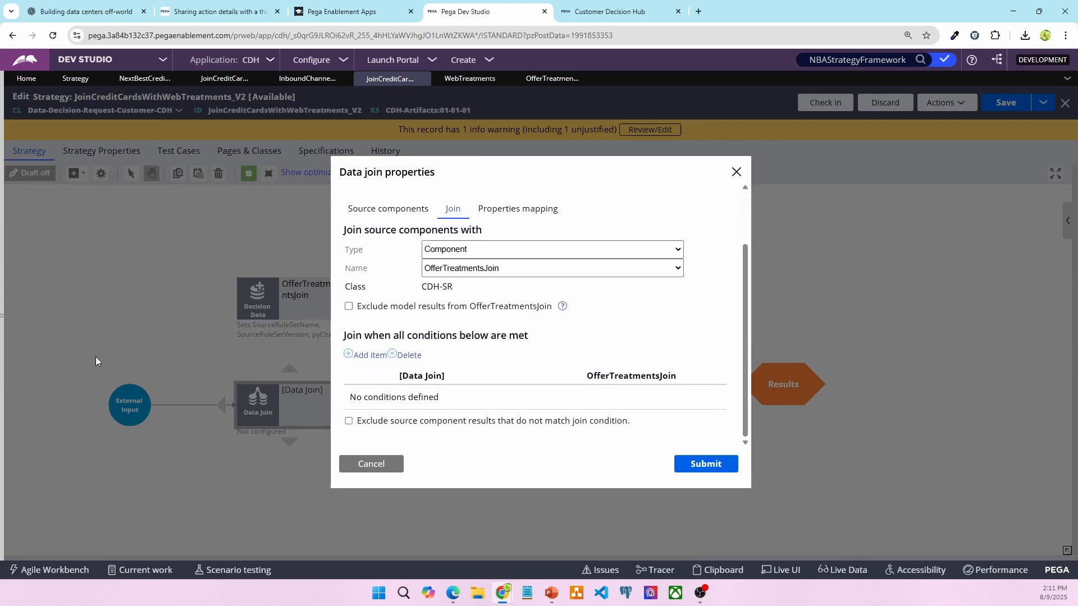
Export the OfferTreatmentsJoin decision data to CSV, open the file in Excel and fit all columns to their contents
key(alt+Tab)
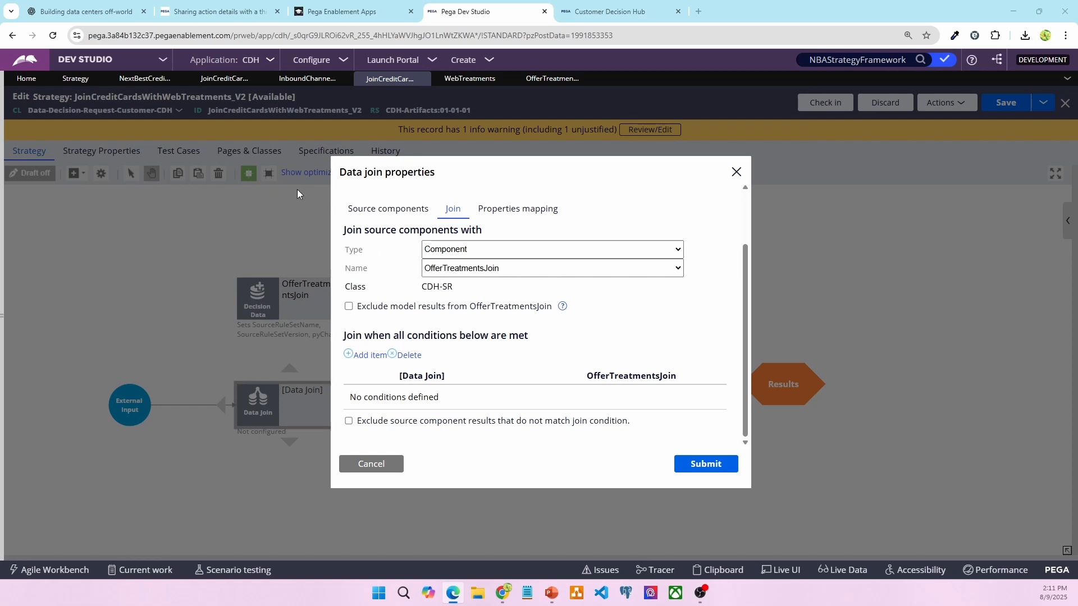
click(543, 80)
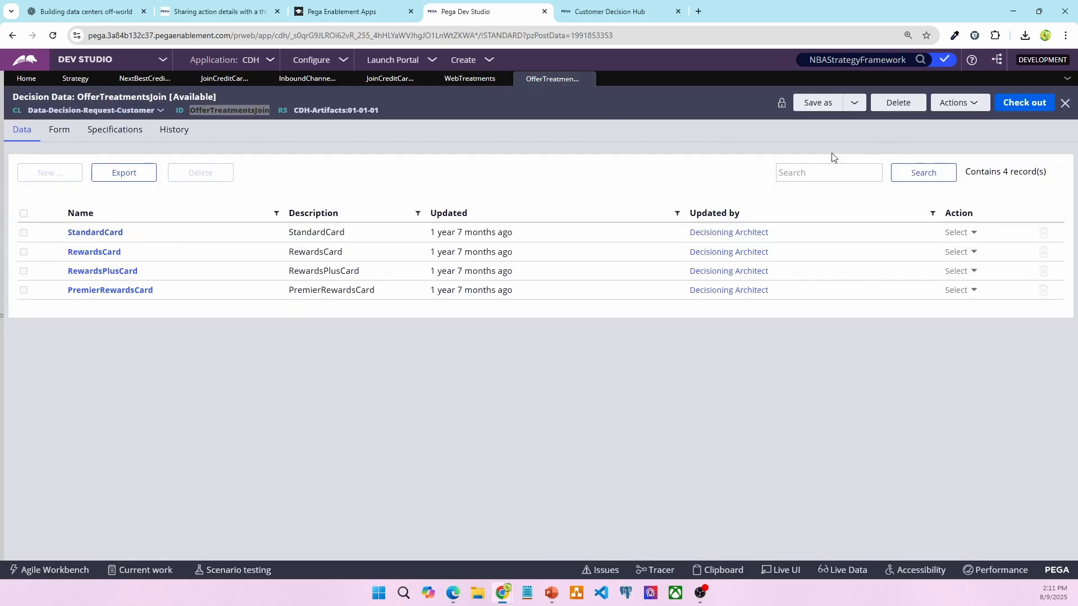
click(124, 173)
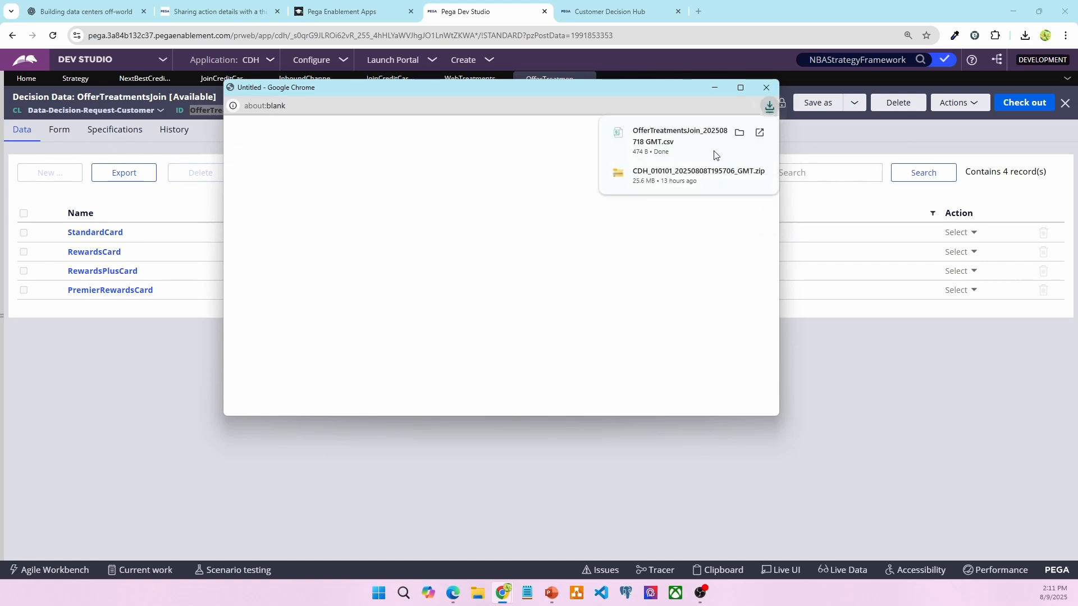
click(692, 139)
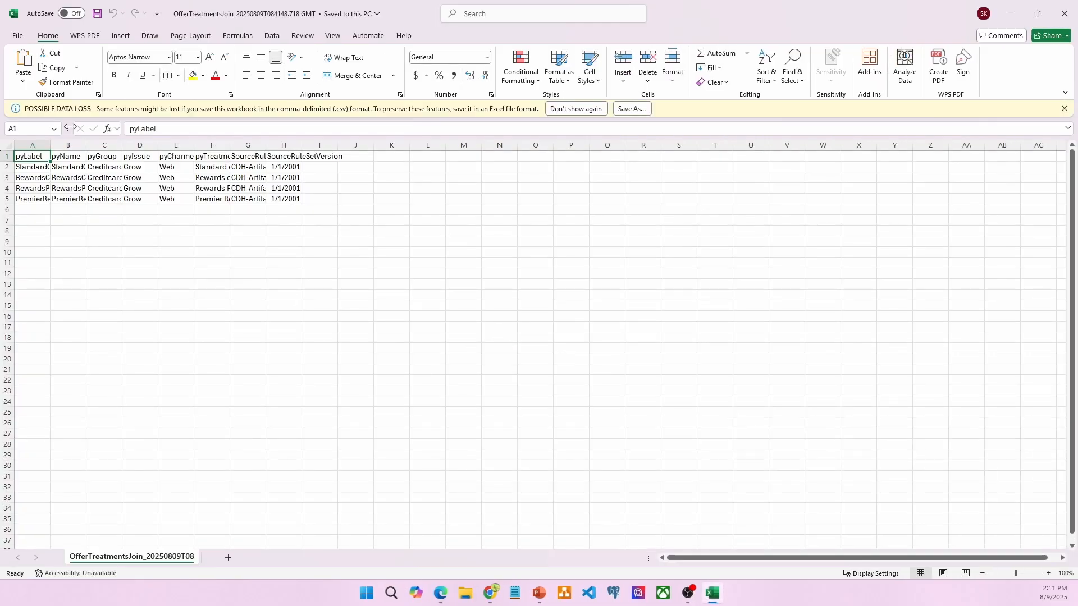
click(12, 149)
double_click(50, 145)
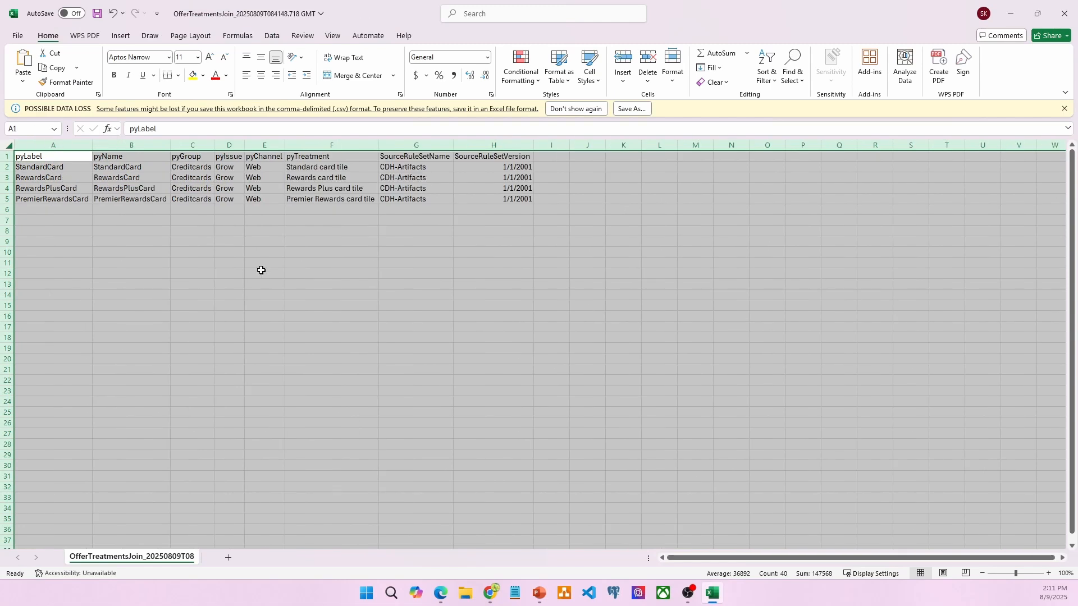
click(261, 272)
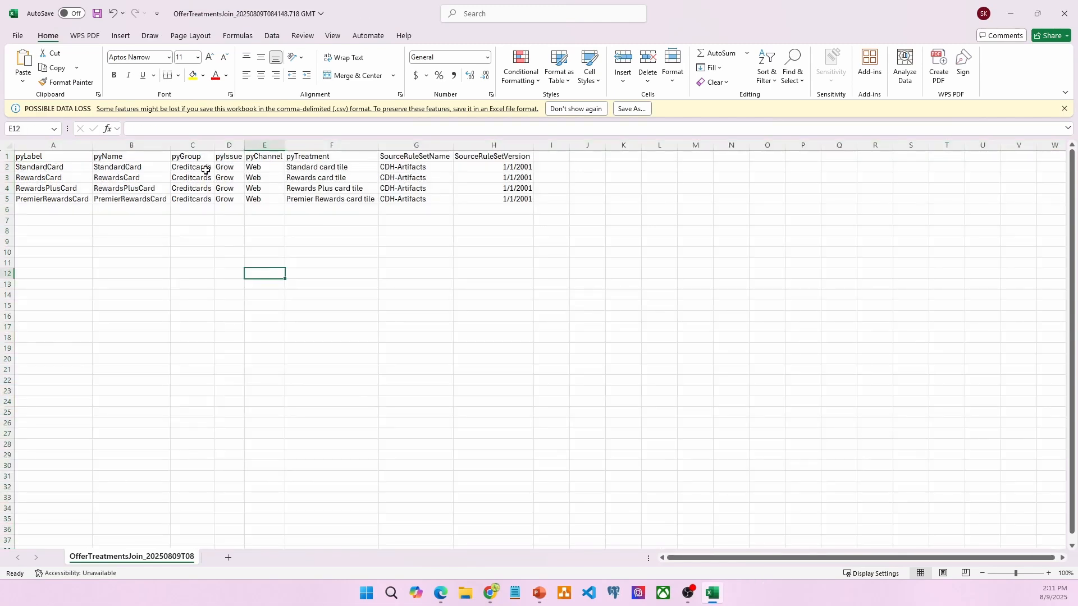
Examine how name, group, issue and channel relate to the treatment in the StandardCard row, then return to the browser and close the blank window
click(225, 169)
drag(226, 169, 136, 169)
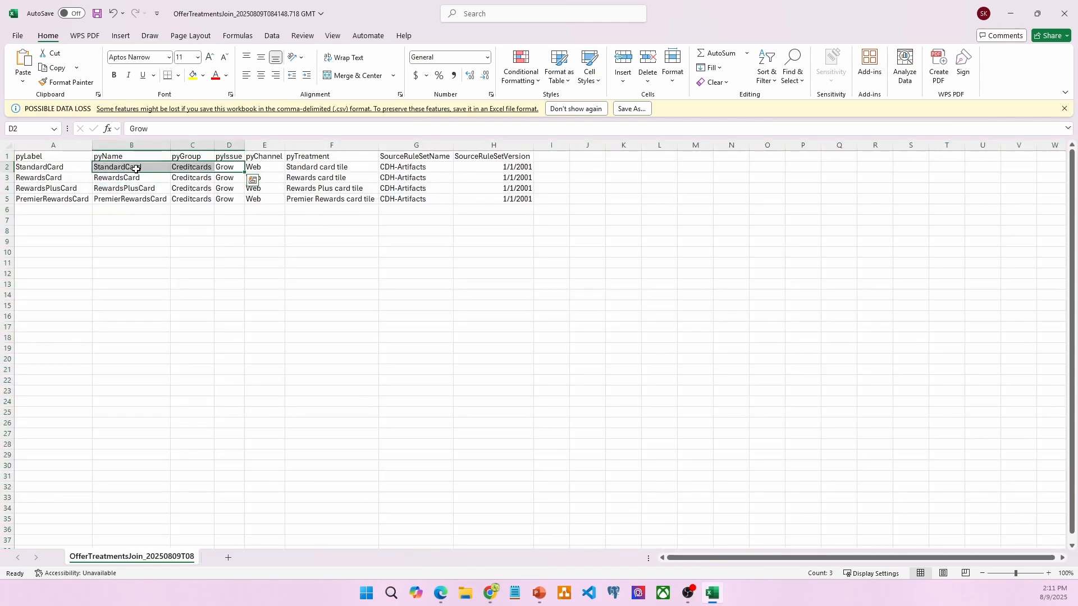
click(264, 167)
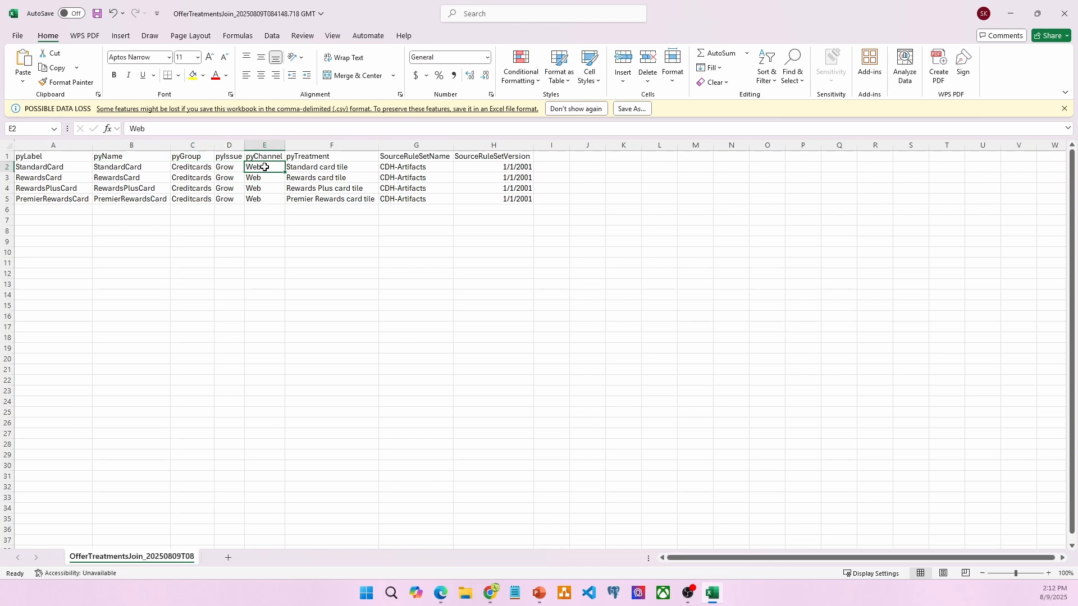
click(325, 168)
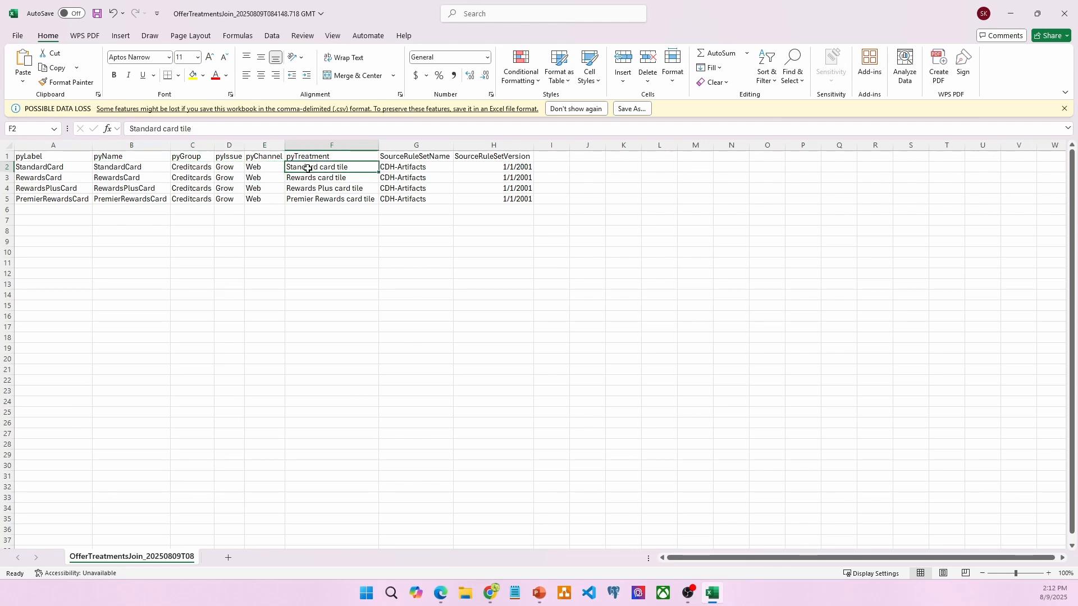
drag(129, 168, 267, 167)
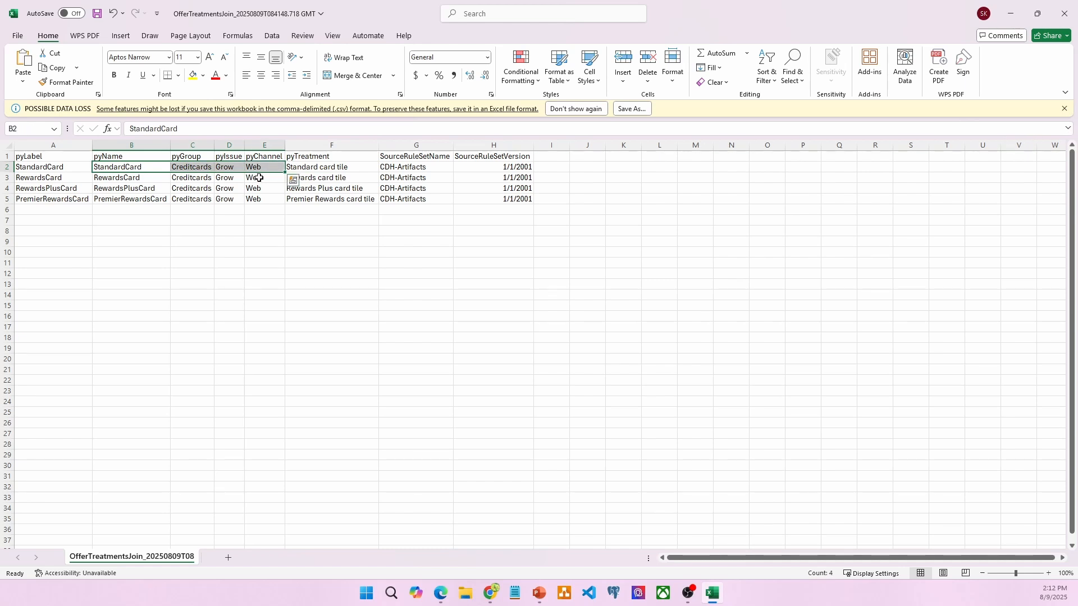
click(320, 168)
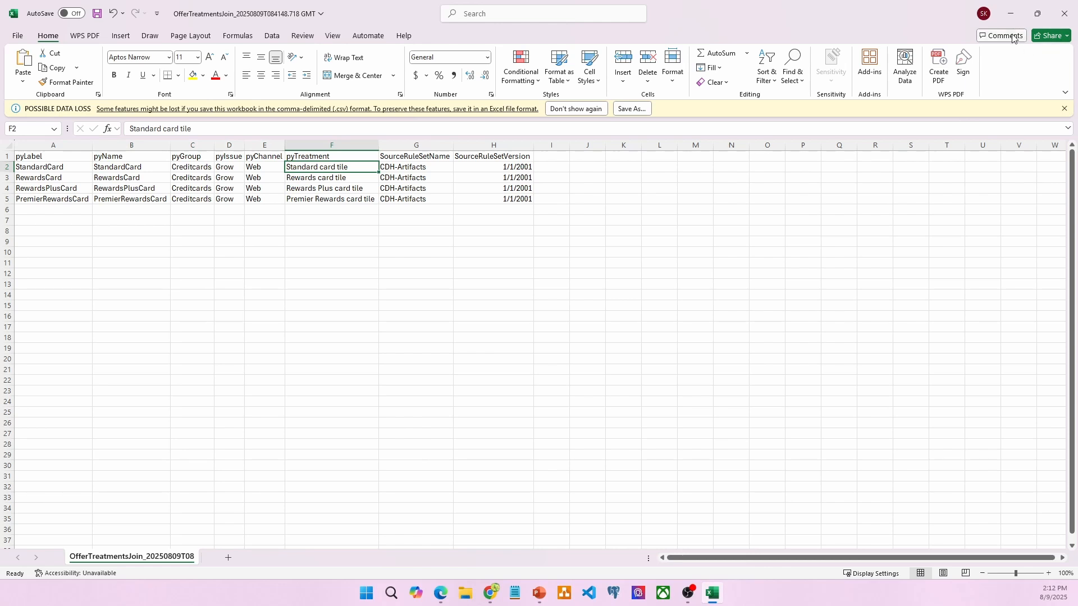
click(1011, 14)
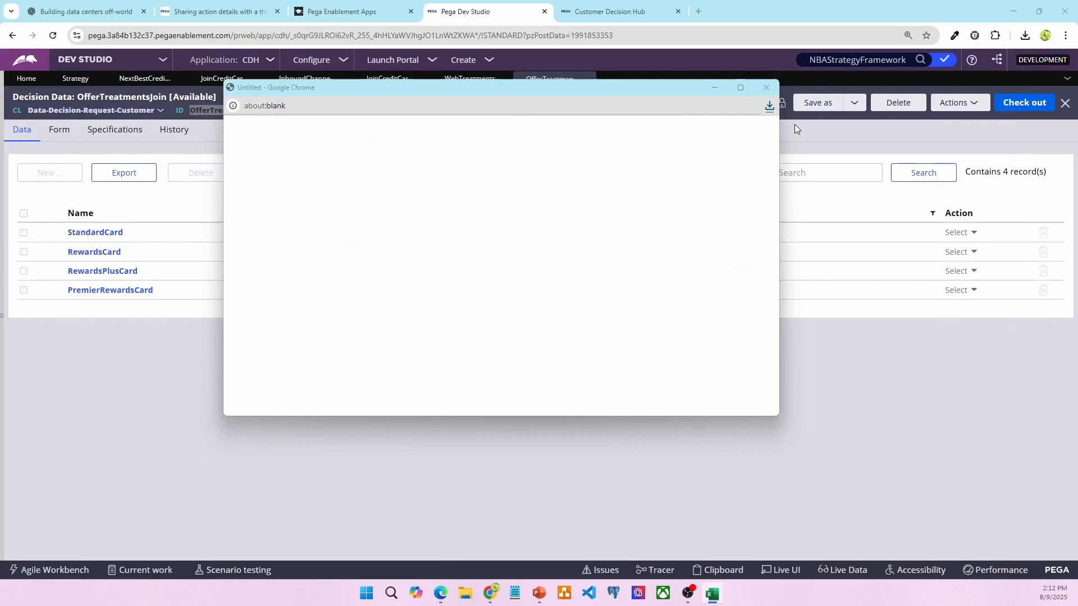
click(767, 88)
Return to the Data Join properties in the strategy and add four empty join condition rows
click(469, 79)
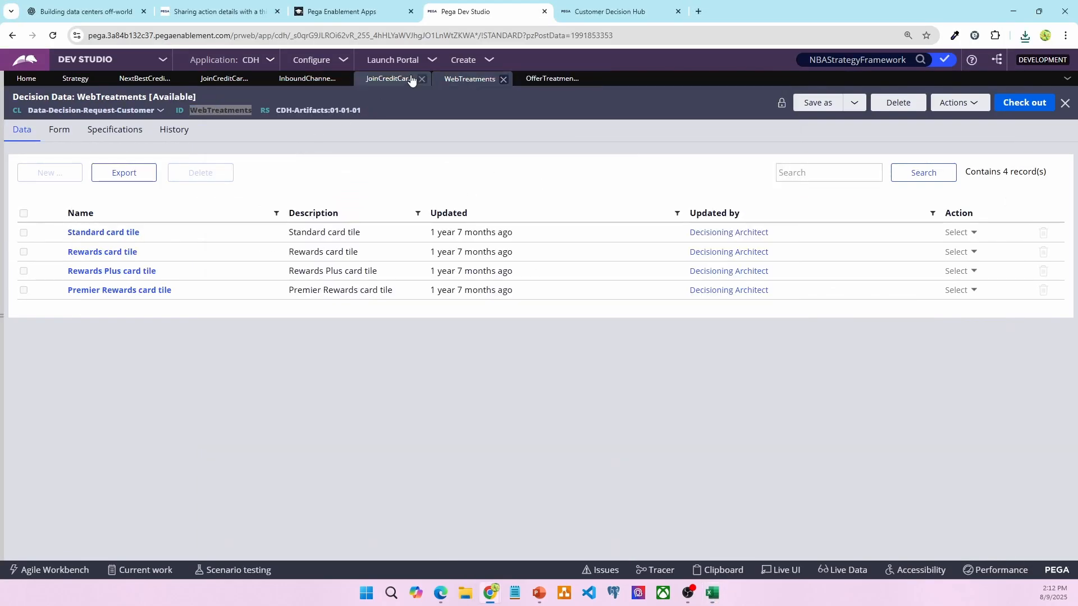
click(410, 81)
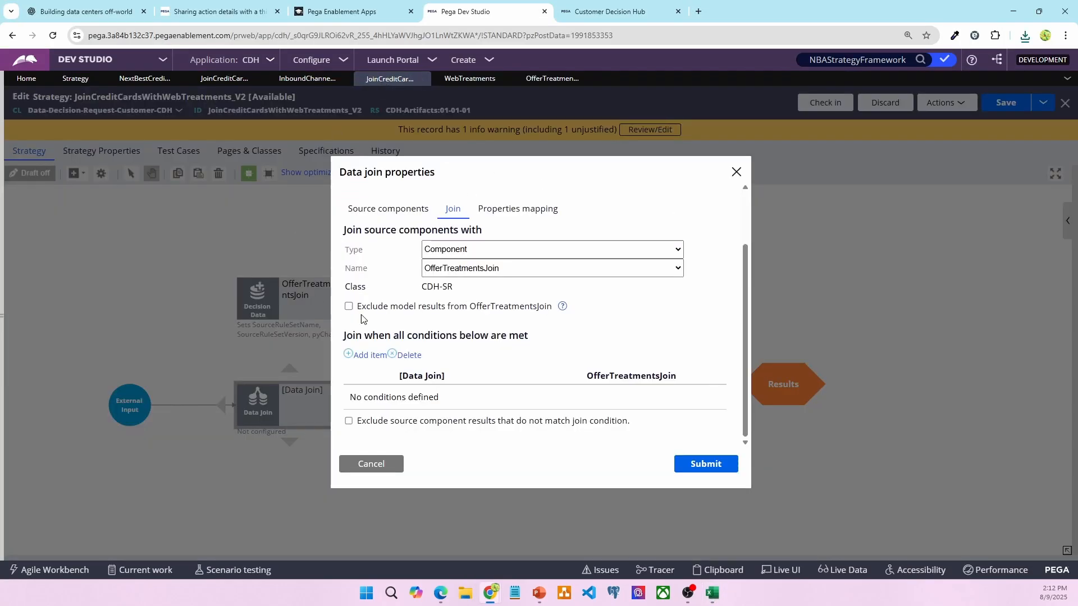
click(372, 356)
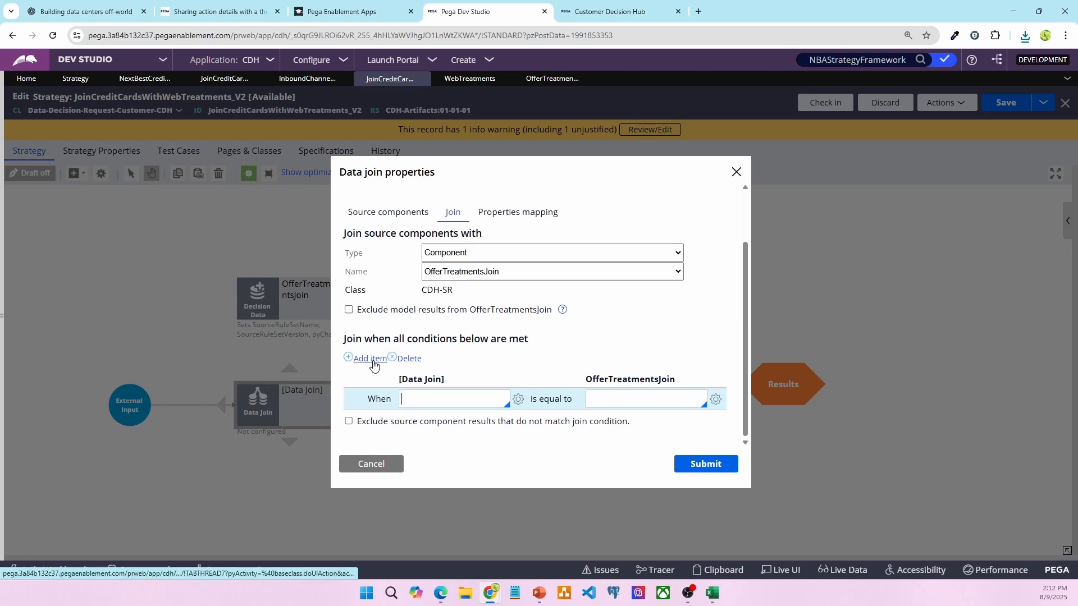
click(373, 362)
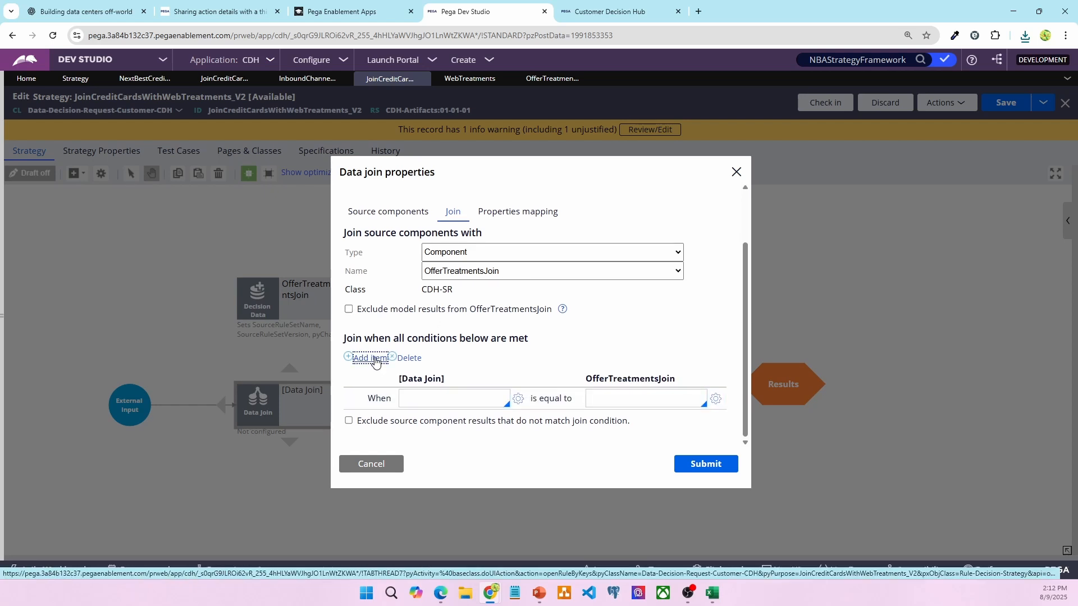
click(376, 362)
click(376, 338)
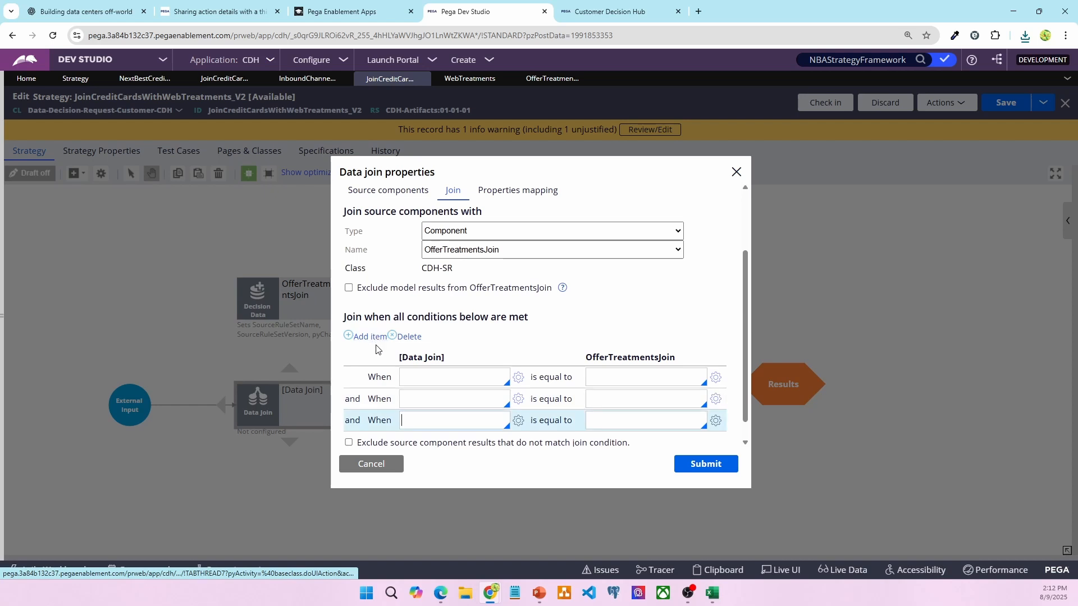
click(373, 337)
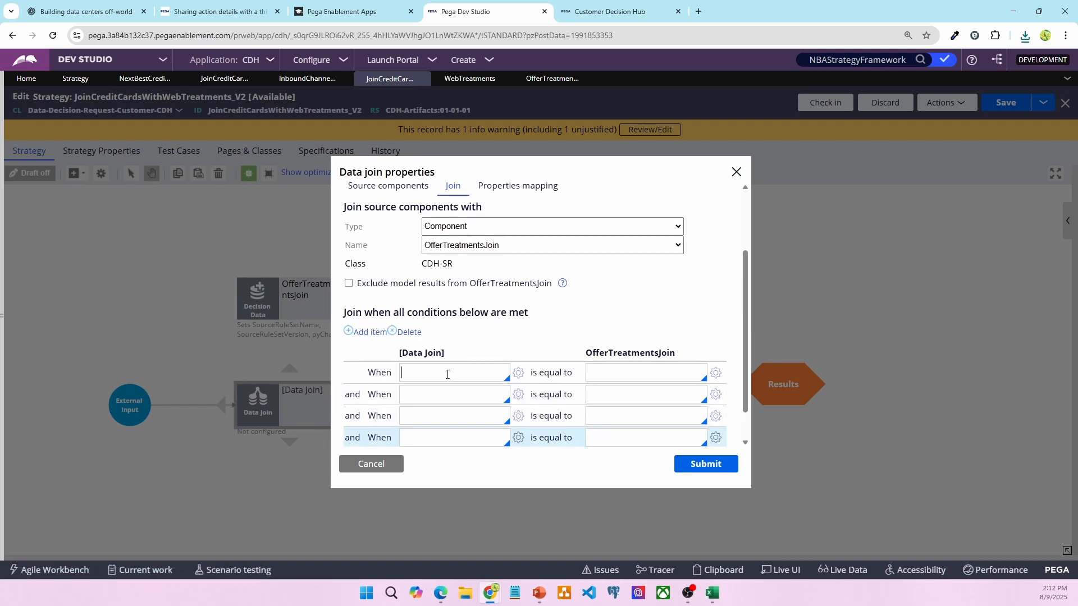
Define the first join condition as .pyIssue is equal to .pyIssue of OfferTreatmentsJoin
text(.p)
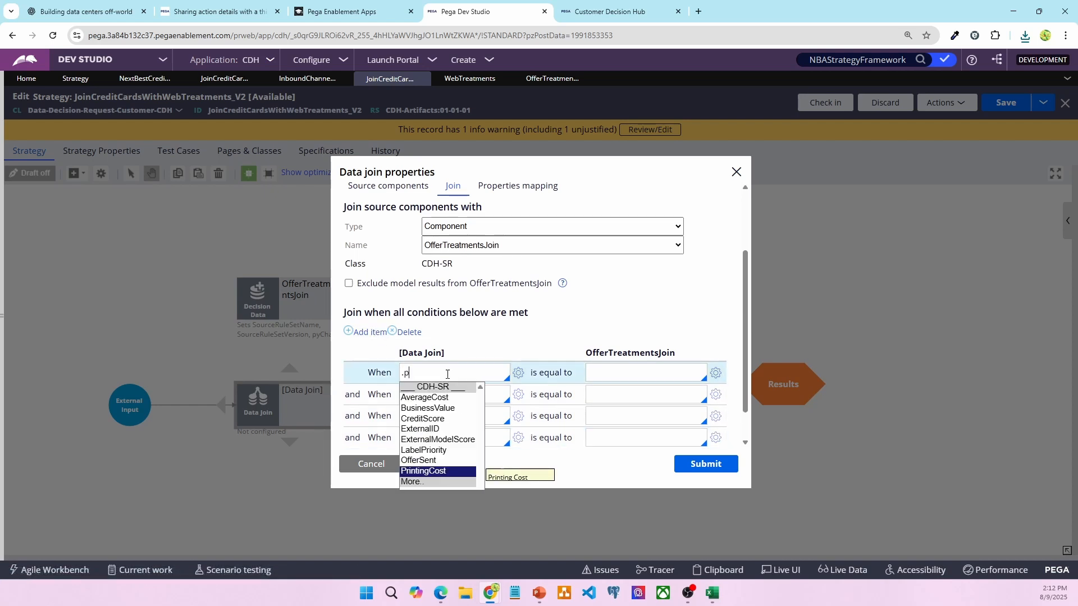
text(yIssue)
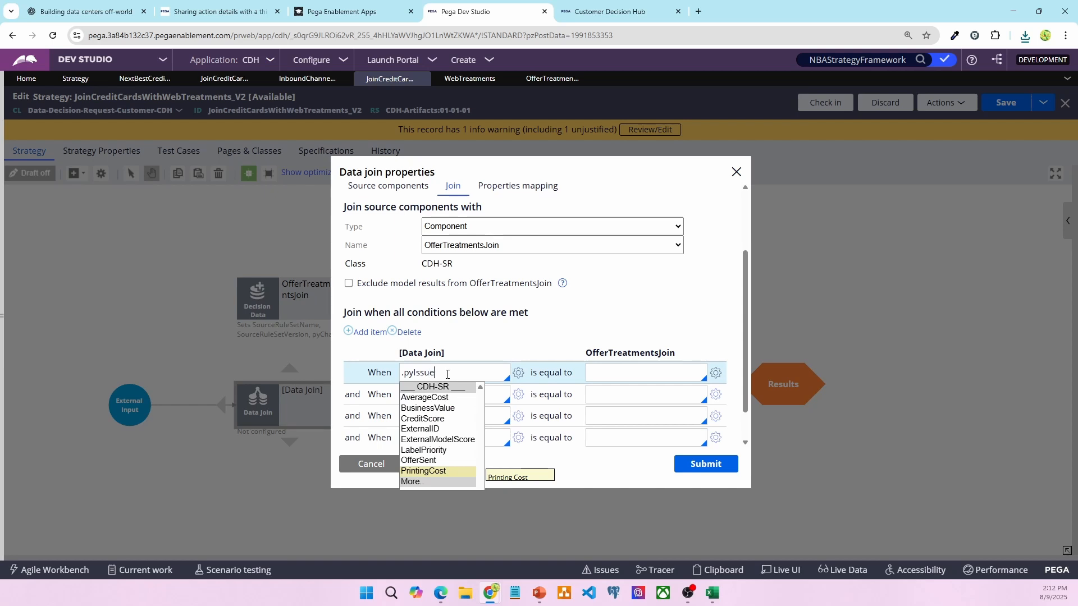
key(ctrl+a)
key(ctrl+c)
click(612, 375)
key(ctrl+v)
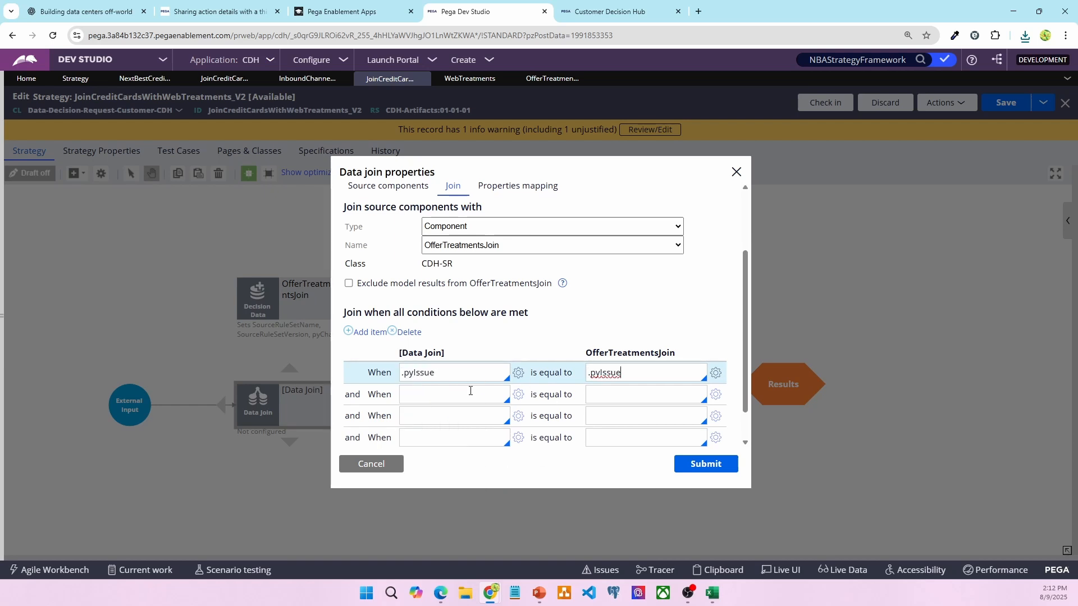
Define the second join condition as .pyGroup is equal to .pyGroup of OfferTreatmentsJoin
click(470, 393)
text(.pyGro)
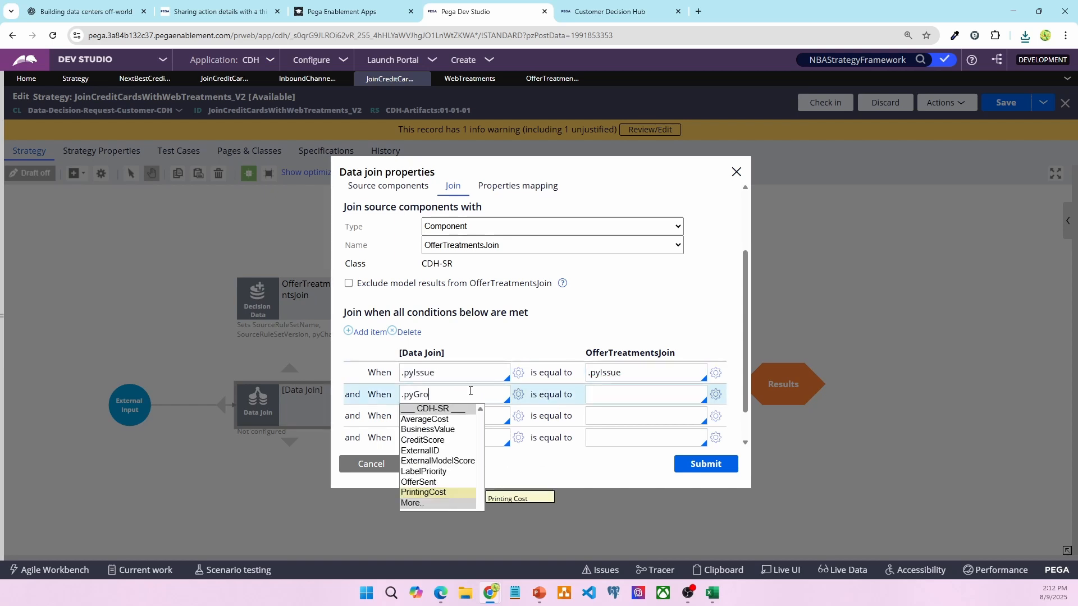
text(up)
key(ctrl+a)
key(ctrl+c)
click(614, 397)
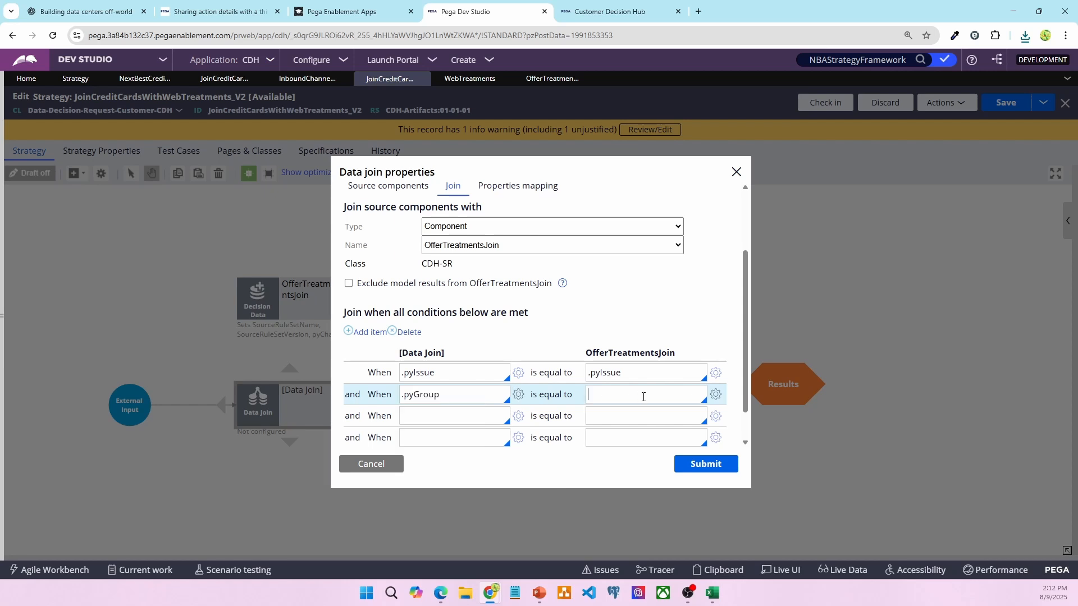
key(ctrl+v)
Define the third join condition as .pyName is equal to .pyName of OfferTreatmentsJoin
click(469, 413)
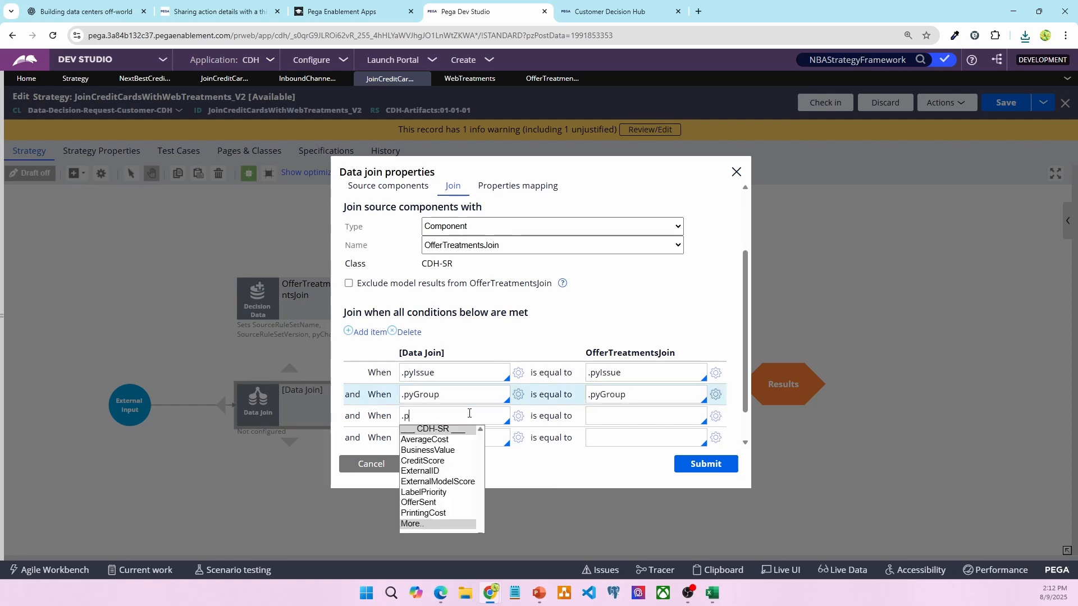
text(yName)
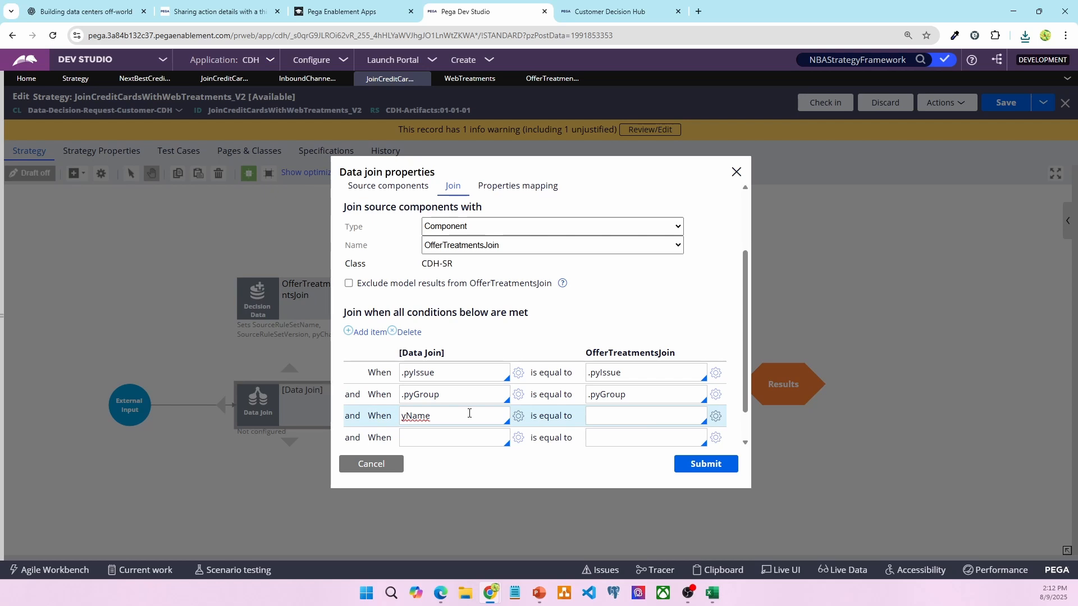
text(.p)
key(ctrl+a)
click(615, 417)
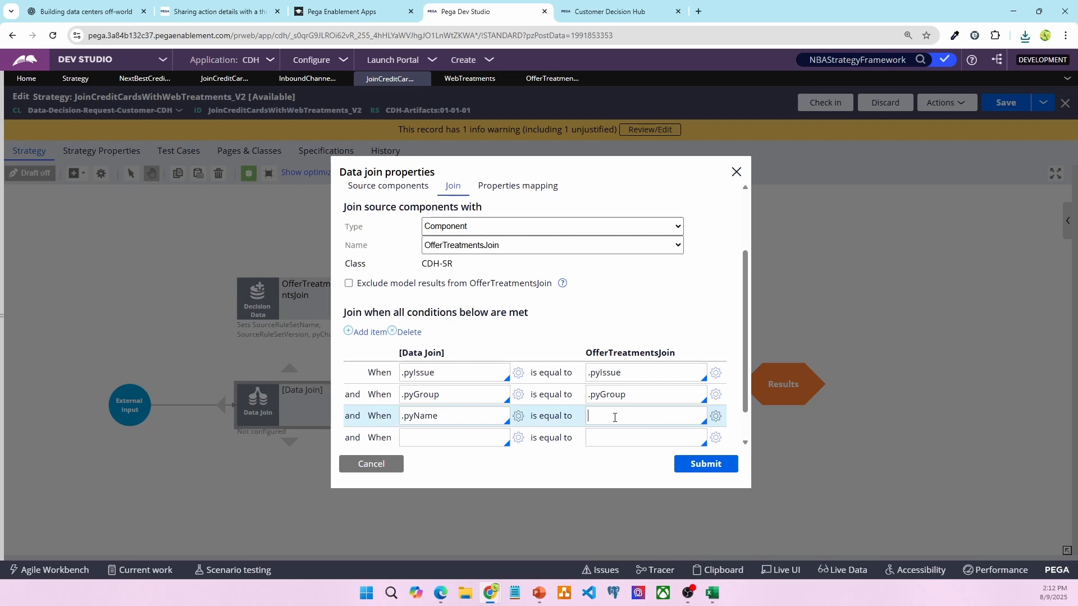
key(ctrl+v)
Define the fourth join condition as .pyChannel is equal to .pyChannel and exclude source component results that do not match the join condition
click(488, 429)
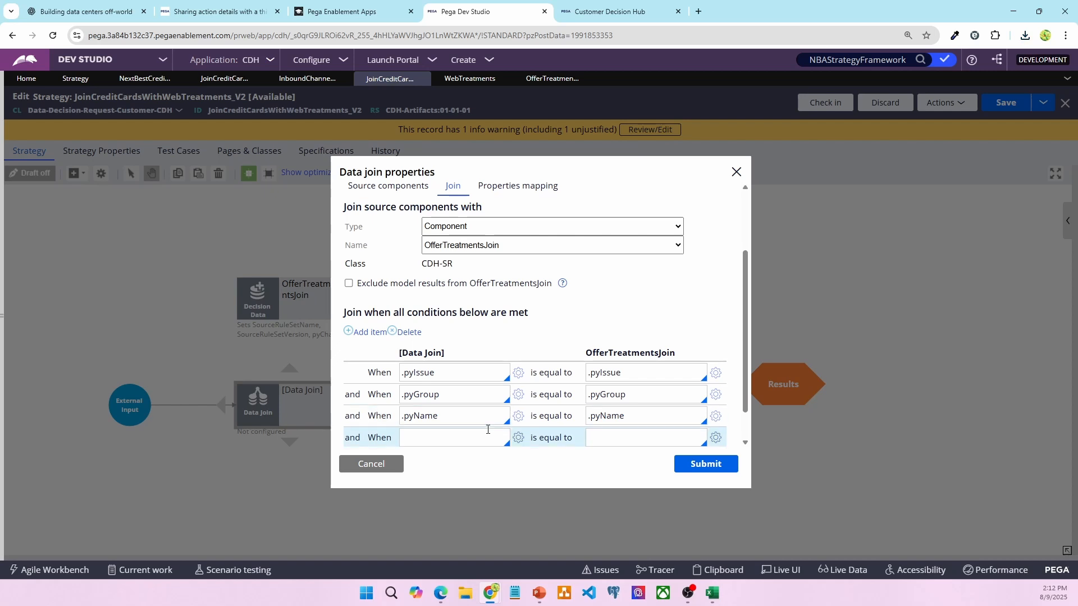
text(.pyChannel)
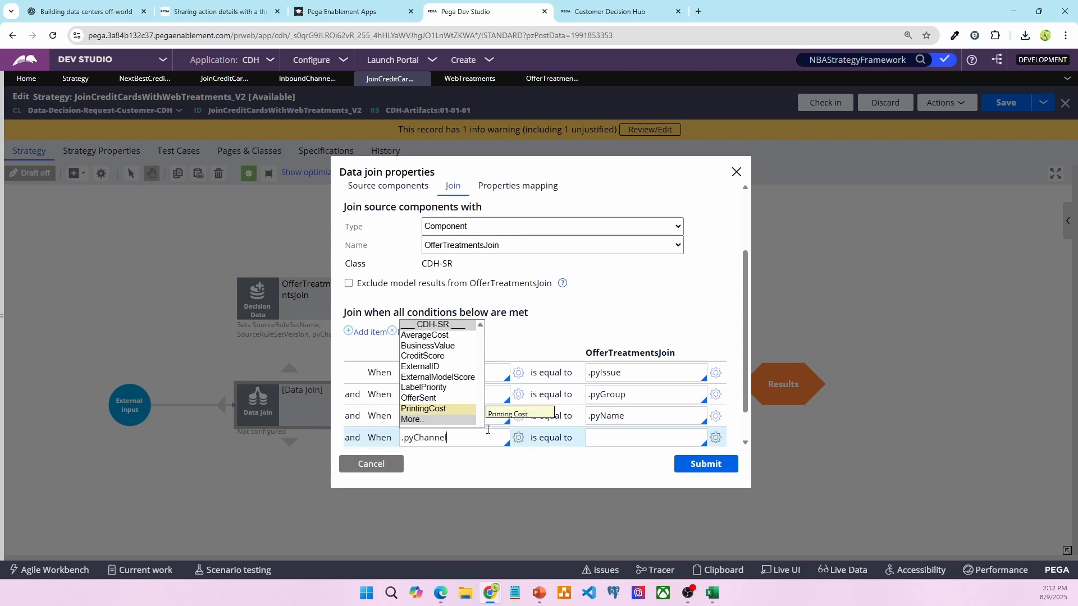
key(ctrl+a)
key(ctrl+c)
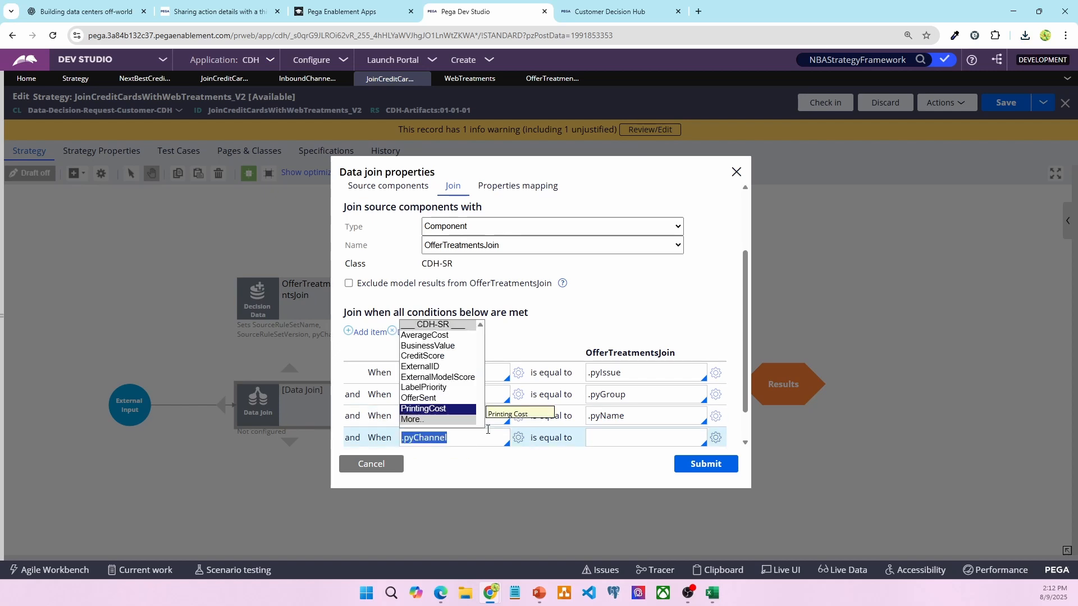
click(631, 440)
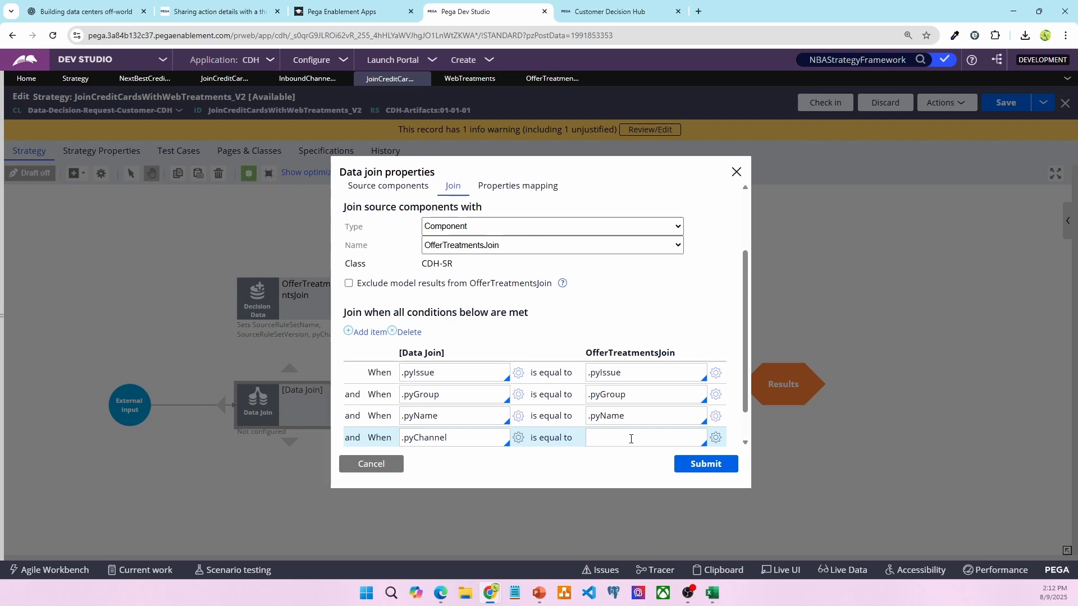
key(ctrl+v)
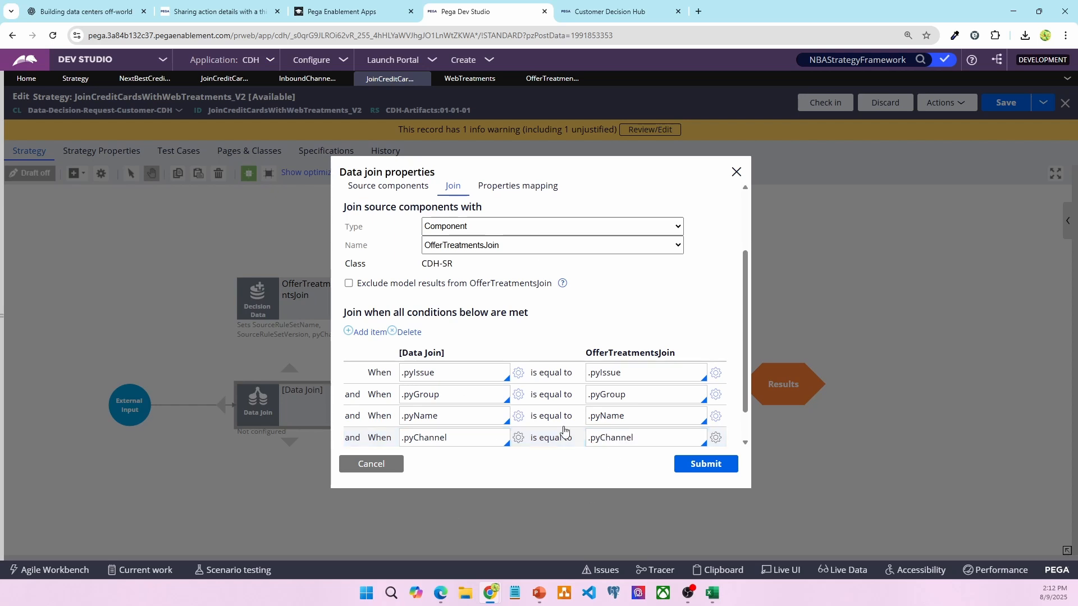
scroll(614, 391, down, 1)
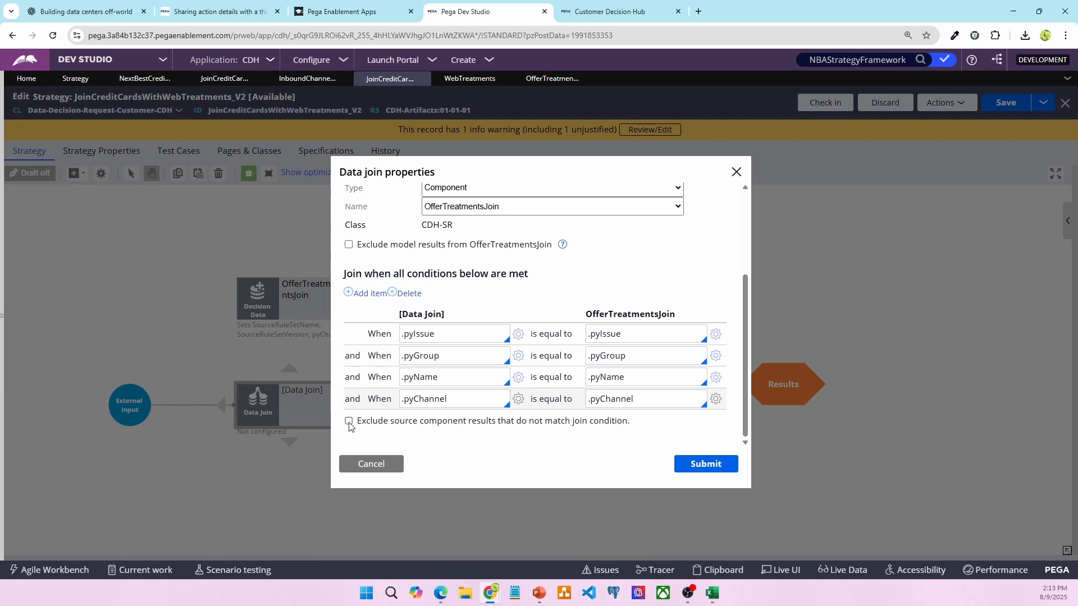
click(348, 422)
Rename the data join component to Join Actions With Treatments and submit its properties
scroll(570, 440, up, 3)
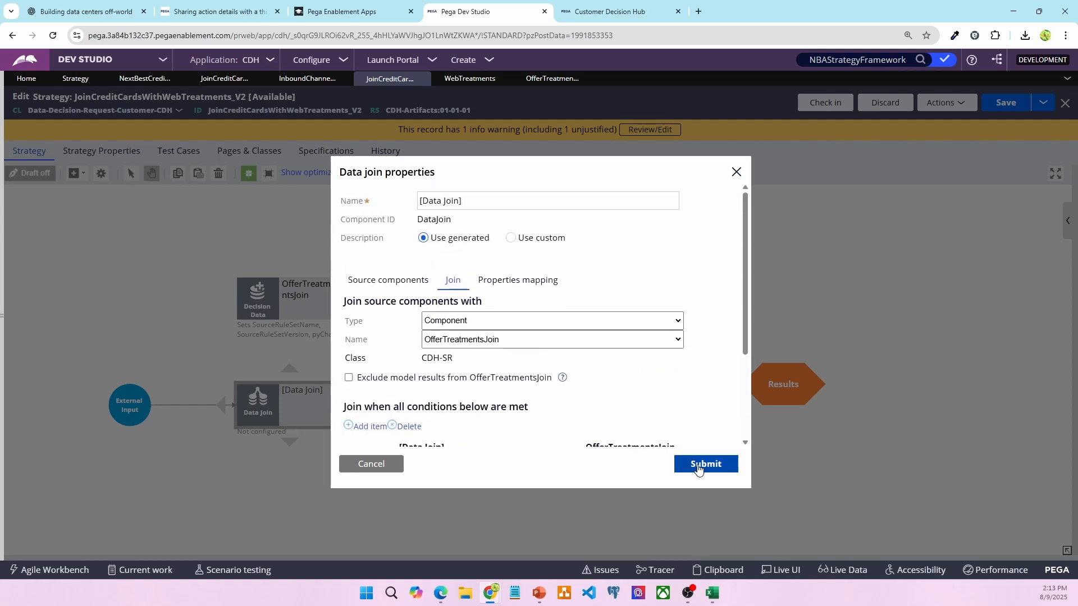
click(508, 194)
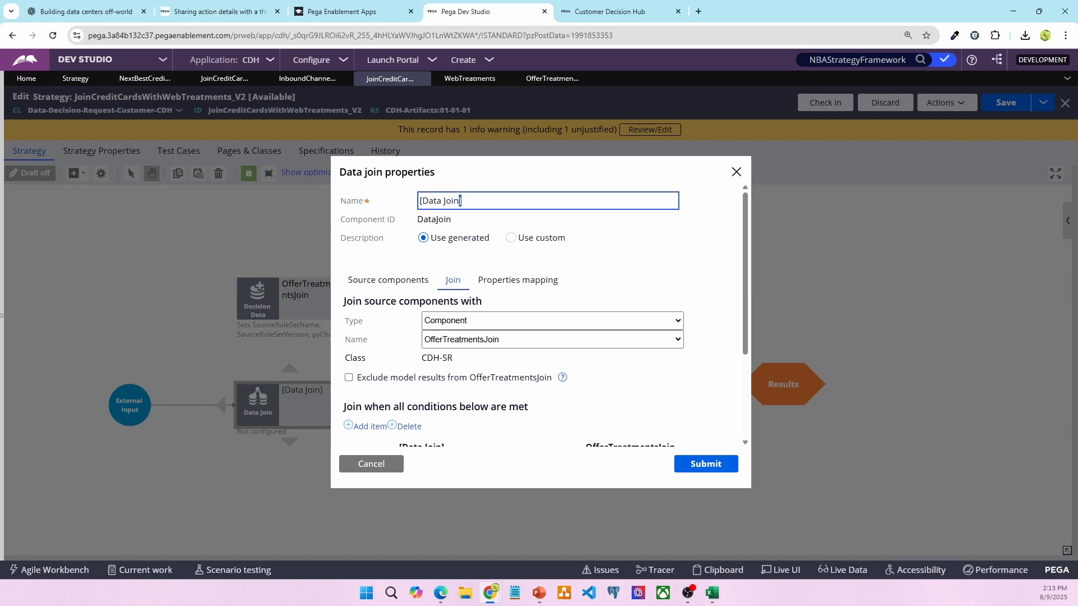
key(ctrl+a)
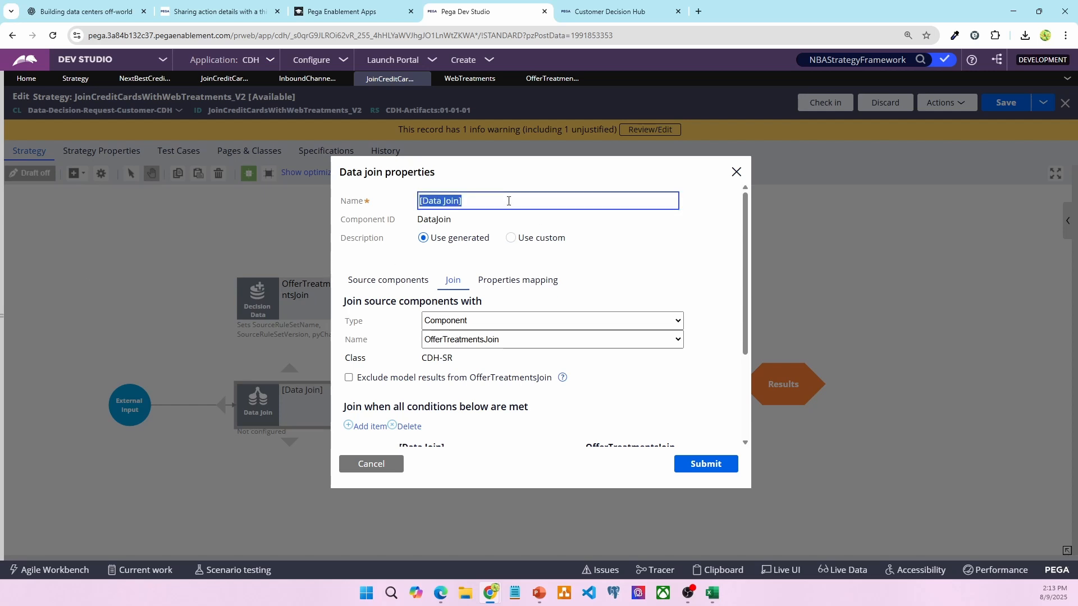
key(BackSpace)
text(Join Actions With Tr)
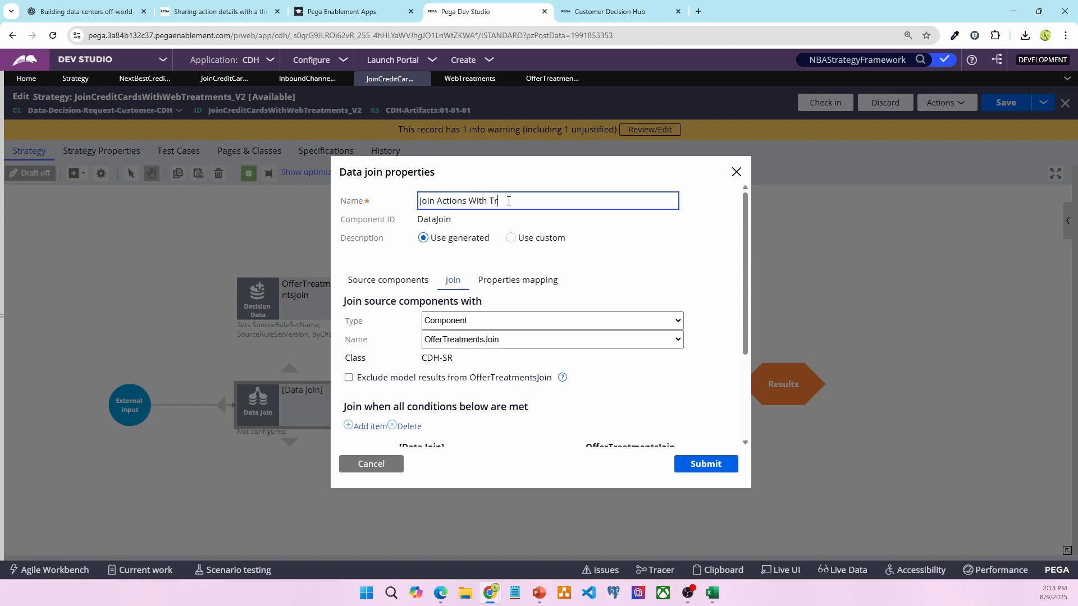
text(eatments)
key(Tab)
key(Tab)
key(Tab)
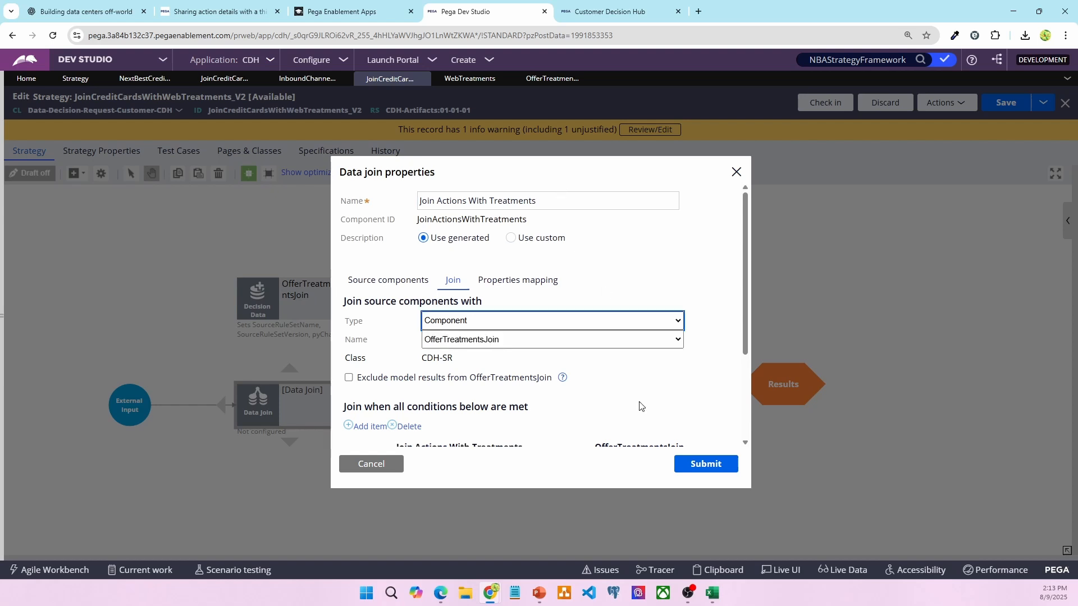
click(706, 463)
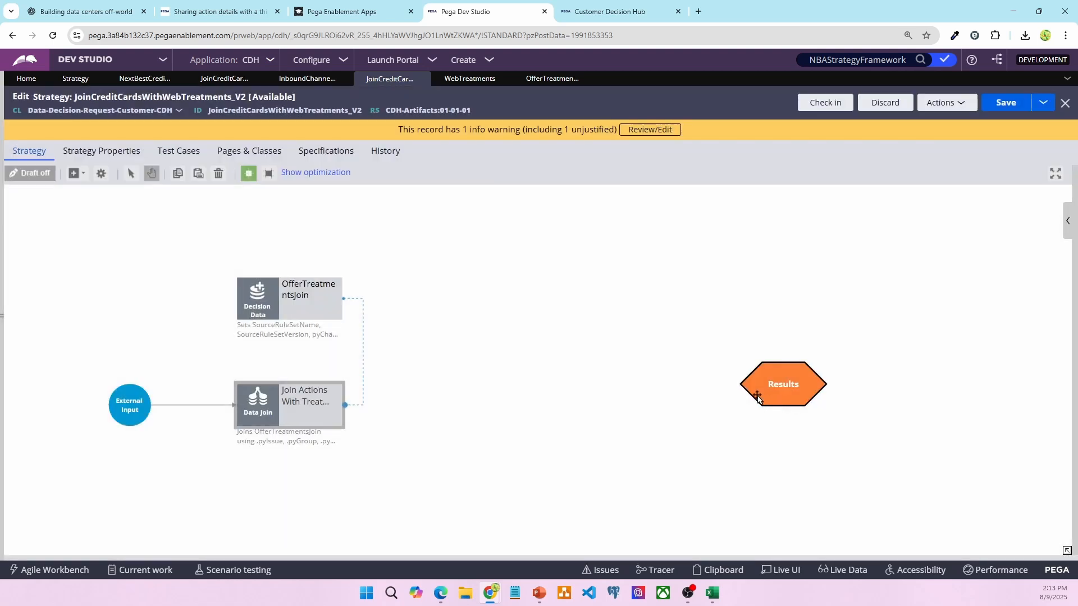
Move the Results component closer, in line with the data join, and connect Join Actions With Treatments to it
drag(756, 397, 557, 418)
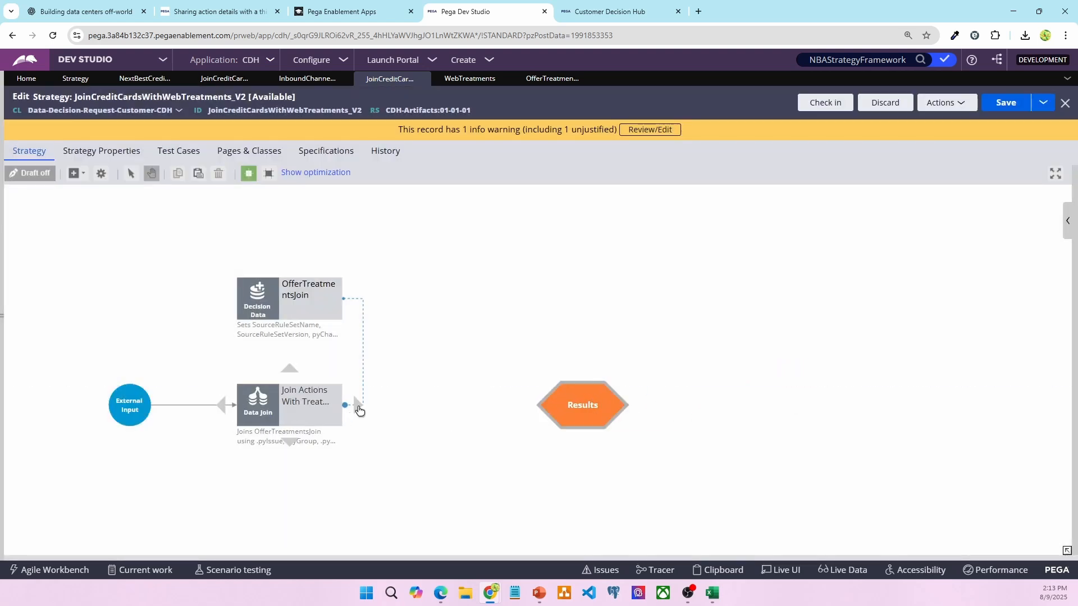
drag(360, 411, 556, 437)
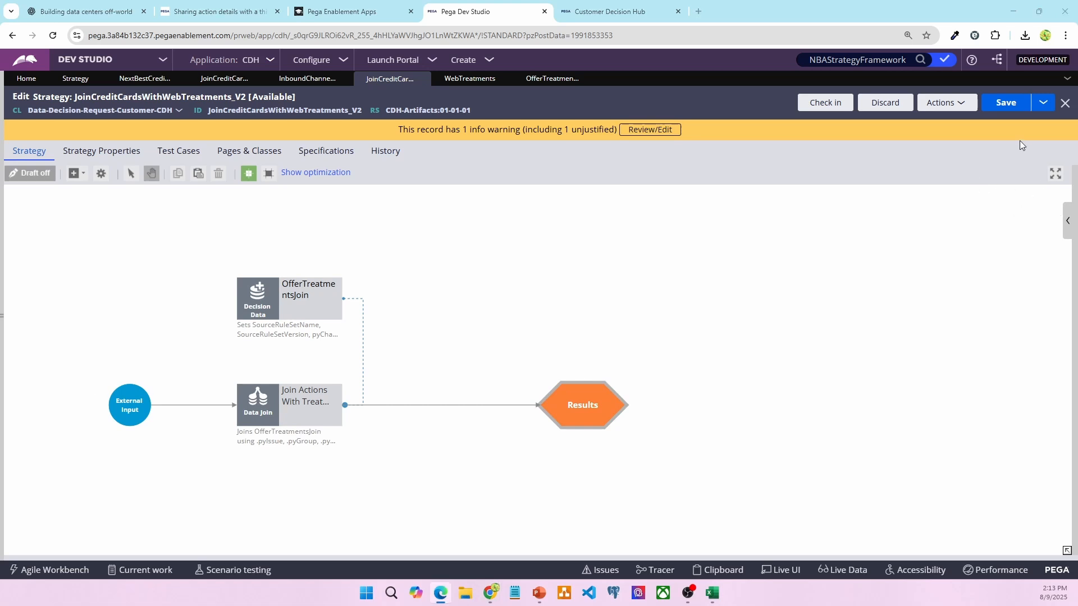
In the test run settings, set InboundChannelsCustom_V2 as the strategy for external inputs, copying its ID from the open InboundChannelsCustom_V2 rule
click(1068, 220)
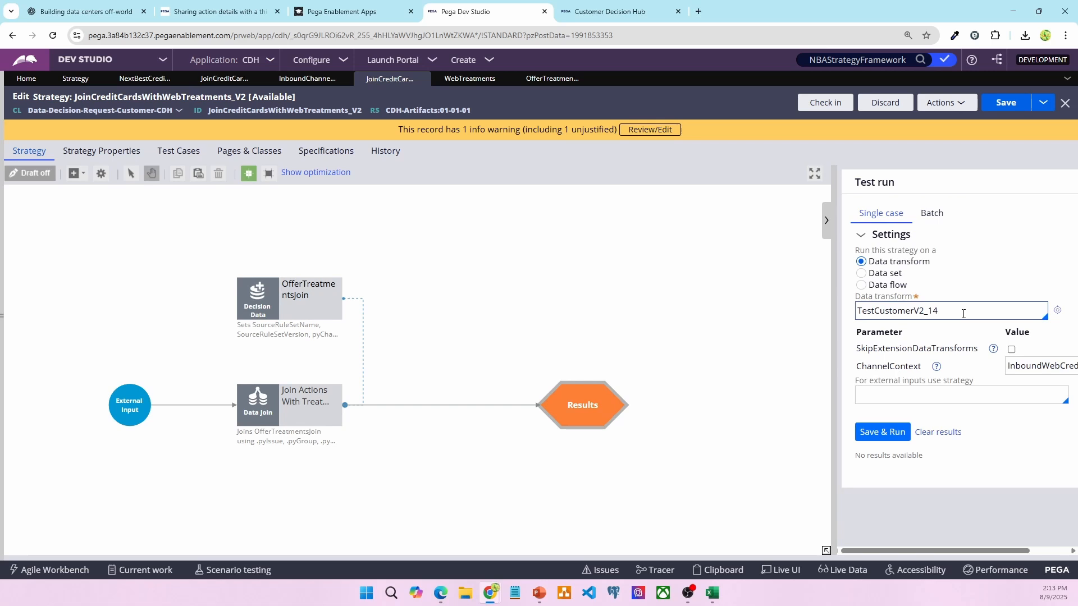
click(899, 402)
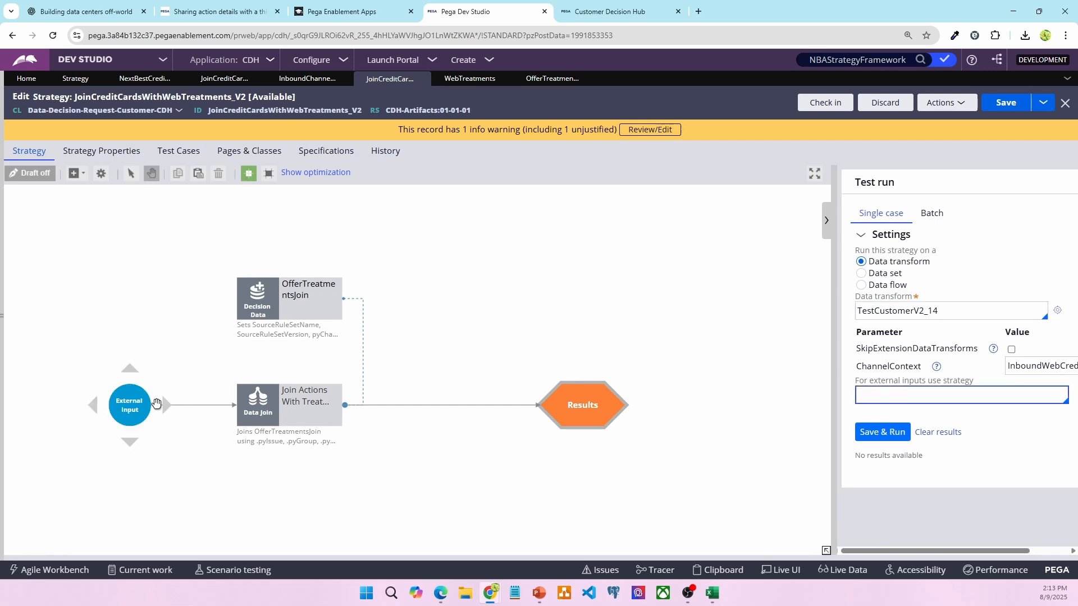
drag(124, 399, 261, 302)
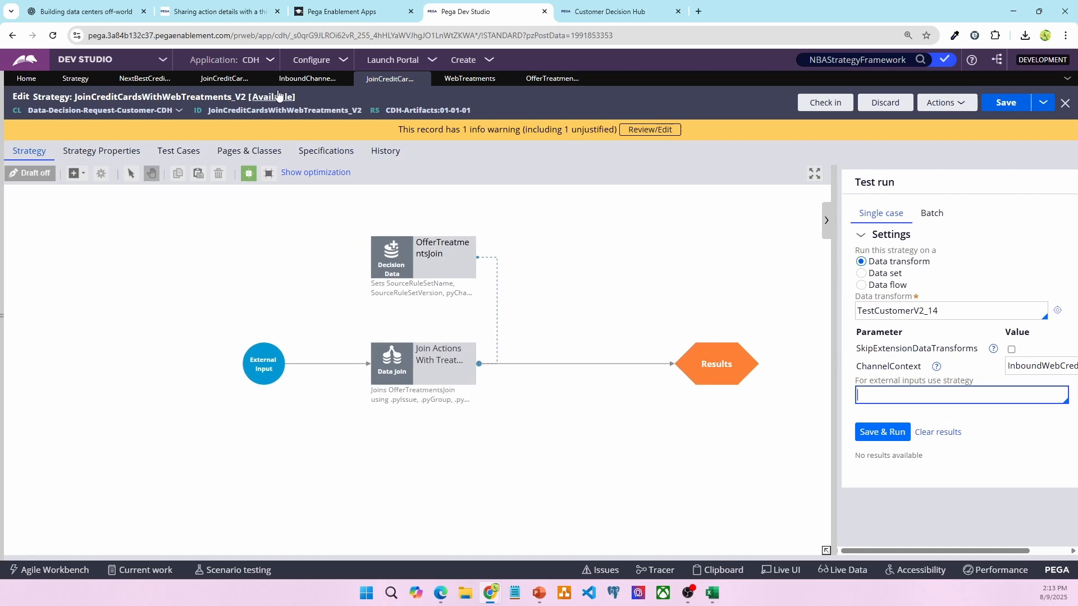
click(296, 81)
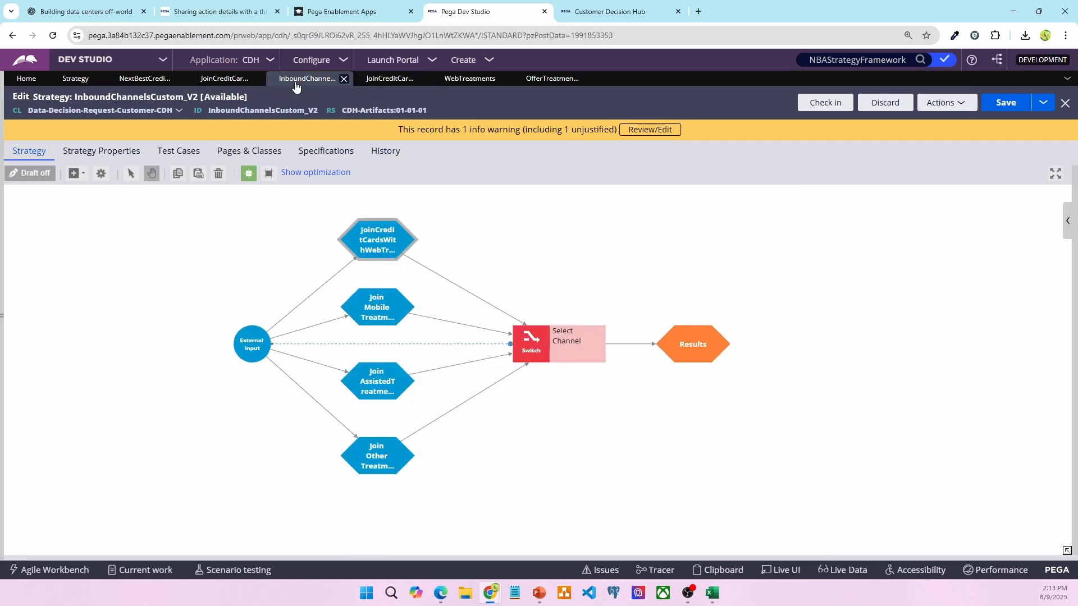
click(376, 80)
click(301, 81)
double_click(286, 112)
key(ctrl+c)
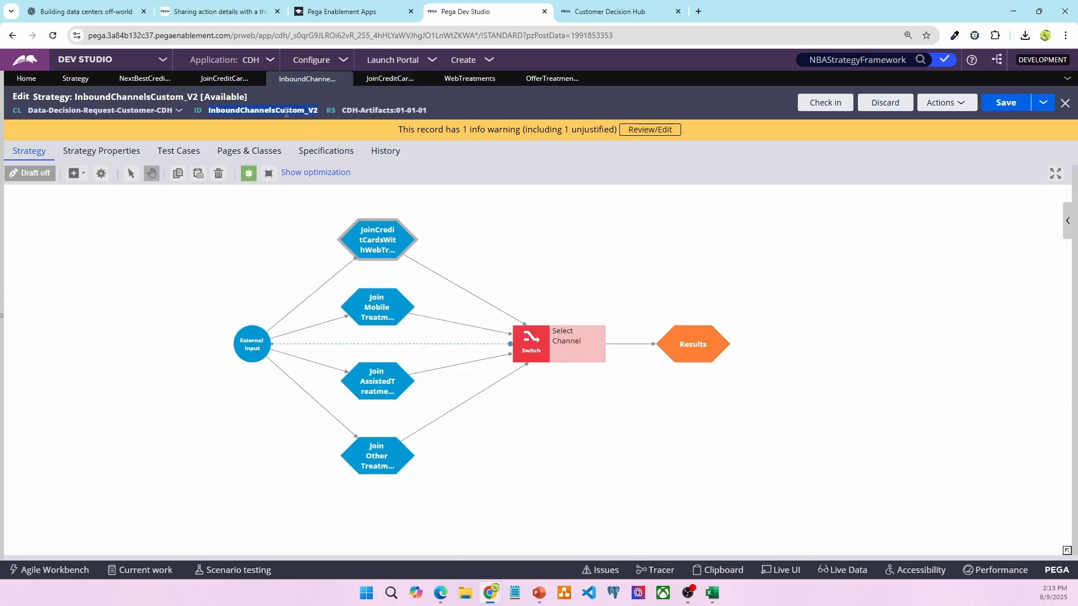
click(390, 78)
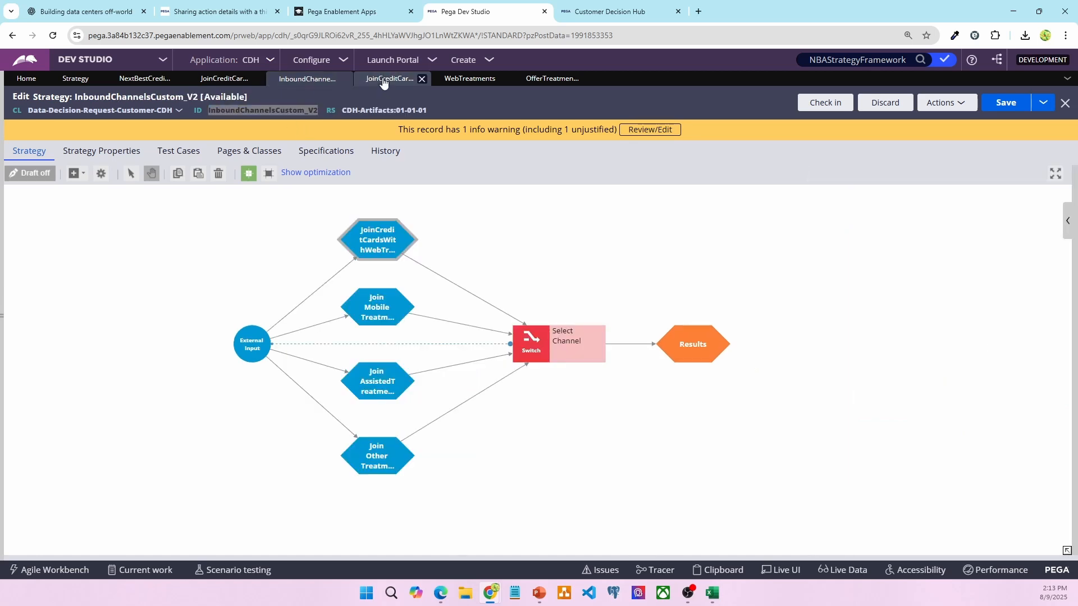
click(938, 396)
key(ctrl+v)
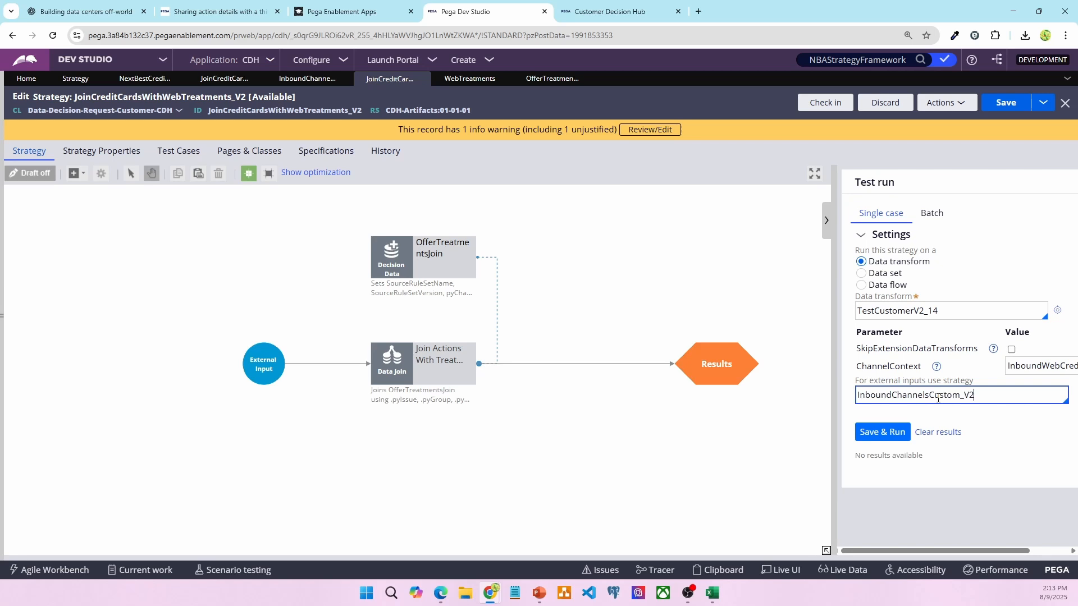
key(Tab)
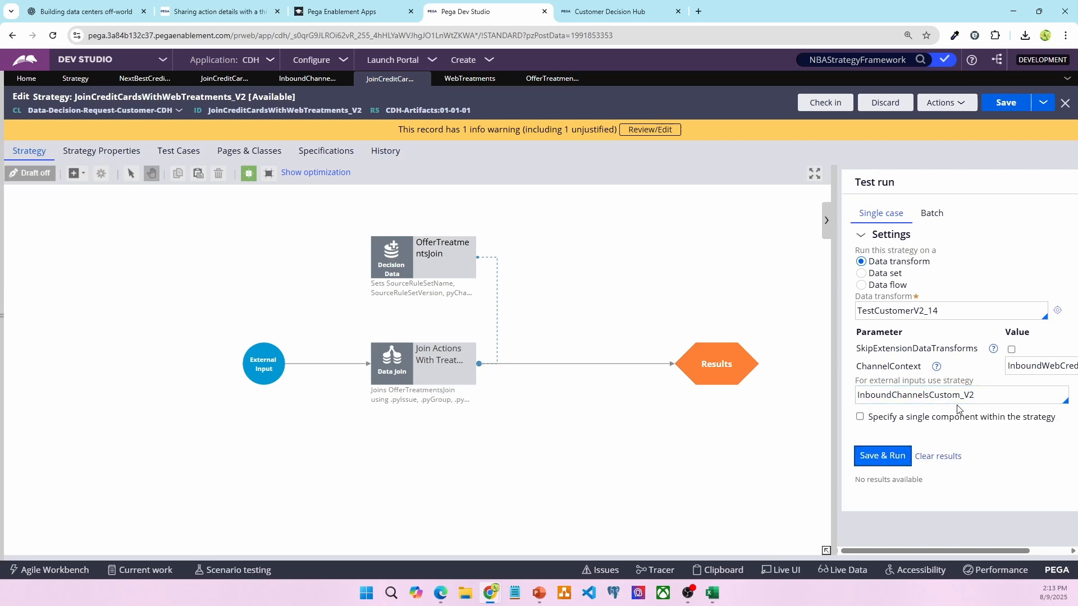
Enable specifying a single component within the InboundChannelsCustom_V2 strategy and open the list of its components
click(859, 417)
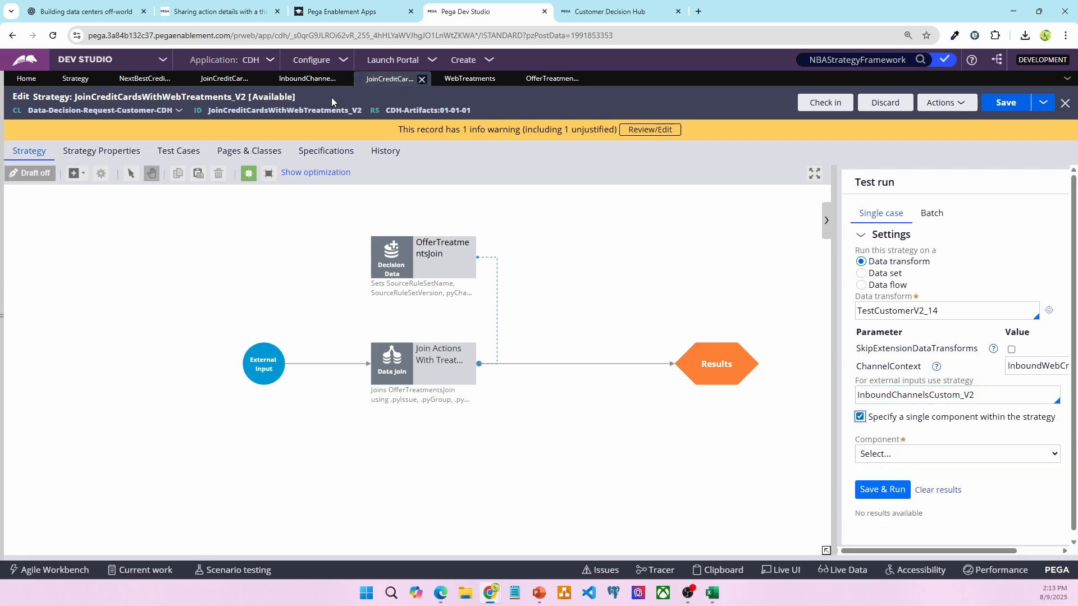
click(311, 84)
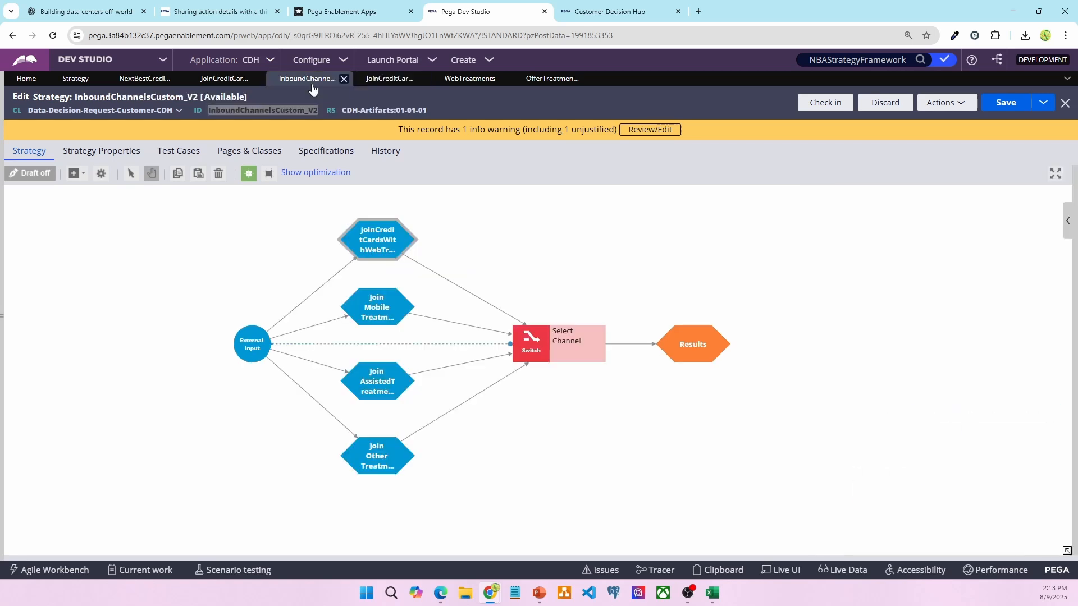
click(385, 84)
click(950, 455)
click(950, 455)
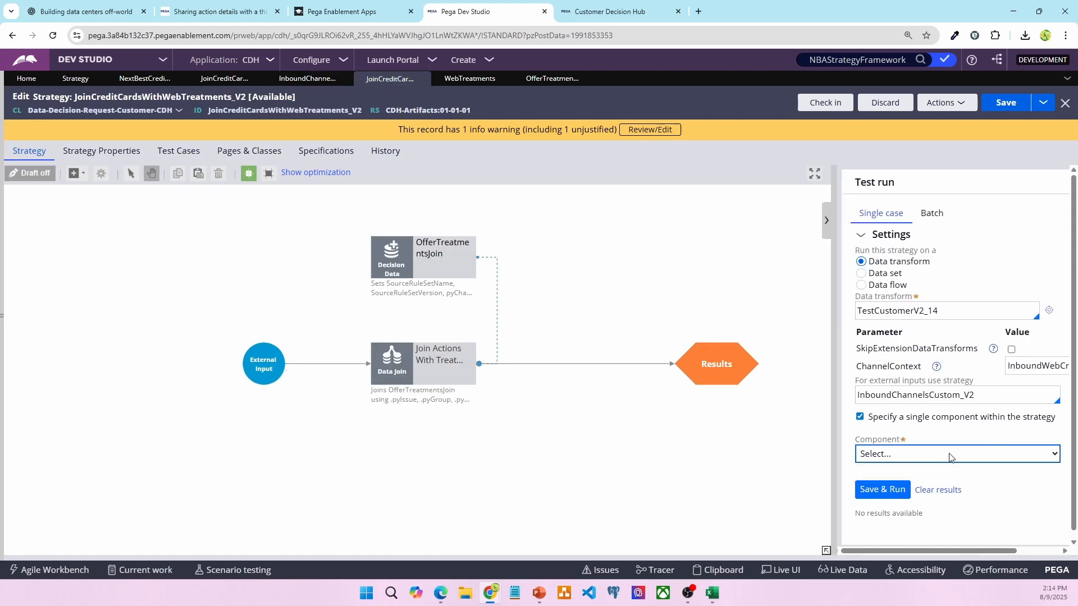
click(860, 417)
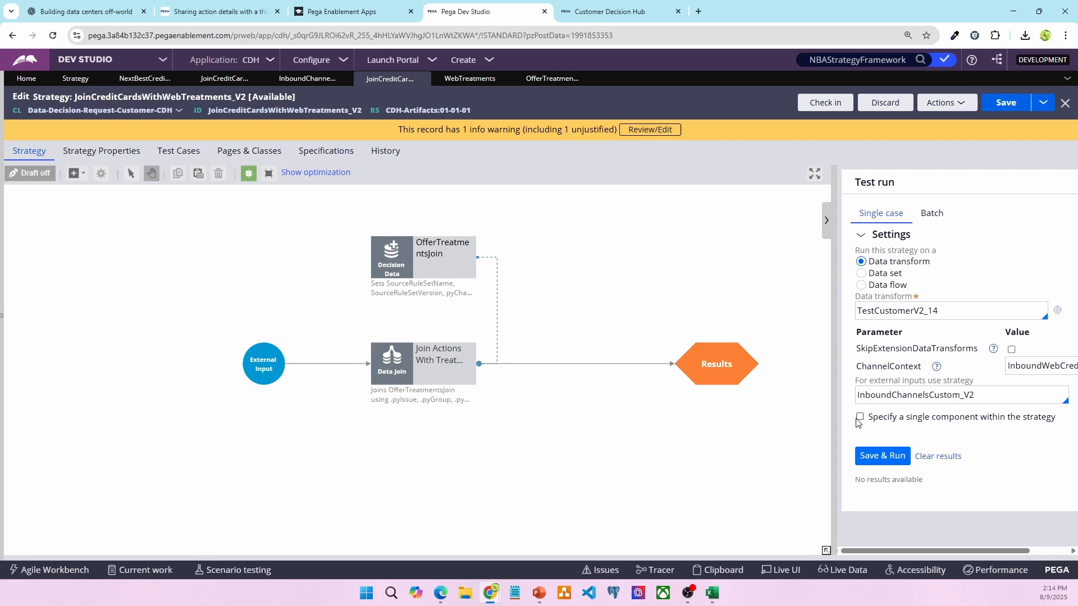
click(883, 396)
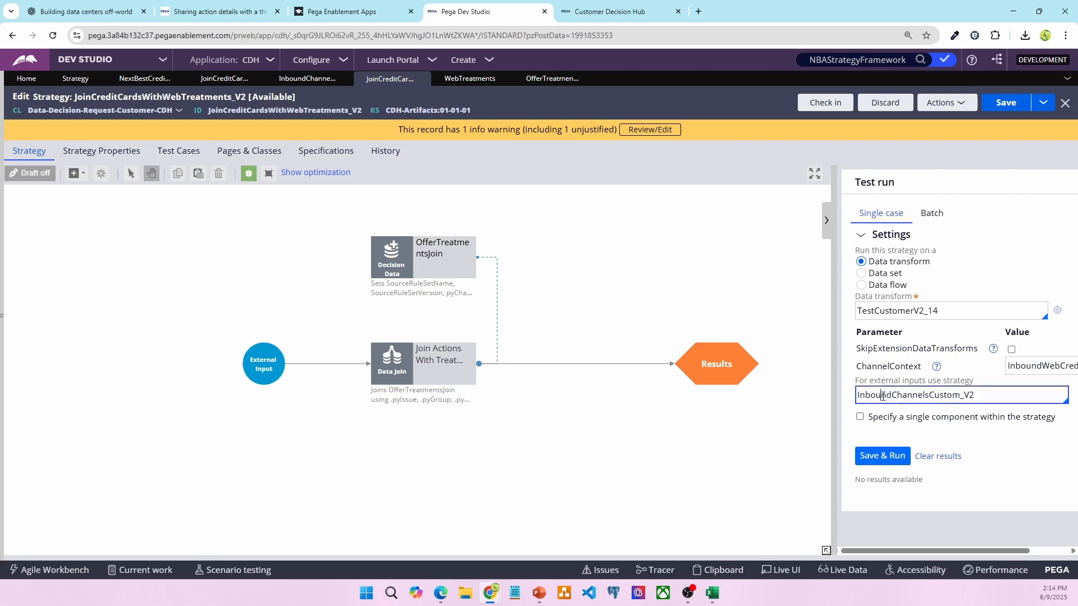
click(860, 417)
click(922, 454)
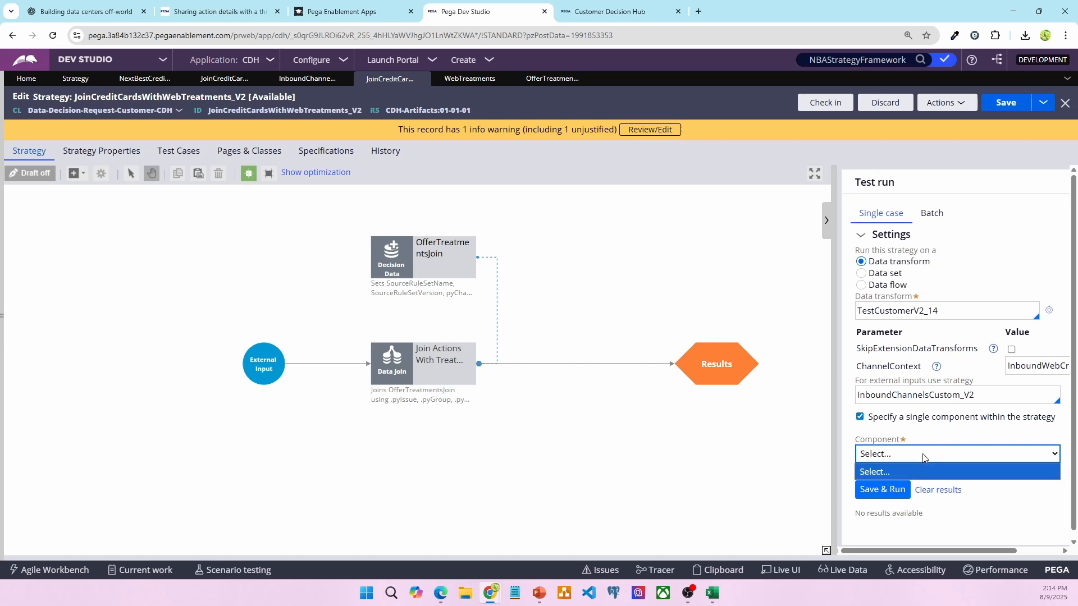
Check in the InboundChannelsCustom_V2 strategy with the comment "updated"
click(307, 79)
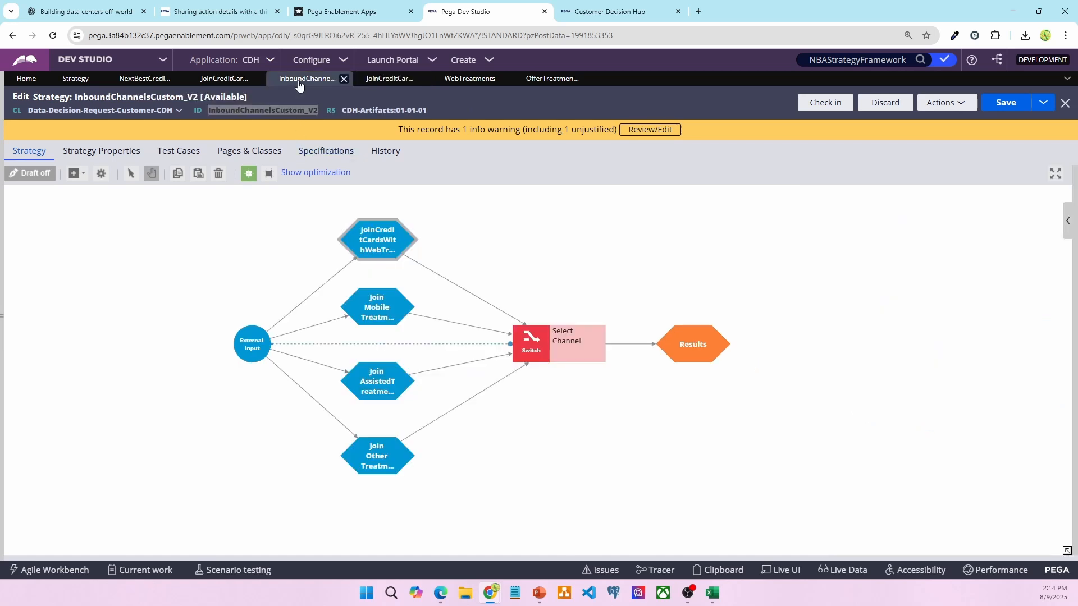
click(828, 101)
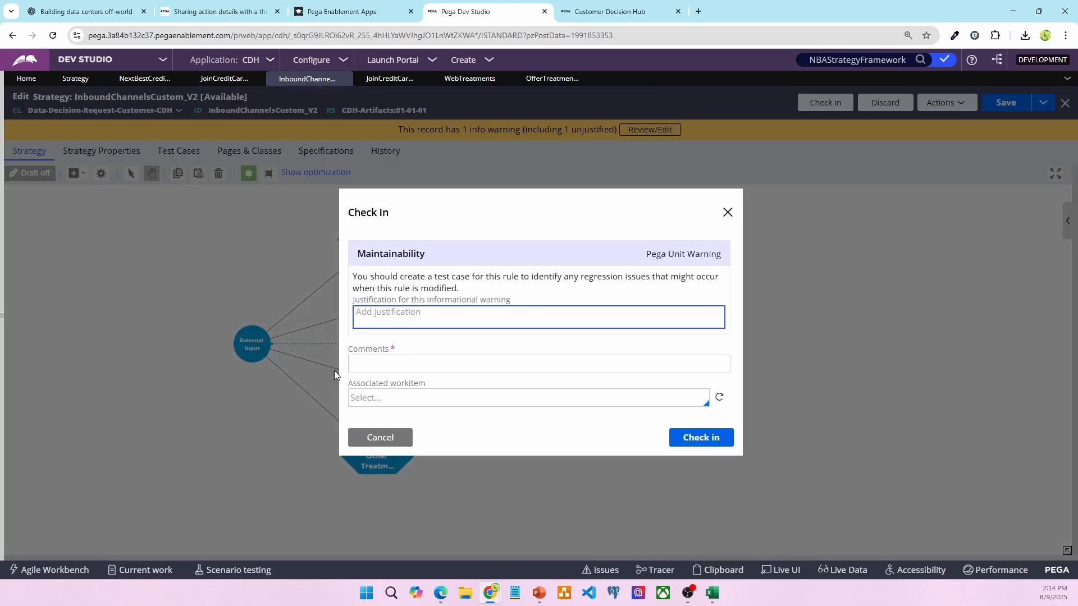
click(394, 369)
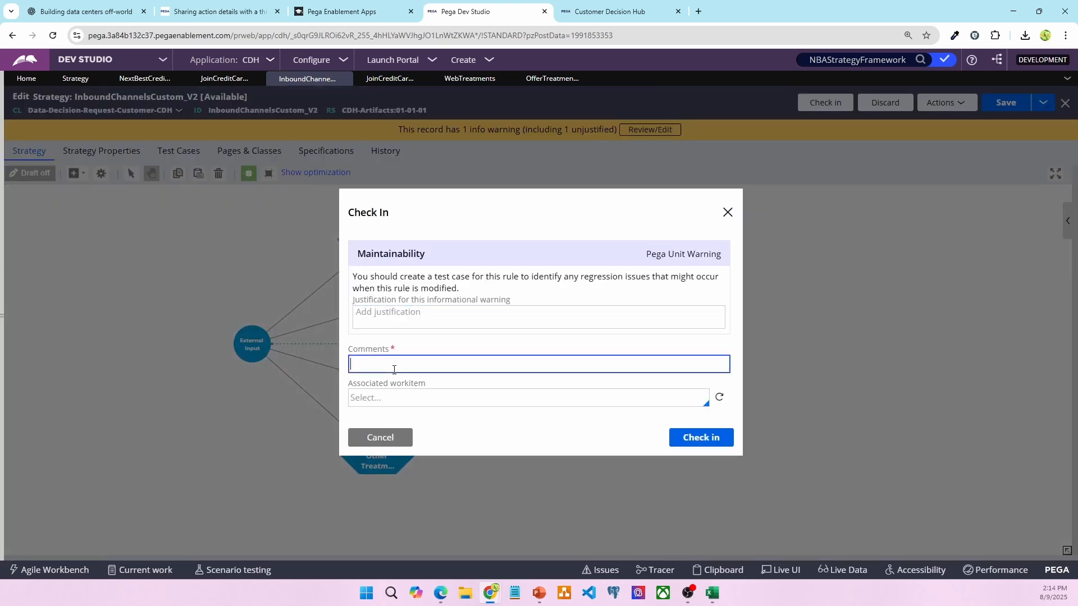
text(updated)
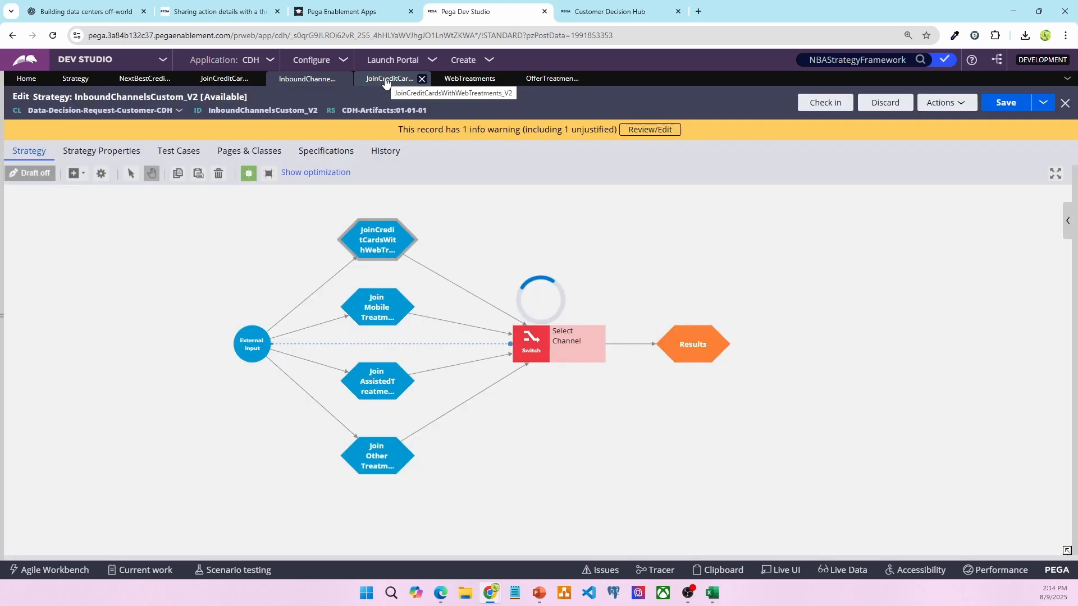
Reselect InboundChannelsCustom_V2 as the external input strategy for the JoinCreditCardsWithWebTreatments_V2 test run and try to choose one of its components
click(385, 82)
click(1010, 399)
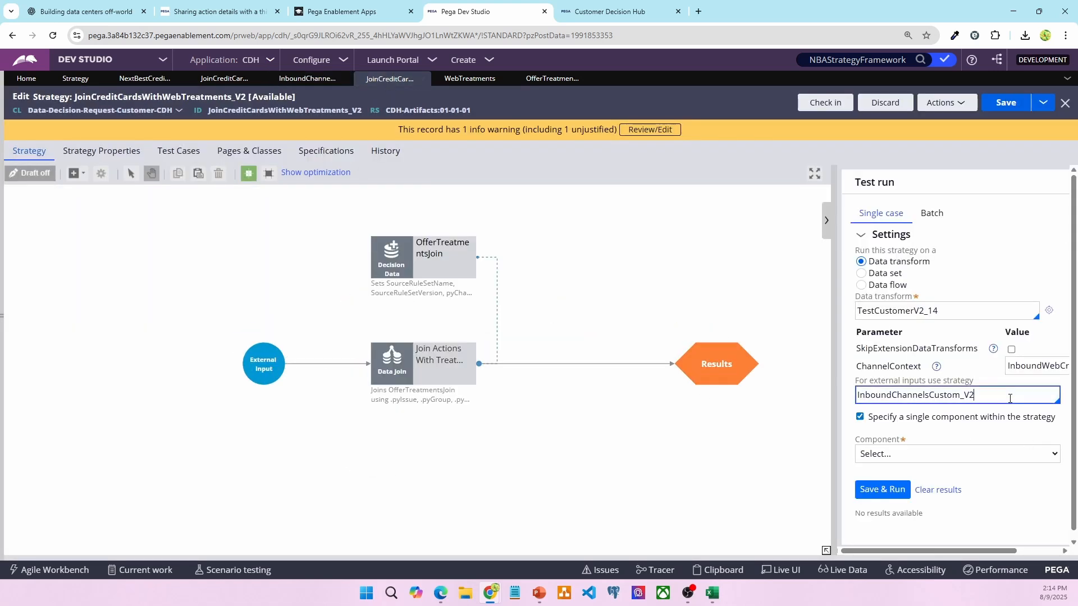
key(Down)
key(Down)
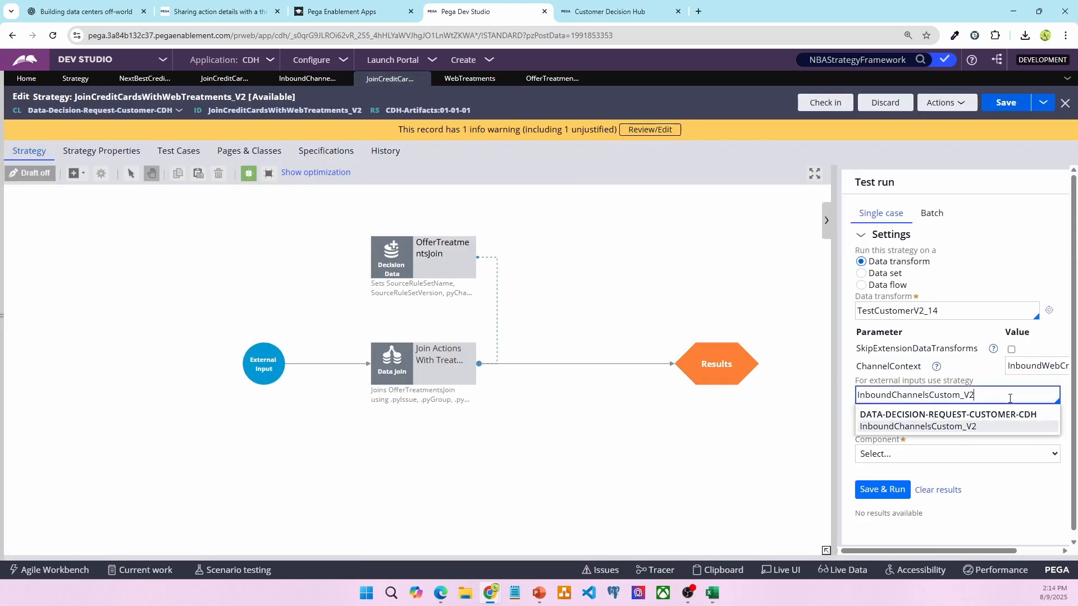
key(Return)
click(908, 455)
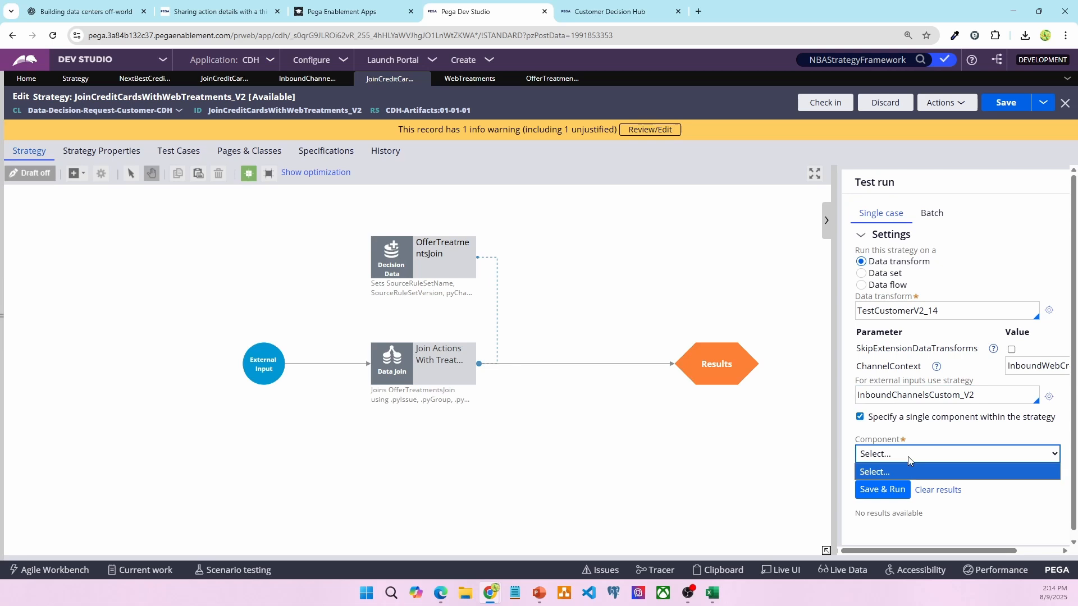
click(876, 456)
click(878, 459)
click(862, 435)
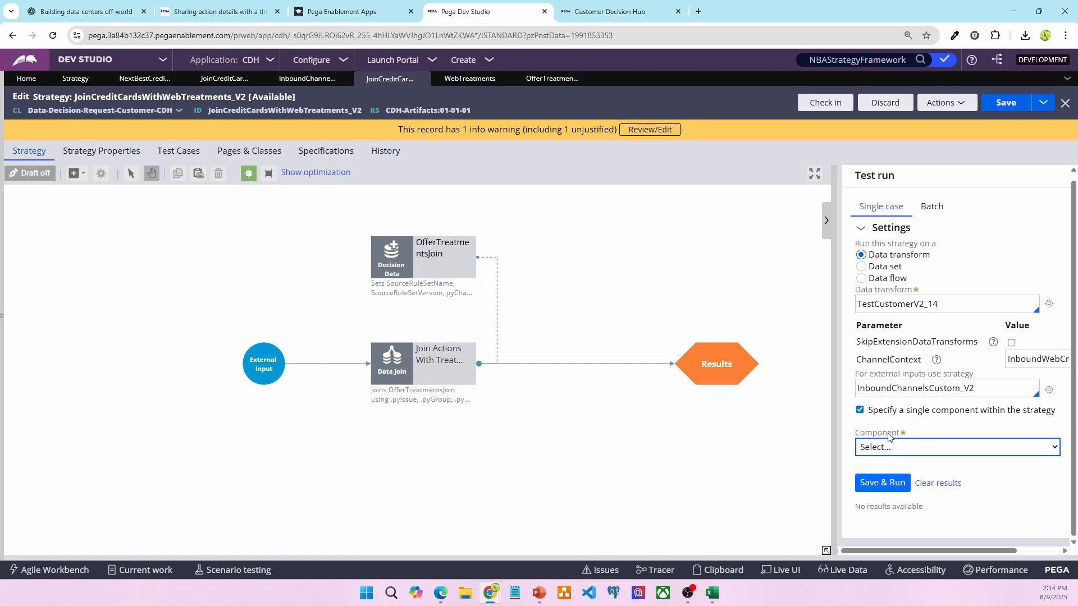
click(901, 452)
click(903, 456)
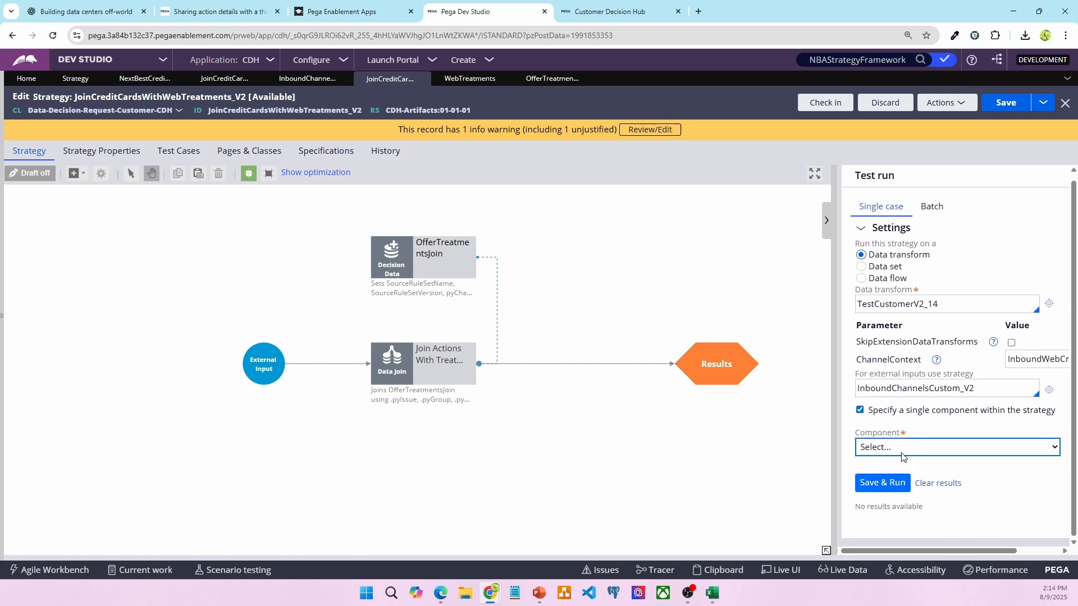
click(859, 411)
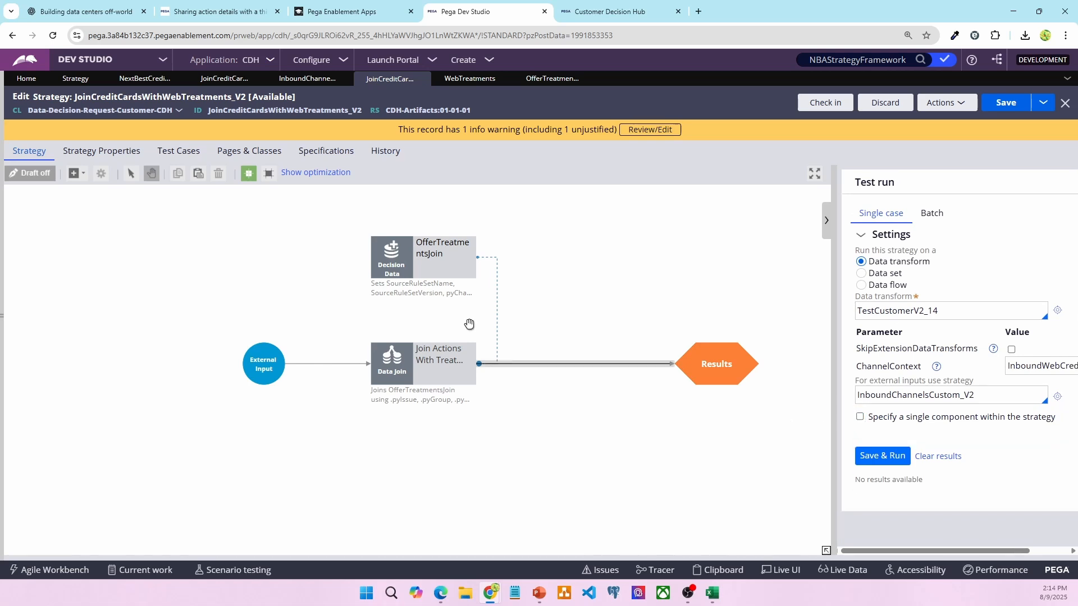
Set NextBestCreditCard_V3 as the strategy for external inputs in the JoinCreditCardsWithWebTreatments_V2 test run, copying its ID from the open rule
click(307, 79)
click(209, 83)
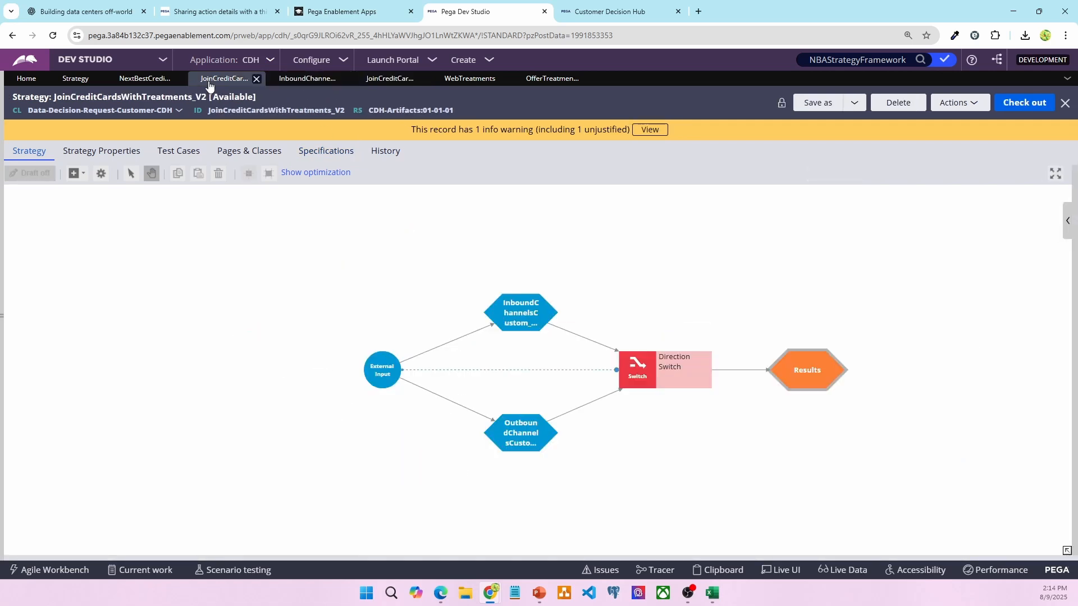
click(182, 81)
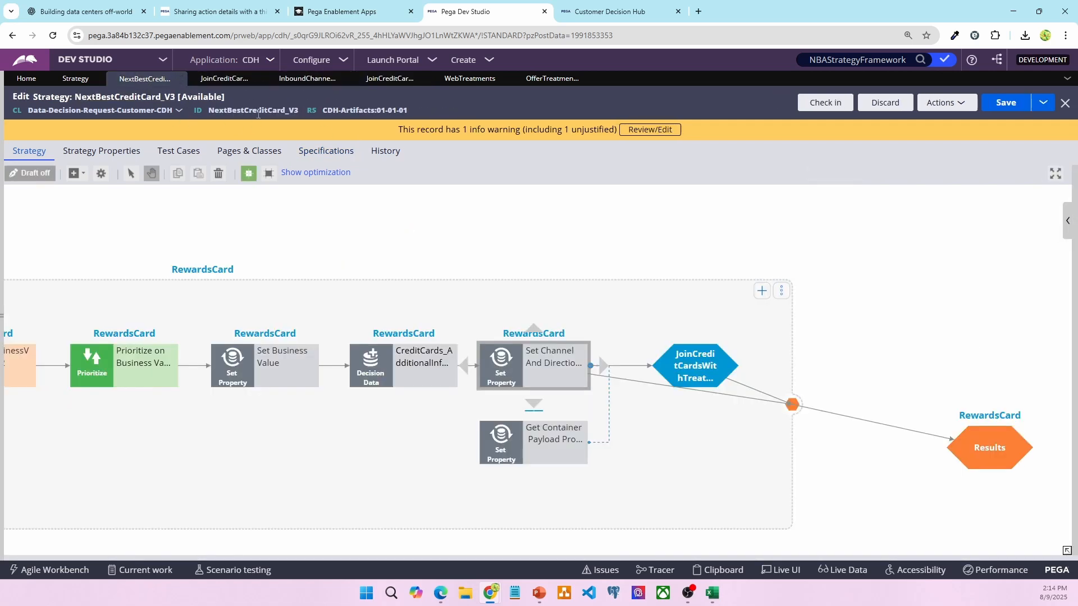
double_click(257, 111)
key(ctrl+c)
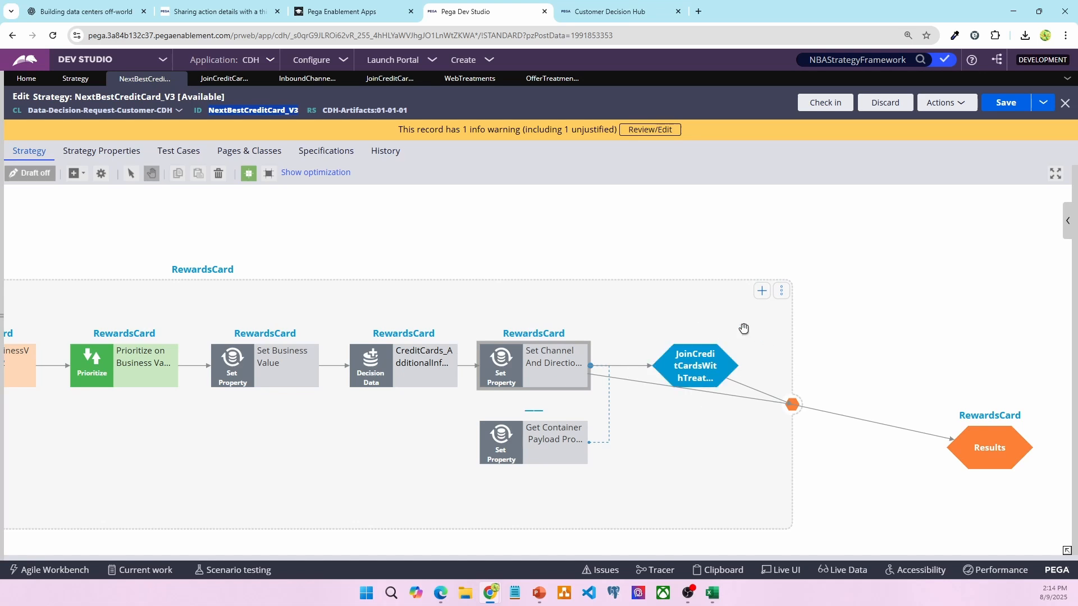
click(525, 375)
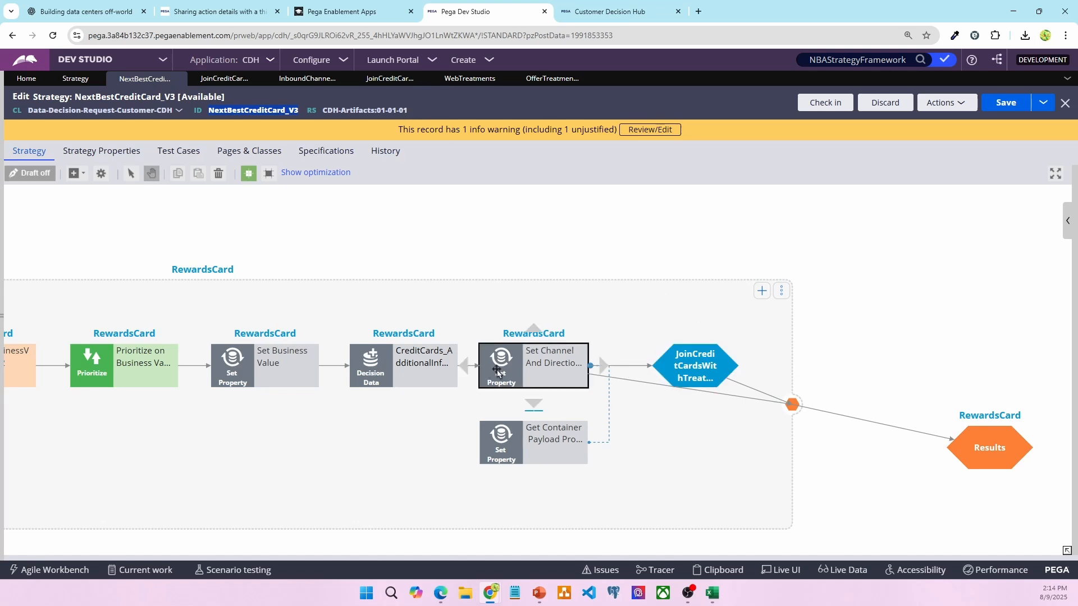
click(377, 82)
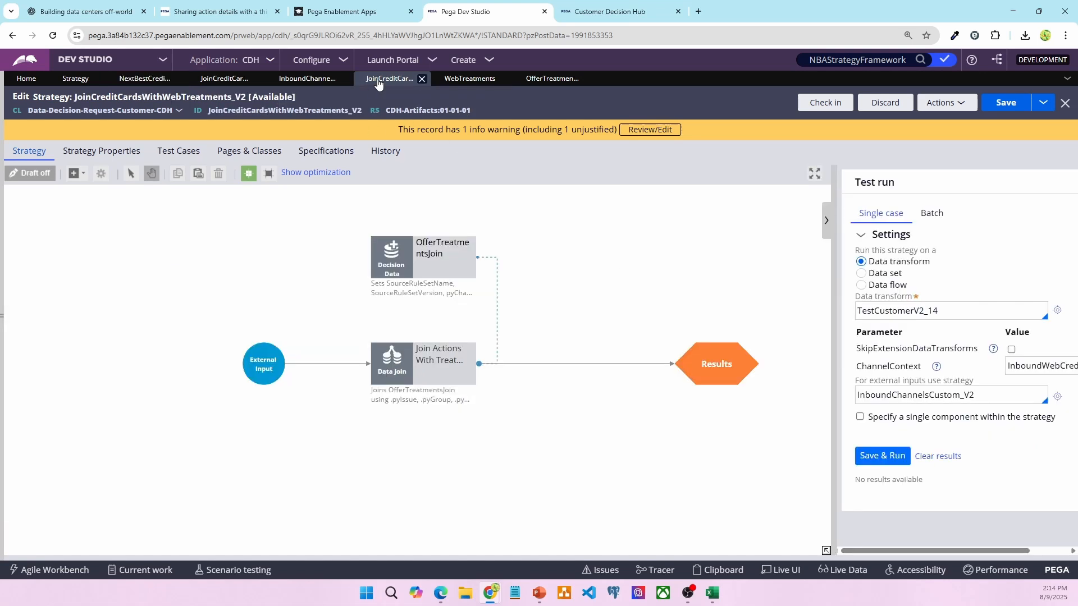
double_click(938, 400)
key(ctrl+v)
key(Tab)
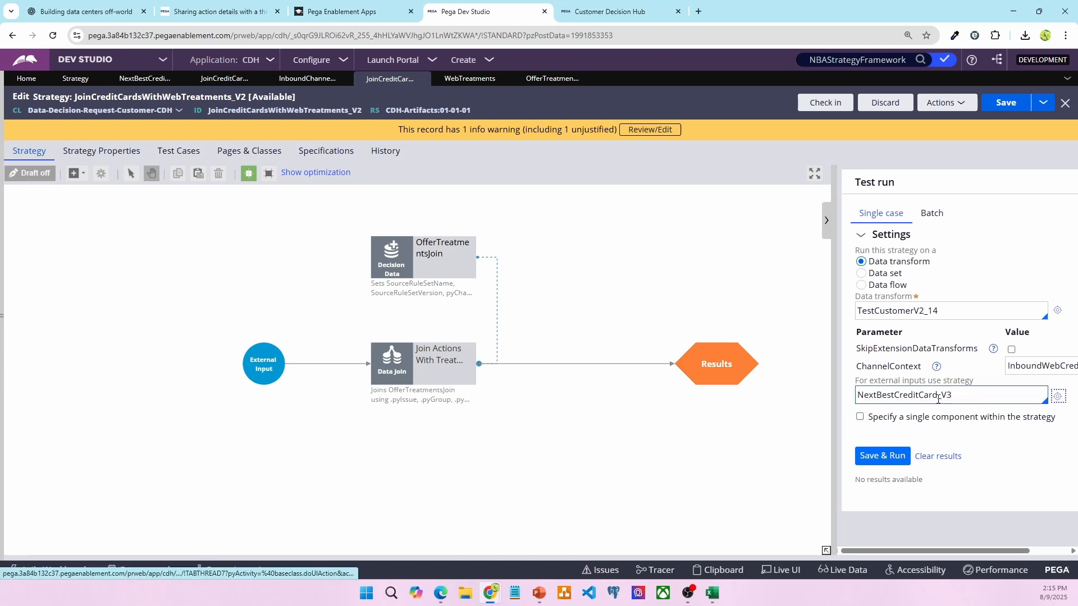
Restrict the external input to the single component Set Channel And Direction within NextBestCreditCard_V3
click(860, 417)
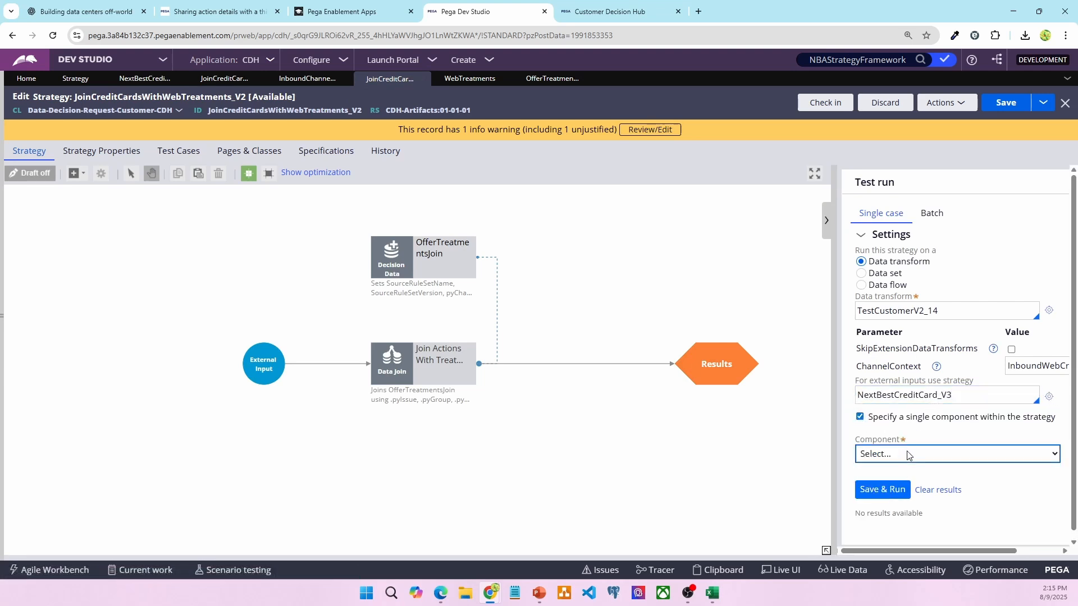
click(156, 82)
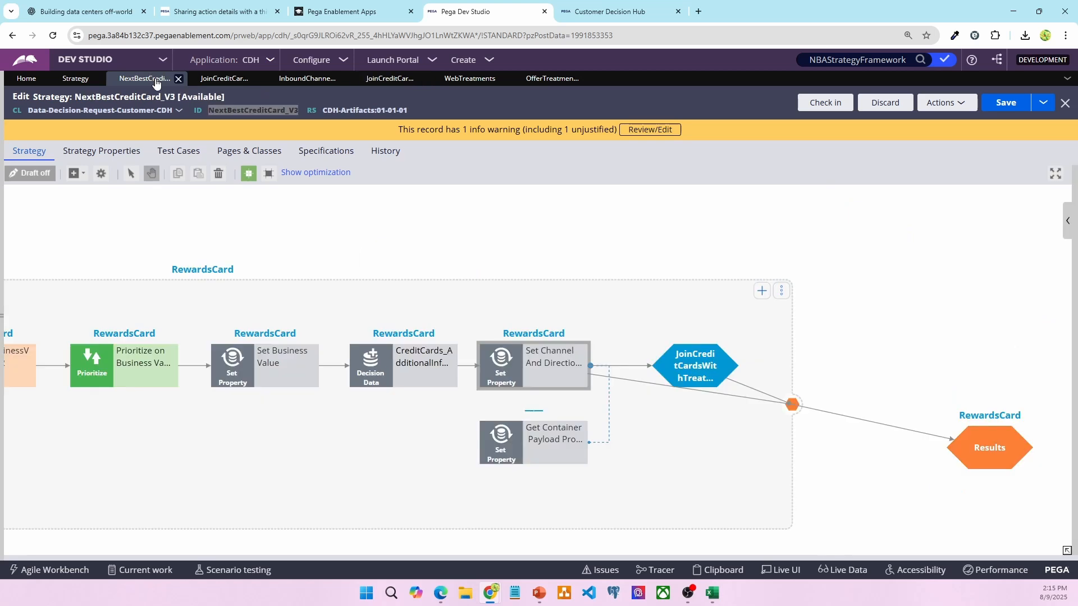
click(389, 83)
click(921, 454)
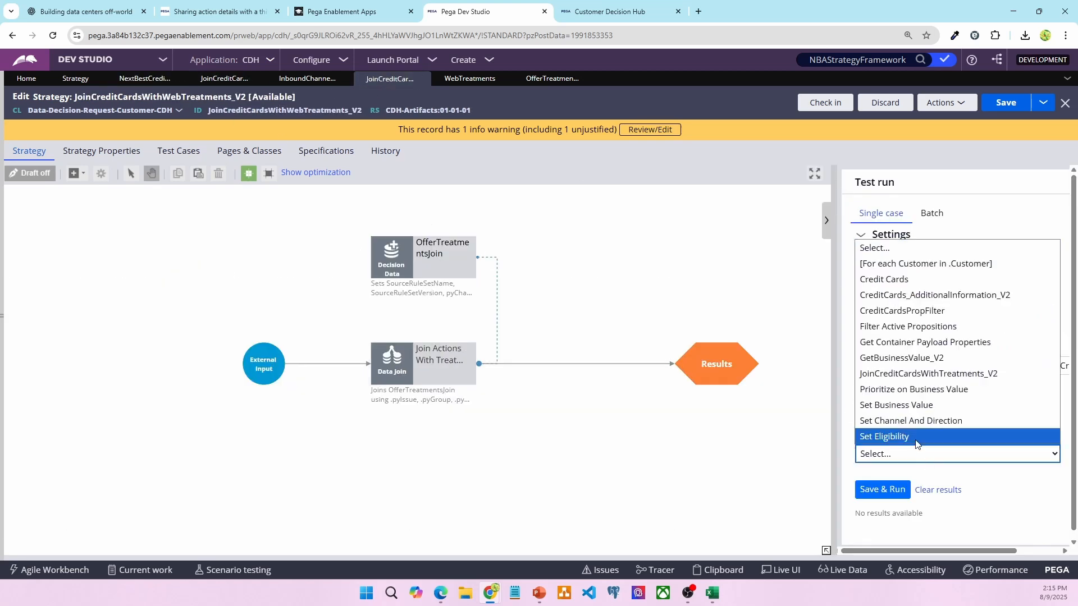
click(911, 421)
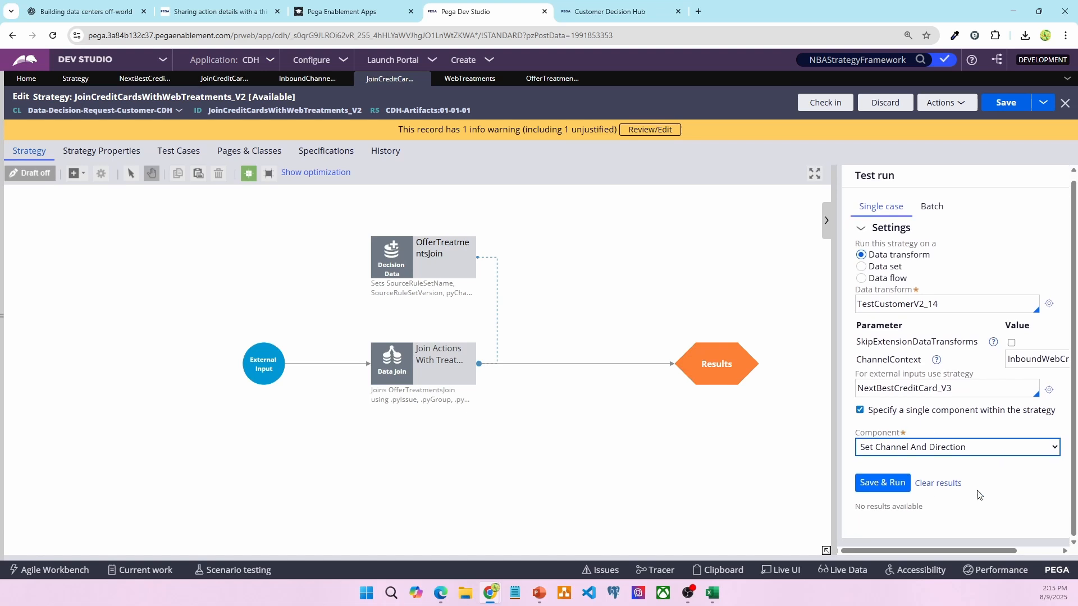
Save and run the JoinCreditCardsWithWebTreatments_V2 test and show the results for the External Input component
click(892, 489)
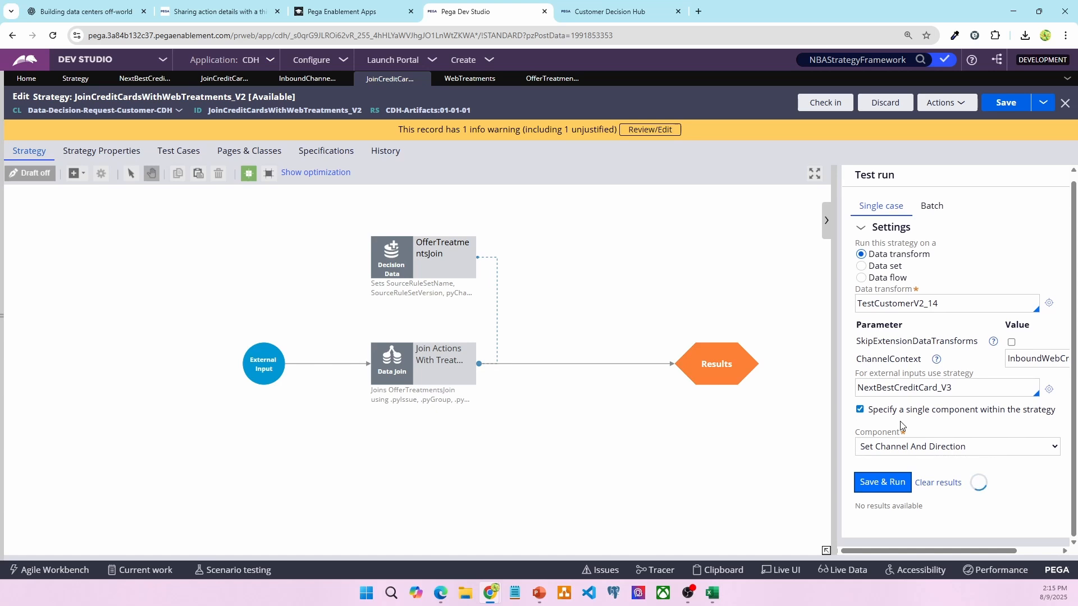
click(268, 369)
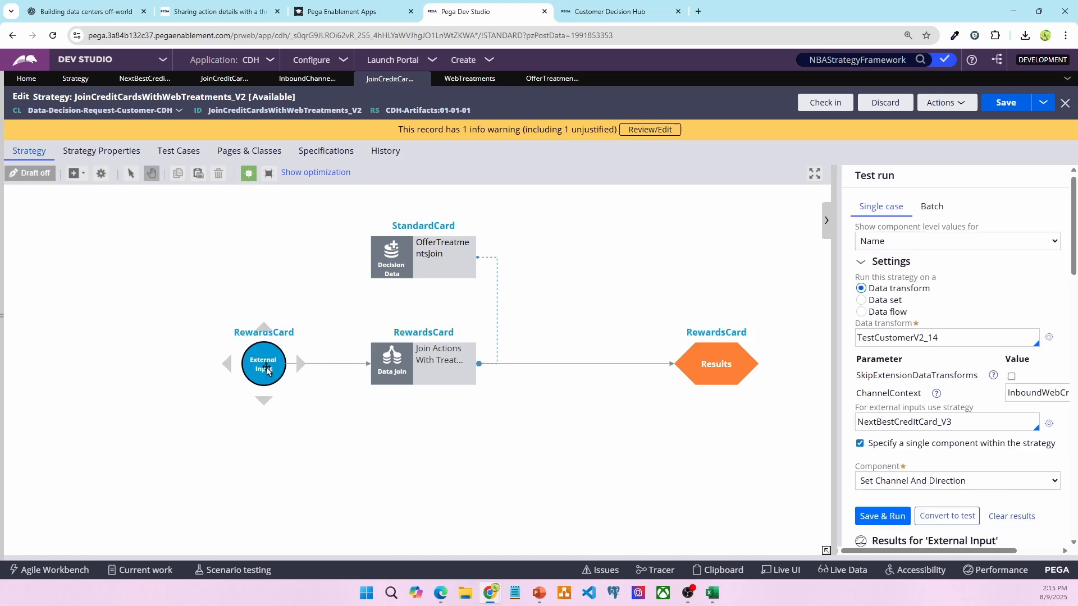
scroll(927, 411, down, 4)
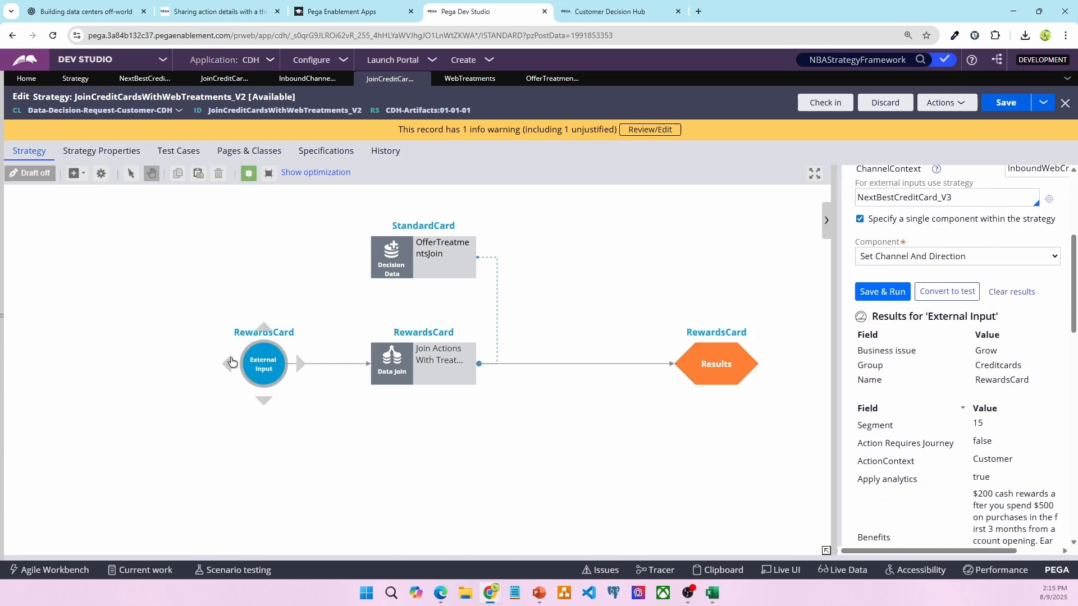
Save and run the test in the NextBestCreditCard_V3 strategy and show the results for its Set Channel And Direction component
click(307, 78)
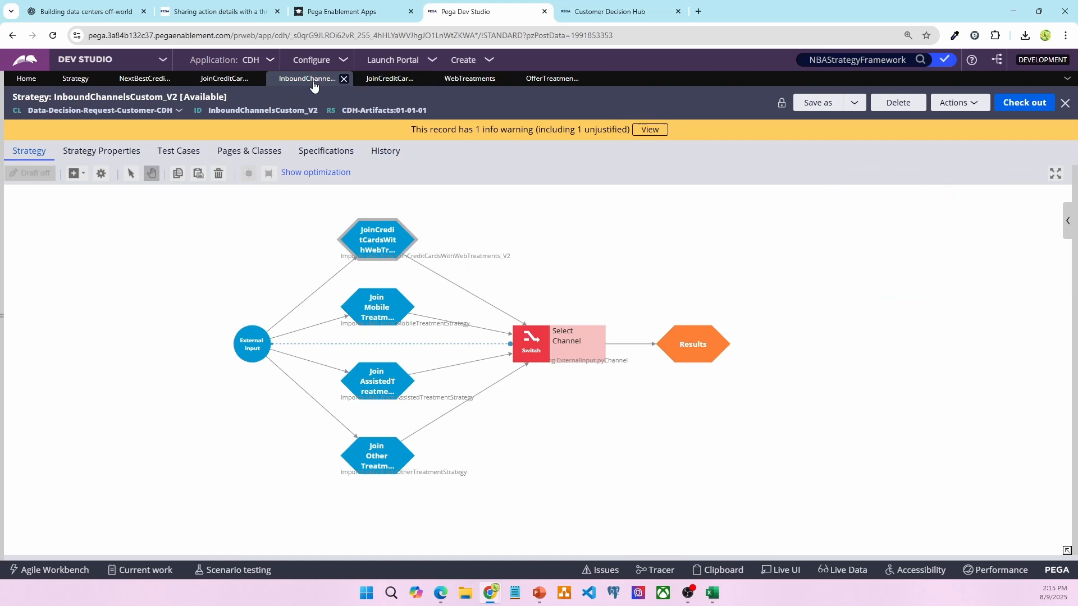
click(216, 81)
click(145, 79)
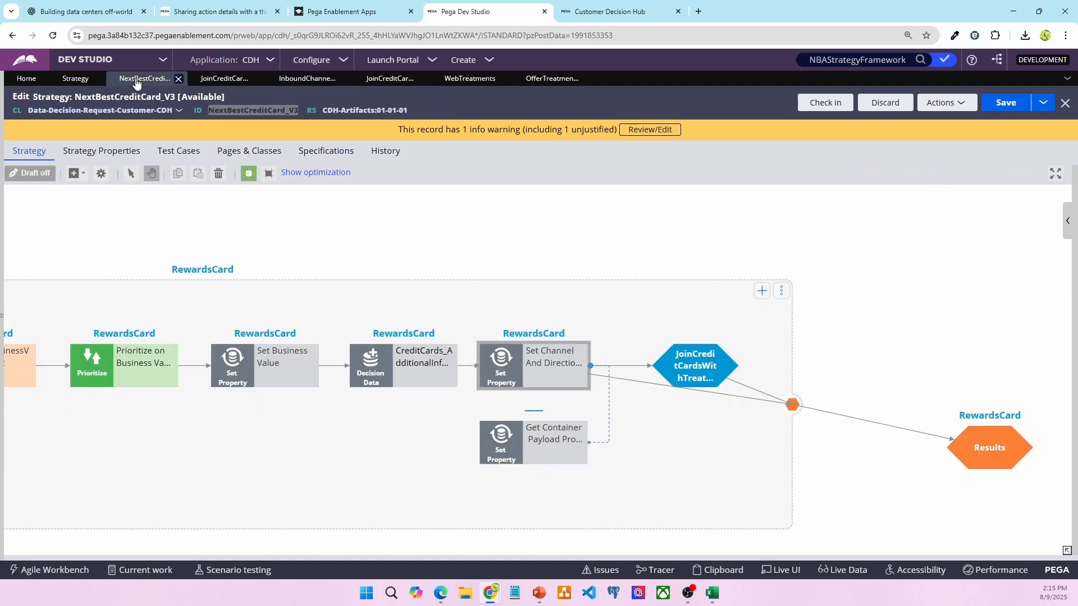
click(531, 374)
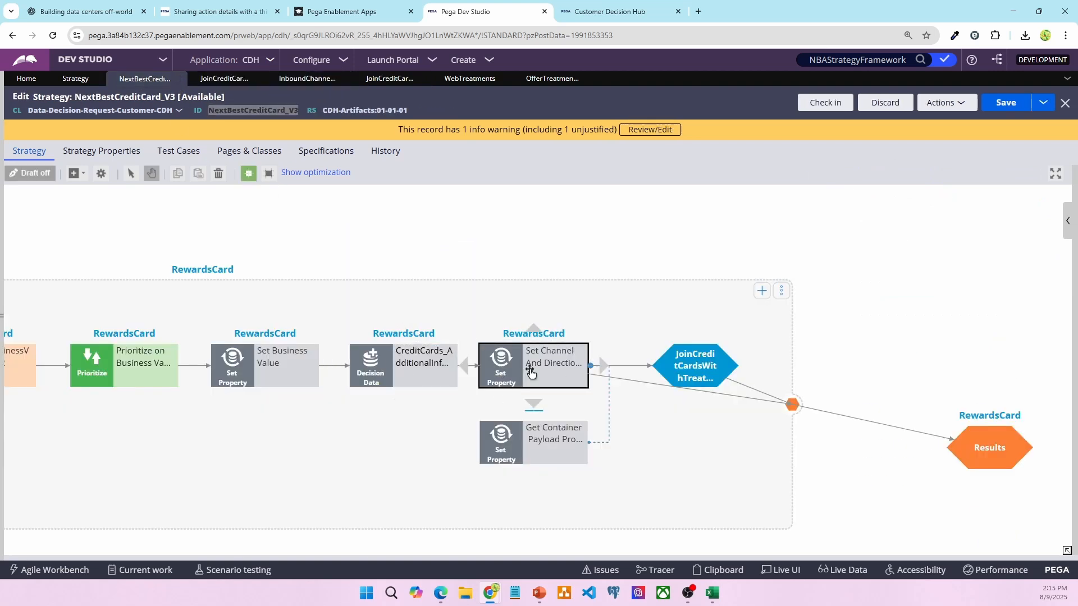
click(1065, 227)
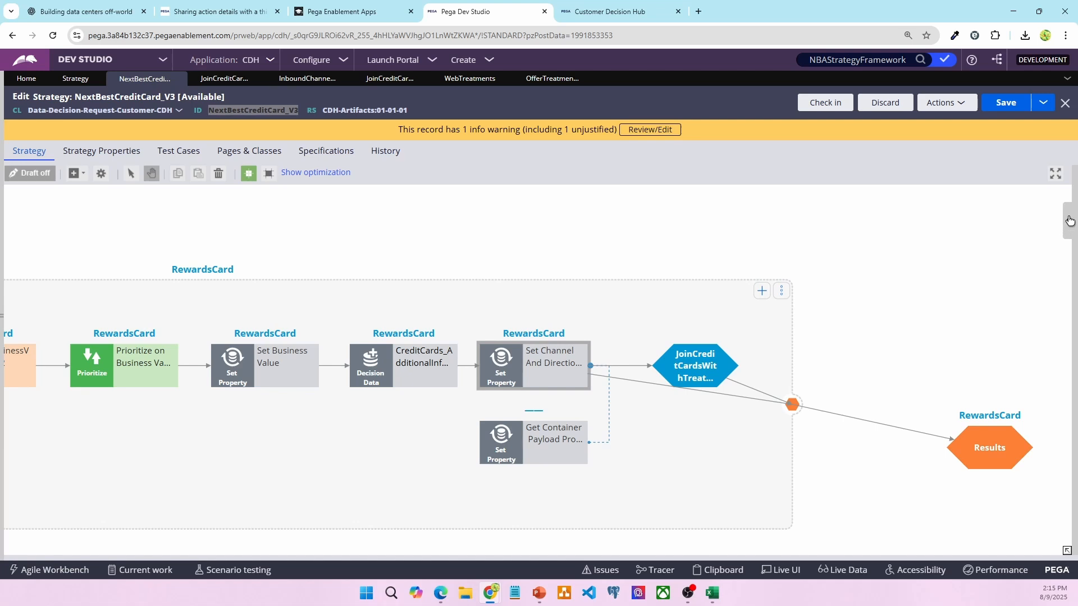
click(897, 428)
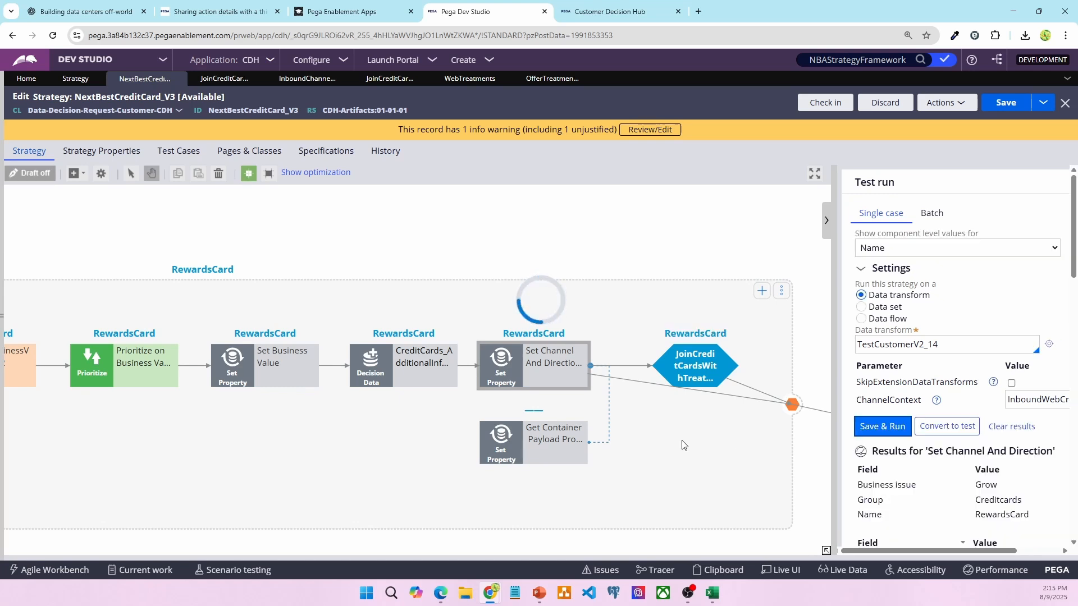
double_click(540, 362)
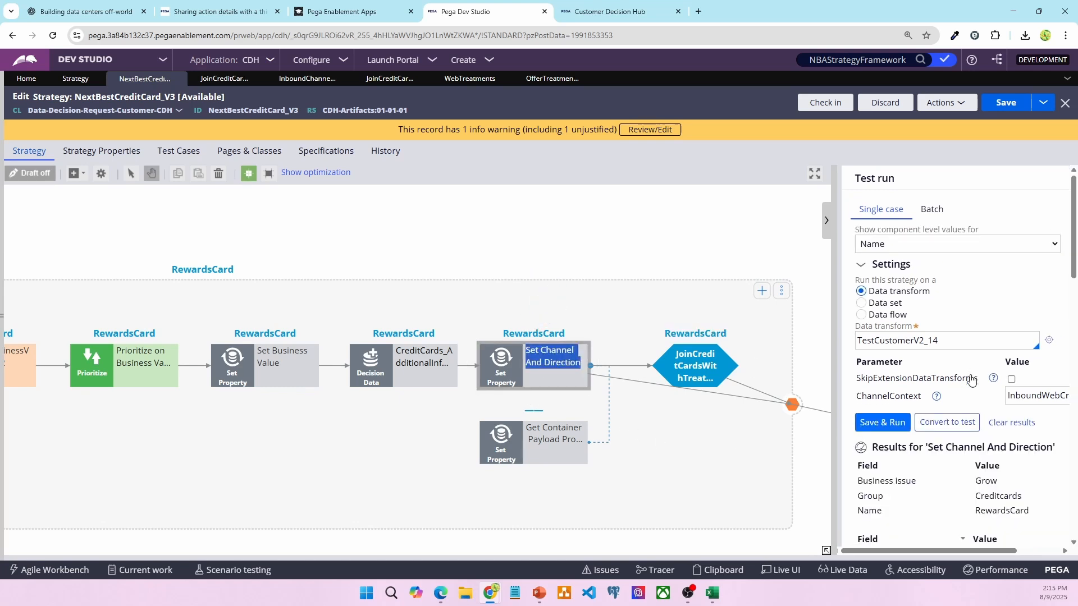
click(507, 377)
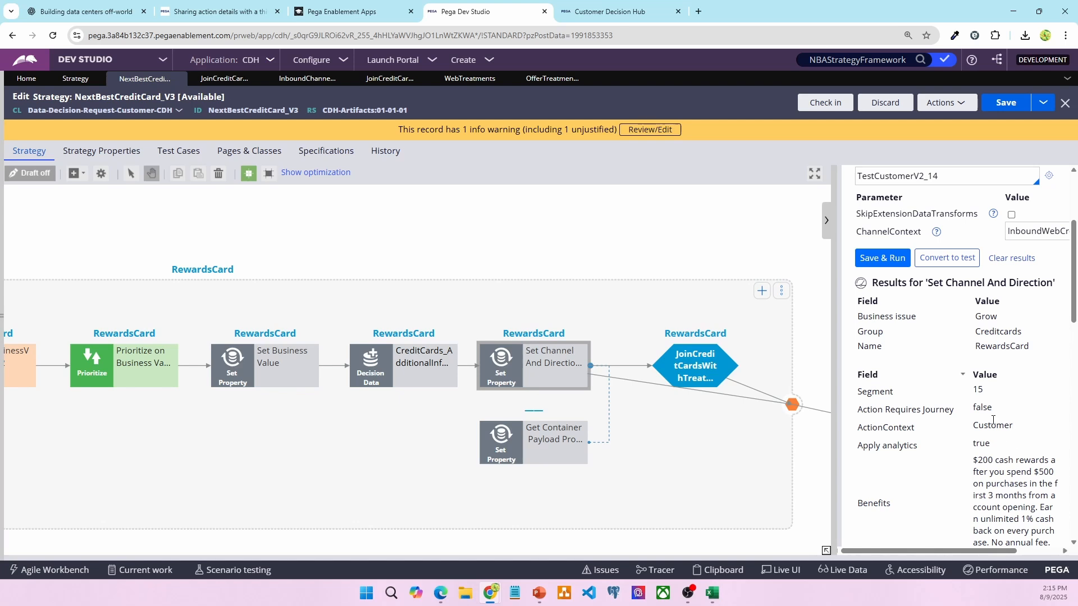
Examine the data transform used for the run and the action name in the Set Channel And Direction results
double_click(1002, 346)
scroll(952, 383, up, 3)
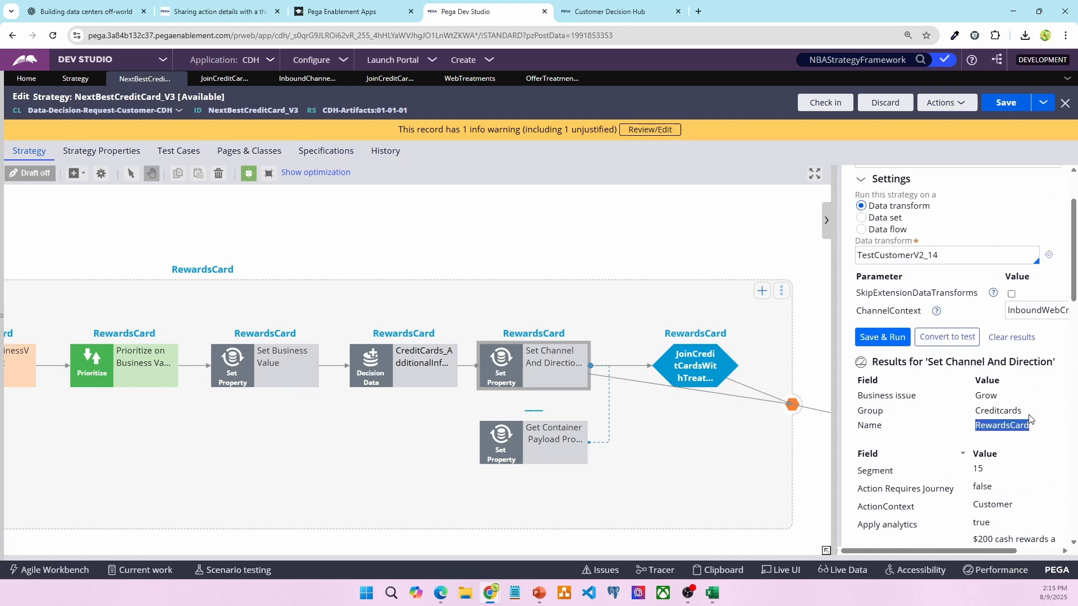
double_click(950, 346)
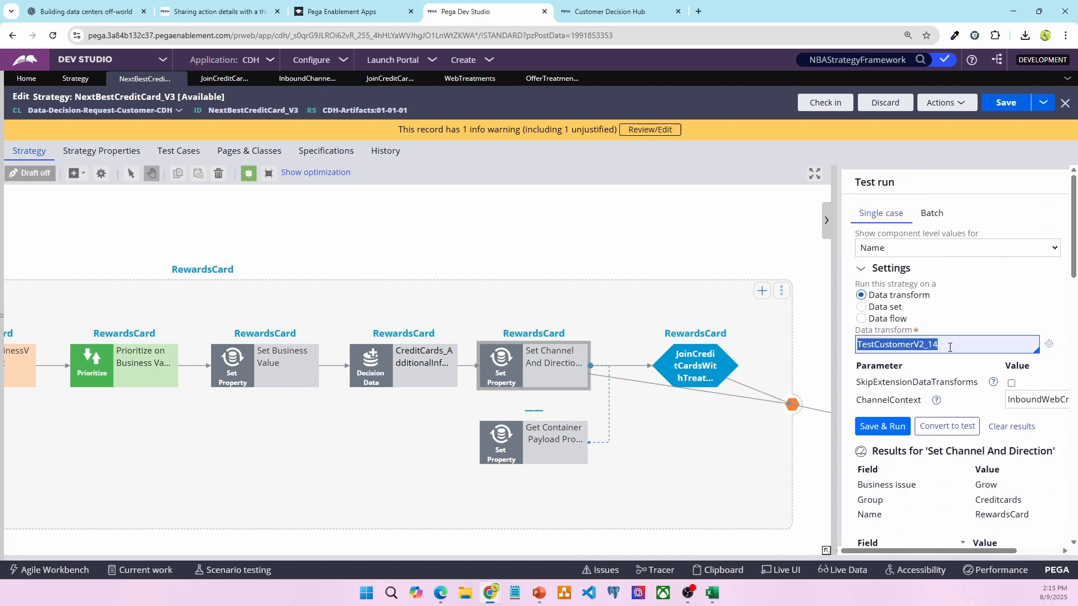
click(950, 346)
scroll(1012, 420, down, 3)
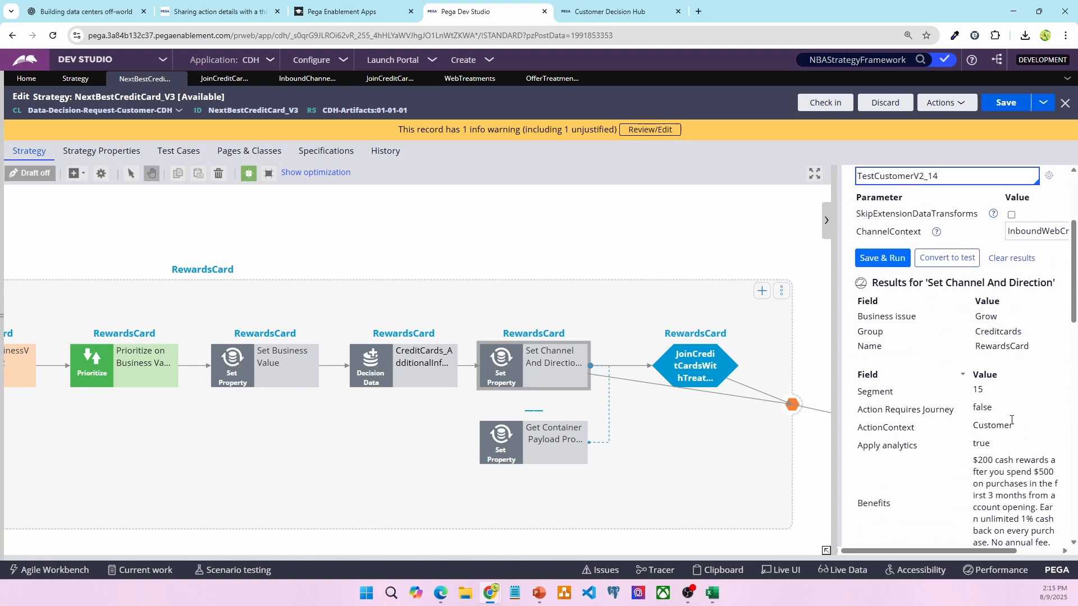
double_click(1014, 347)
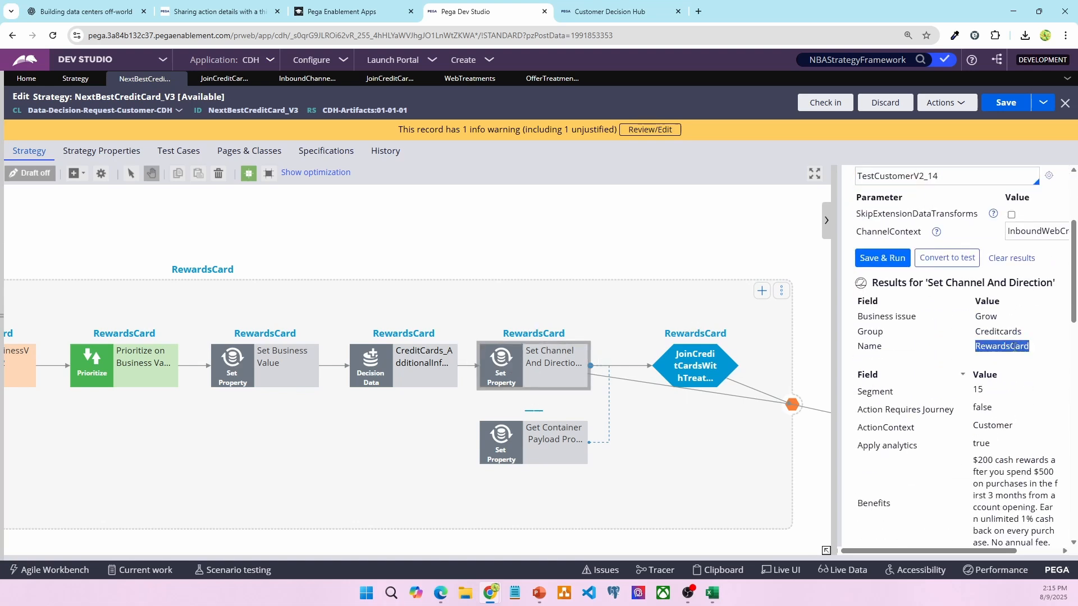
scroll(1018, 406, up, 3)
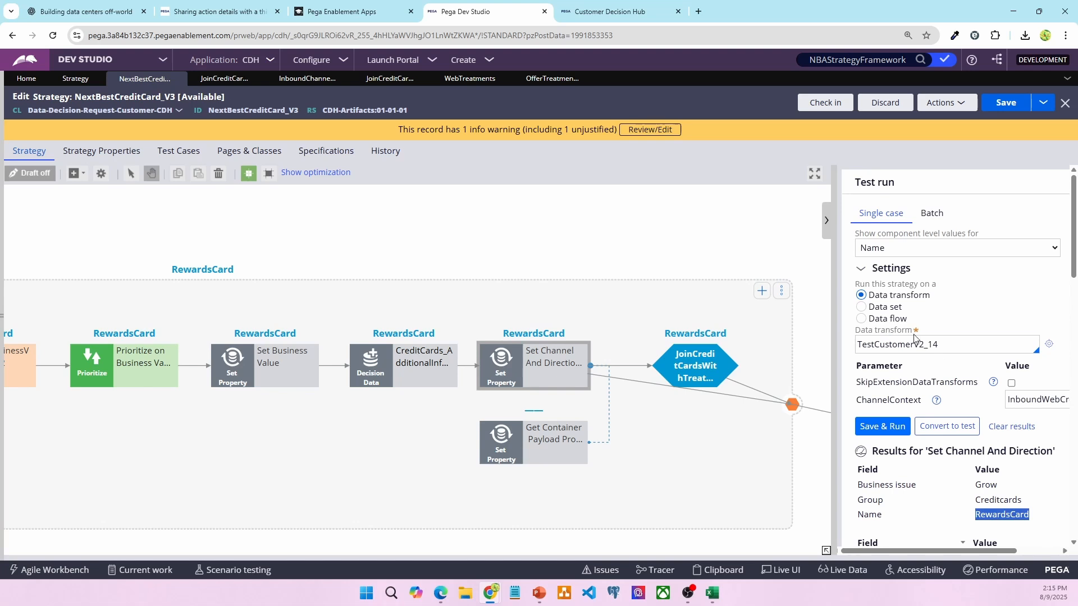
Change the NextBestCreditCard_V3 test run's data transform to SetupCustomerData
double_click(978, 349)
key(BackSpace)
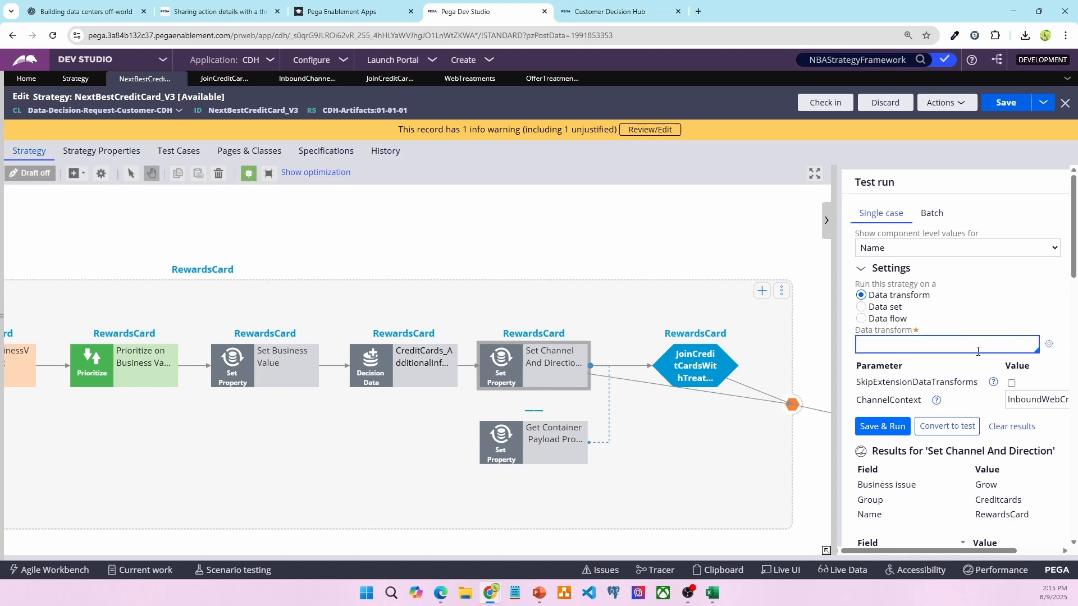
key(Down)
drag(1033, 110, 1024, 299)
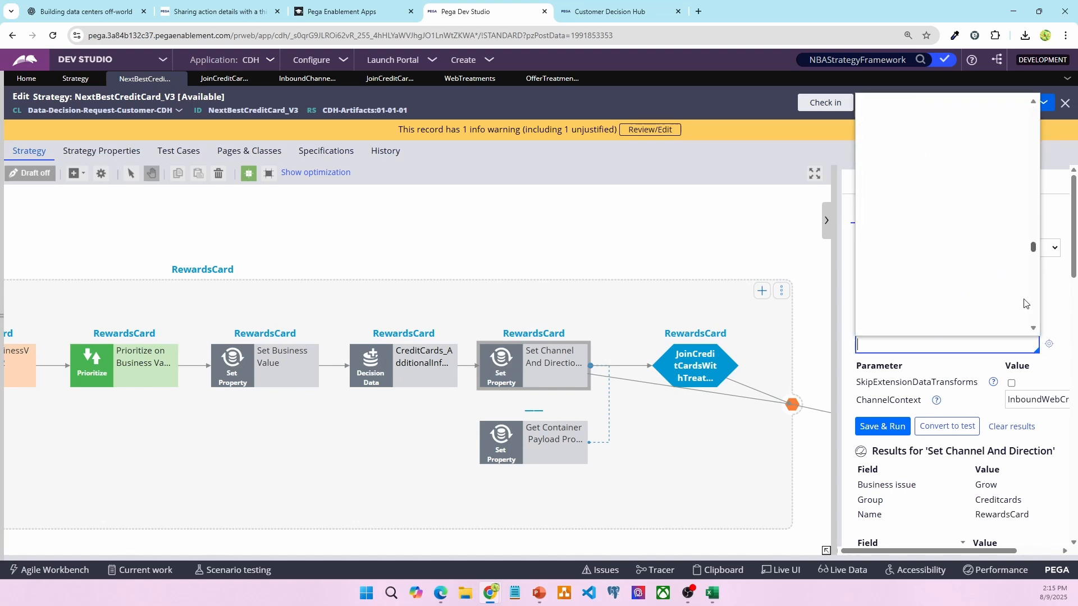
scroll(948, 303, down, 2)
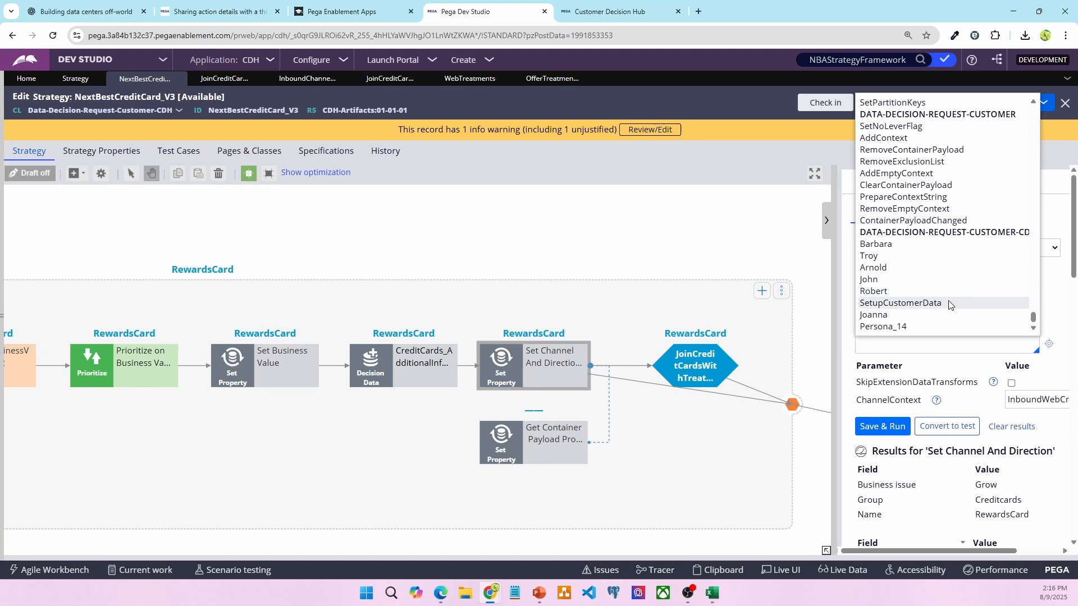
click(949, 303)
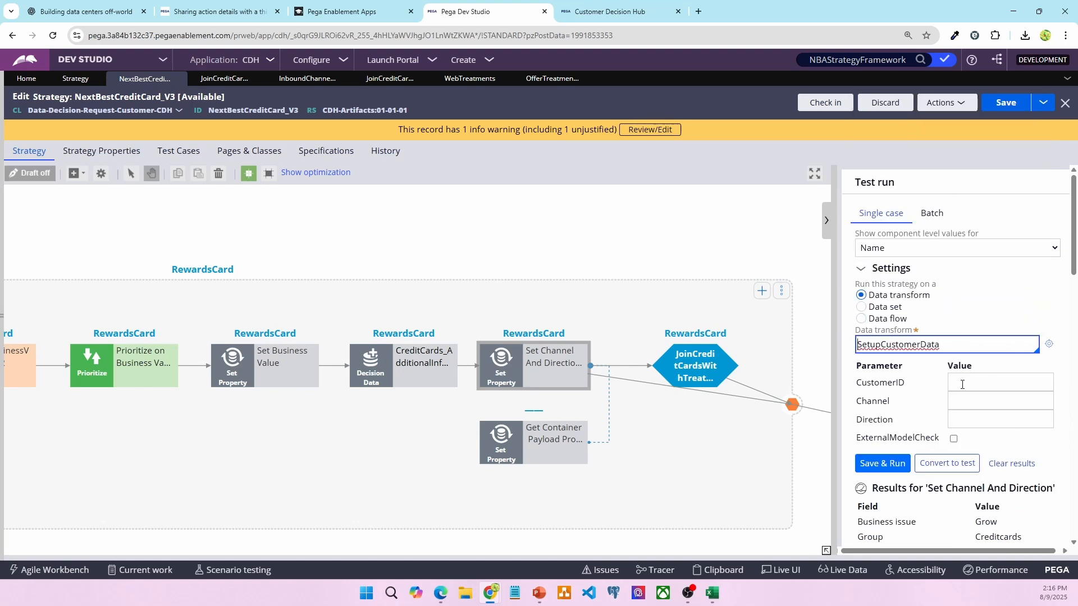
Fill in the customer ID, set Channel to Web and Direction to Inbound, and save and run the test to view its results
click(962, 385)
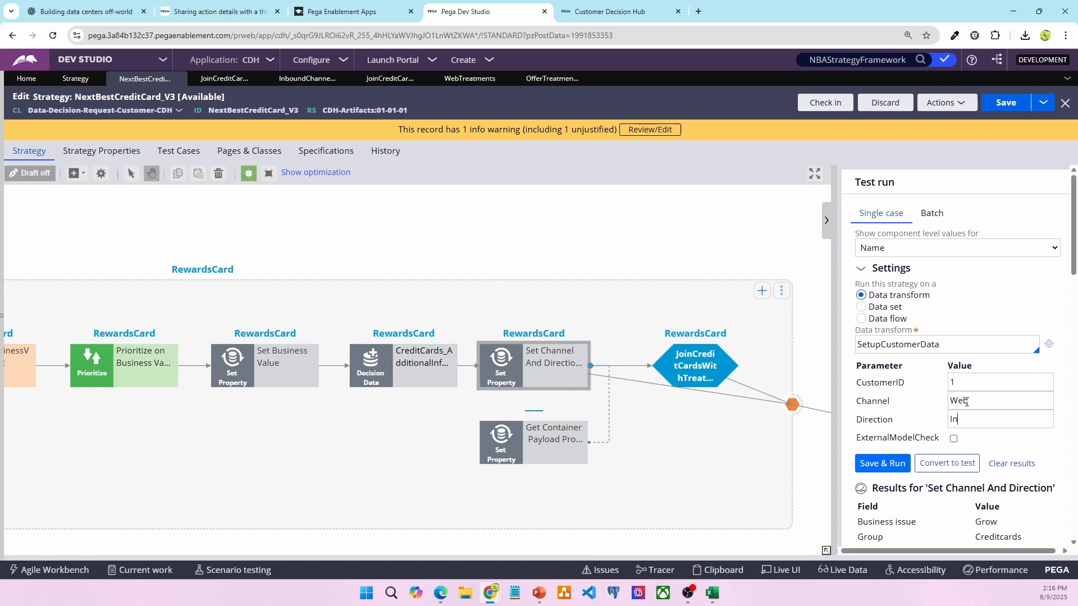
click(881, 457)
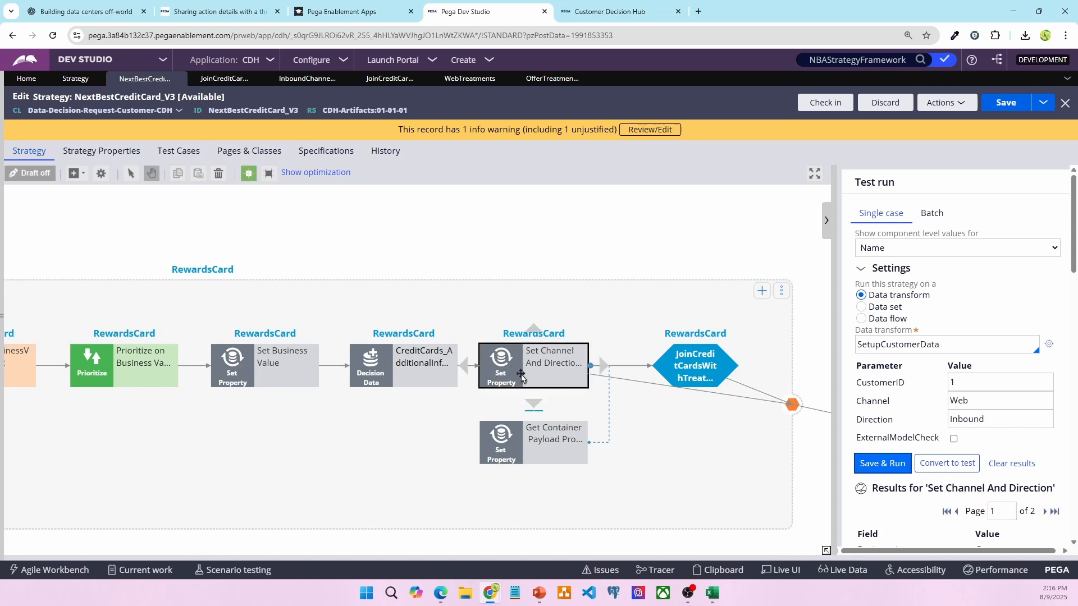
scroll(1031, 406, down, 3)
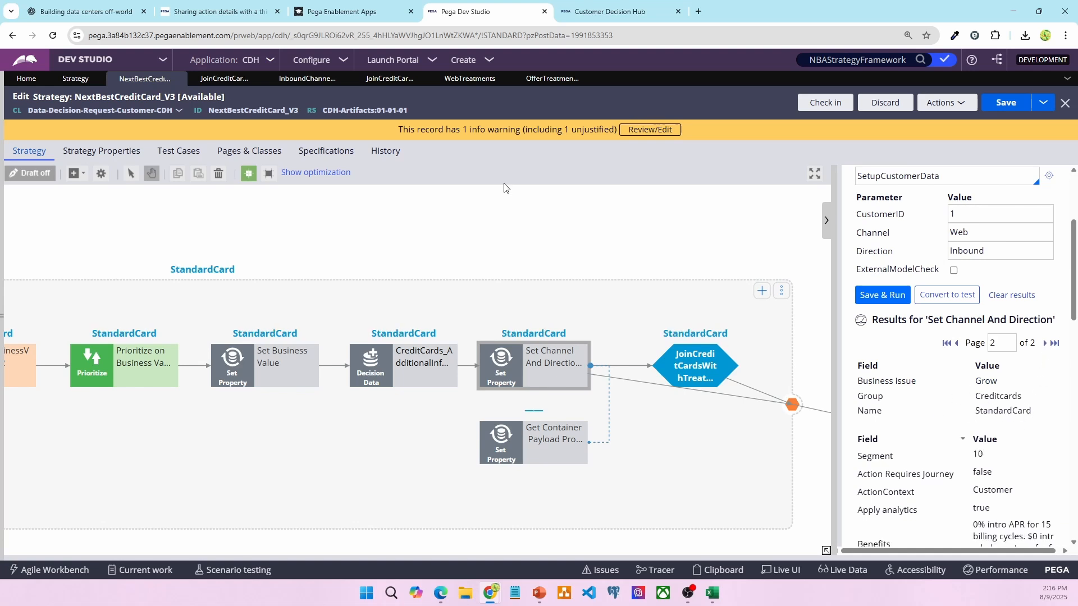
Copy the SetupCustomerData data transform name into the test run settings of JoinCreditCardsWithWebTreatments_V2, replacing its current data transform
scroll(954, 281, up, 2)
double_click(944, 289)
key(ctrl+c)
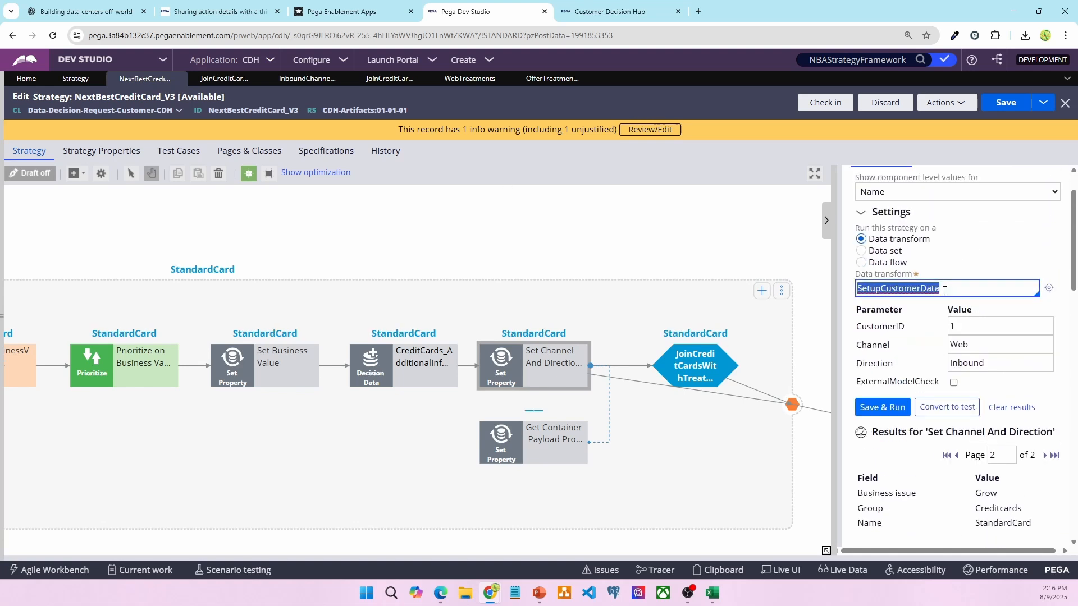
click(389, 79)
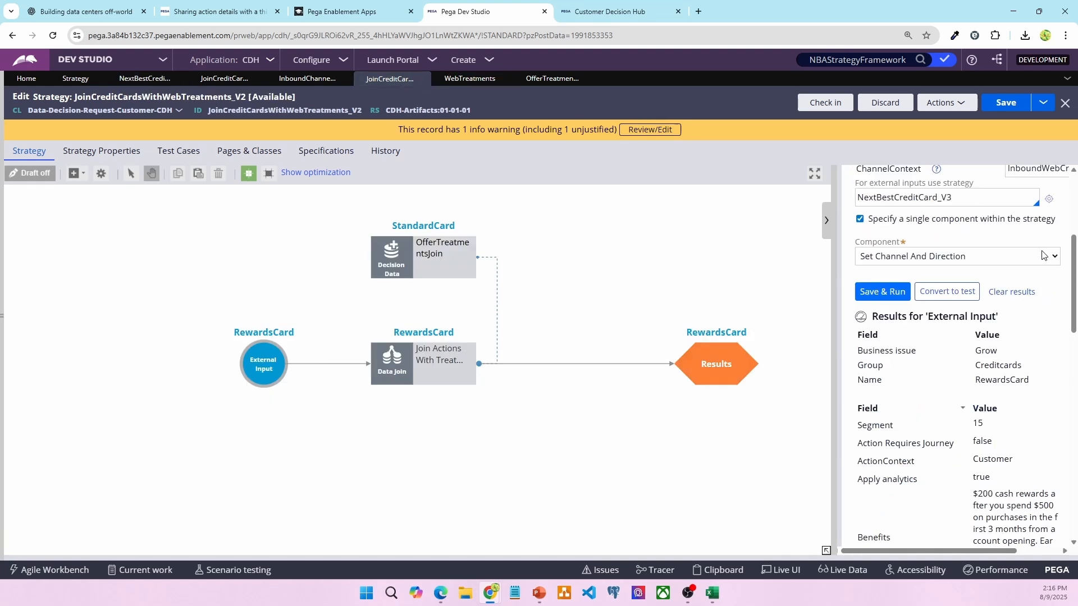
scroll(981, 274, up, 2)
double_click(948, 225)
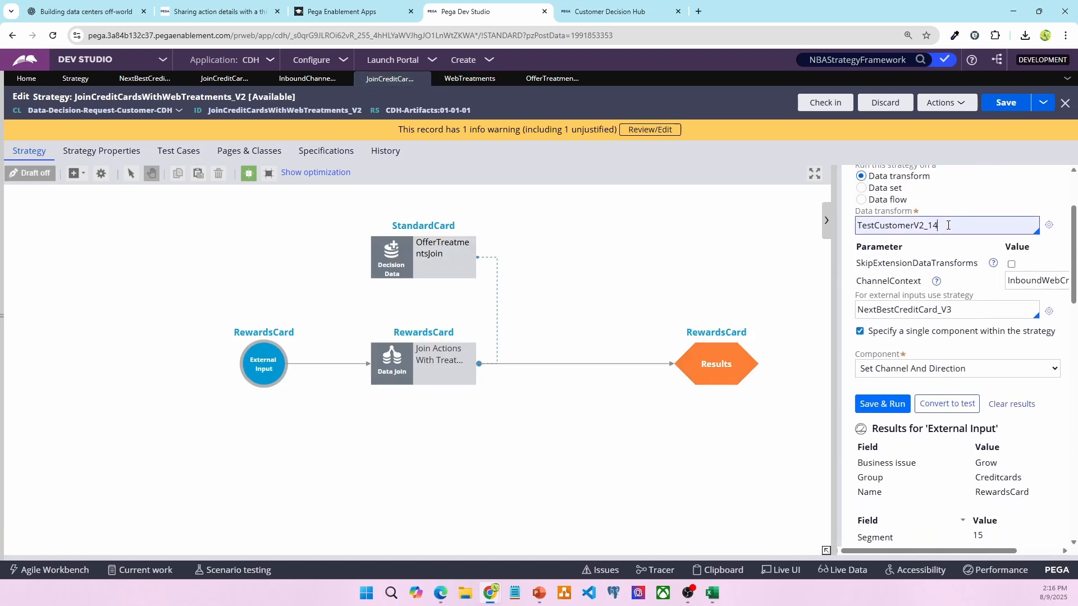
key(ctrl+v)
key(Tab)
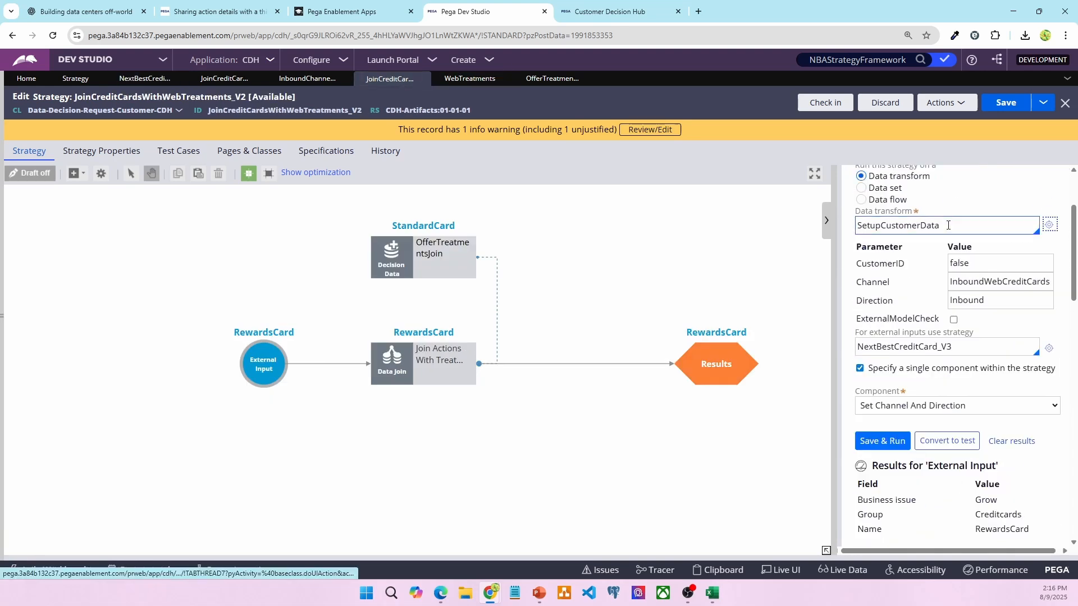
Run the join strategy test with the customer ID, Channel Web and Direction Inbound, and page through the External Input results
click(976, 267)
text(1)
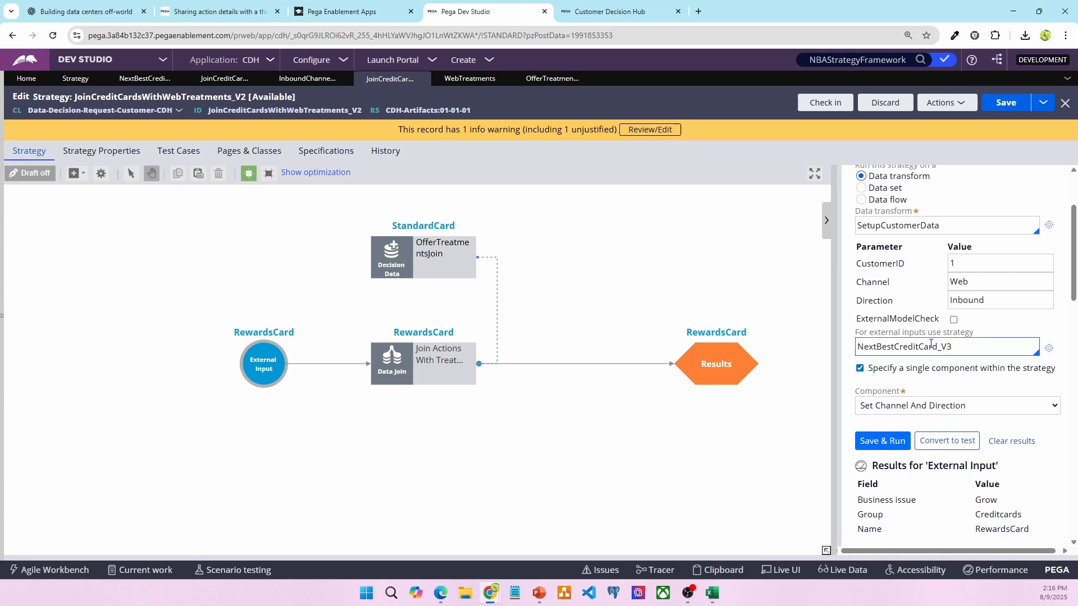
scroll(943, 314, down, 2)
click(876, 329)
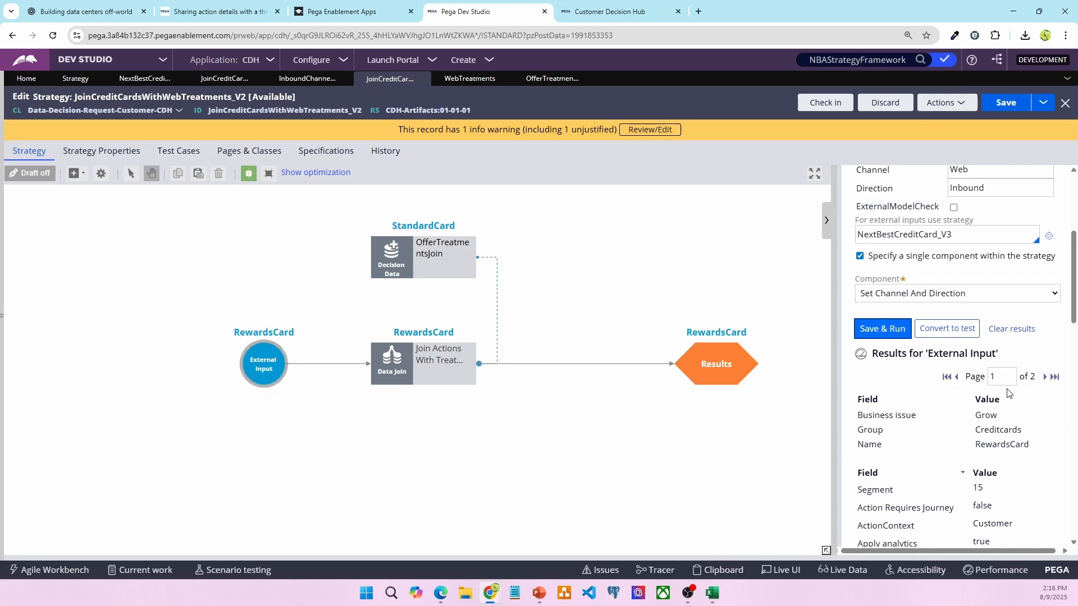
click(1045, 382)
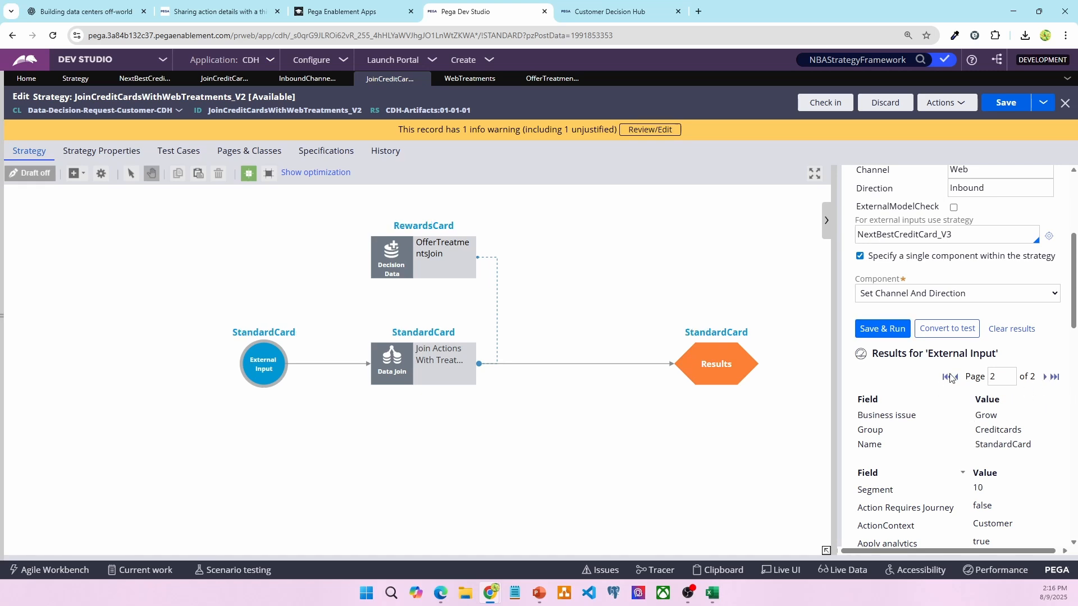
click(950, 380)
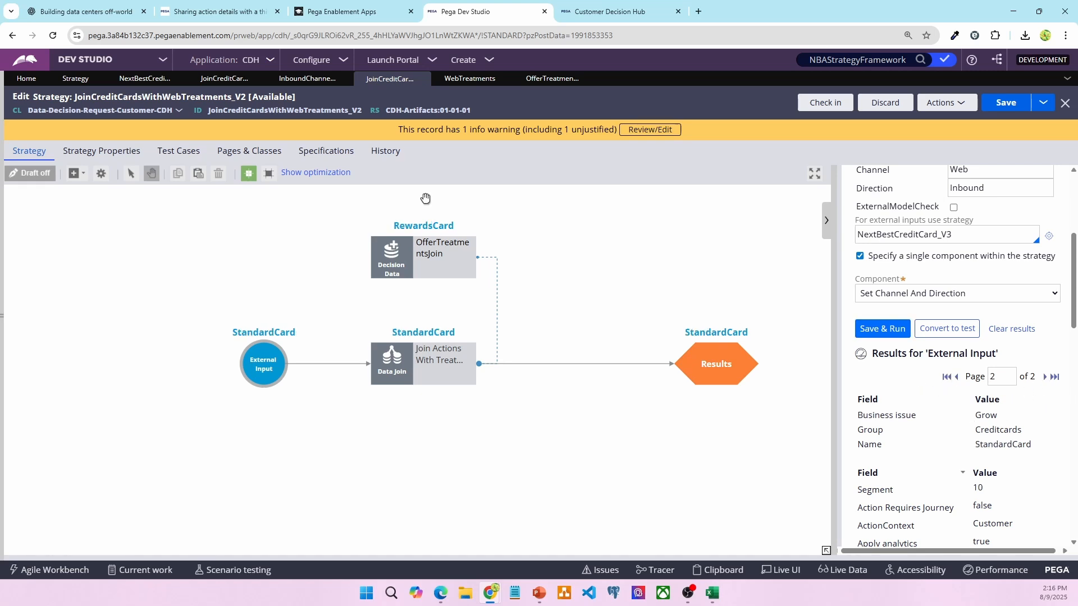
Show the OfferTreatmentsJoin results, page through all of its records and return to the first one
click(389, 253)
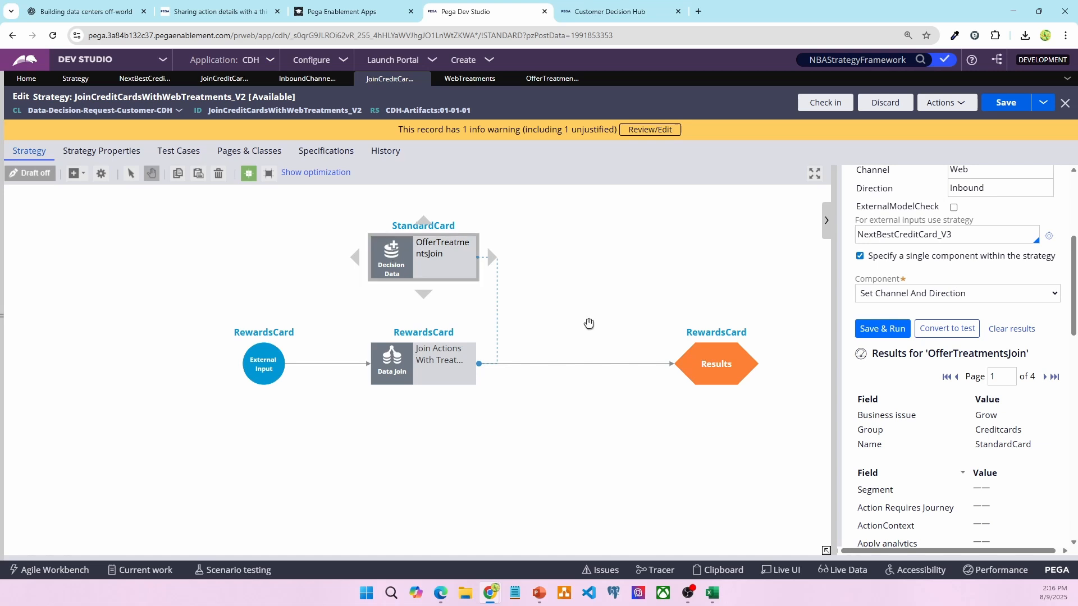
click(1047, 381)
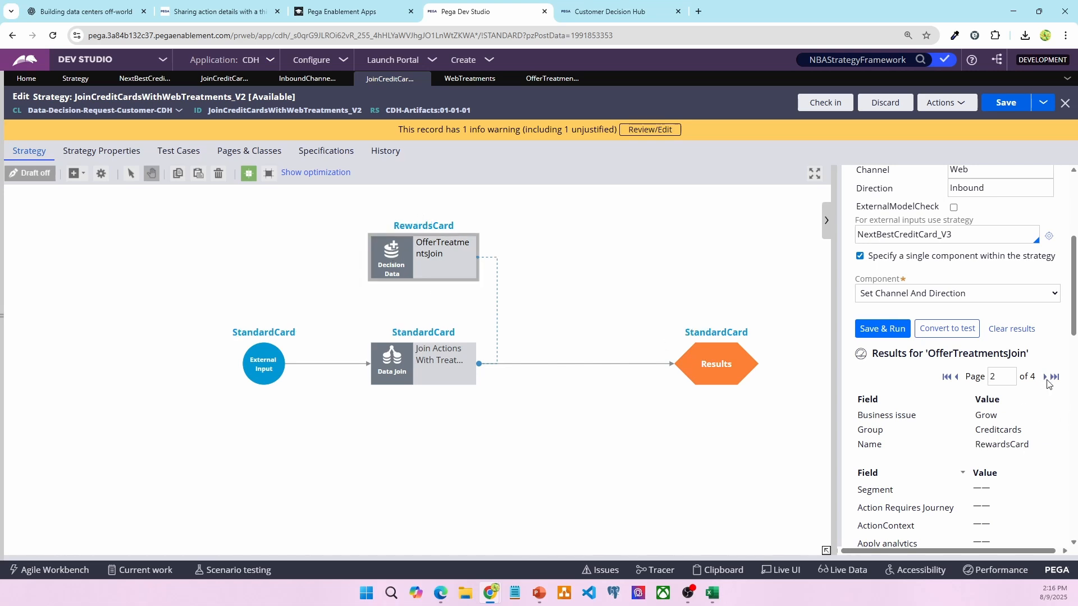
click(1046, 380)
click(1045, 379)
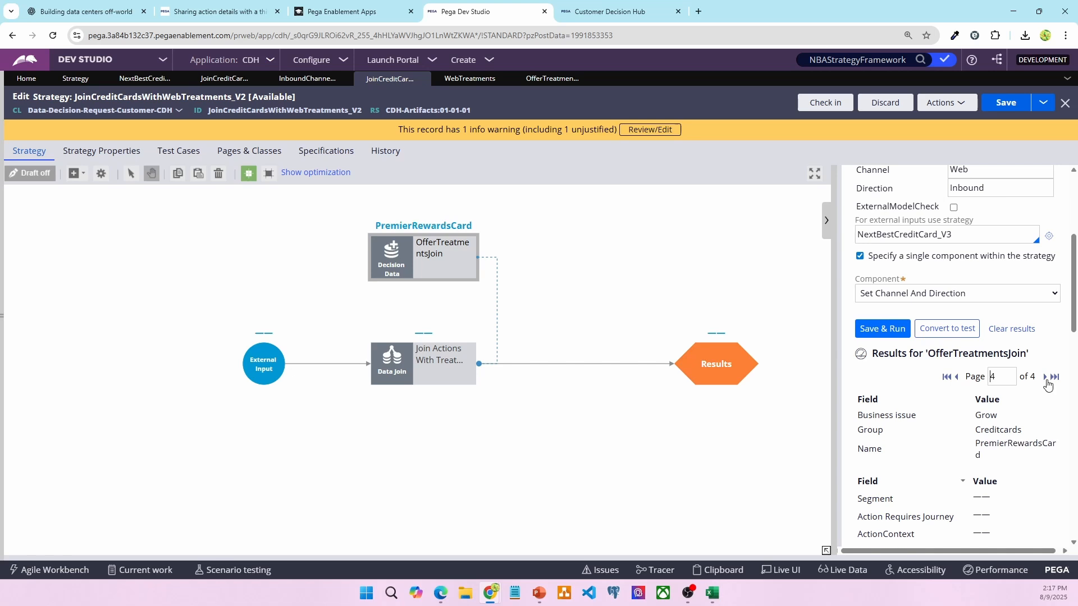
click(947, 376)
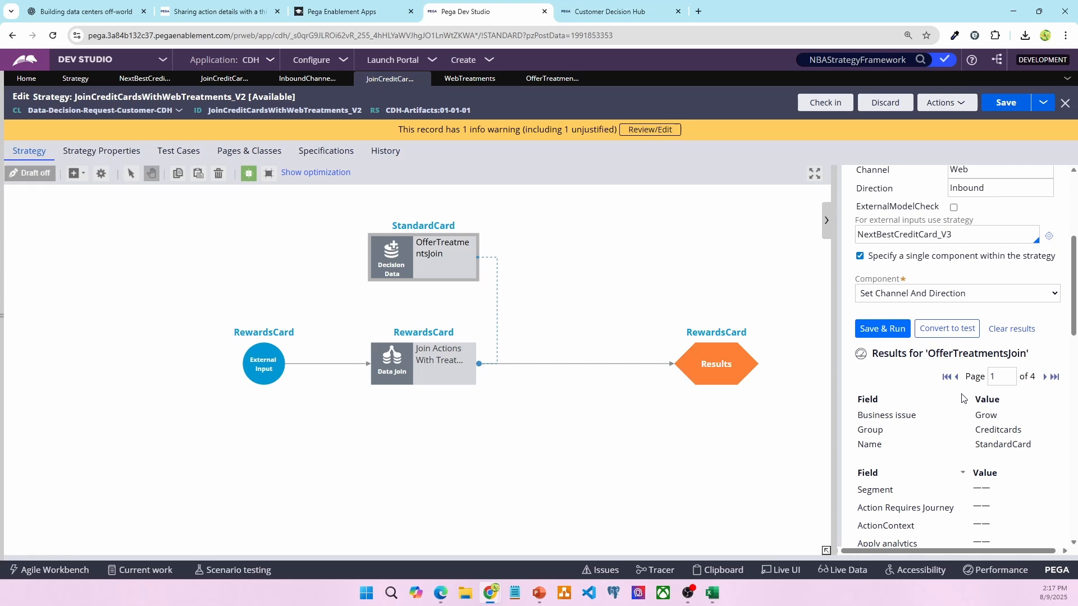
Show the Join Actions With Treatments results, examine the first record's properties and view the last record
click(267, 360)
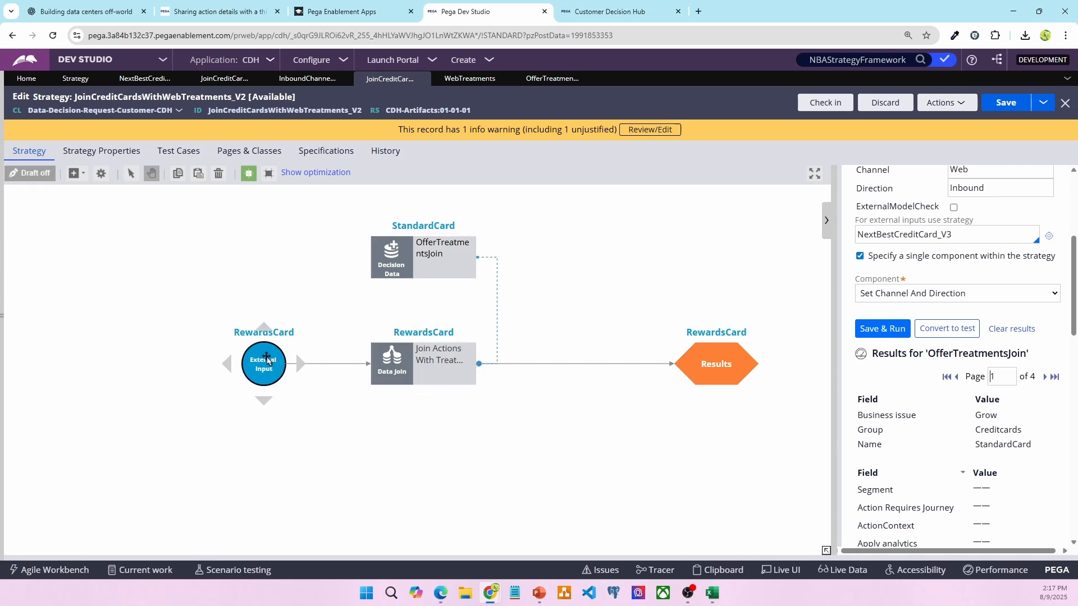
click(431, 264)
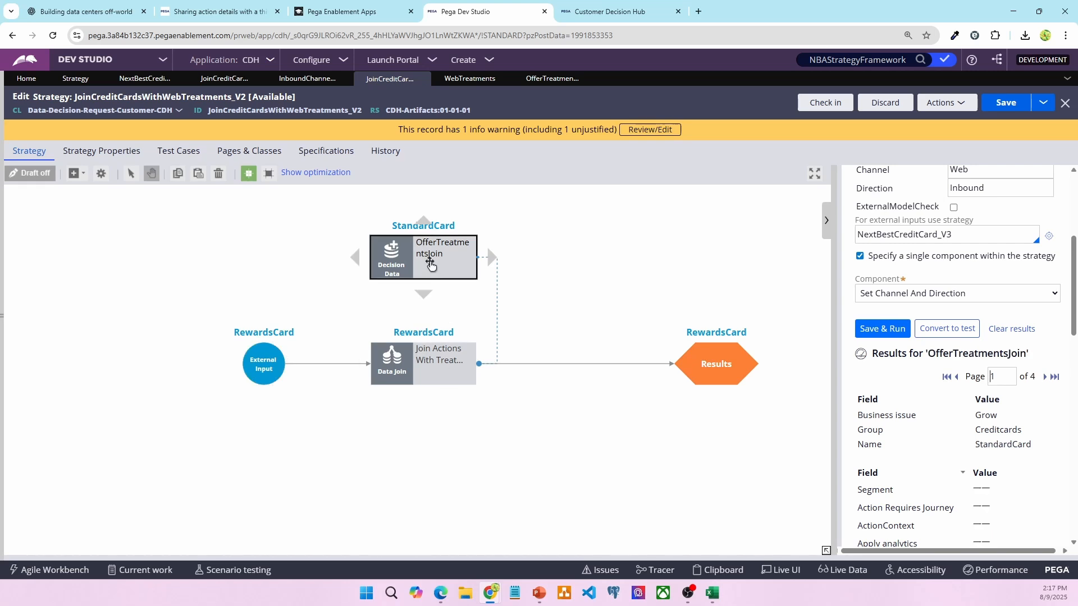
click(425, 369)
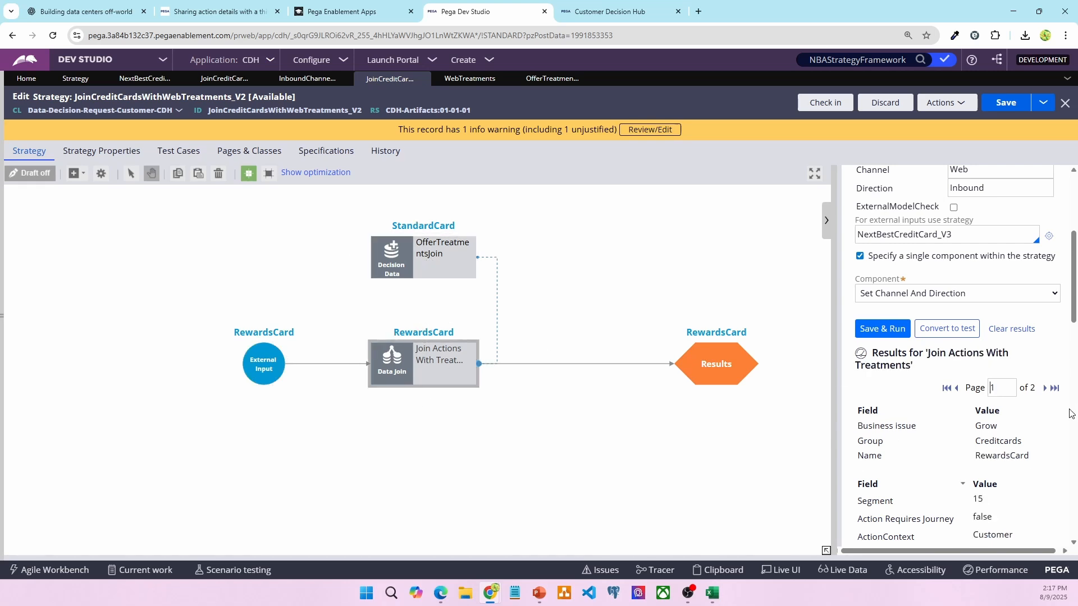
scroll(1015, 460, down, 4)
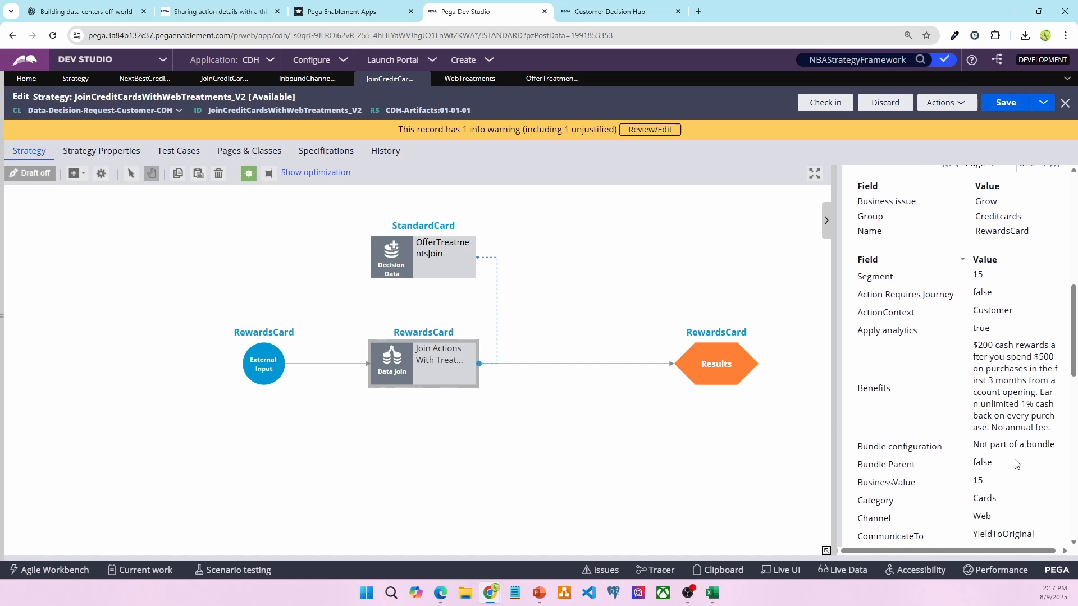
scroll(965, 261, down, 7)
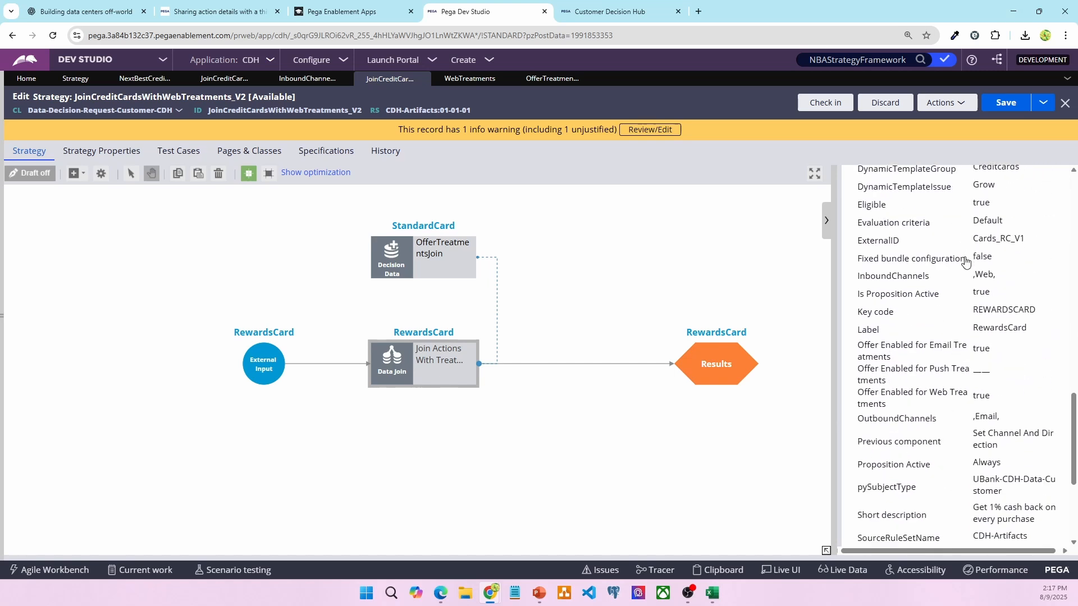
scroll(965, 261, up, 6)
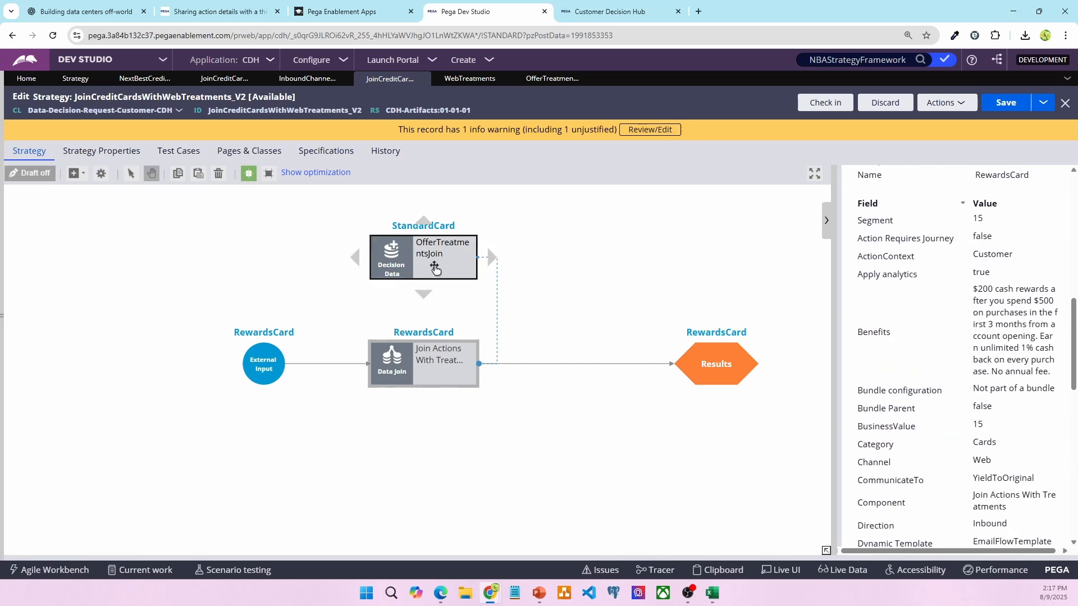
scroll(1052, 446, up, 6)
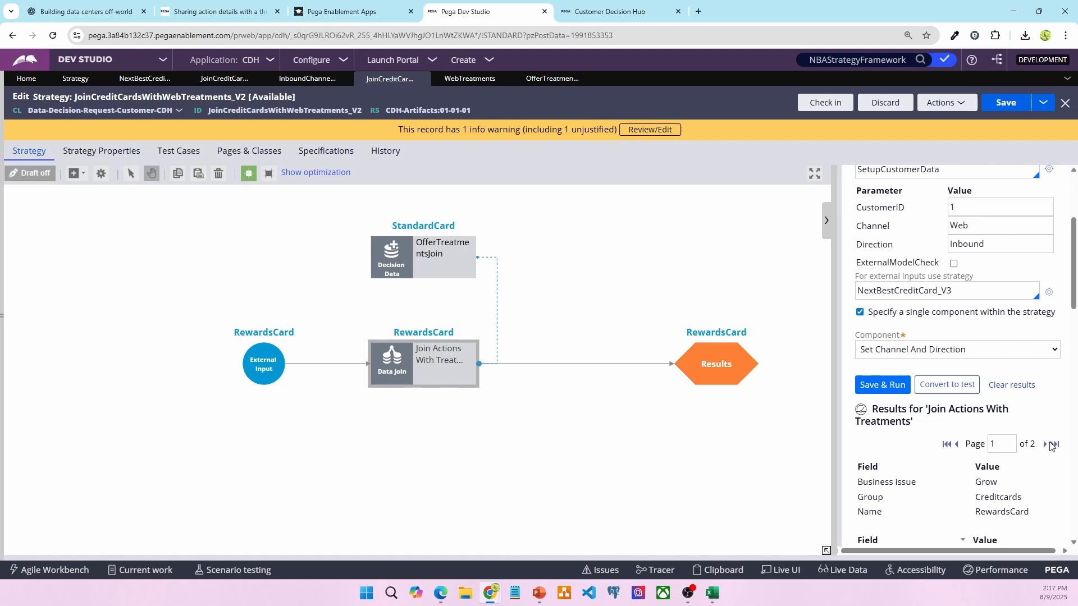
click(1053, 445)
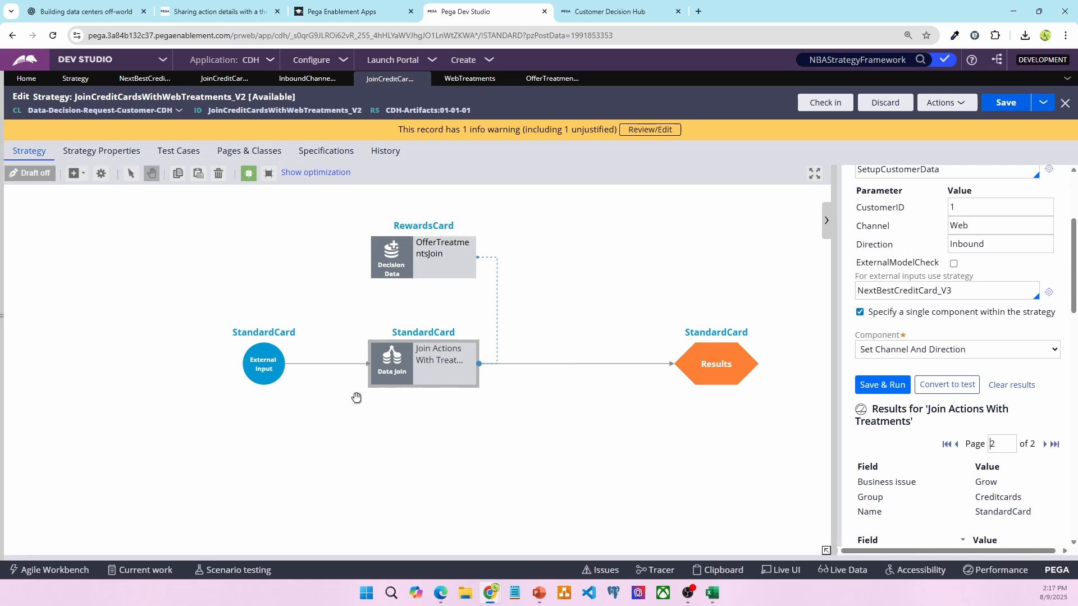
Add a properties mapping in Join Actions With Treatments that sets .pyTreatment equal to .pyTreatment from OfferTreatmentsJoin, and submit it
double_click(430, 368)
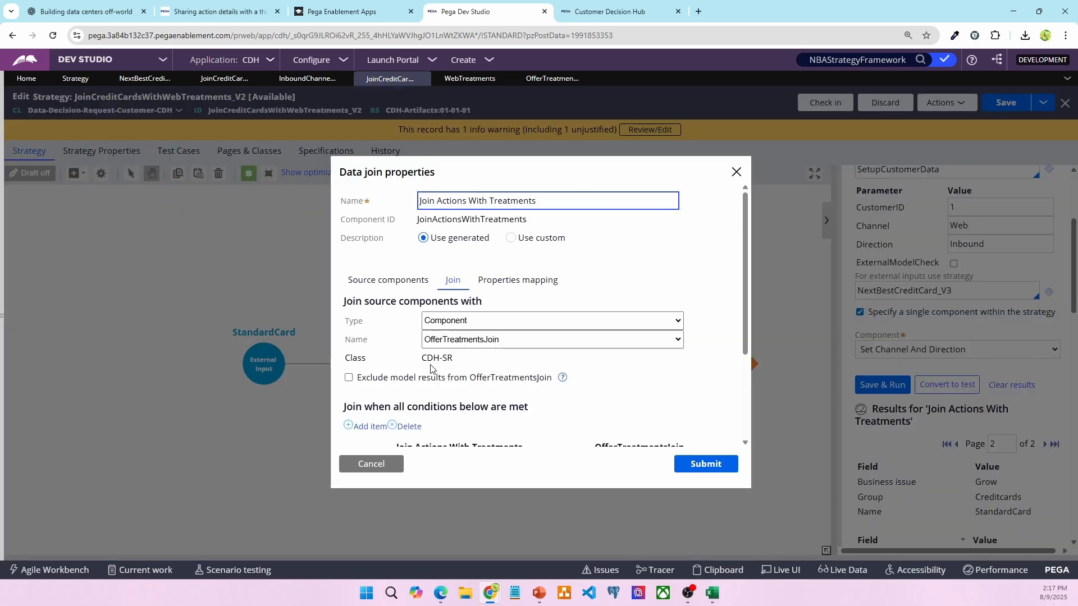
click(507, 279)
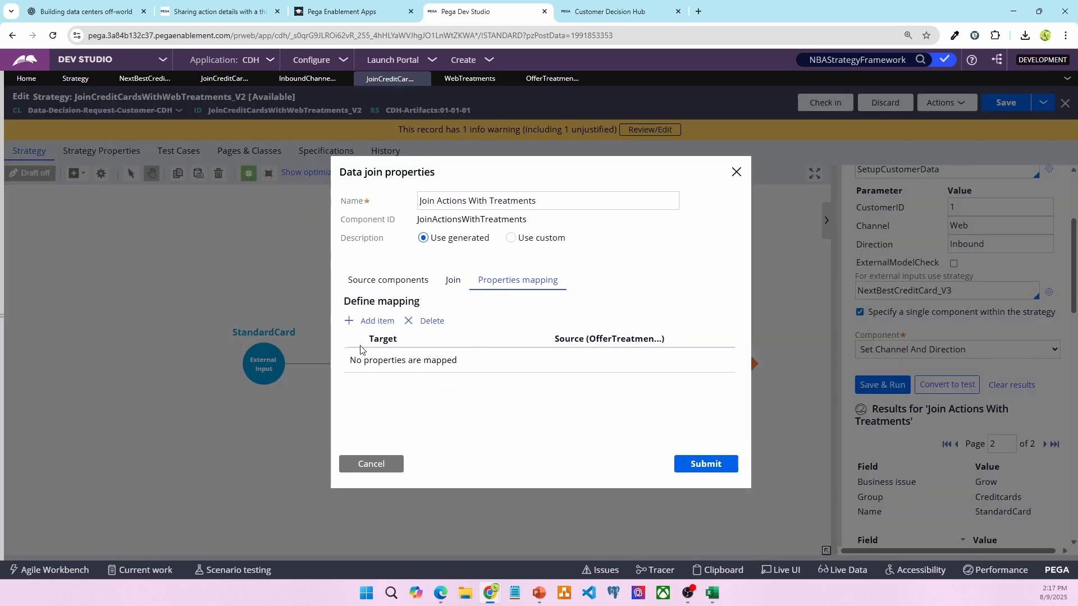
click(376, 322)
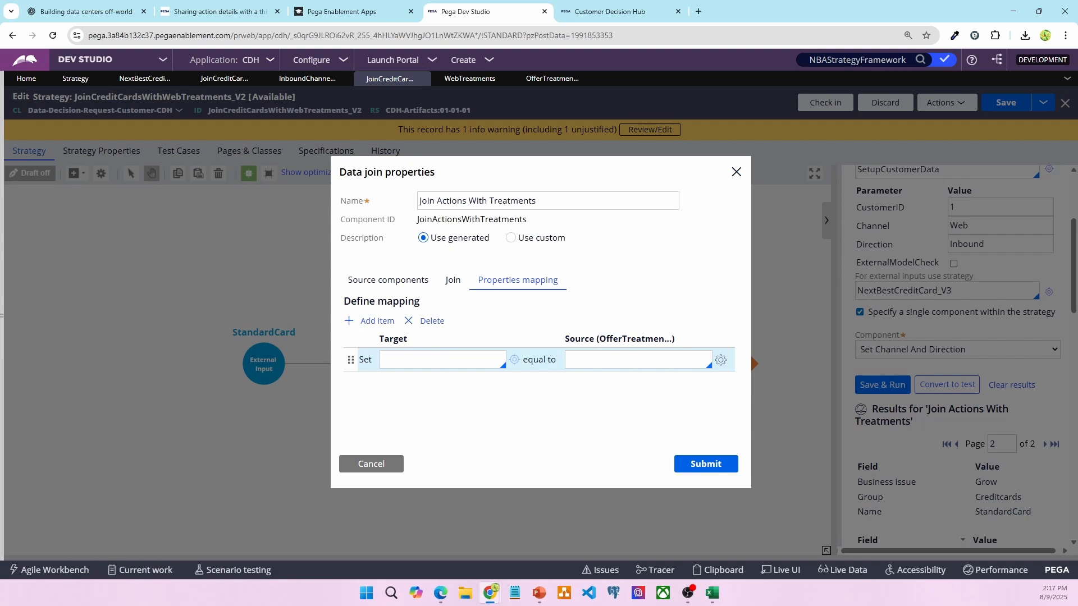
key(alt+Tab)
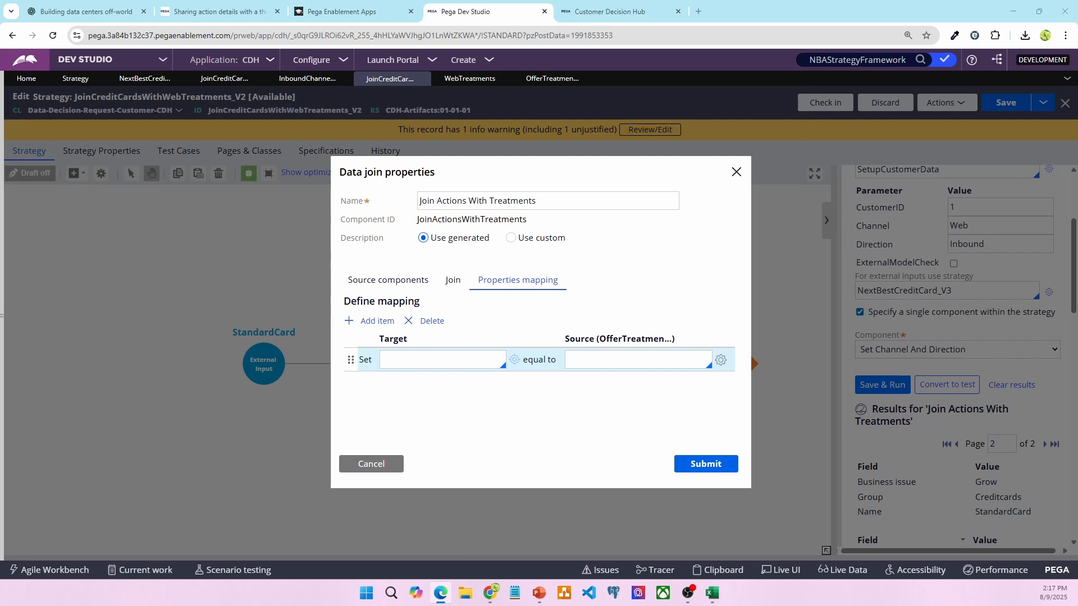
click(460, 360)
text(.pyTreatment)
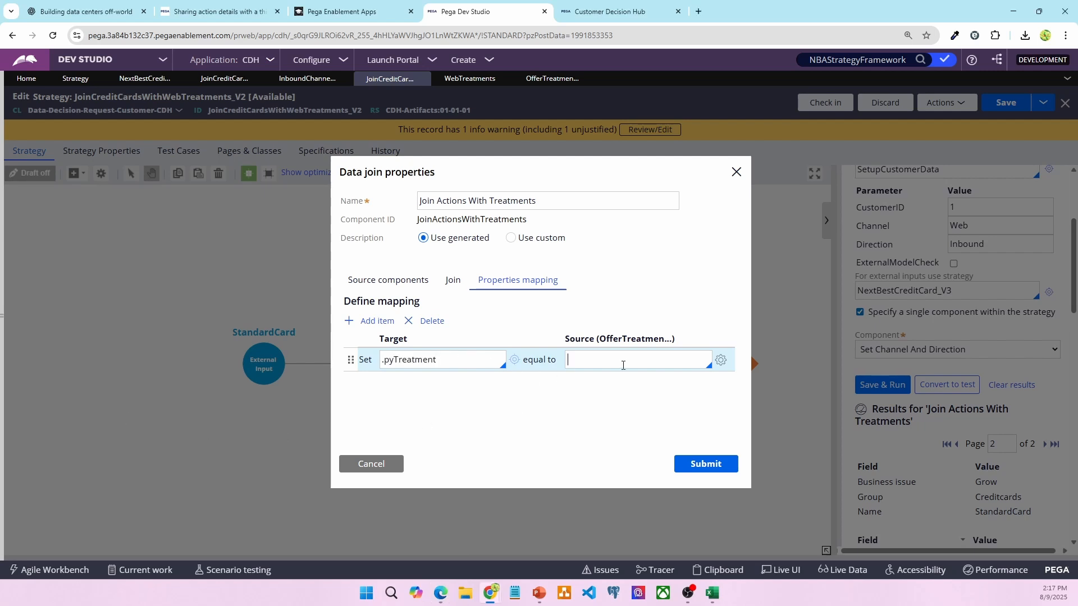
text(.pyTreatment)
click(715, 467)
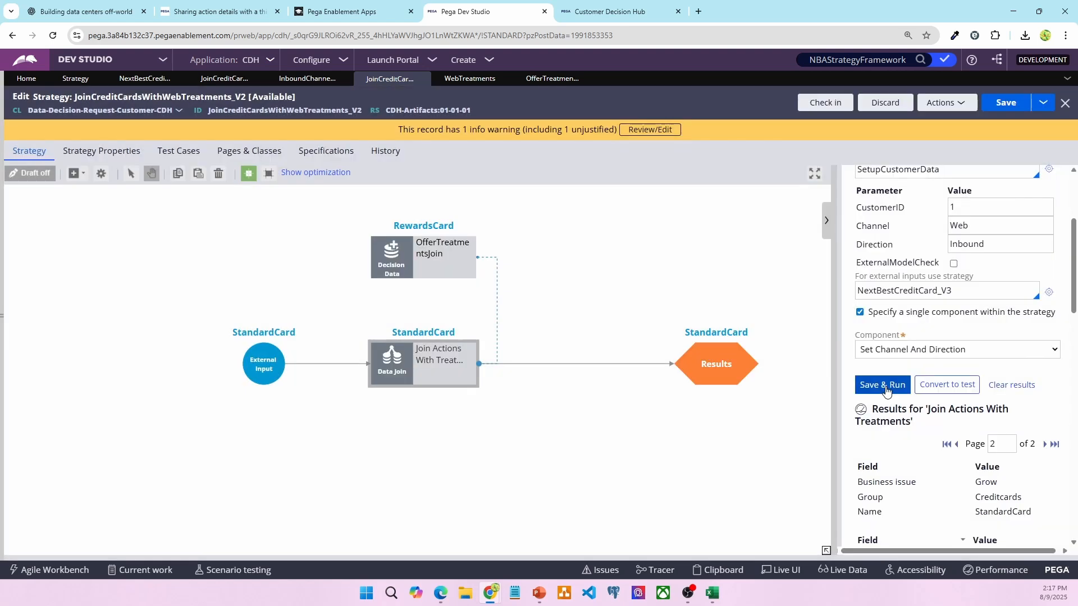
Save and rerun the strategy test, and check the Treatment property of the first Join Actions With Treatments record
click(884, 386)
click(885, 386)
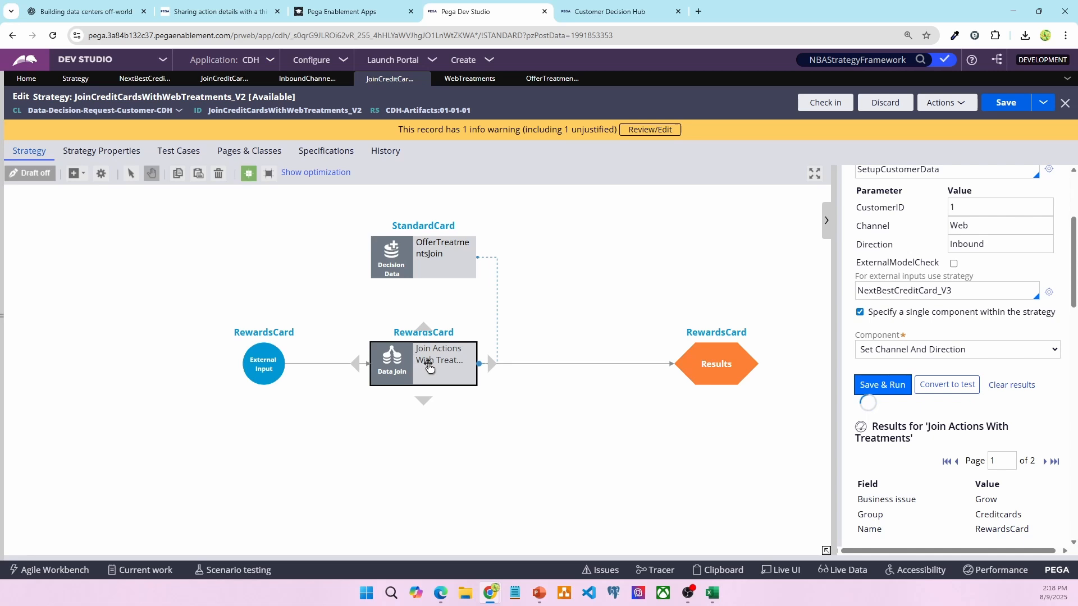
scroll(945, 437, down, 5)
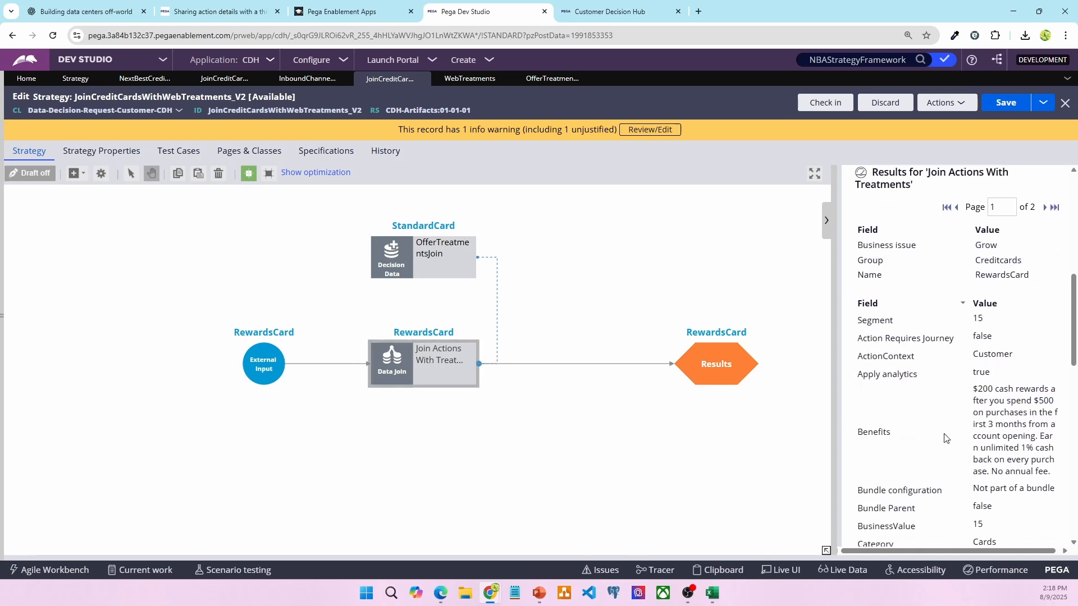
scroll(944, 437, down, 8)
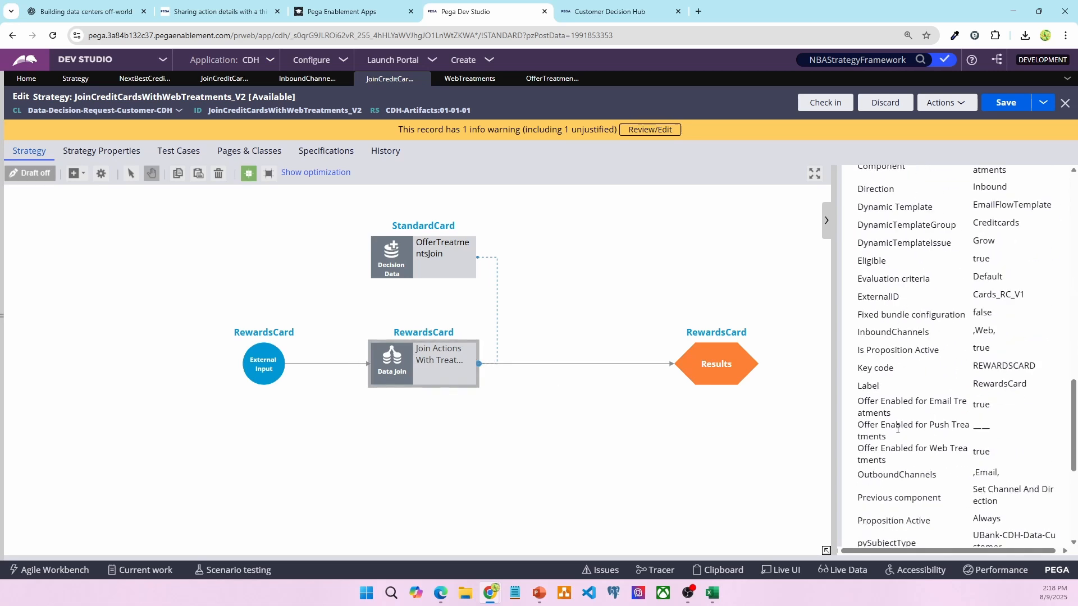
scroll(898, 429, down, 5)
double_click(886, 435)
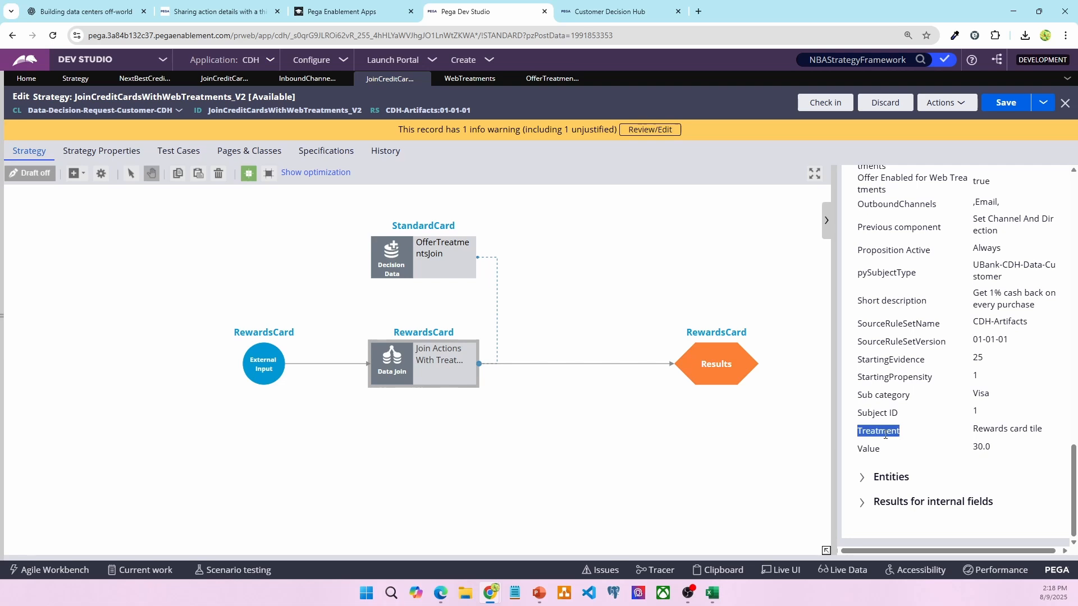
click(1019, 429)
Show the second Join Actions With Treatments record and check its Treatment property
scroll(1020, 429, up, 8)
scroll(1019, 429, up, 5)
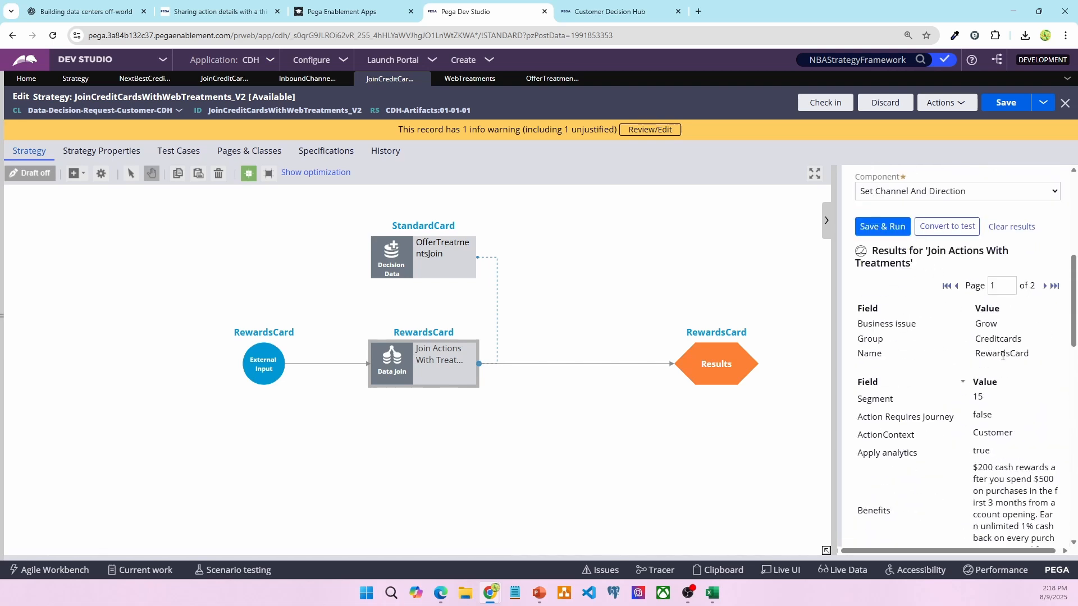
click(1044, 286)
scroll(1015, 348, down, 12)
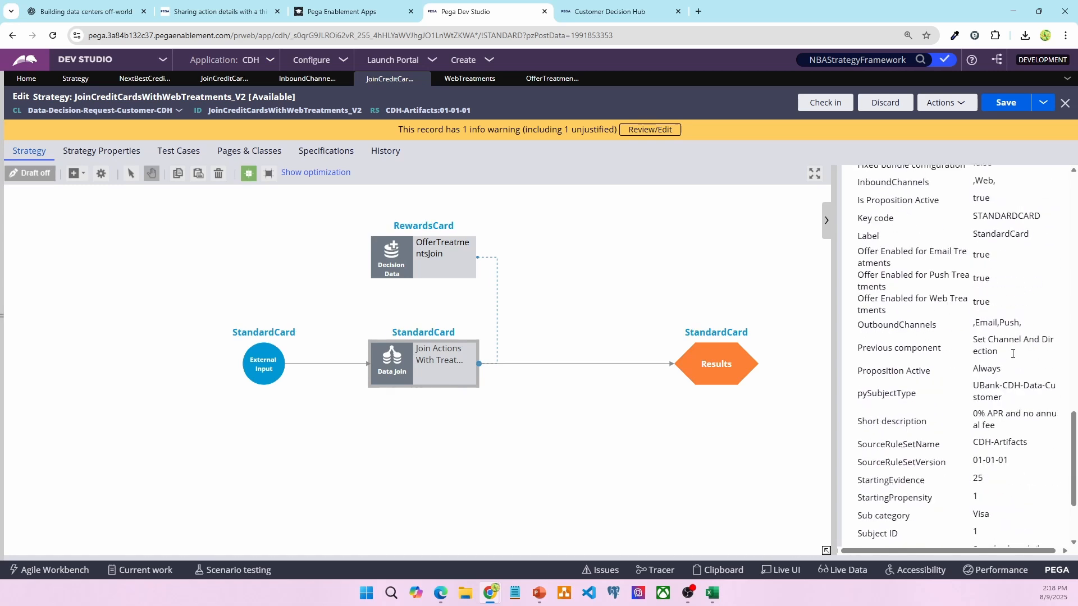
triple_click(991, 426)
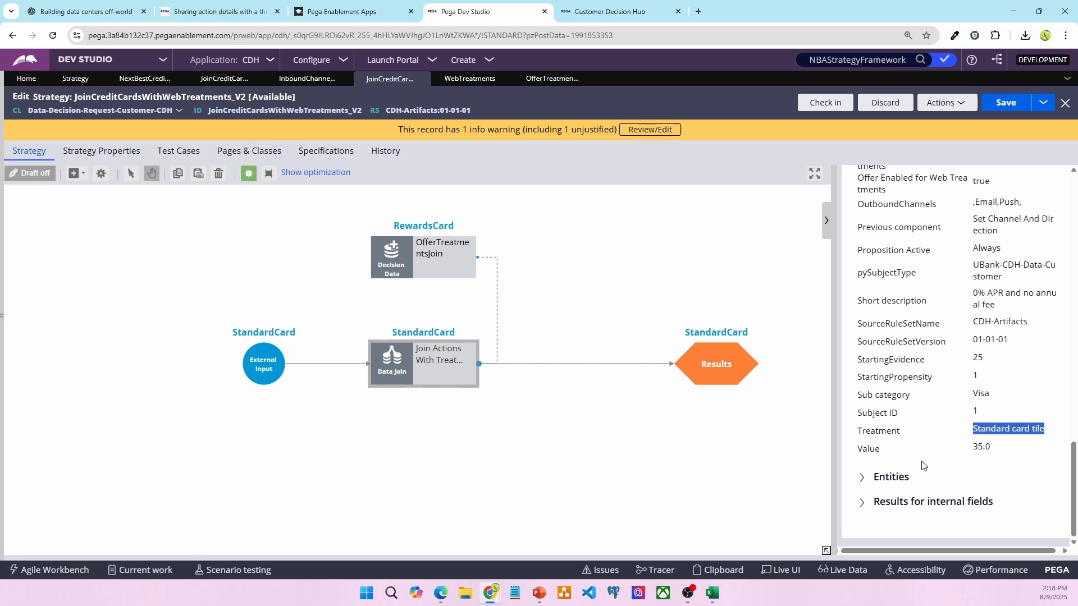
key(alt+Tab)
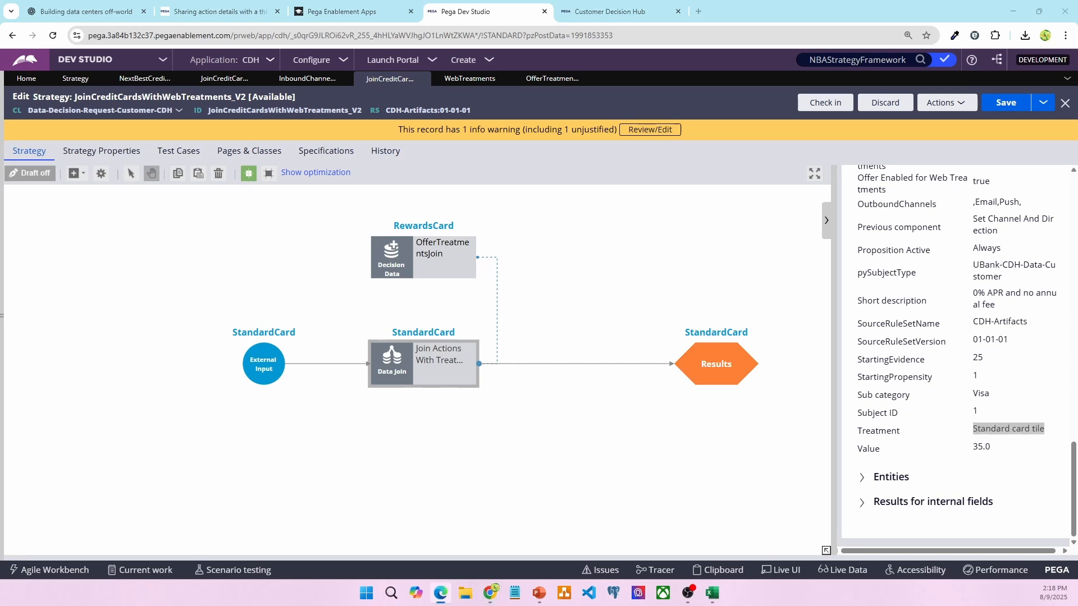
Remove the connector between Join Actions With Treatments and Results, and add a Set Property component connected from Join Actions With Treatments
click(584, 365)
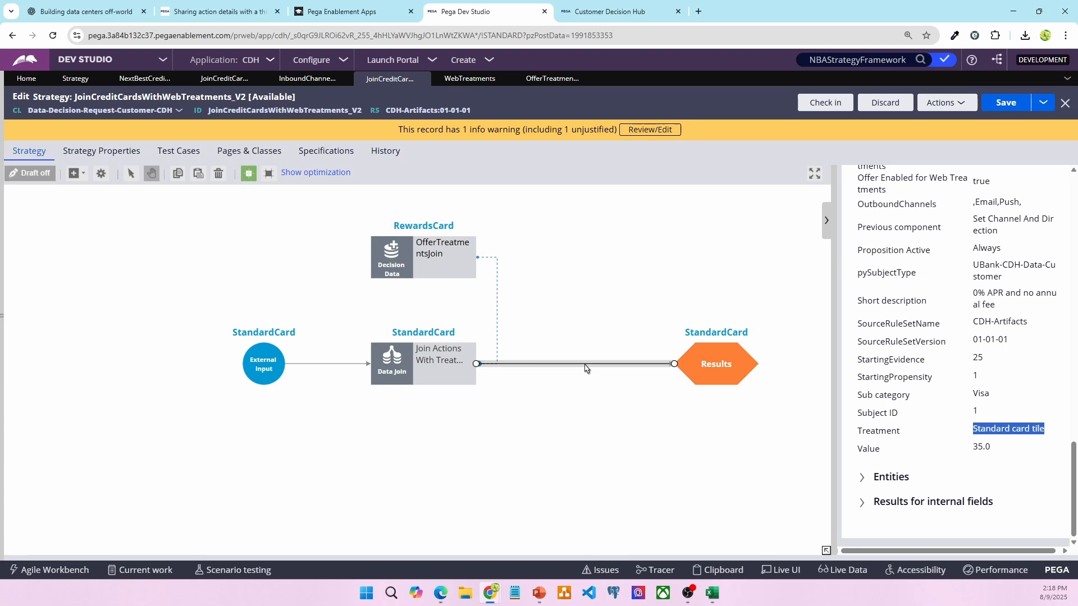
key(Delete)
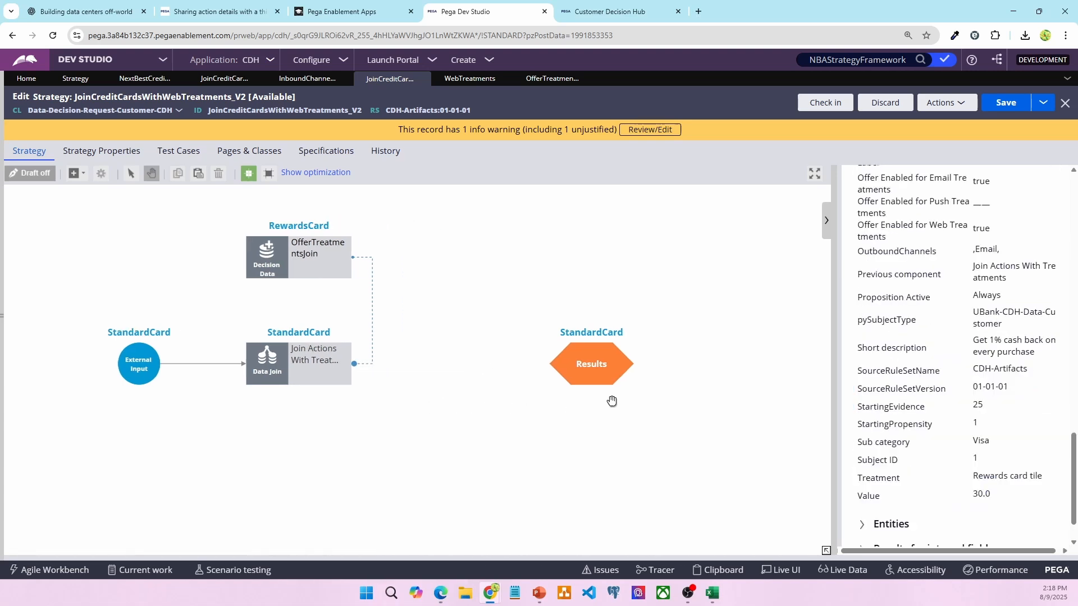
right_click(446, 346)
mouse_move(508, 192)
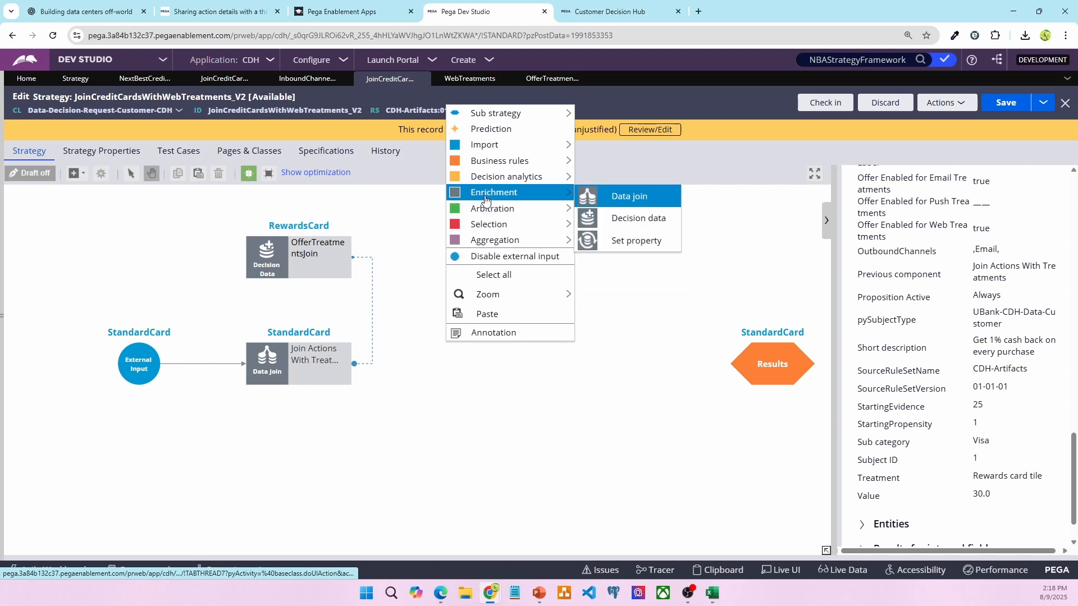
click(638, 241)
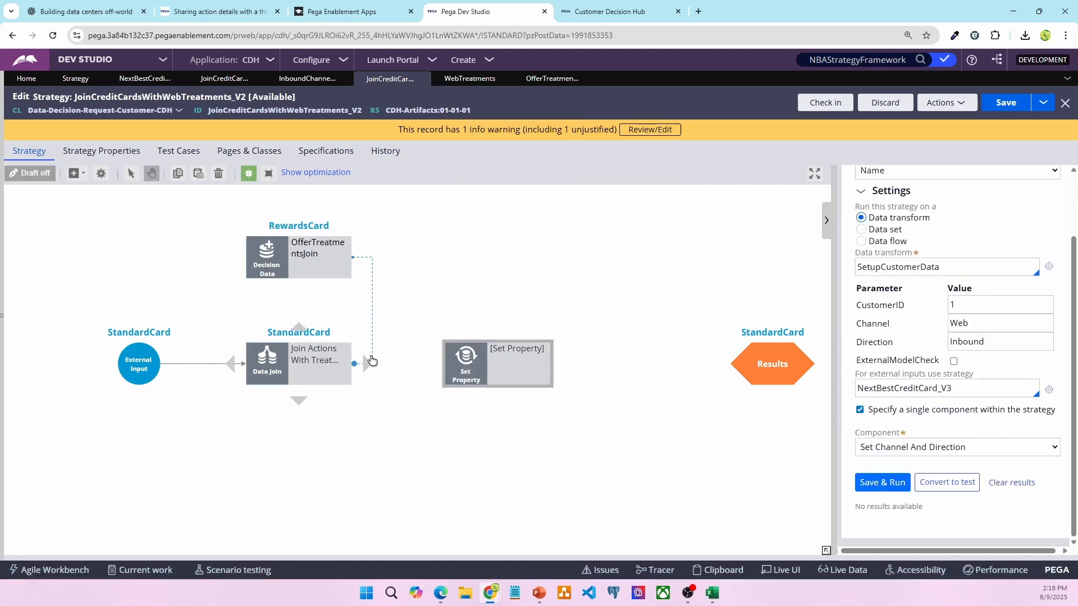
drag(490, 374, 457, 372)
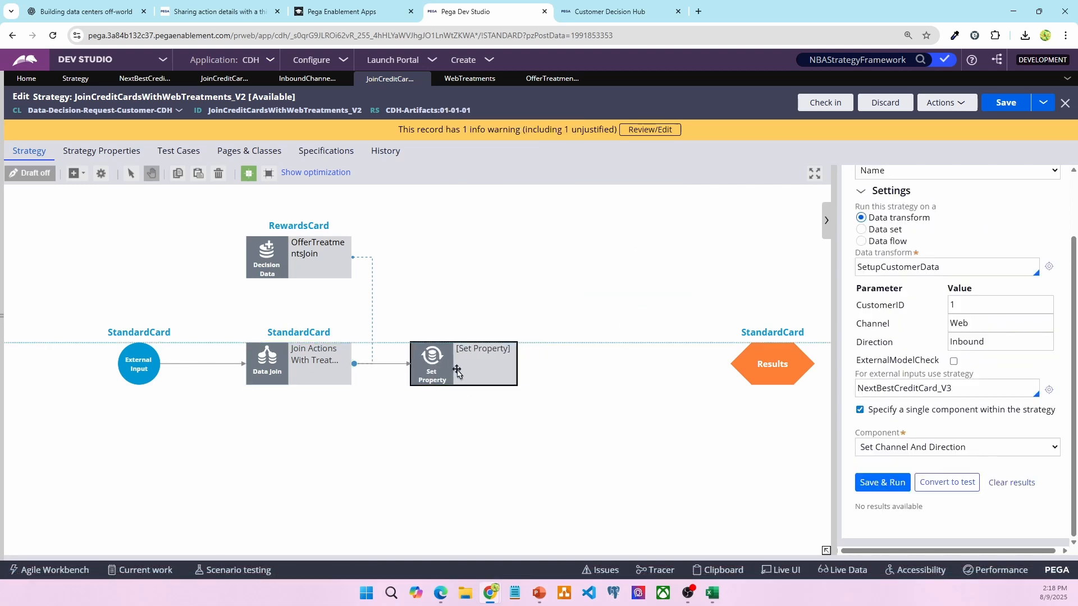
Add two target items in the new Set Property component's properties and set .TargetIssue equal to .pyIssue in the first
double_click(457, 372)
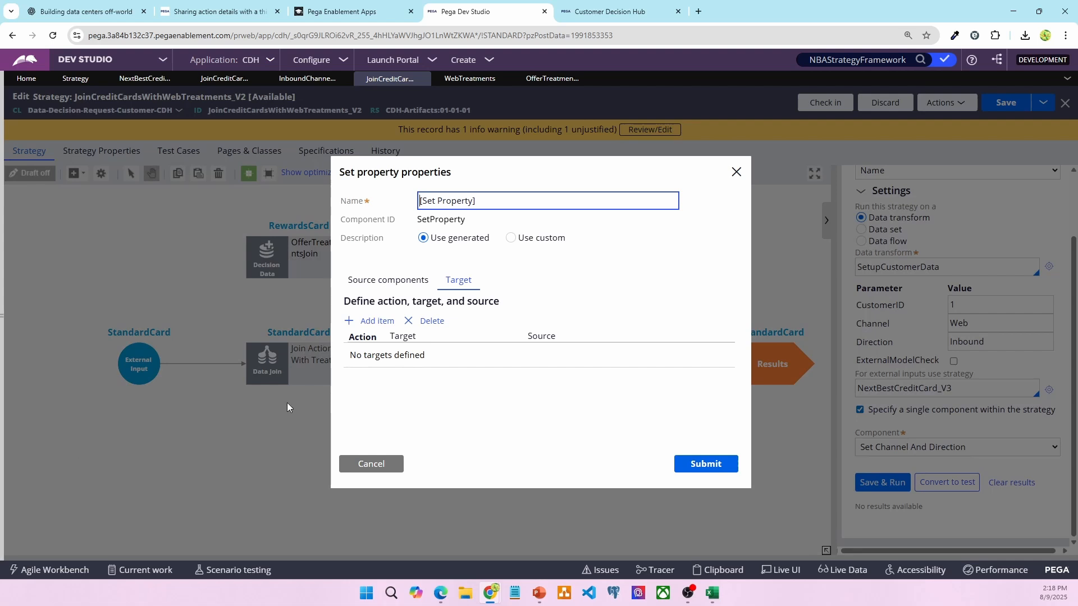
click(386, 324)
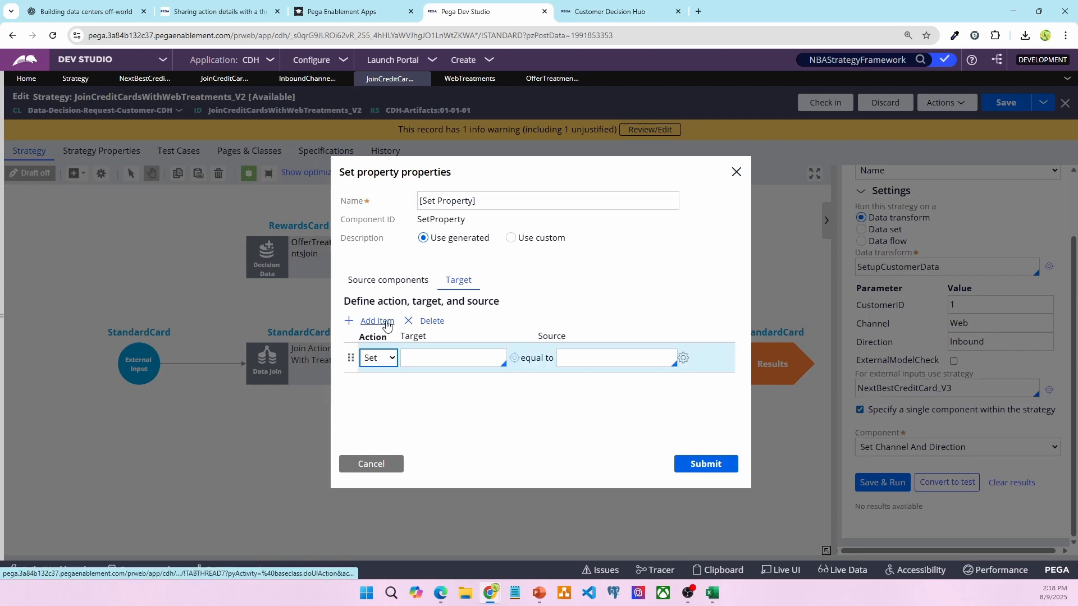
click(387, 323)
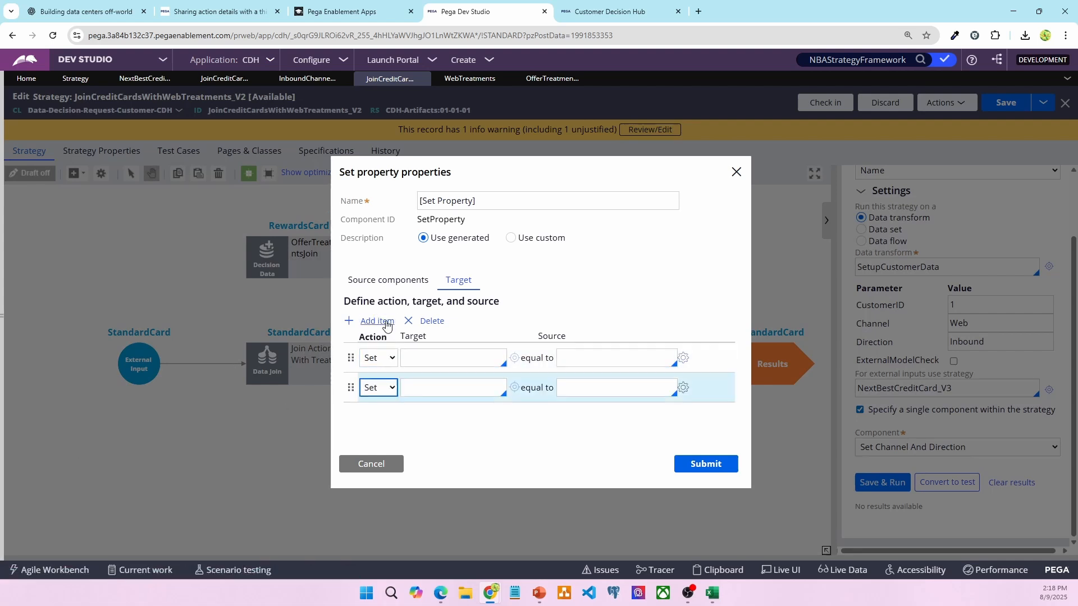
click(448, 358)
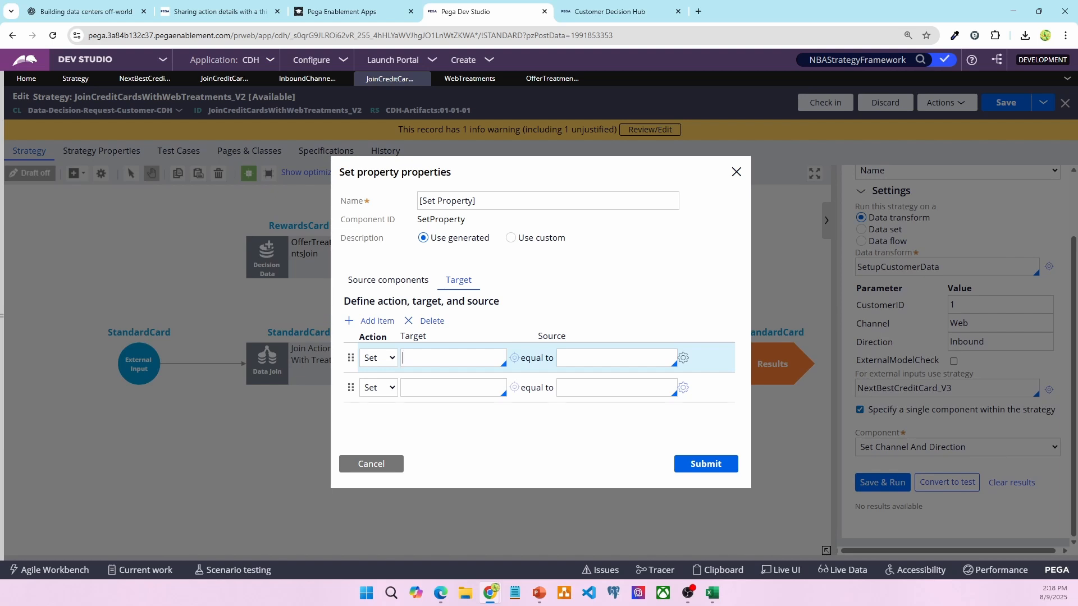
click(465, 362)
text(.Tar)
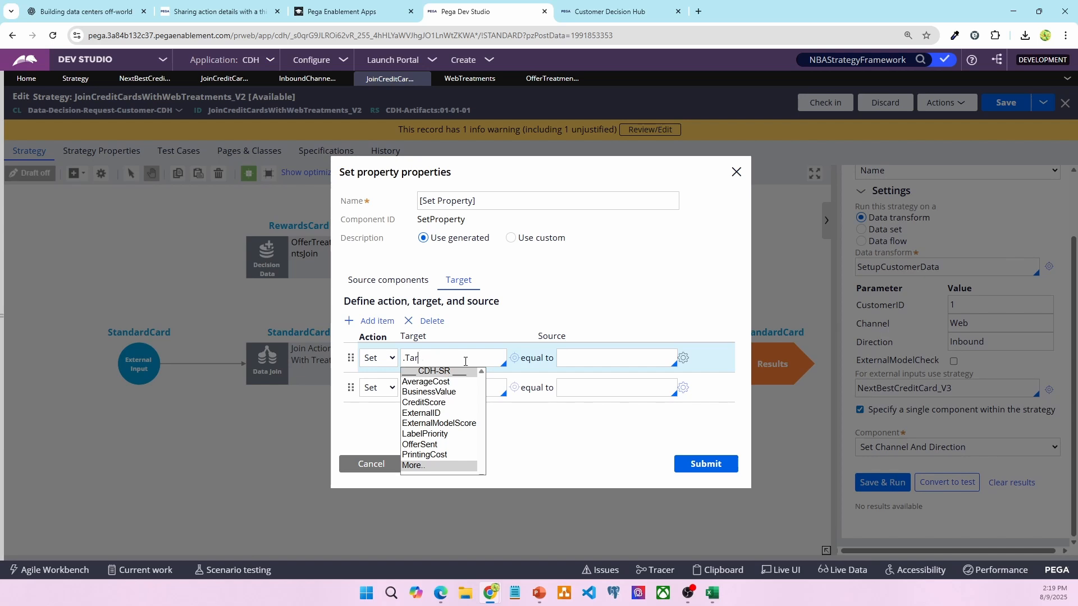
text(eggetIssue)
key(Down)
key(Down)
key(Down)
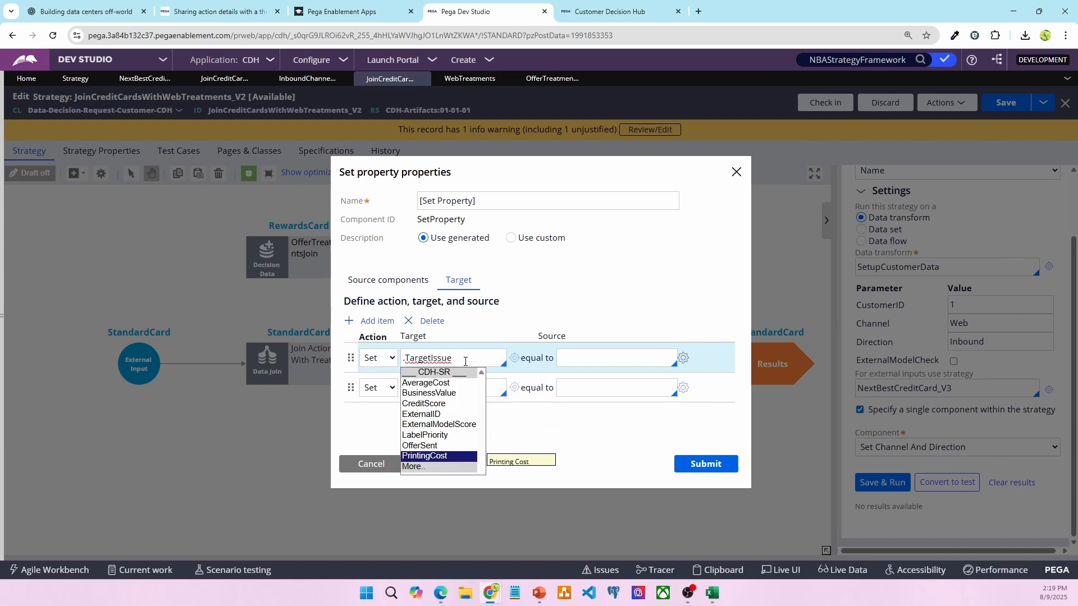
key(Return)
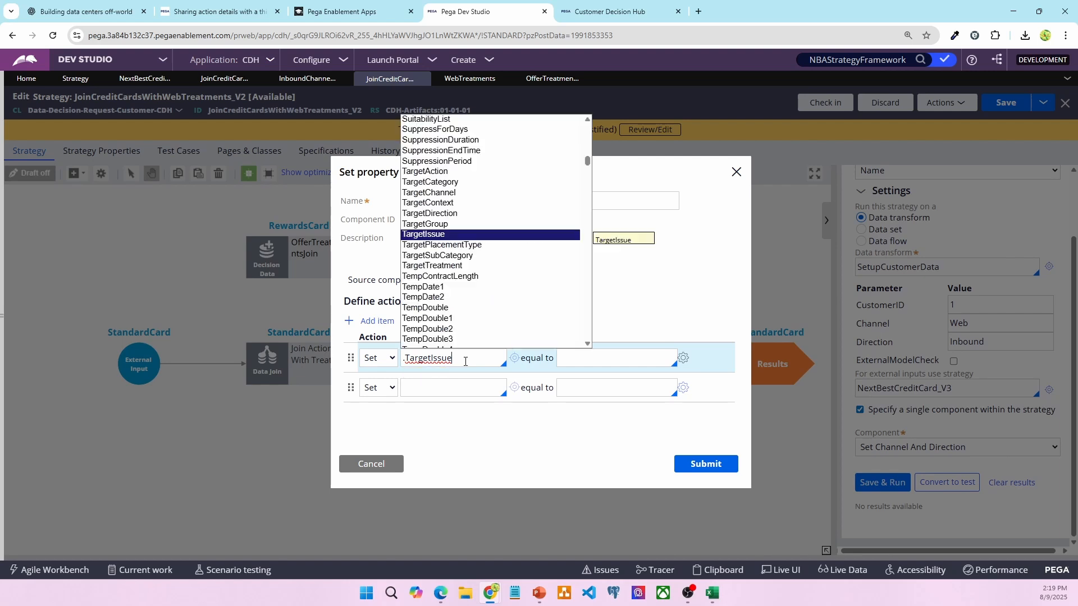
key(Return)
click(636, 355)
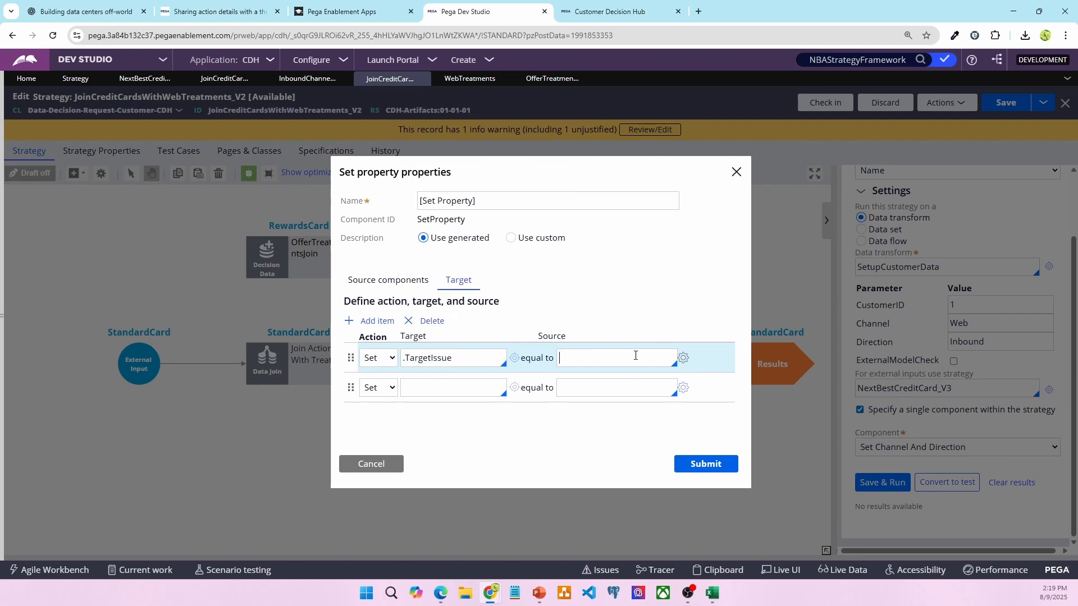
text(.pyIssue)
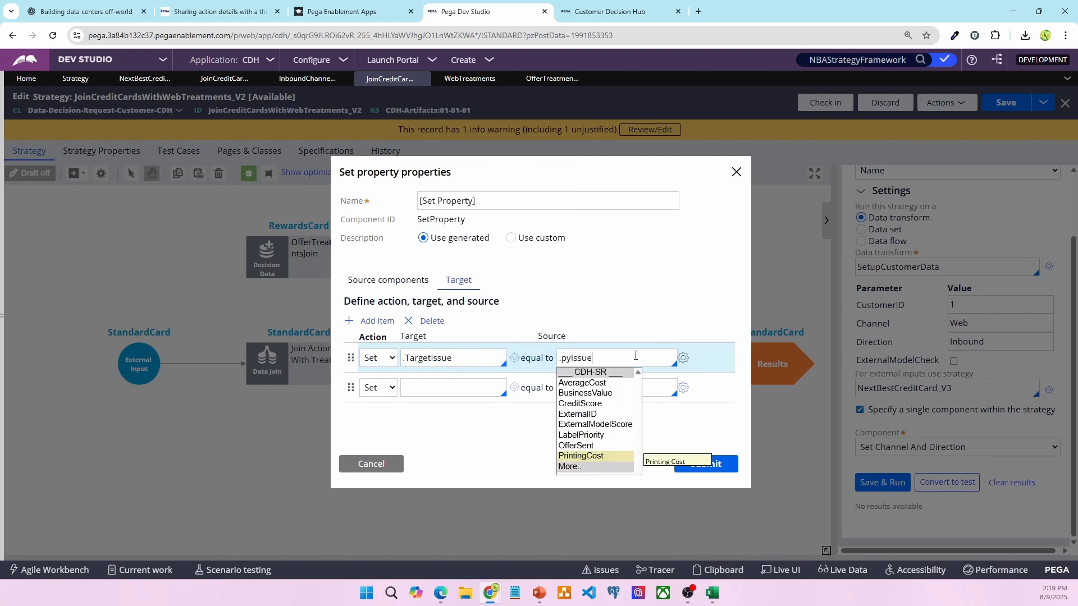
Set .TargetGroup equal to .pyGroup in the second target item
click(455, 393)
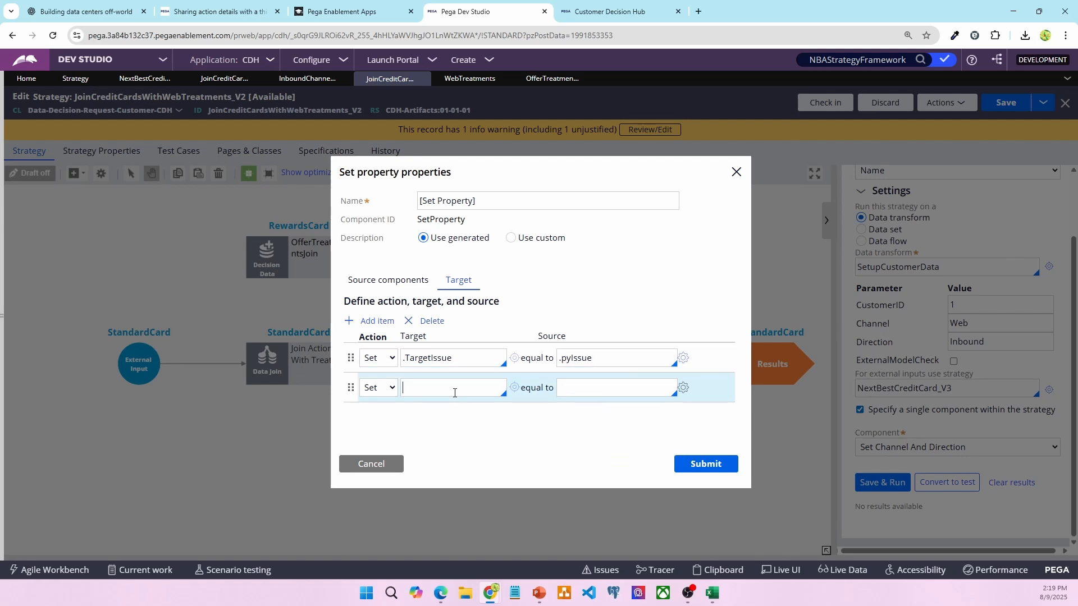
text(.Targ)
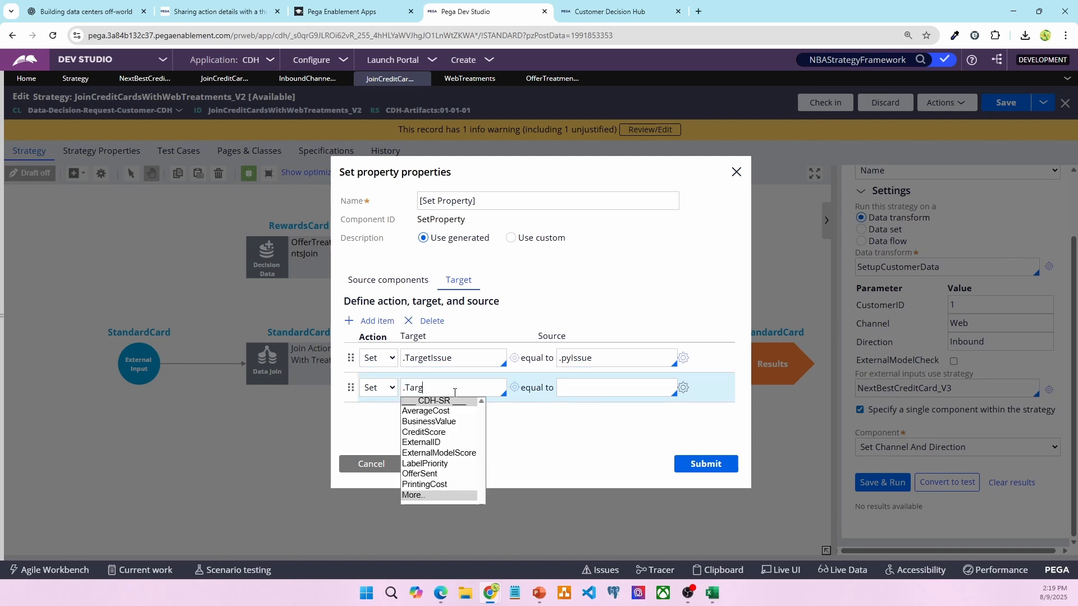
text(etGroup)
click(614, 388)
text(.)
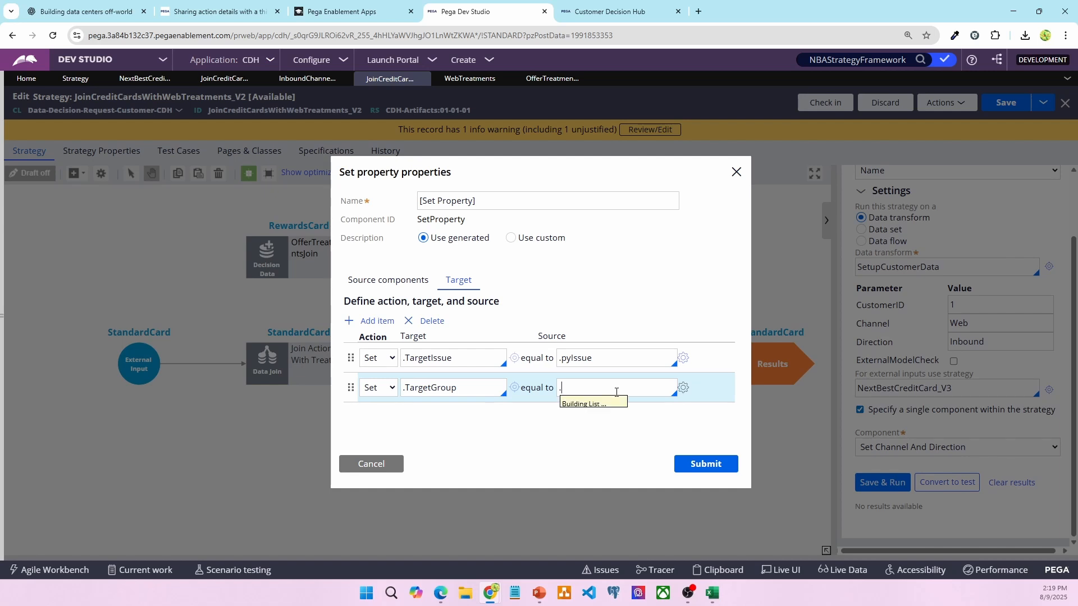
text(pyGroup)
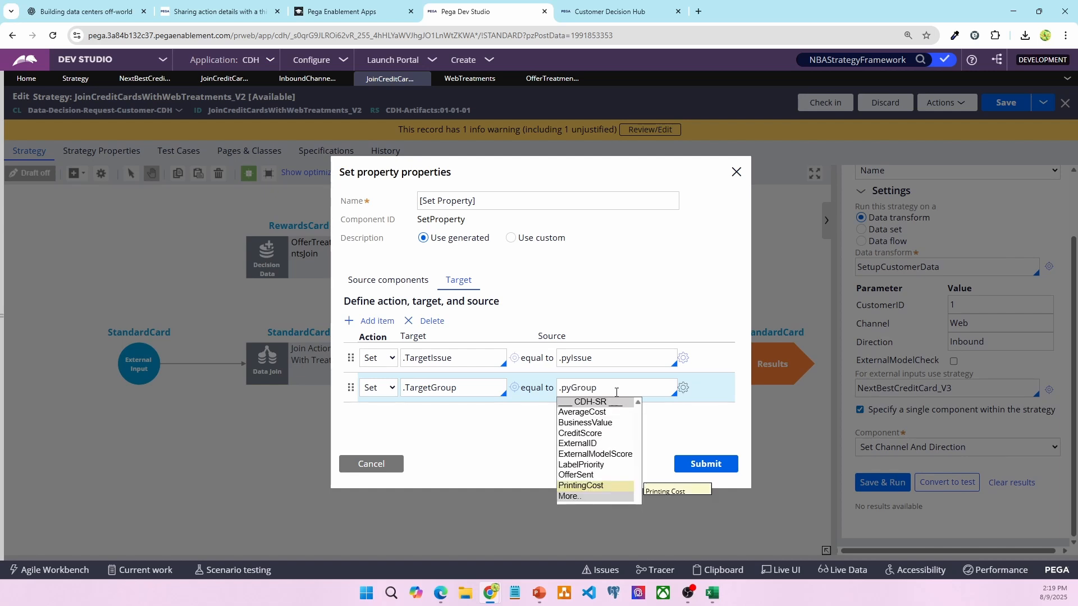
Add a third target item that sets .TargetAction equal to .pyName
click(378, 324)
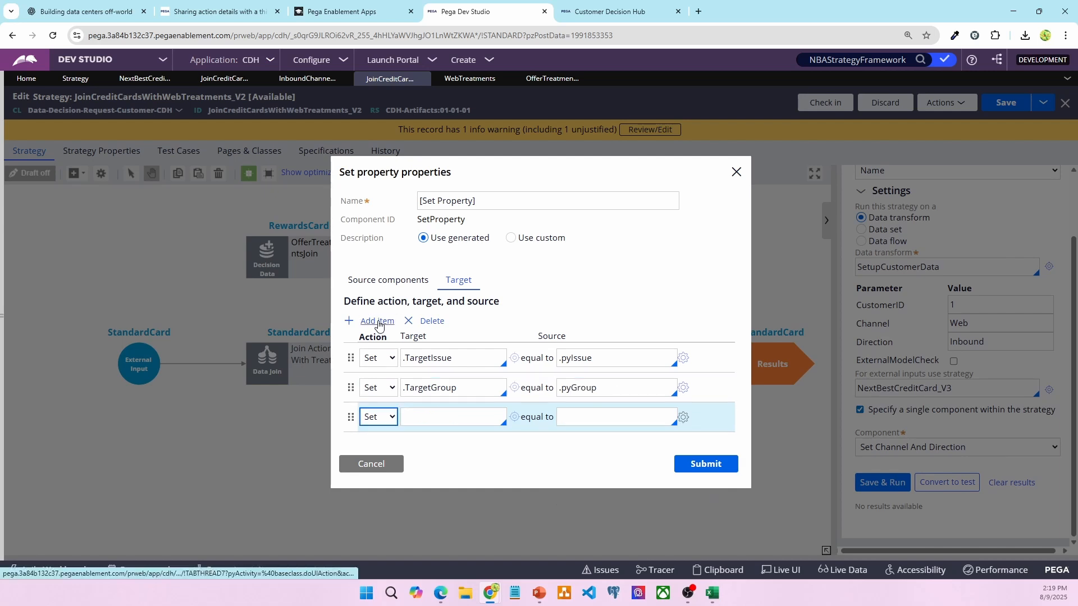
click(446, 423)
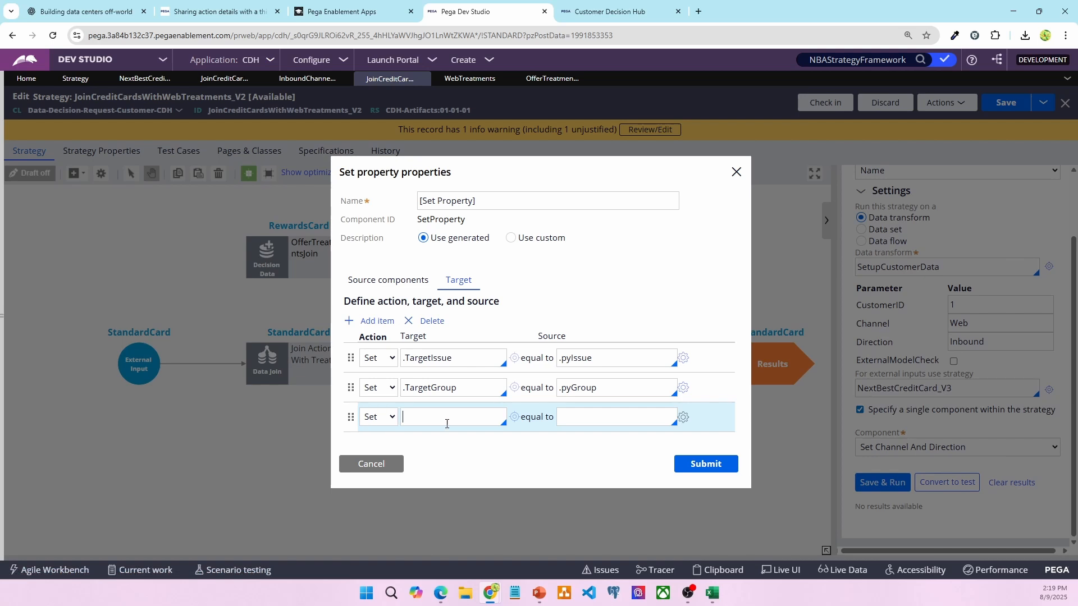
text(.Tar)
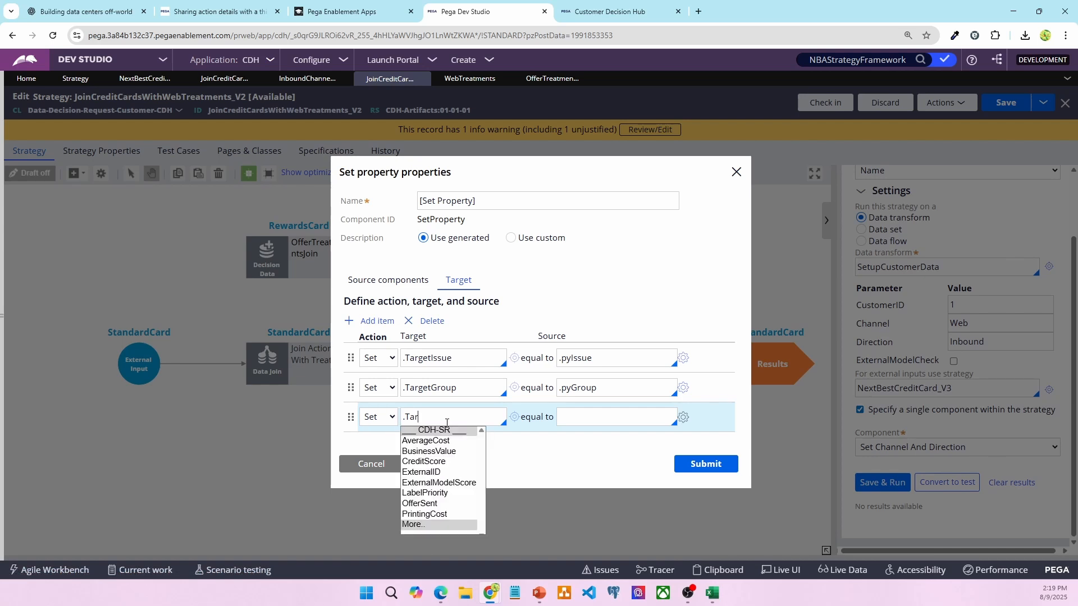
text(getAction)
click(610, 414)
text(.pyName)
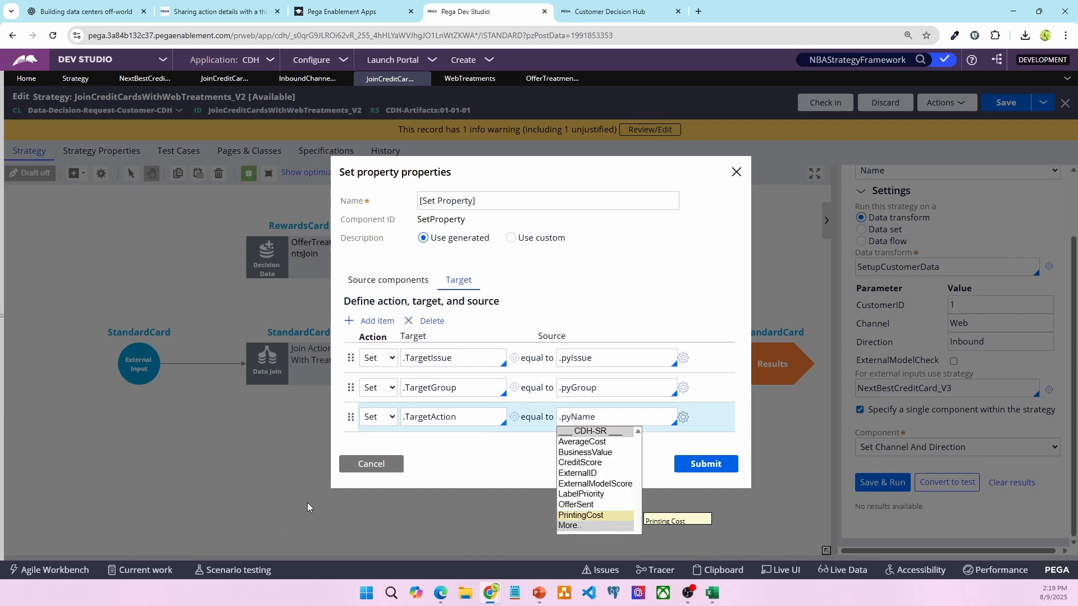
click(461, 458)
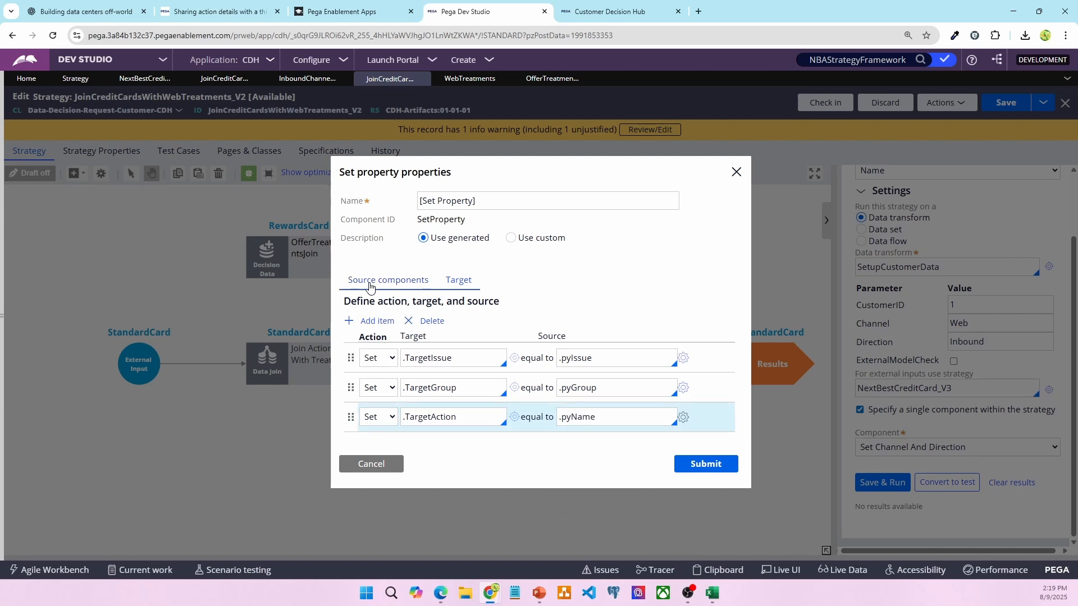
Add two more target items to the Set Property component and set .TempString1 equal to .ImageURL in the first of them
click(377, 322)
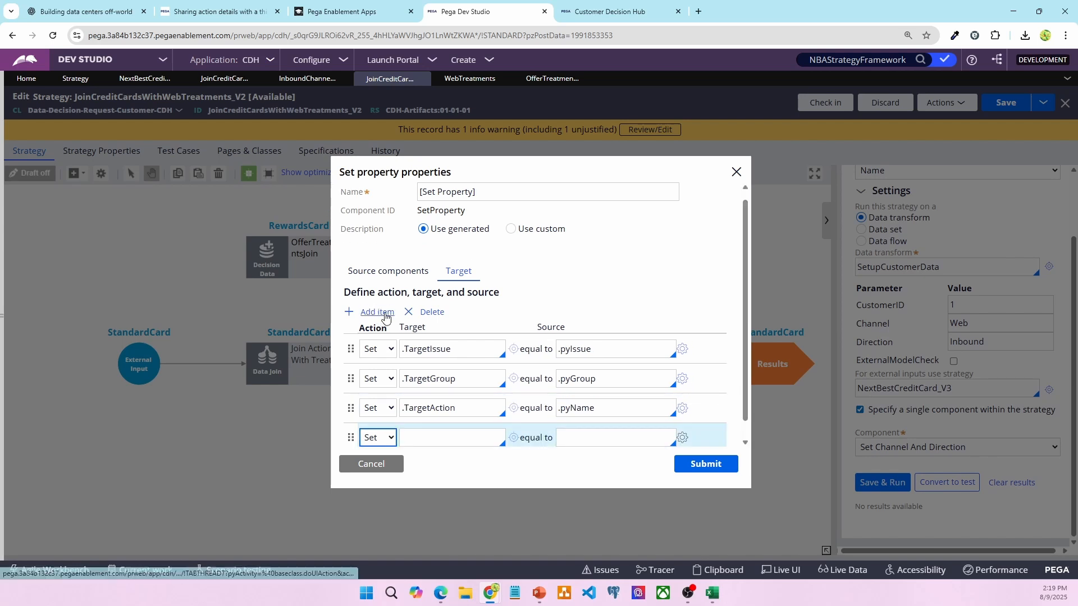
click(385, 318)
click(459, 392)
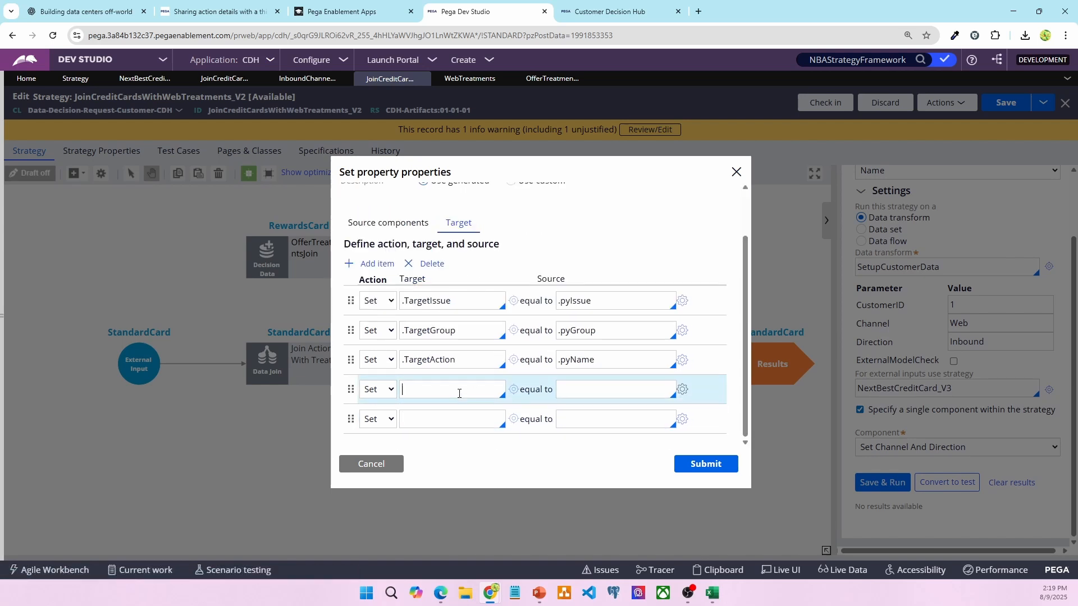
text(.Temp)
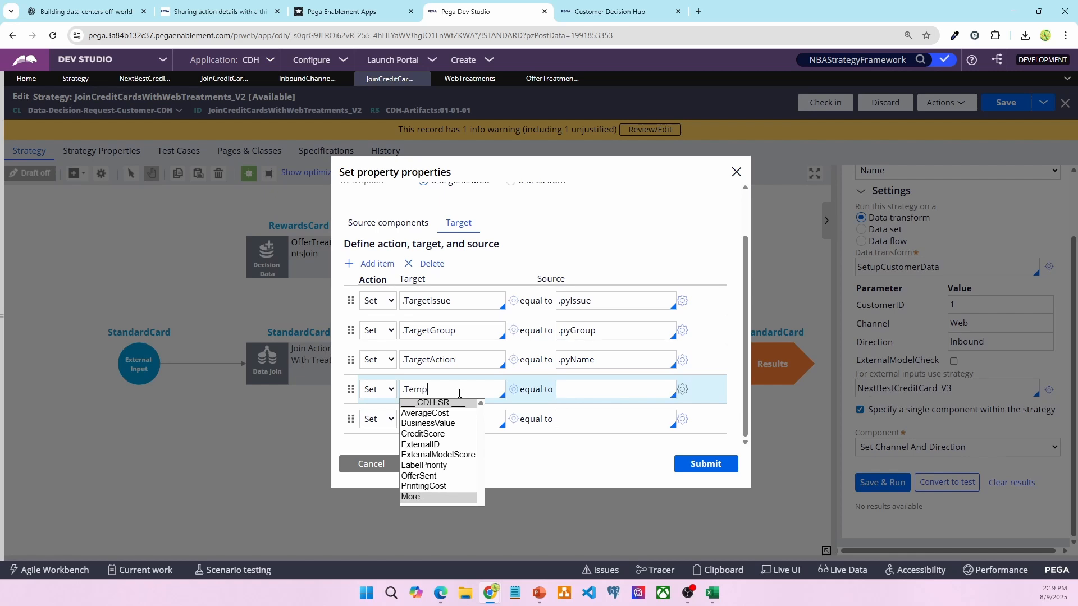
text(String1)
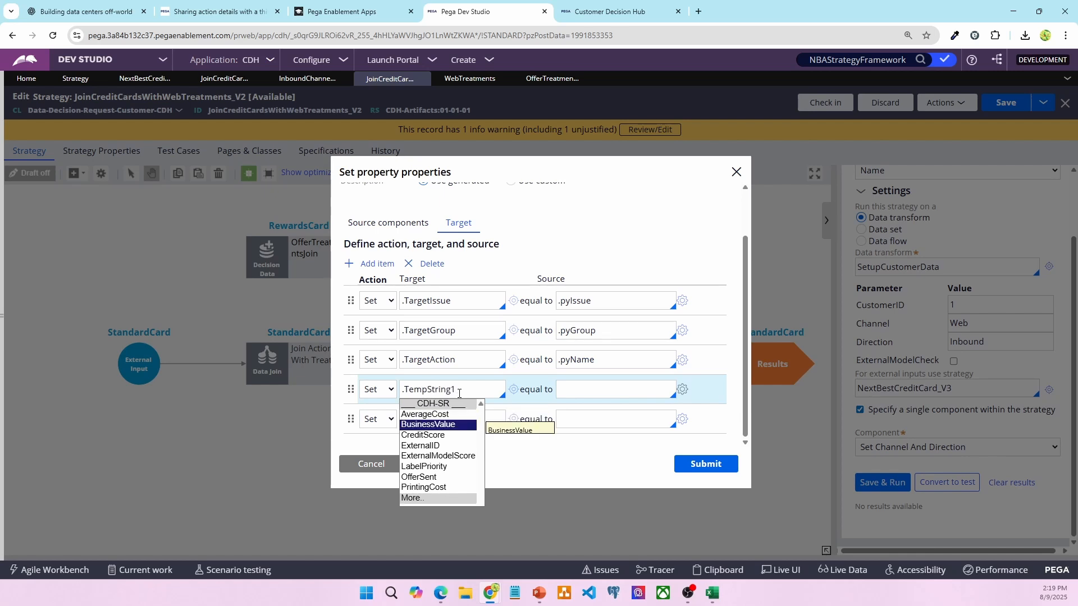
key(Down)
key(Return)
key(Return)
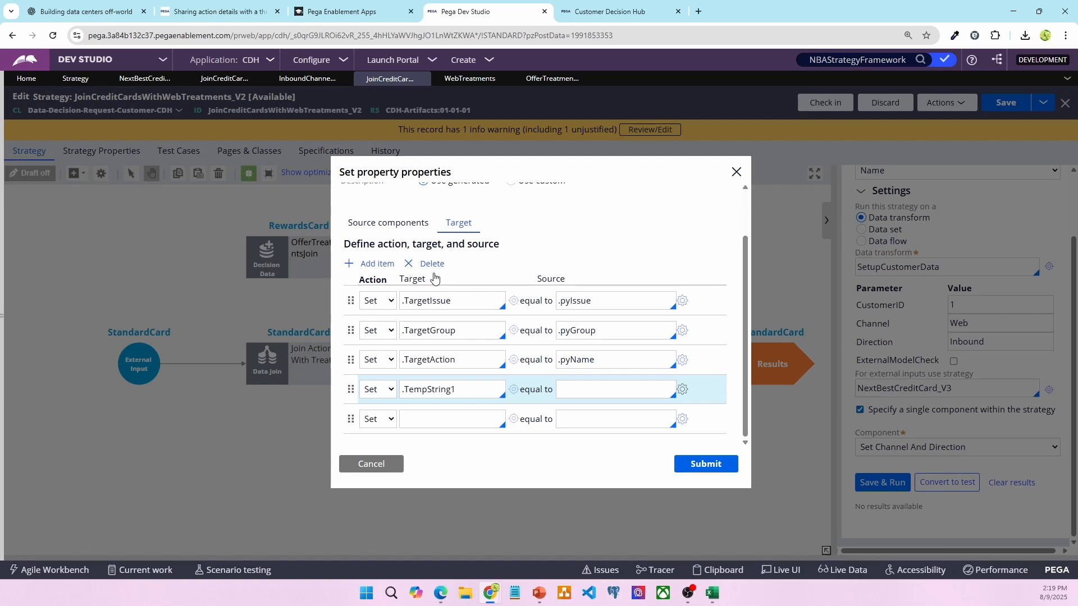
click(565, 392)
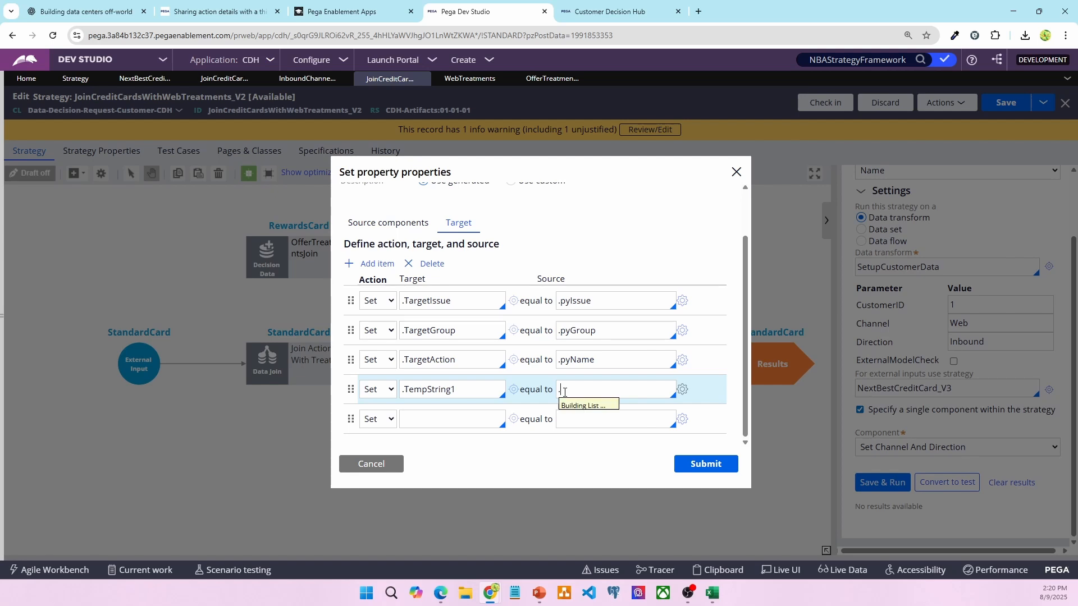
text(.ImageURL)
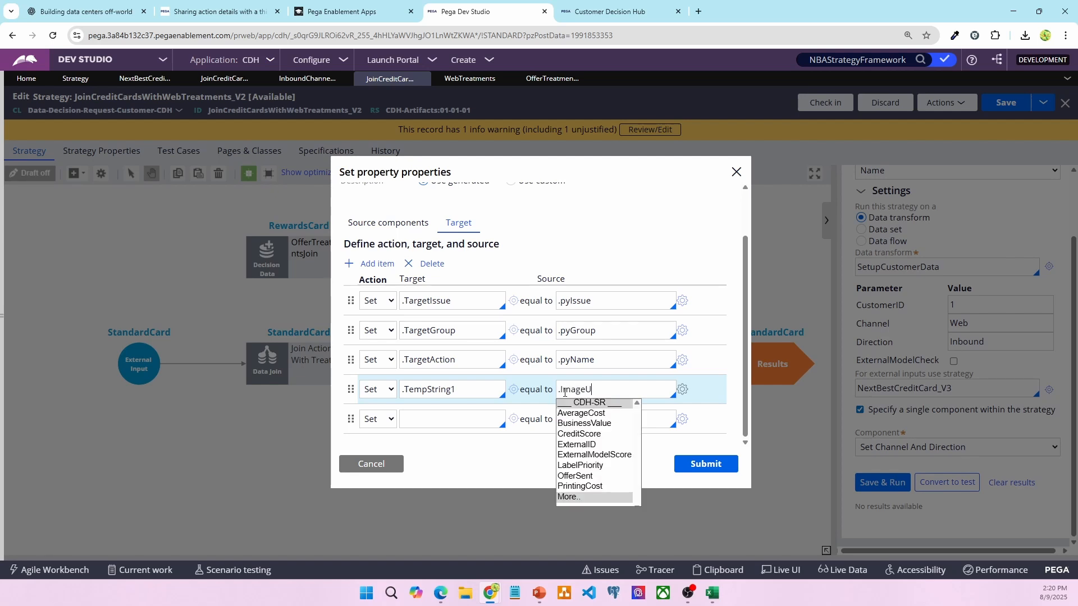
Set .TempString2 equal to .ClickThroughURL in the remaining empty target item
click(480, 421)
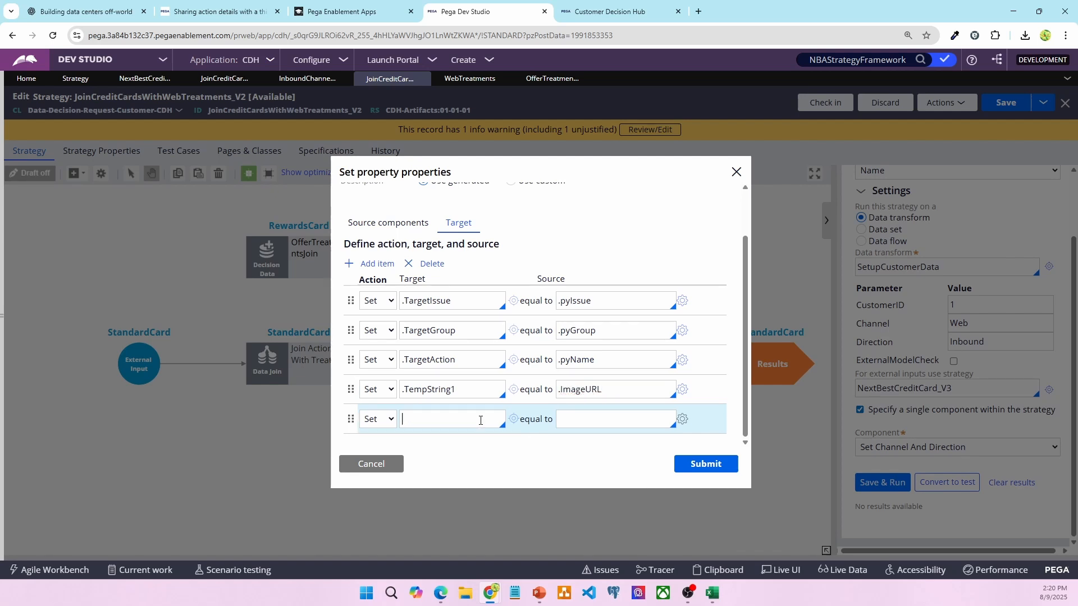
triple_click(472, 385)
key(ctrl+c)
click(467, 414)
key(ctrl+v)
key(BackSpace)
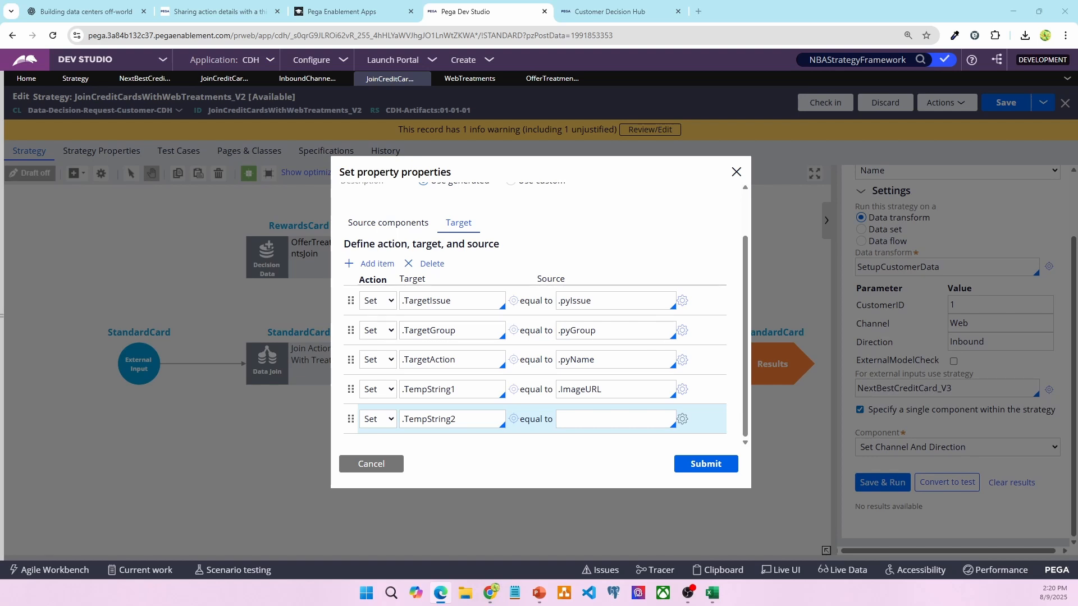
click(586, 419)
text(.ClickThroughURL)
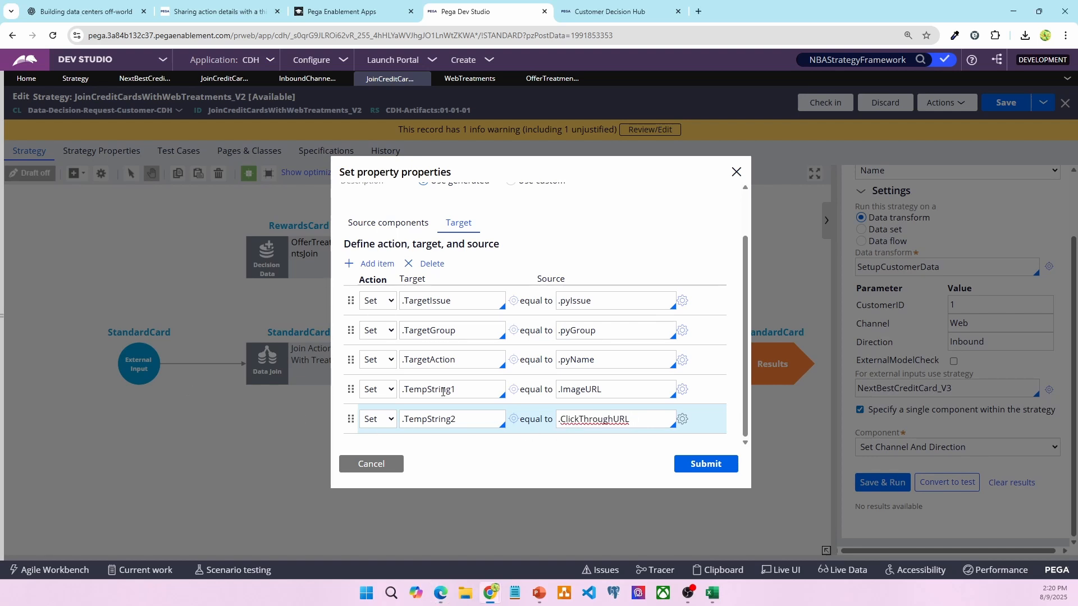
Add three more target items and set .TempString3 equal to .pyLabel in the first of them
click(375, 264)
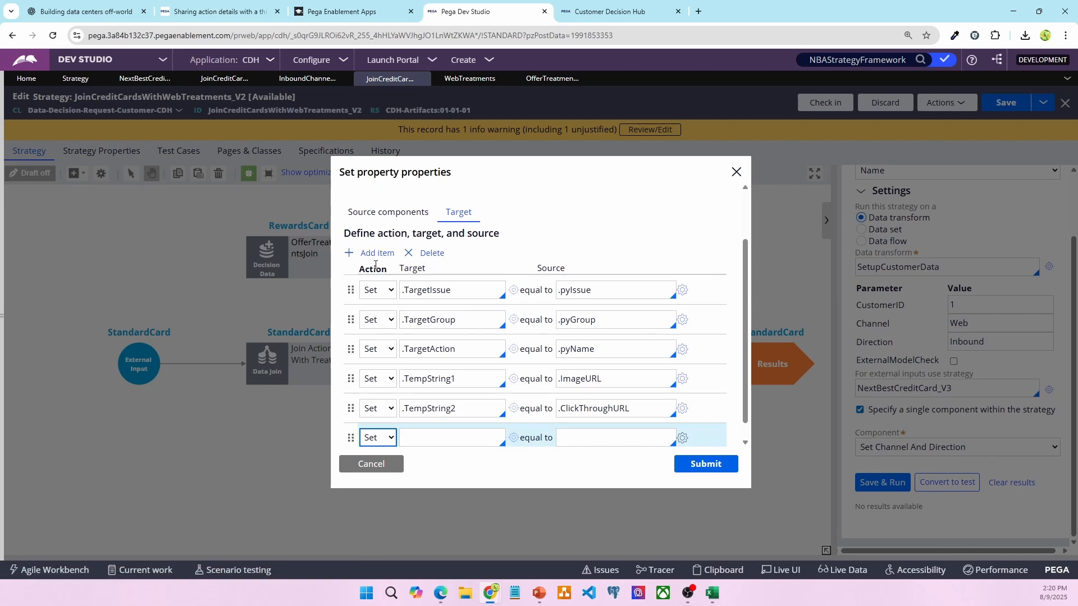
click(375, 253)
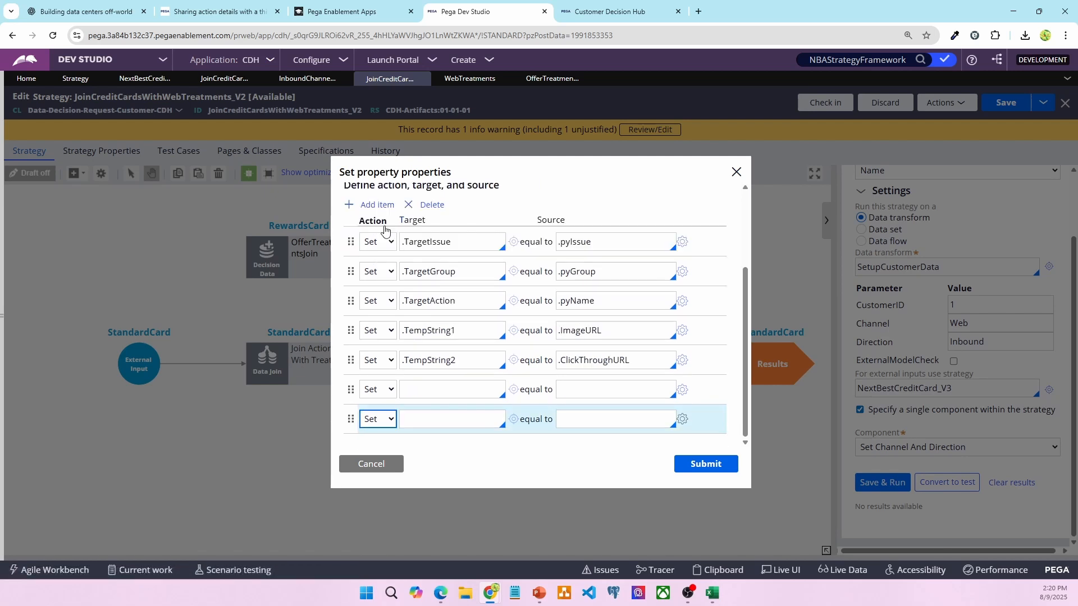
click(372, 205)
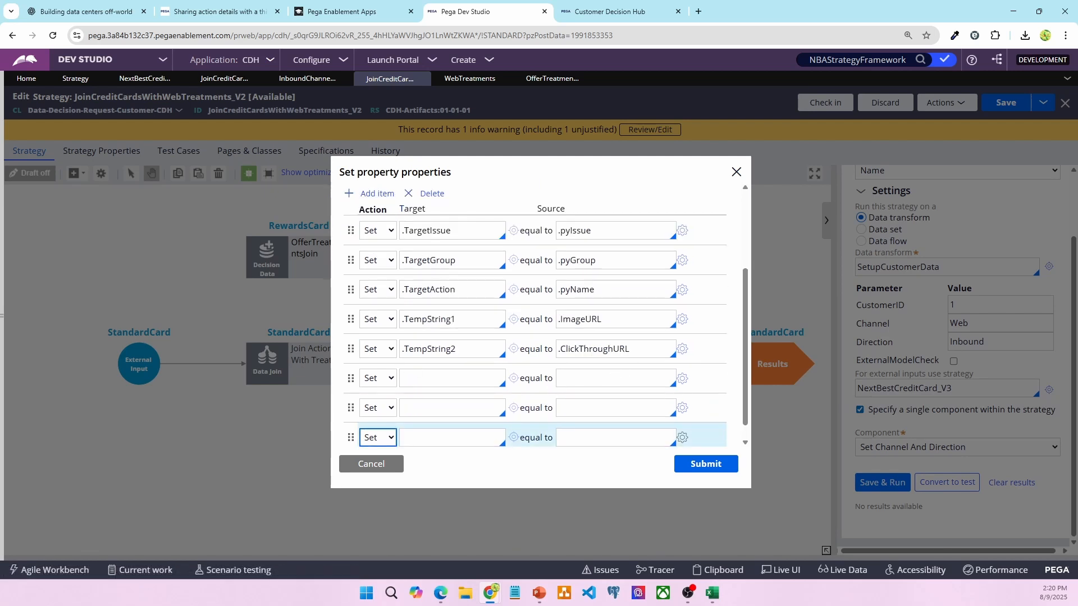
key(alt+Tab)
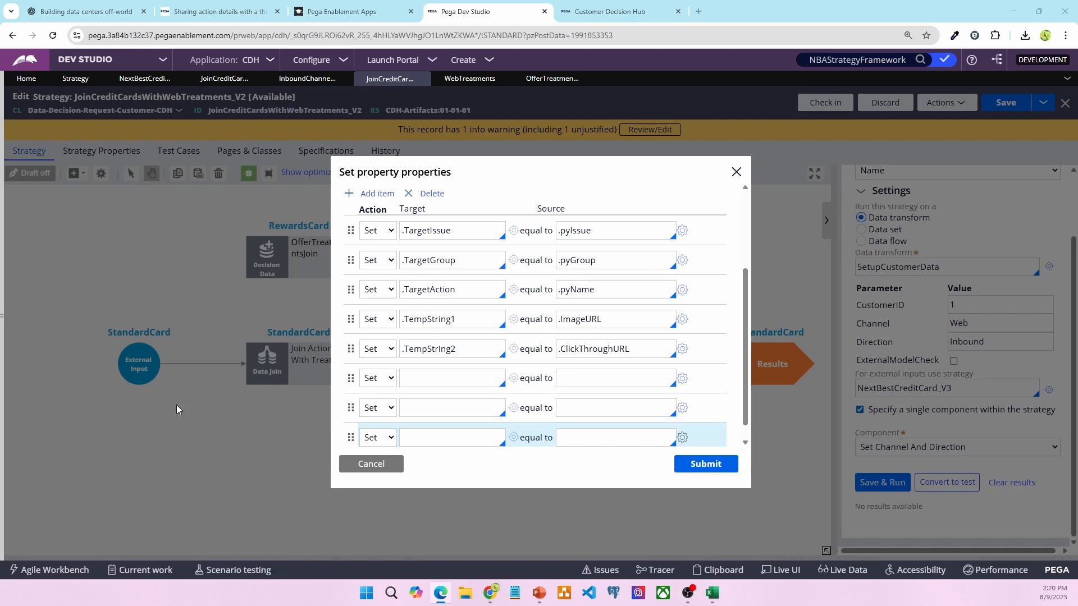
click(416, 382)
text(.TempString3)
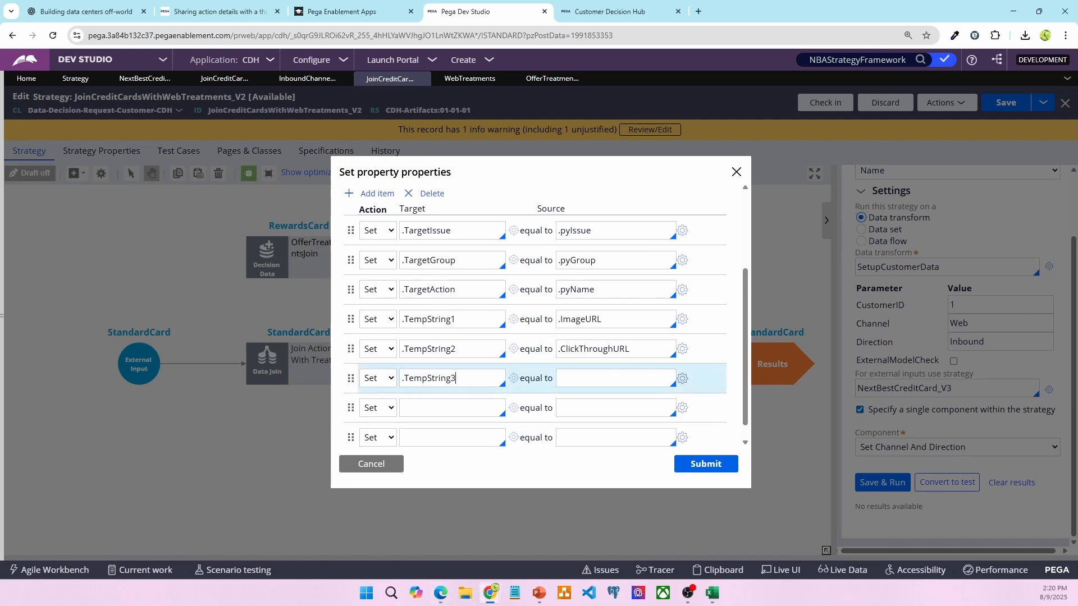
key(alt+Tab)
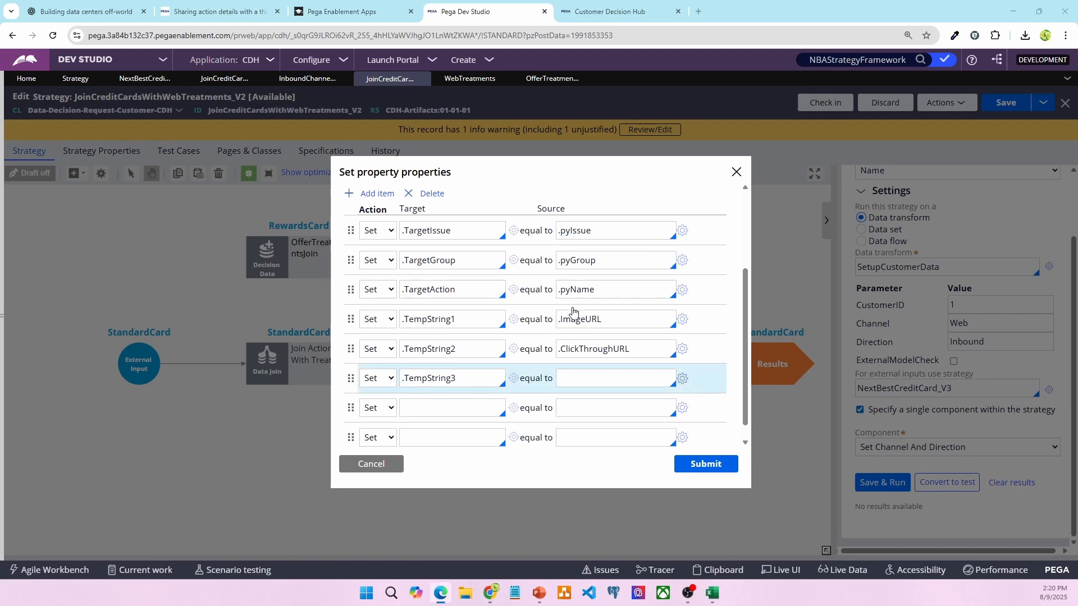
click(579, 378)
text(.pyLabel)
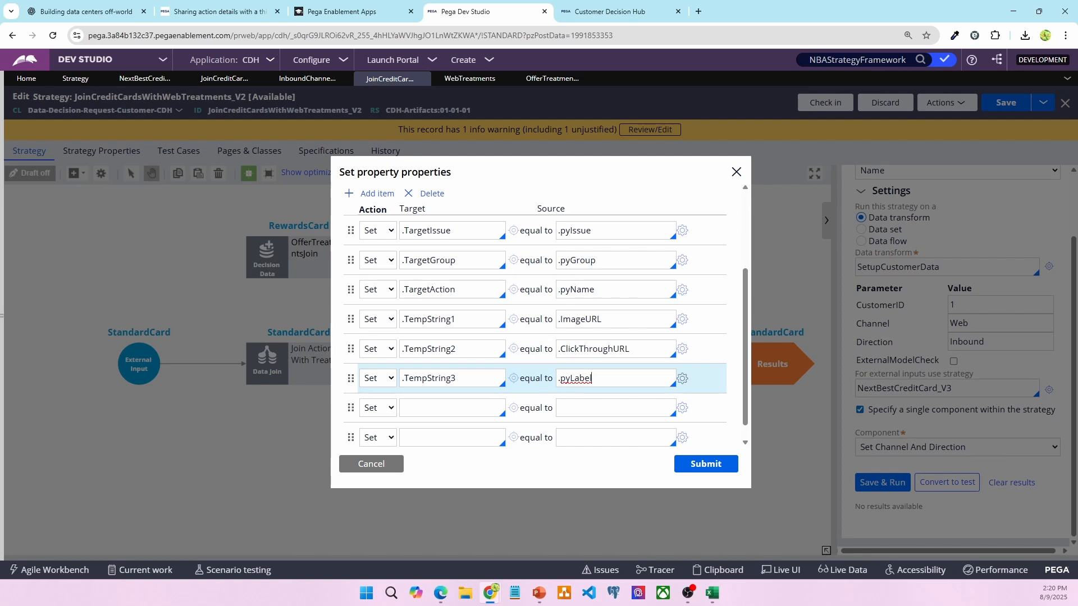
key(alt+Tab)
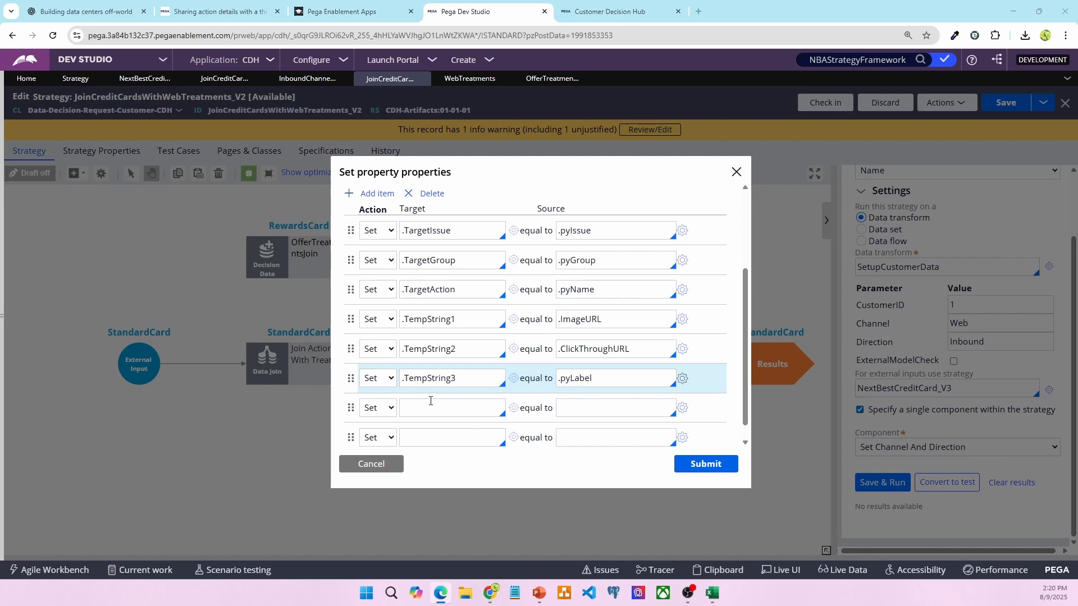
Fill the two empty target items, setting .TempDate1 equal to .StartDate and .TempDate2 equal to .EndDate
click(431, 401)
text(.TempDate1)
click(435, 441)
text(.TempDate1)
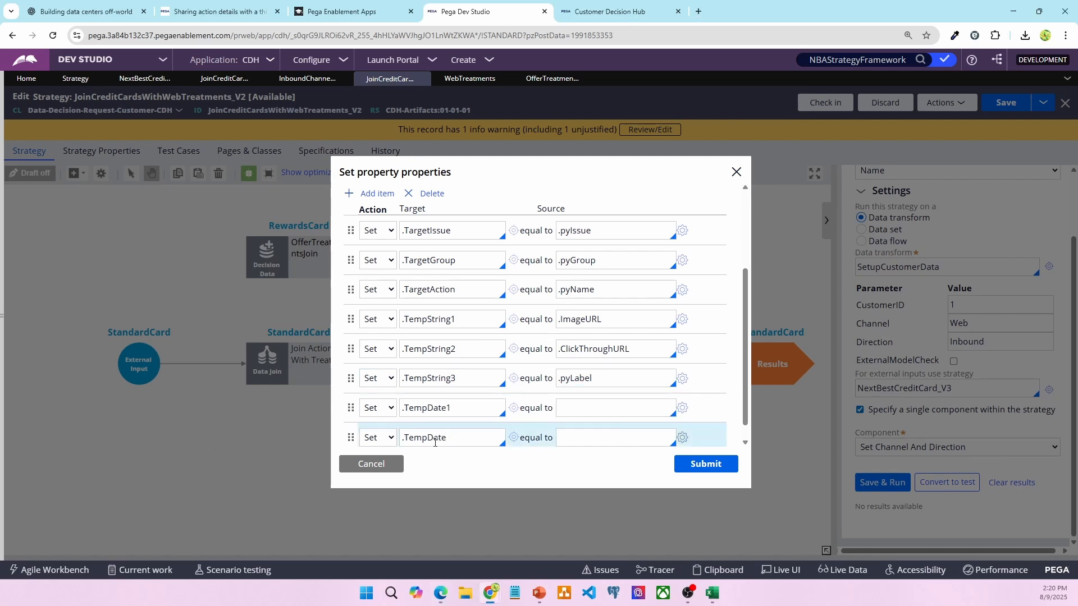
key(alt+Tab)
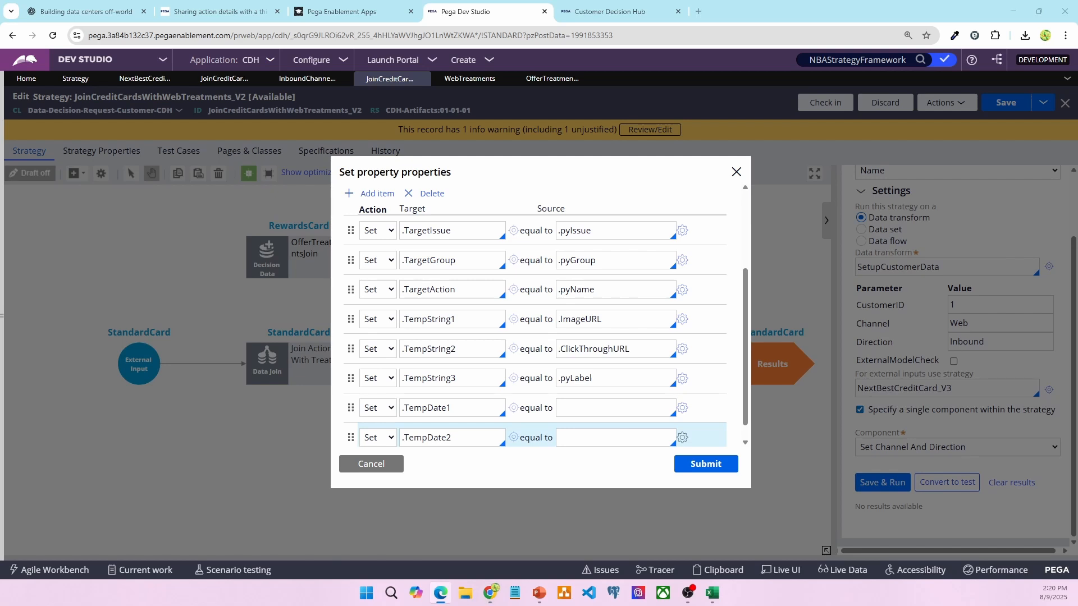
click(600, 408)
text(.StartDate)
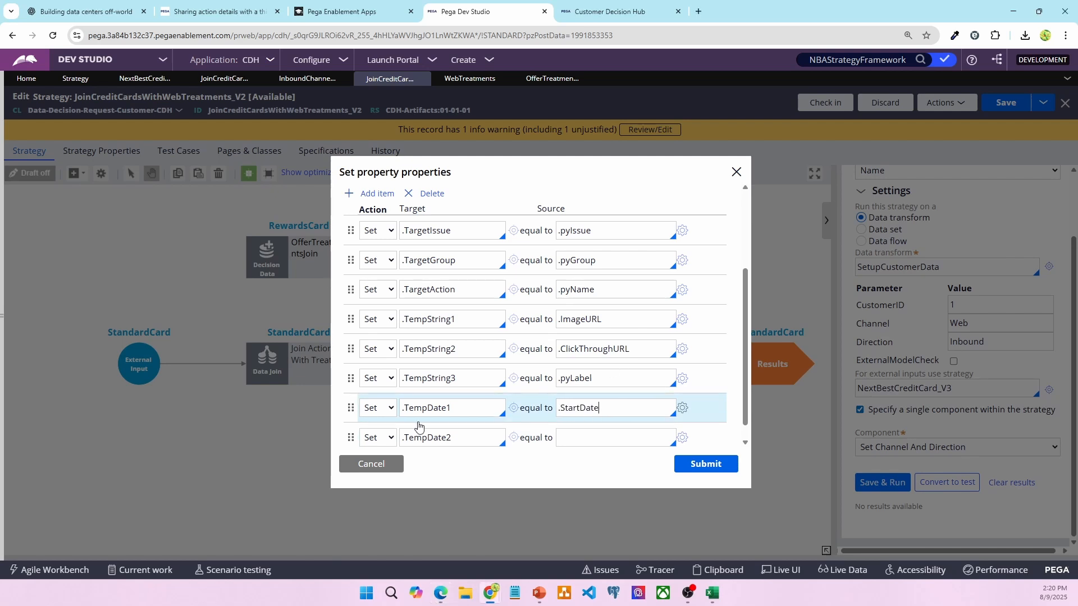
key(alt+Tab)
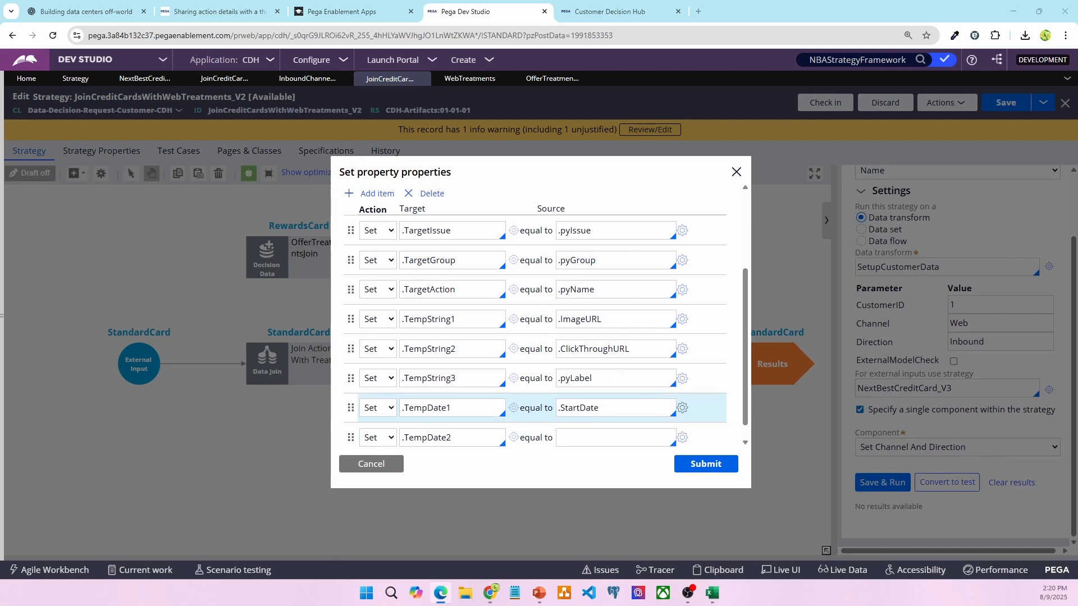
click(618, 437)
text(.EndDate)
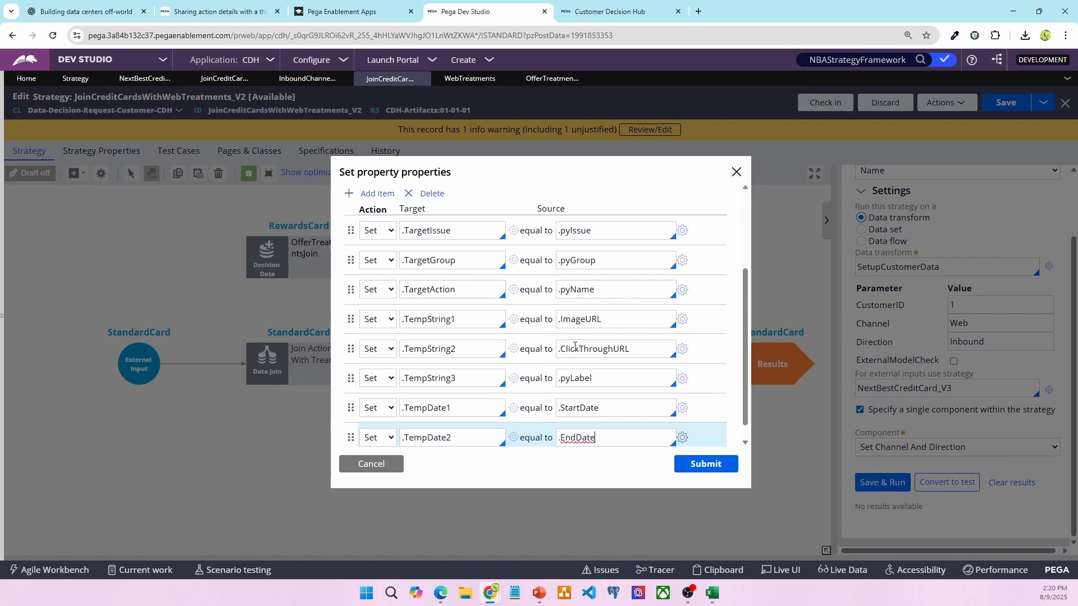
Add six more empty target items below the .TempDate2 mapping
scroll(586, 345, down, 1)
scroll(473, 393, up, 5)
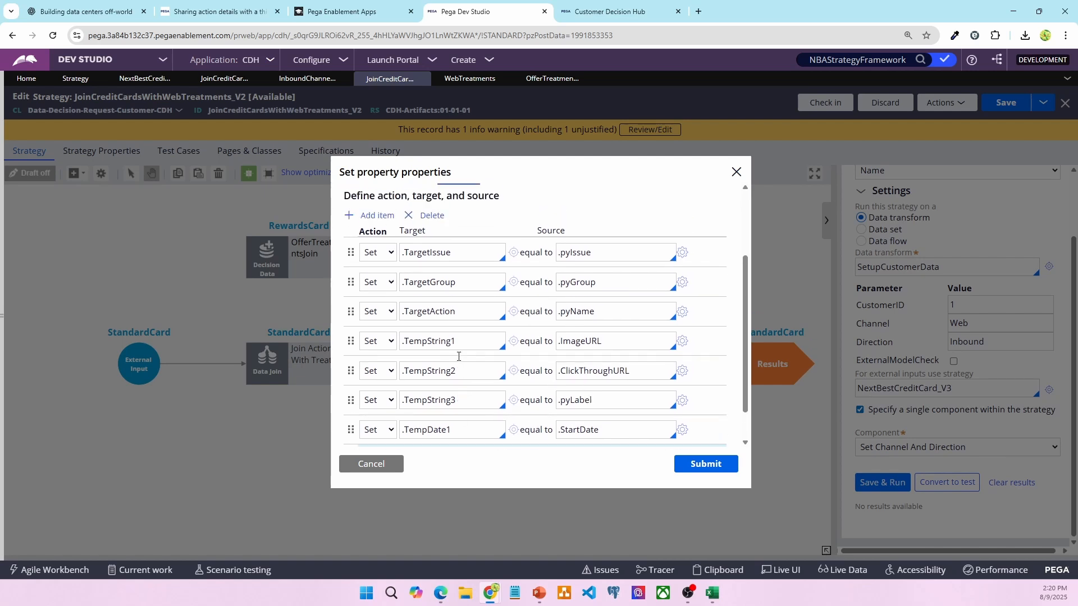
click(384, 324)
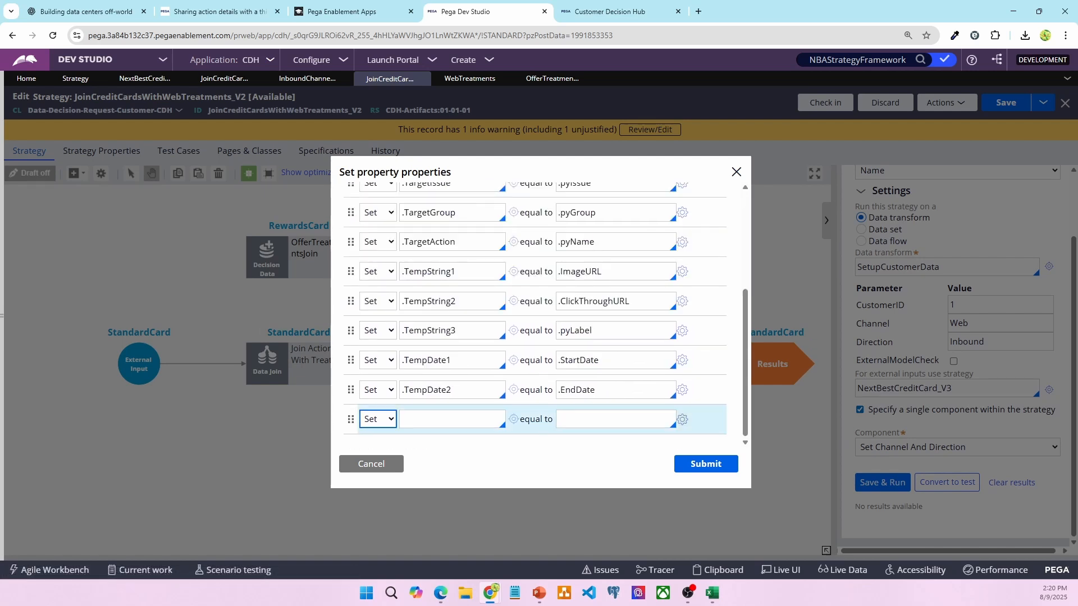
scroll(449, 322, up, 1)
scroll(449, 322, up, 1)
click(381, 258)
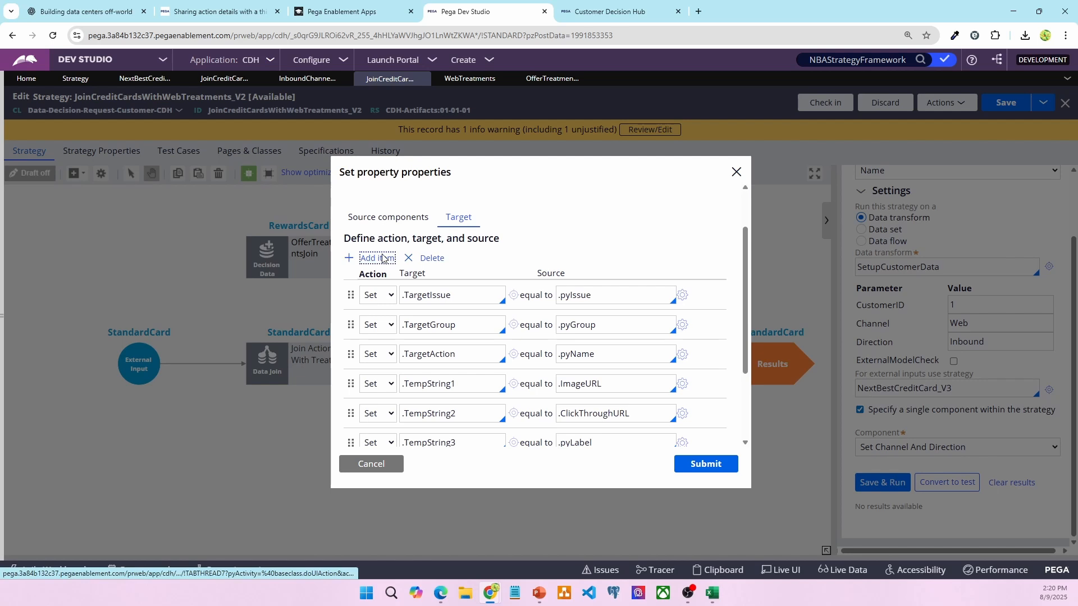
scroll(380, 261, up, 2)
click(374, 229)
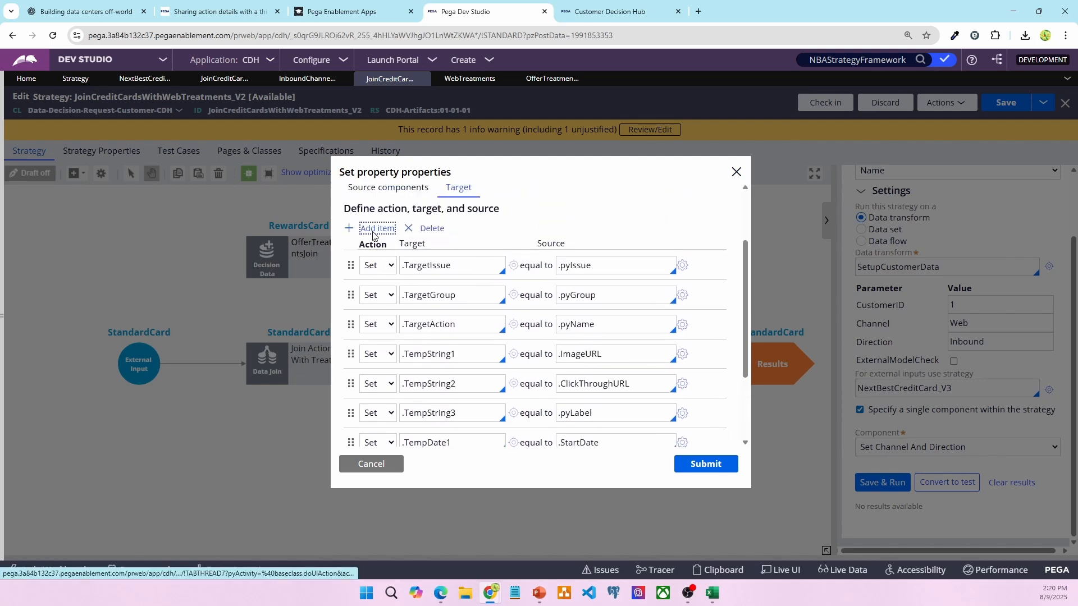
scroll(413, 274, up, 3)
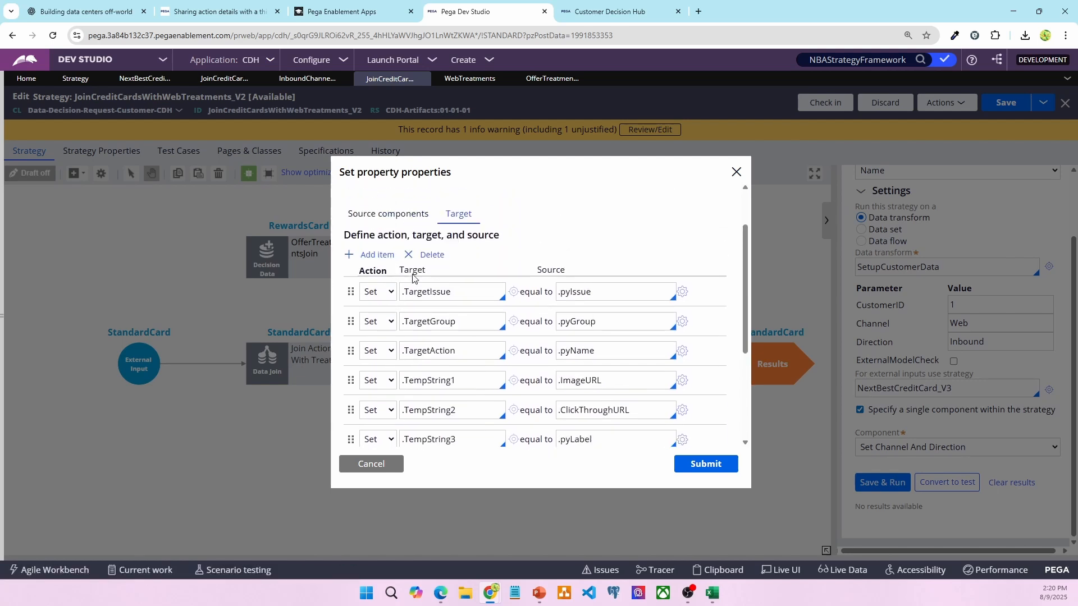
click(371, 257)
scroll(419, 296, up, 3)
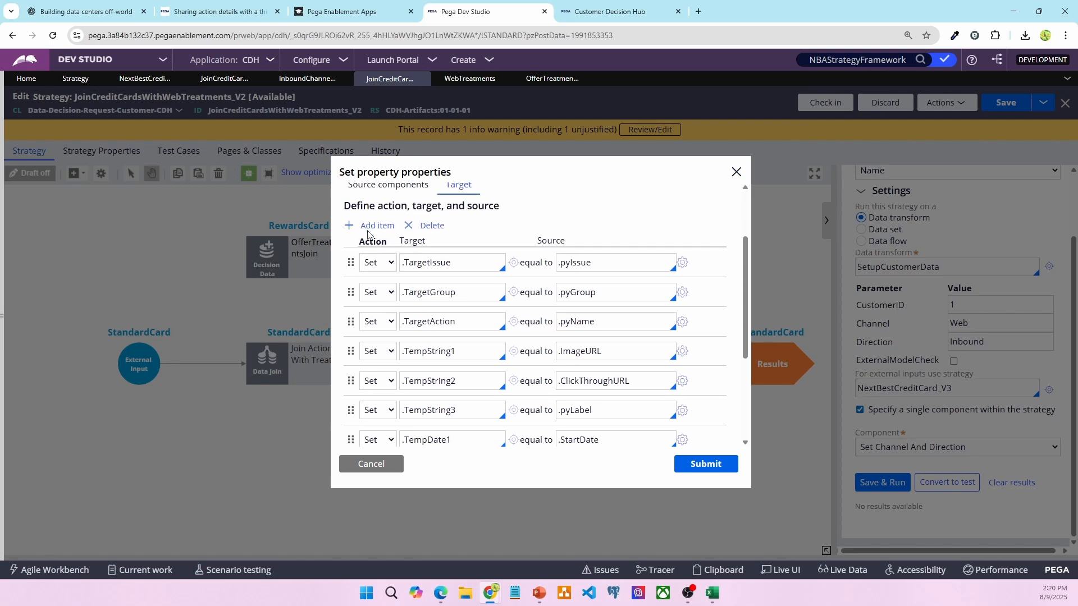
click(377, 233)
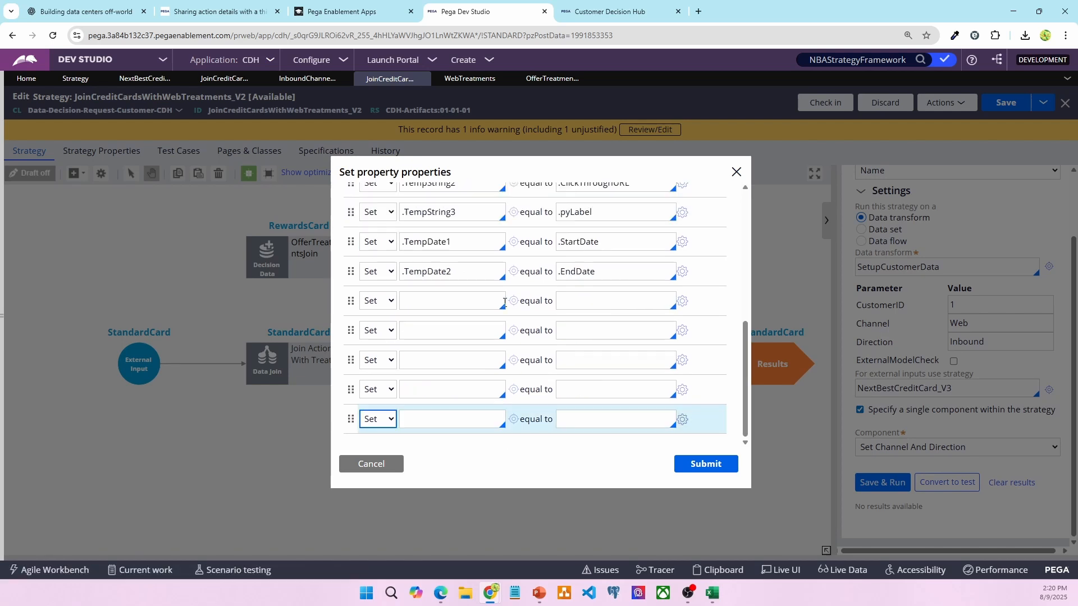
scroll(505, 303, up, 3)
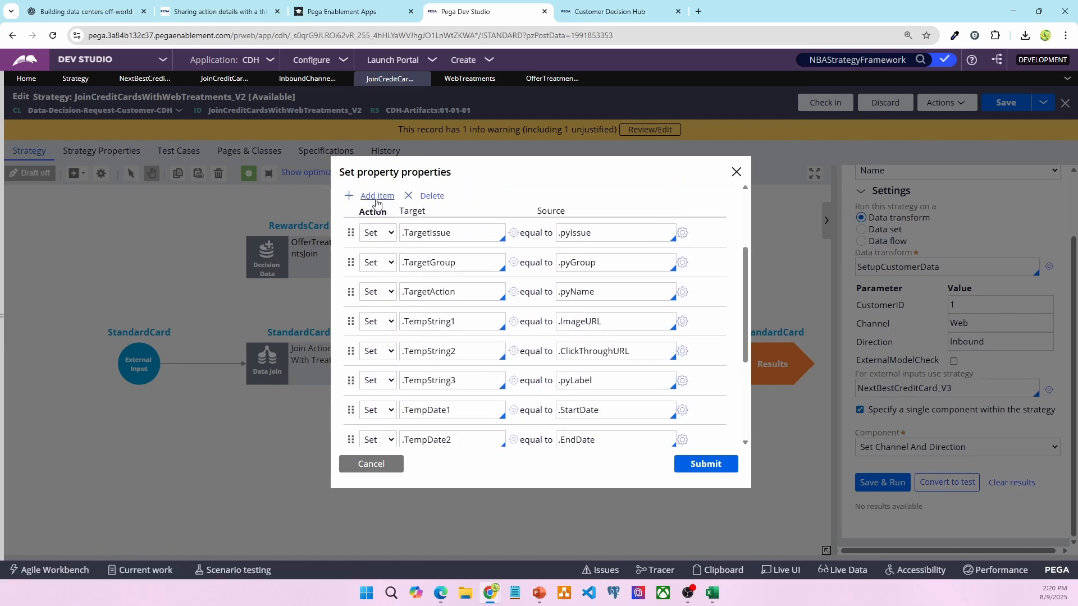
click(377, 196)
Set .pyIssue equal to an empty string ("") in the first empty target item below .TempDate2
click(452, 273)
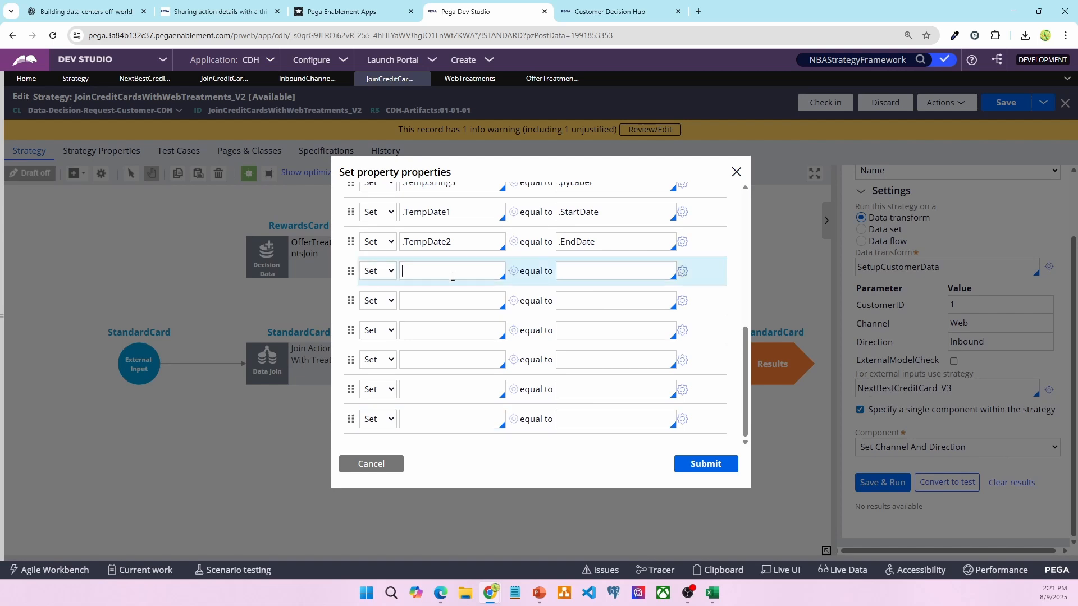
scroll(605, 378, up, 1)
scroll(605, 379, up, 3)
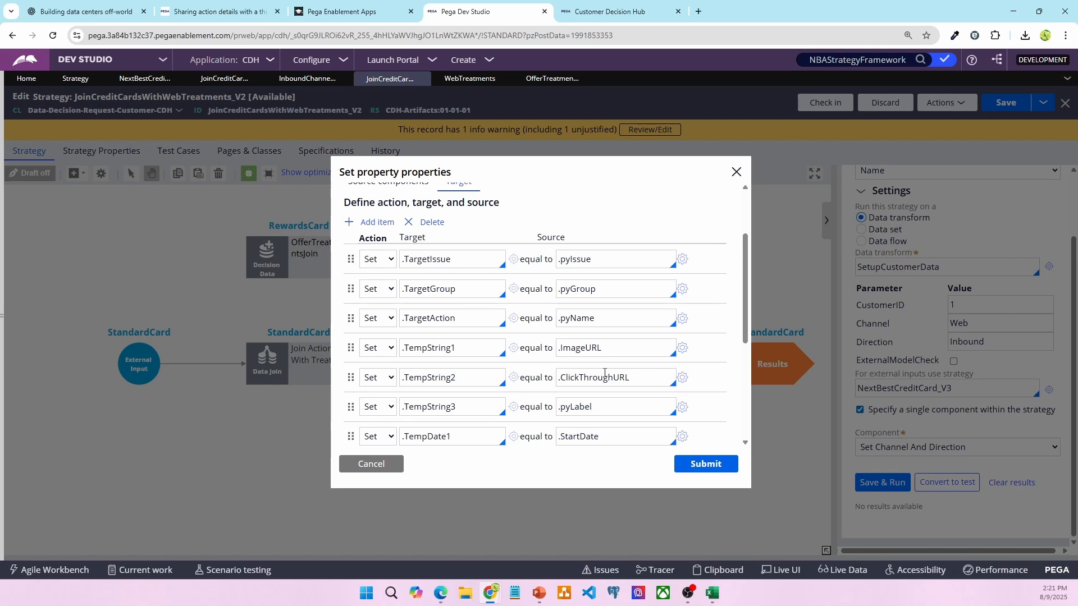
scroll(528, 387, down, 3)
click(445, 329)
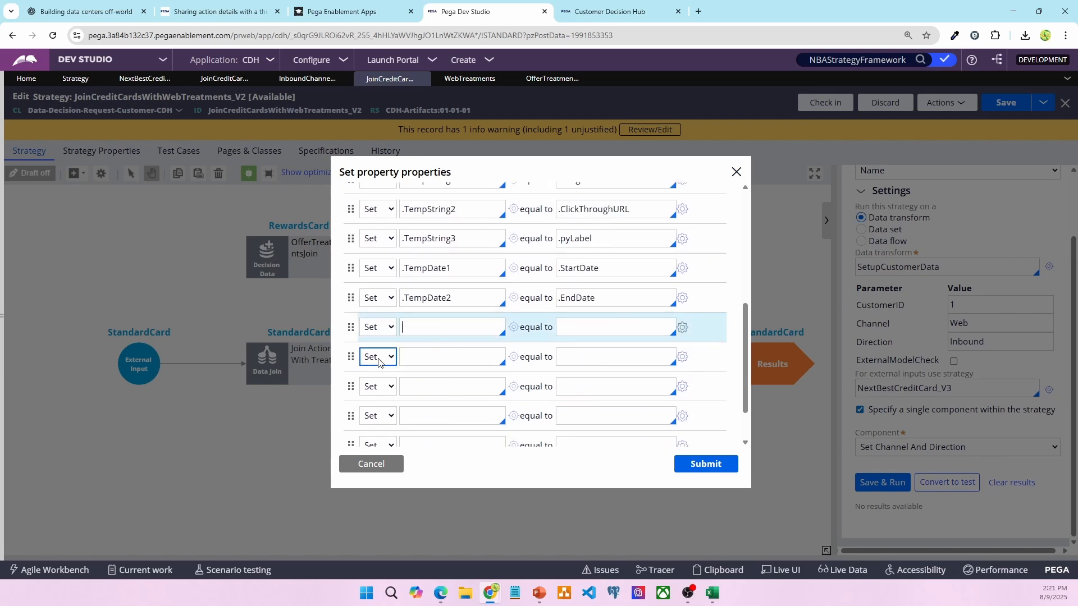
text(.pyIssue)
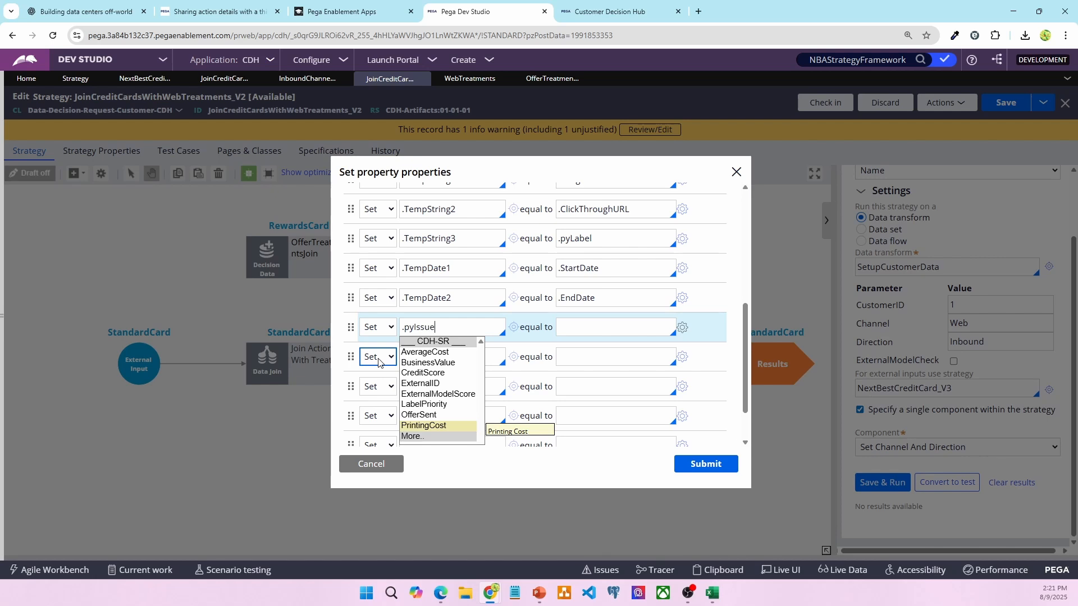
click(638, 329)
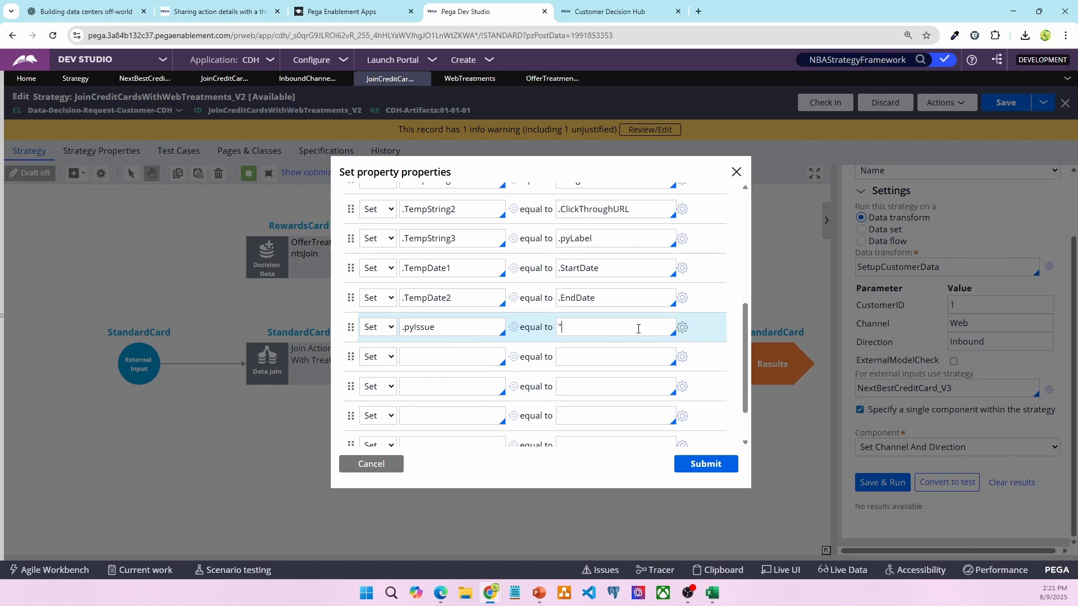
Reuse the .pyGroup source name as the target of the next empty item and set it equal to ""
scroll(638, 329, up, 5)
double_click(616, 345)
key(ctrl+c)
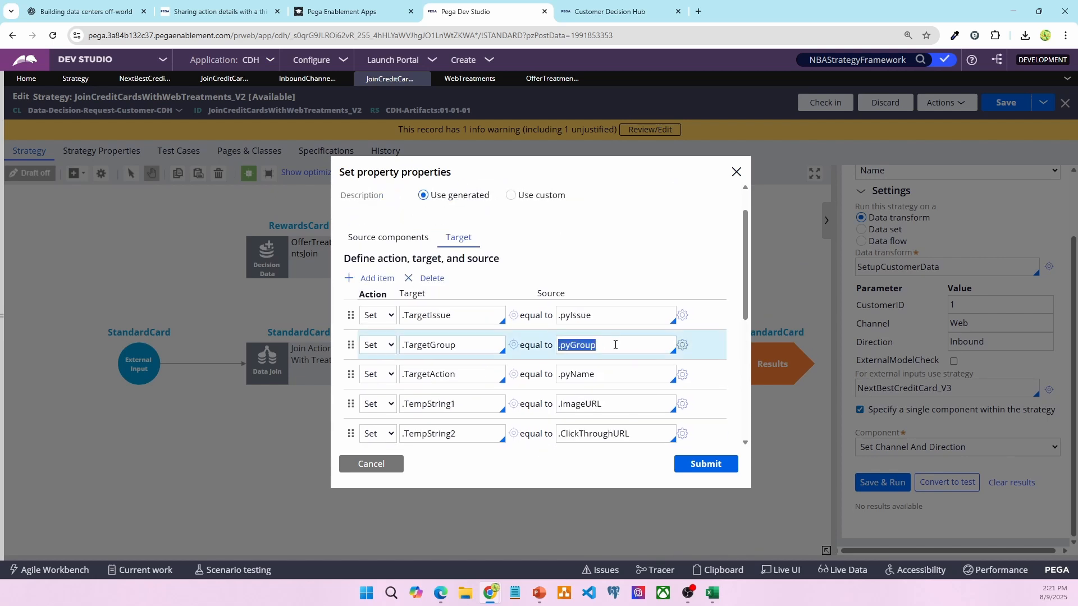
scroll(614, 344, down, 4)
click(433, 358)
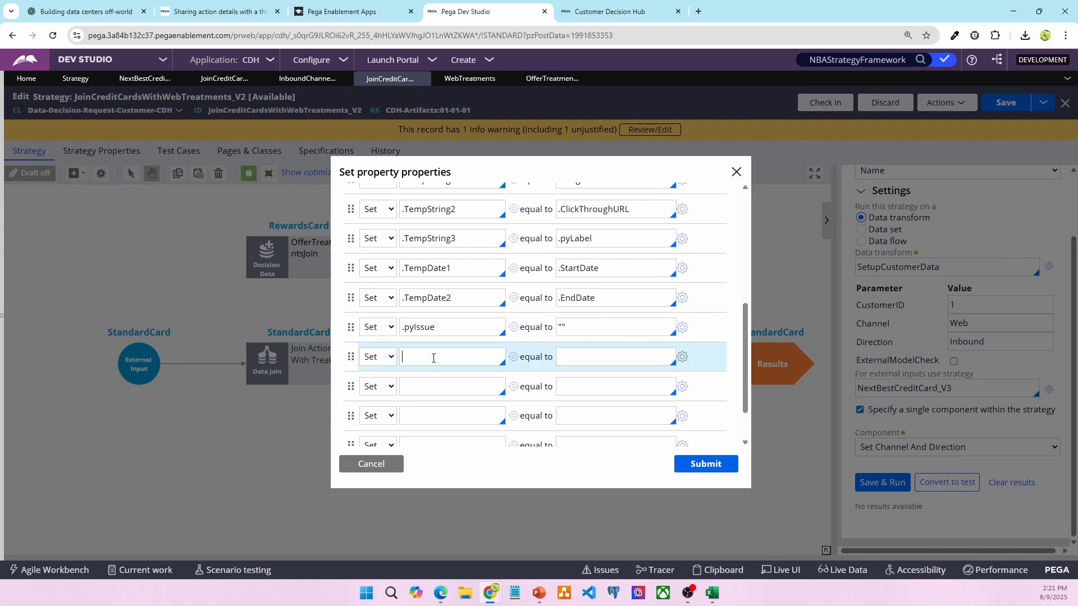
key(ctrl+v)
Reuse the .pyName source name as the target of the item below .pyGroup and set it equal to ""
scroll(647, 355, up, 5)
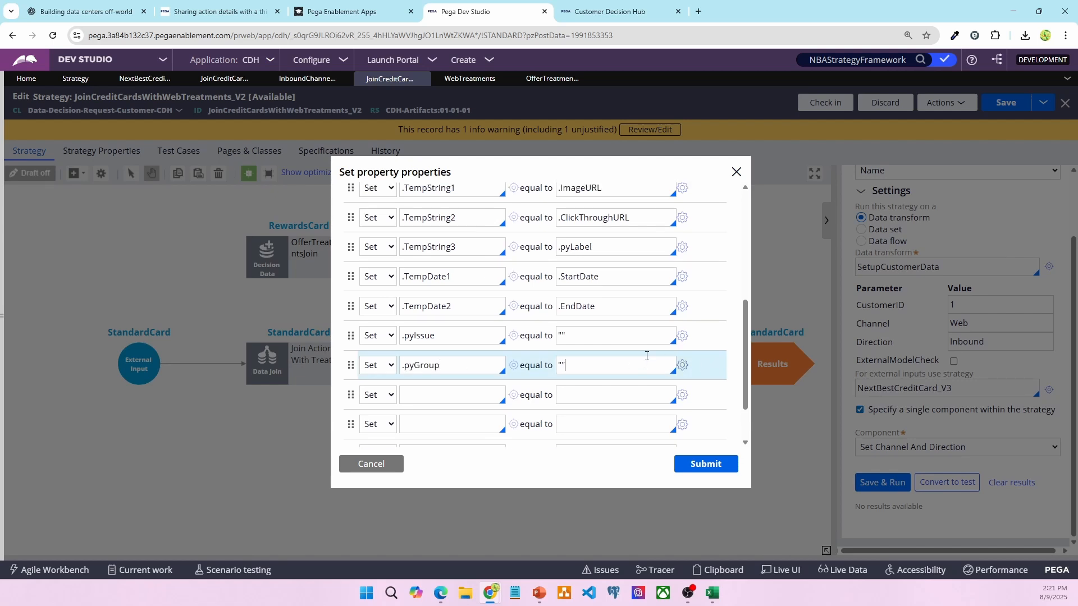
double_click(621, 366)
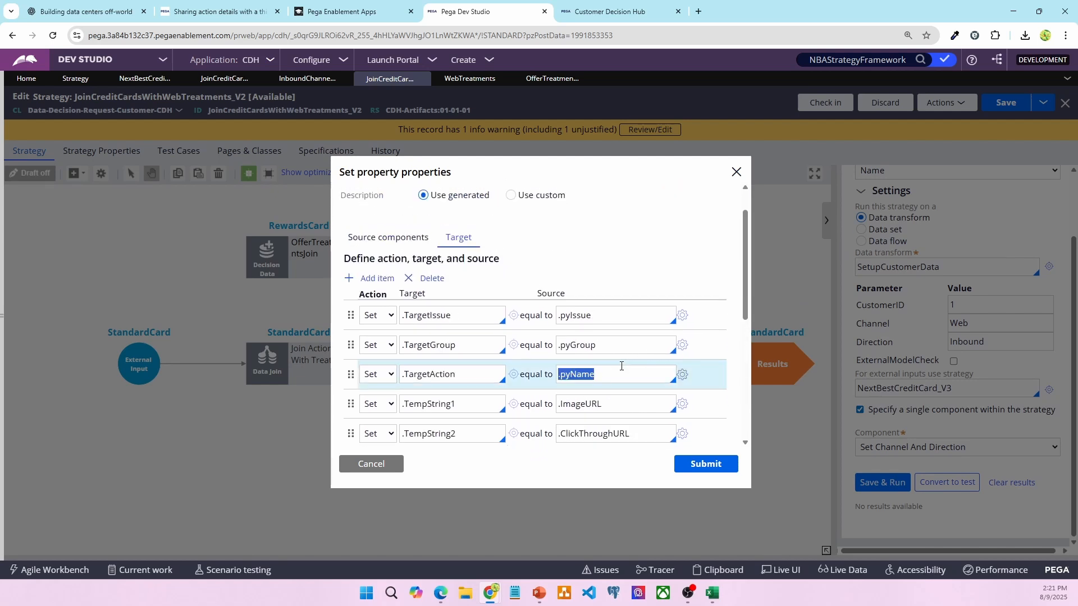
key(ctrl+c)
scroll(621, 367, down, 4)
click(426, 388)
key(ctrl+v)
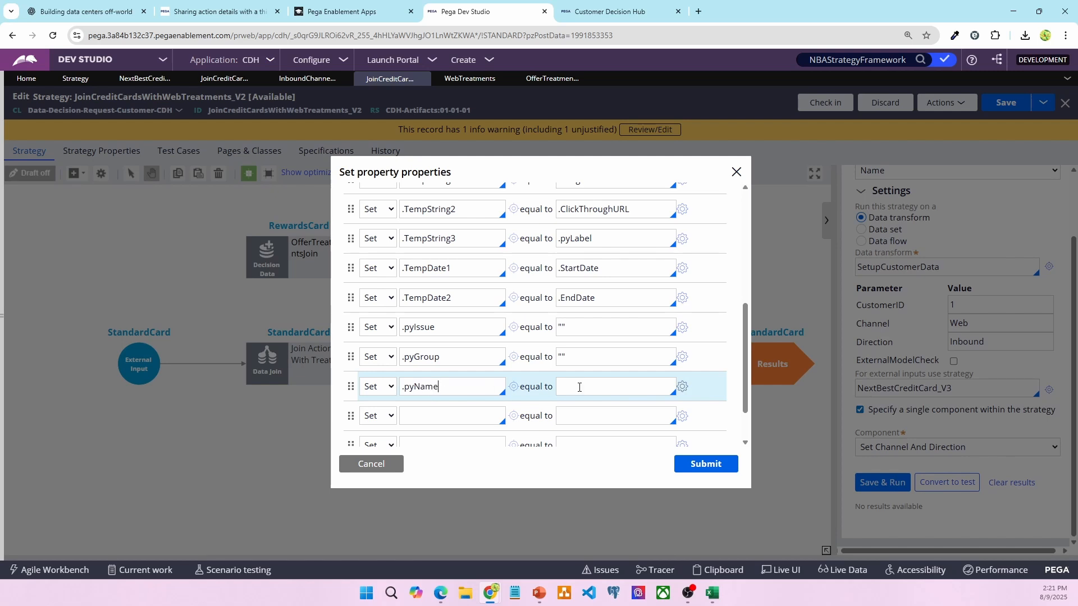
Copy the .ImageURL source name for the empty target item below .pyName
scroll(580, 387, up, 5)
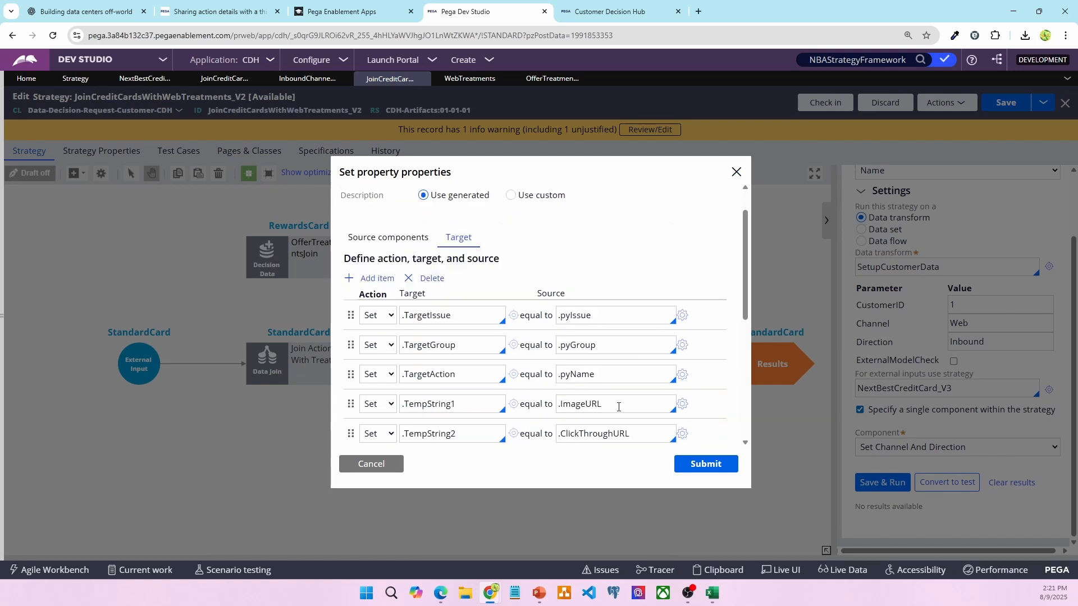
double_click(619, 406)
scroll(619, 404, down, 4)
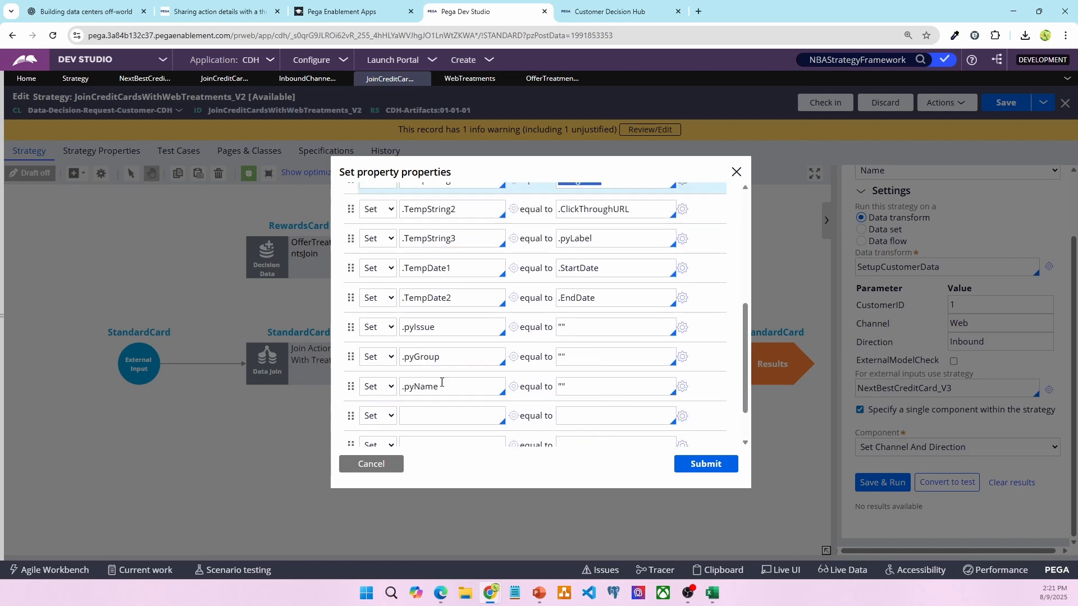
Set the .ImageURL target to an empty string ("") in the next blank row of the Set Property component
click(433, 409)
key(ctrl+v)
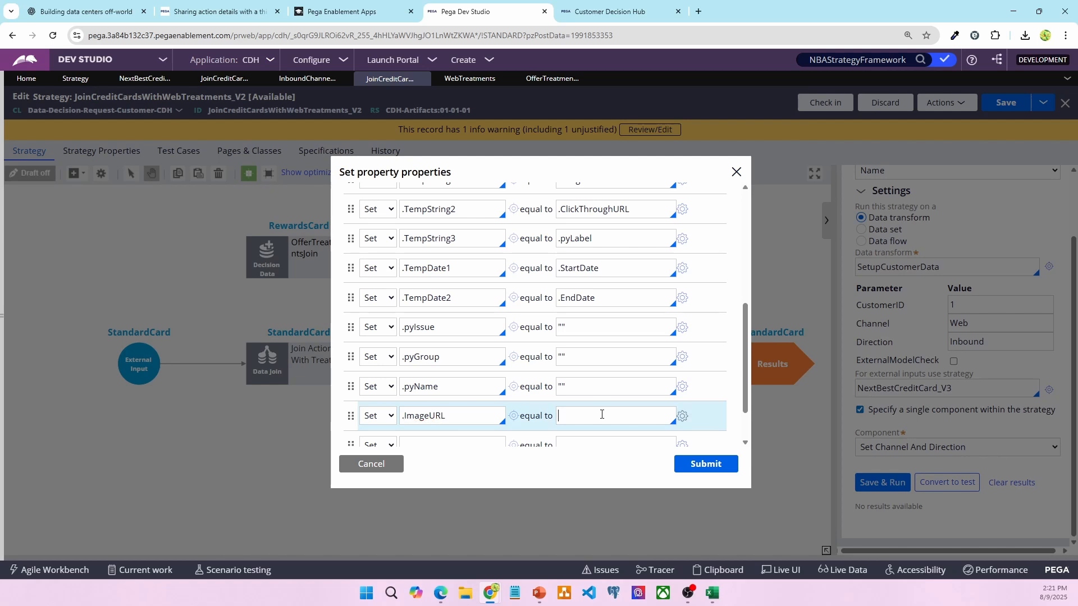
click(601, 414)
Copy the ClickThroughURL property name into the next blank target row and set .ClickThroughURL equal to ""
scroll(602, 414, up, 1)
scroll(601, 414, up, 3)
double_click(621, 434)
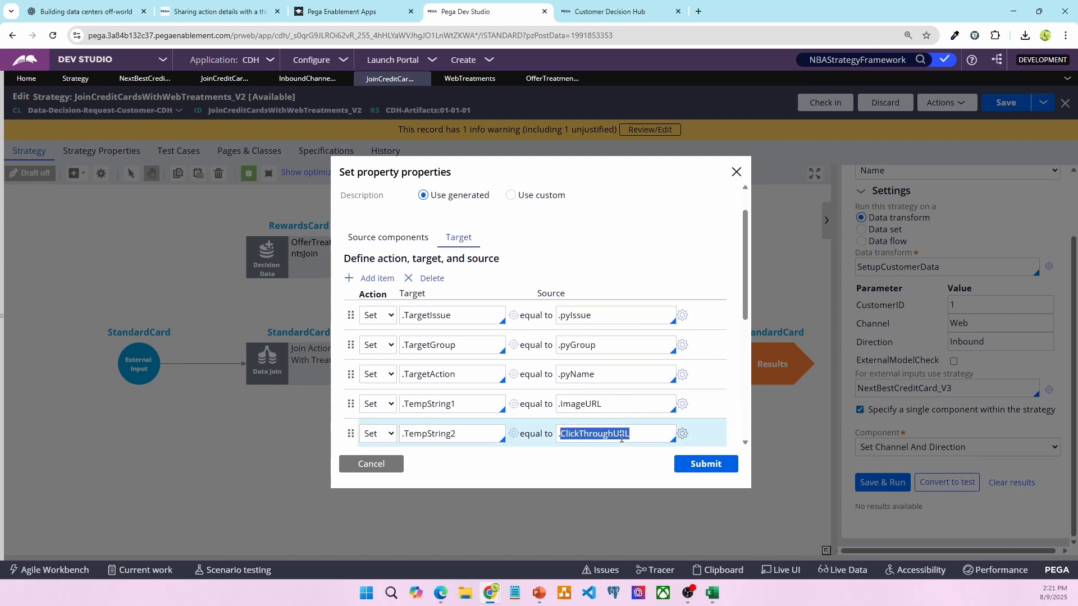
key(ctrl+c)
scroll(621, 435, down, 5)
click(446, 390)
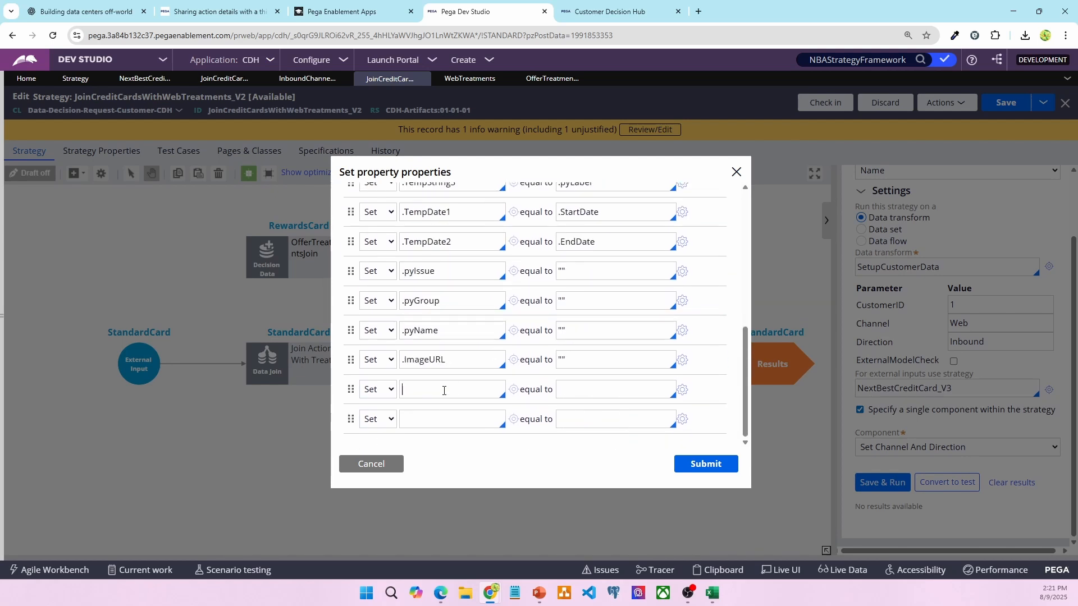
key(ctrl+v)
click(602, 391)
text("")
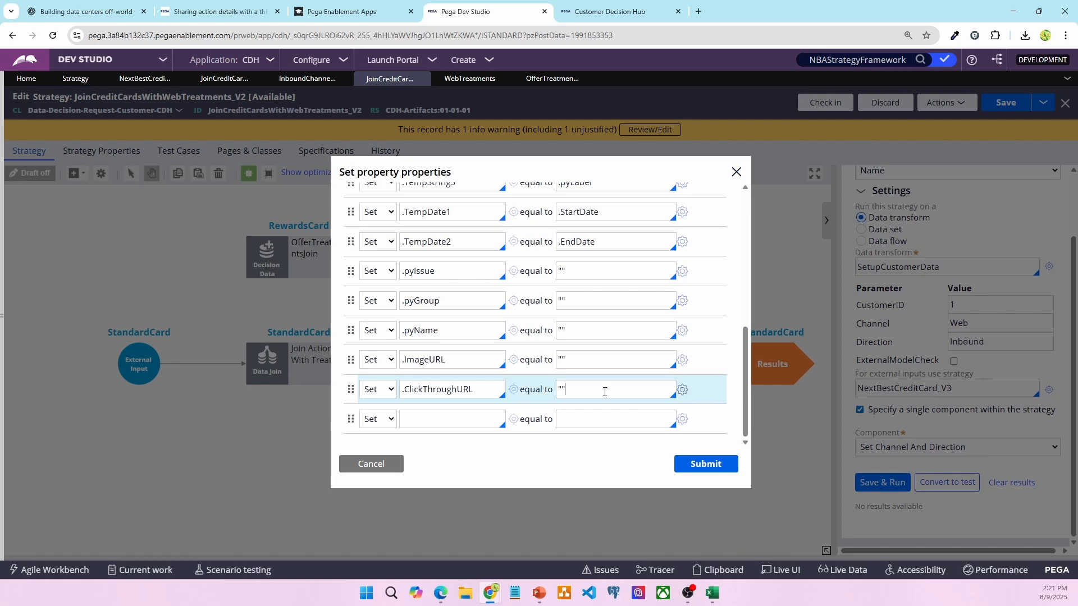
Copy the .StartDate property name into the last blank target row and set it equal to ""
scroll(556, 407, up, 5)
scroll(584, 359, down, 4)
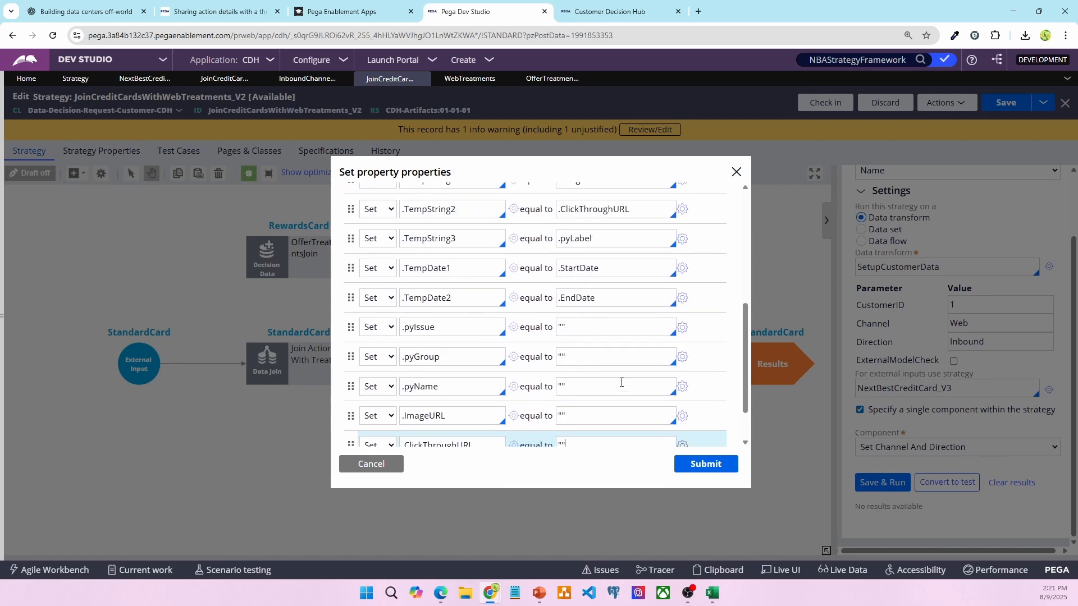
triple_click(608, 266)
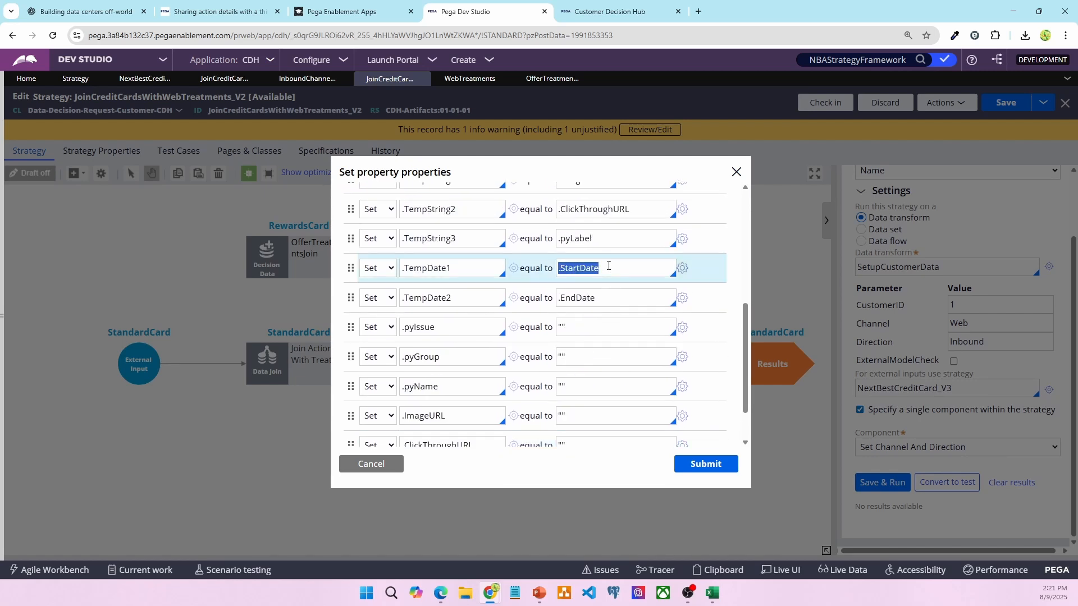
scroll(609, 266, down, 1)
click(449, 419)
key(ctrl+v)
click(611, 418)
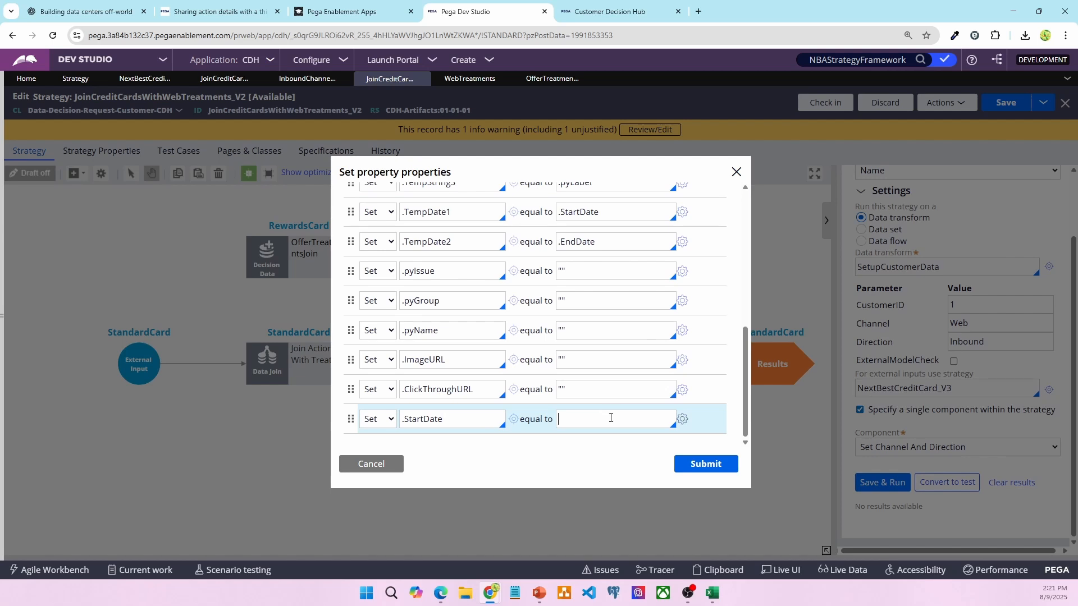
text("")
Copy the .EndDate property name, add a new item for it as the target, and set it equal to ""
triple_click(605, 241)
key(ctrl+c)
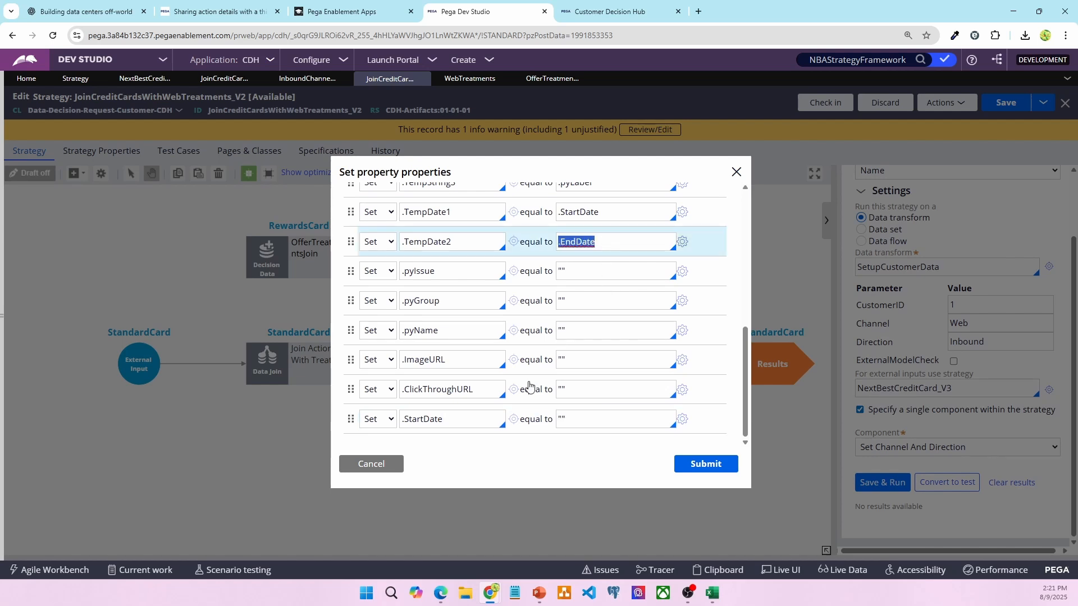
click(471, 420)
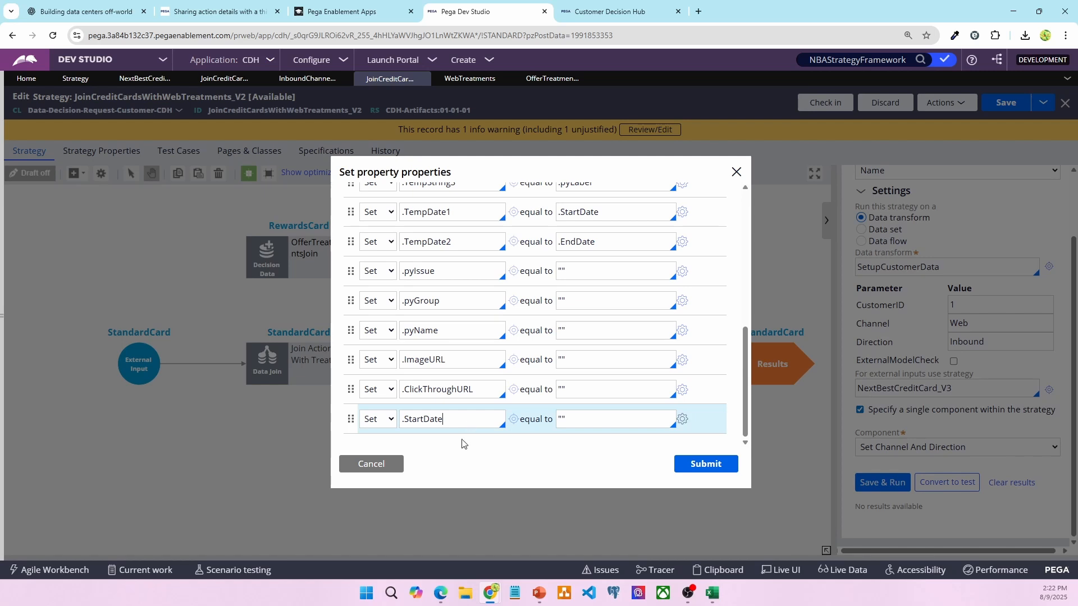
scroll(369, 272, up, 5)
click(373, 280)
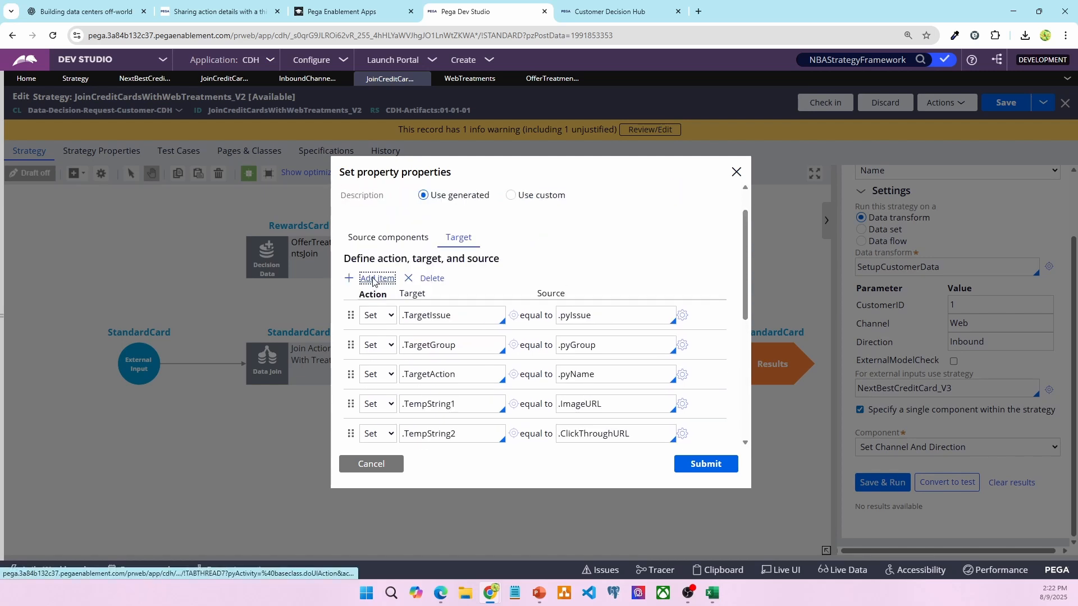
click(480, 419)
key(ctrl+v)
click(618, 416)
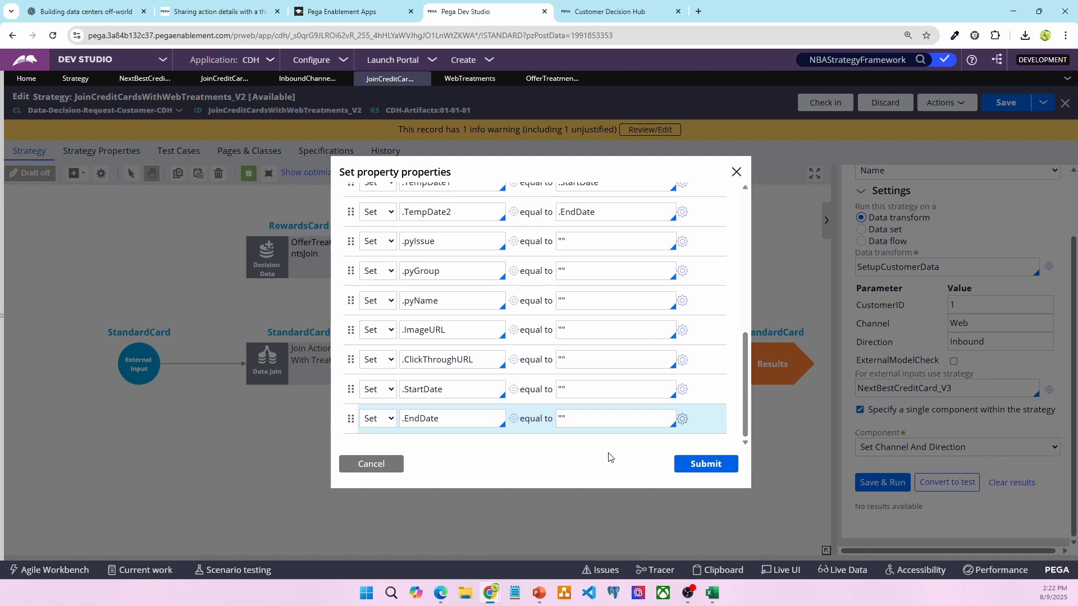
Rename the Set Property component as Save Action Properties and submit its properties
scroll(609, 455, up, 10)
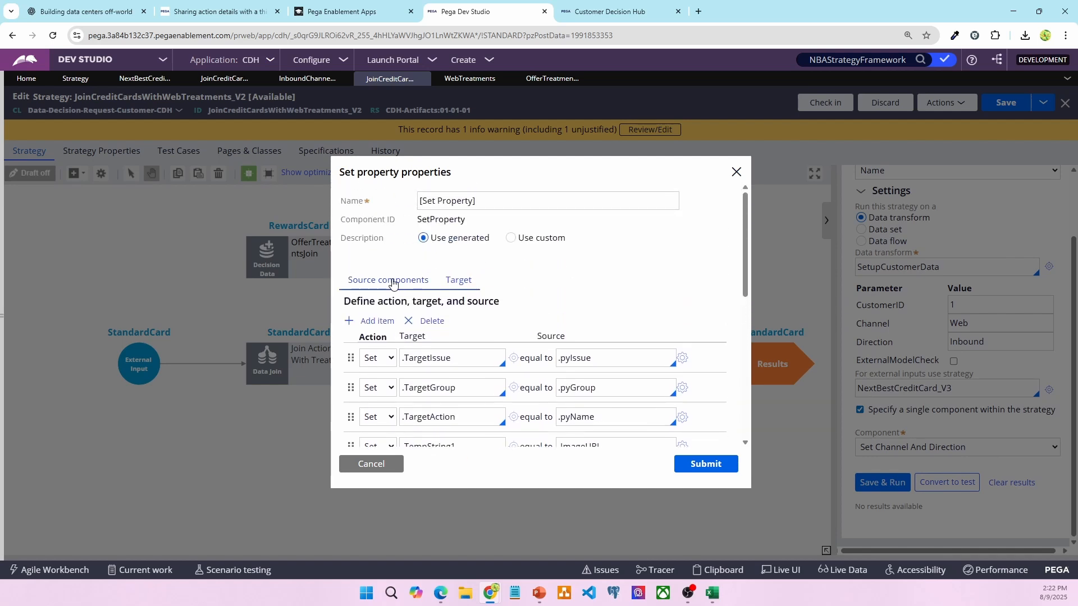
click(496, 202)
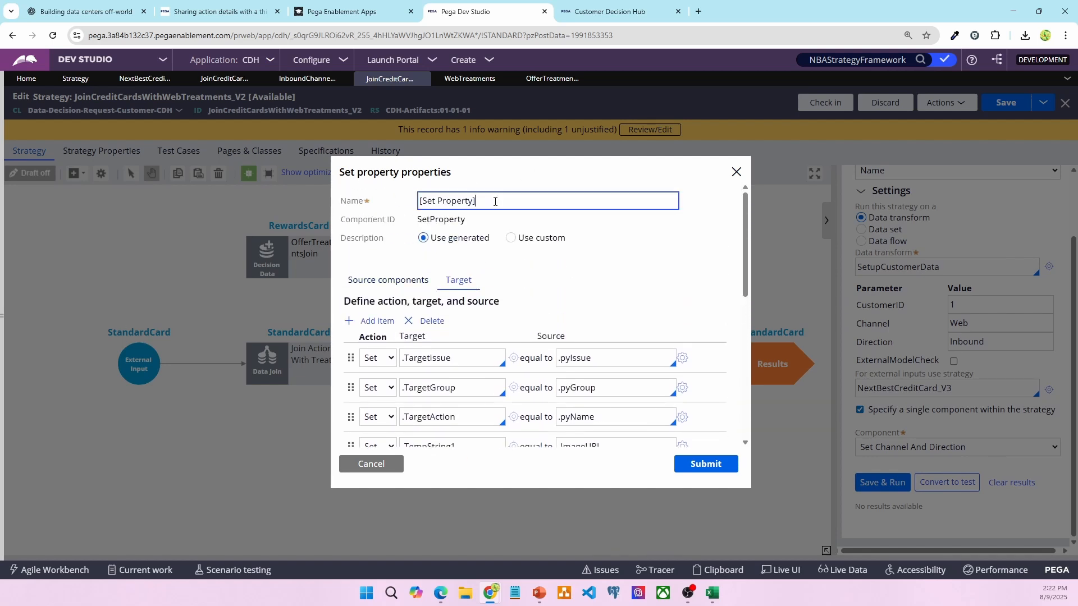
key(ctrl+a)
text(S)
click(706, 464)
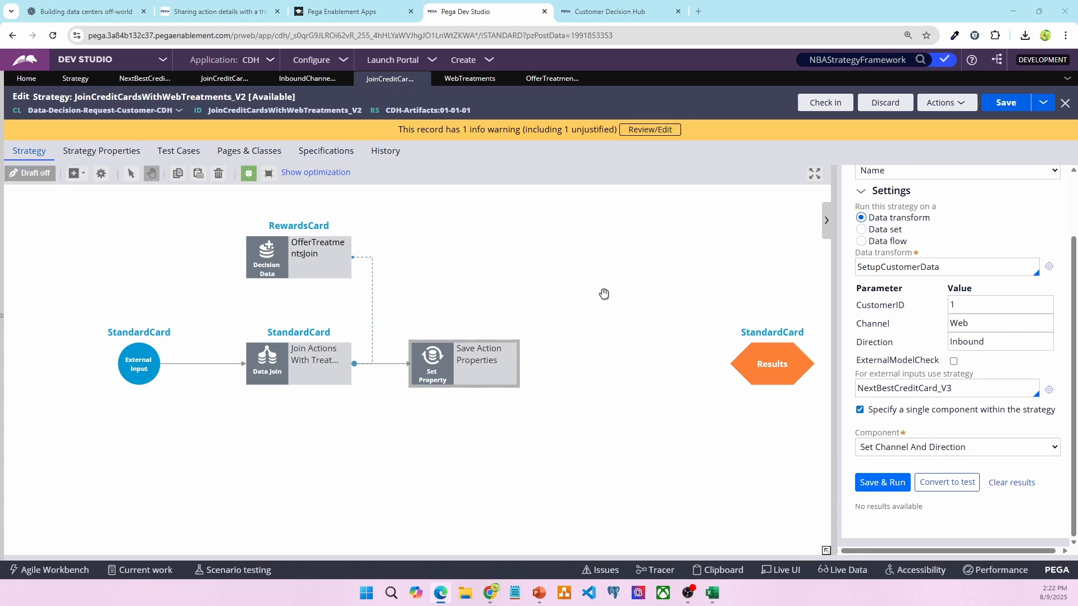
Add a Decision Data component before Results and connect Save Action Properties to it
click(581, 349)
right_click(581, 349)
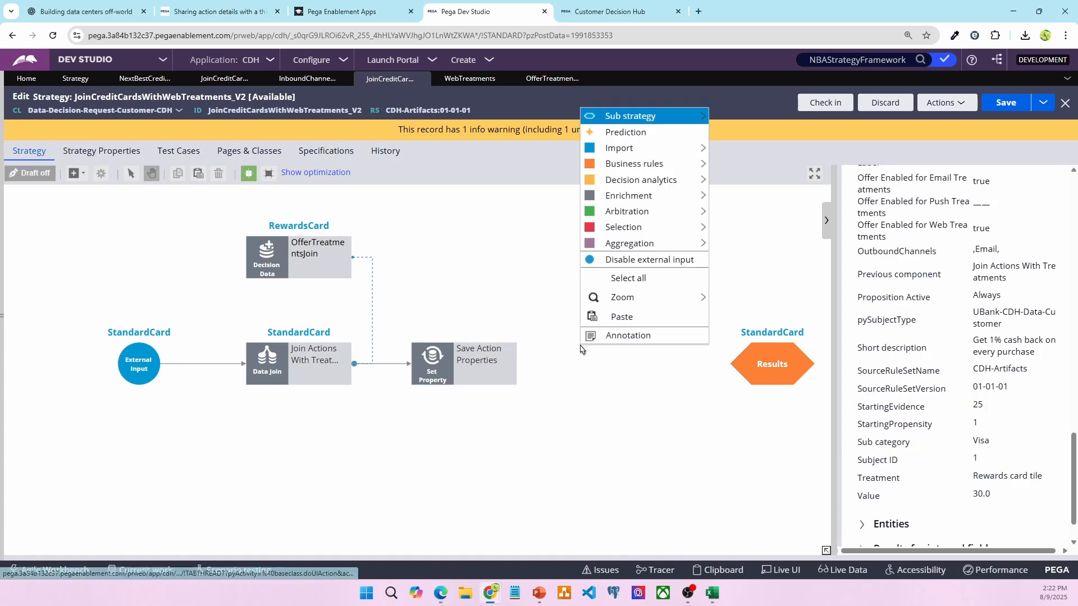
mouse_move(634, 198)
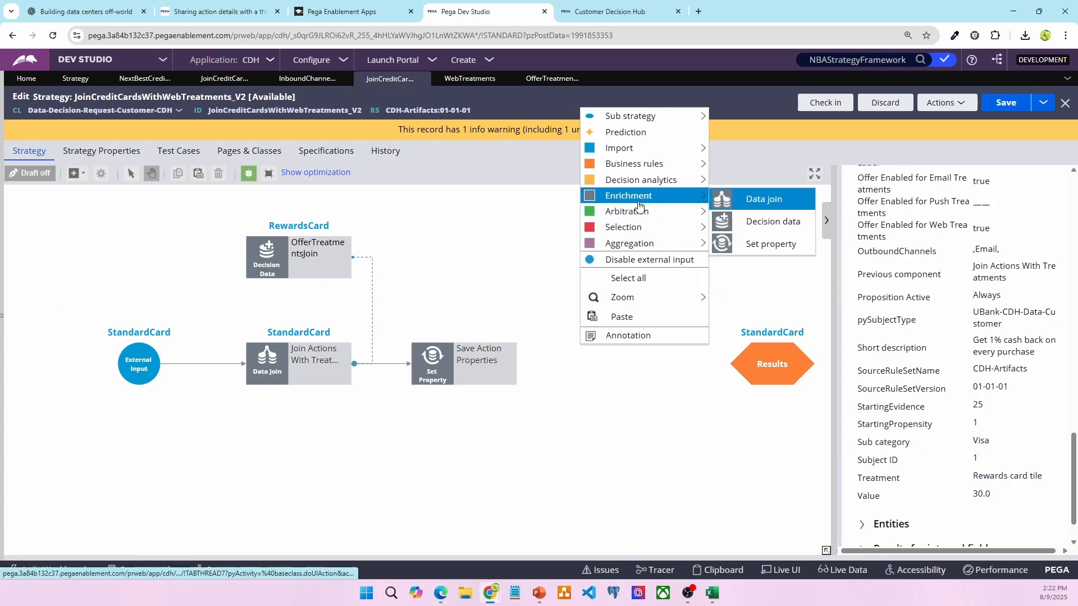
click(773, 222)
drag(533, 369, 629, 364)
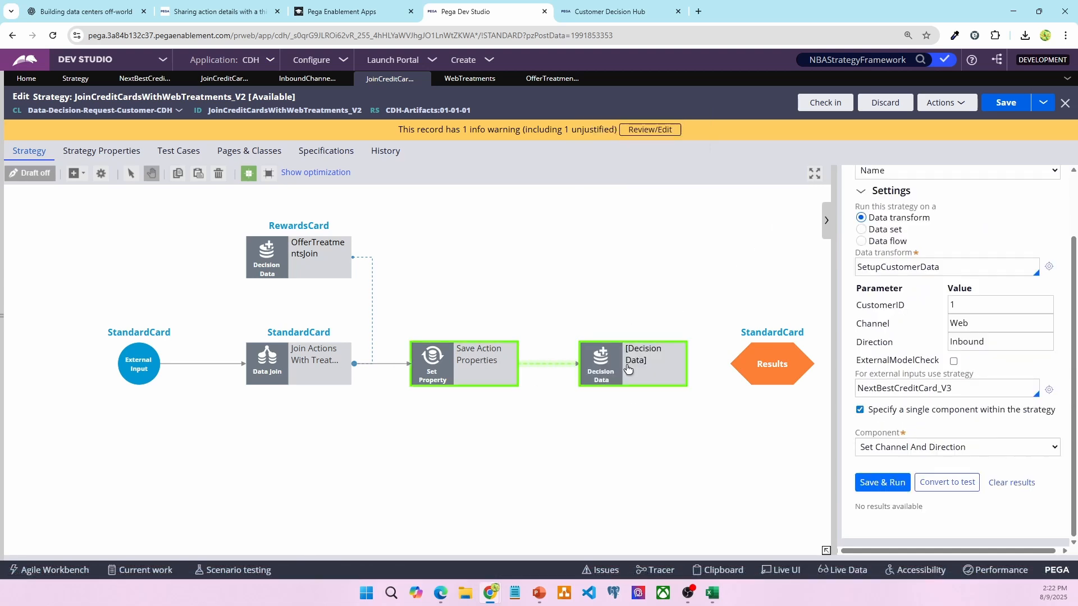
Copy the ID of the WebTreatments rule and enter WebTreatments as the new component's decision data
click(470, 78)
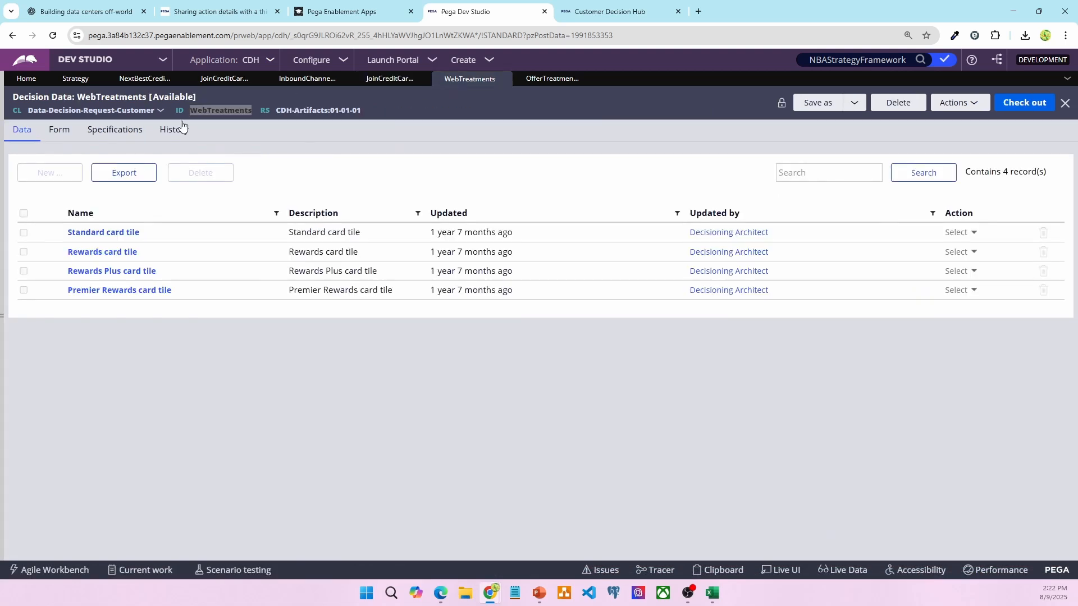
right_click(216, 110)
click(353, 76)
click(390, 78)
click(627, 380)
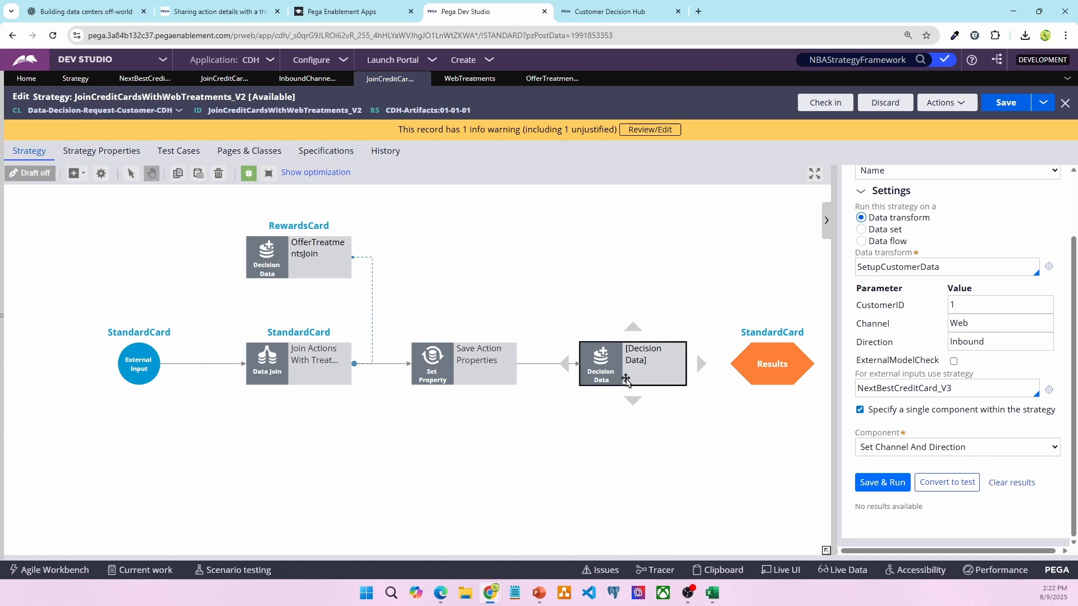
double_click(626, 380)
click(531, 362)
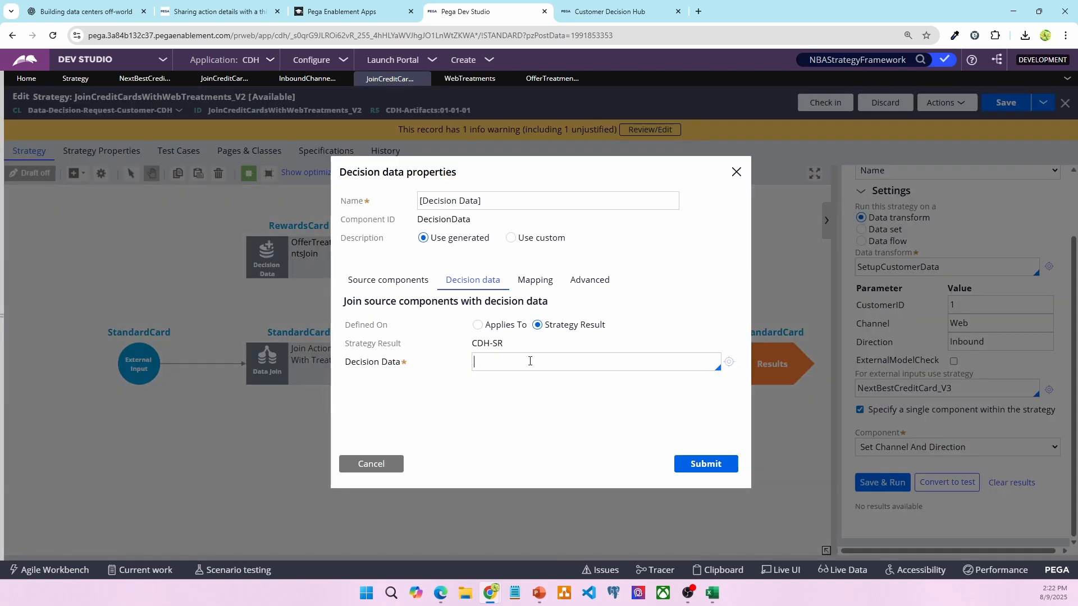
text(WebTreatments)
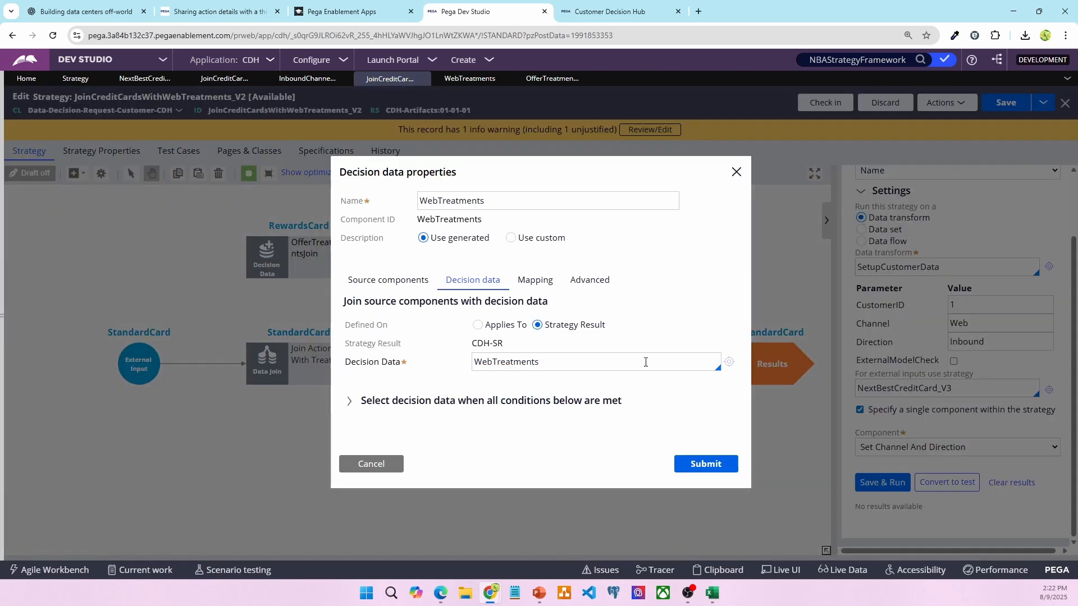
Try to add a selection condition matching the component's .pyTreatment to a property of the WebTreatments rule
click(393, 401)
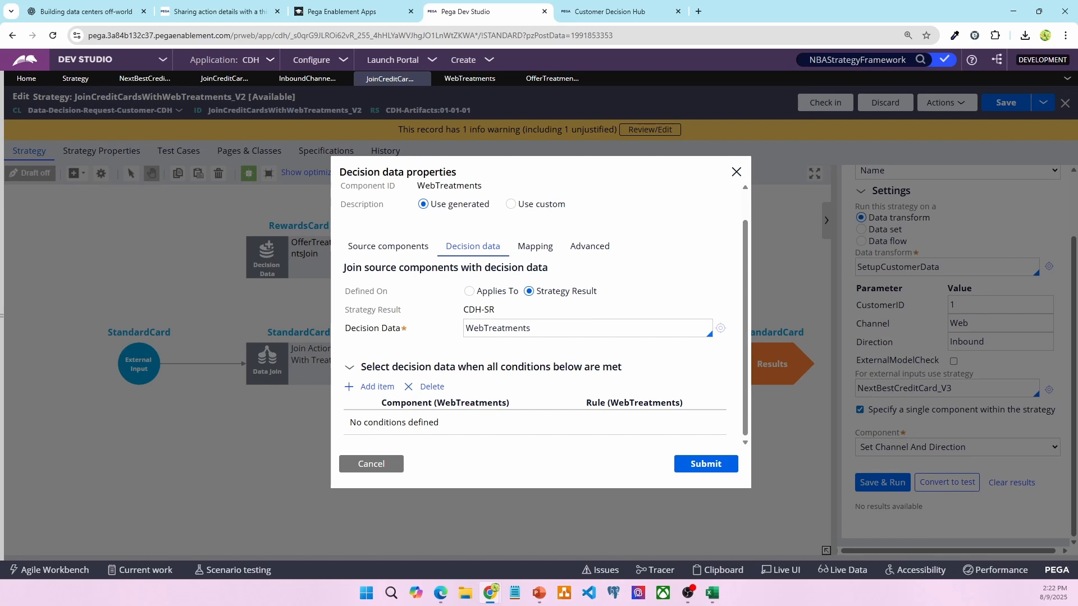
key(alt+Tab)
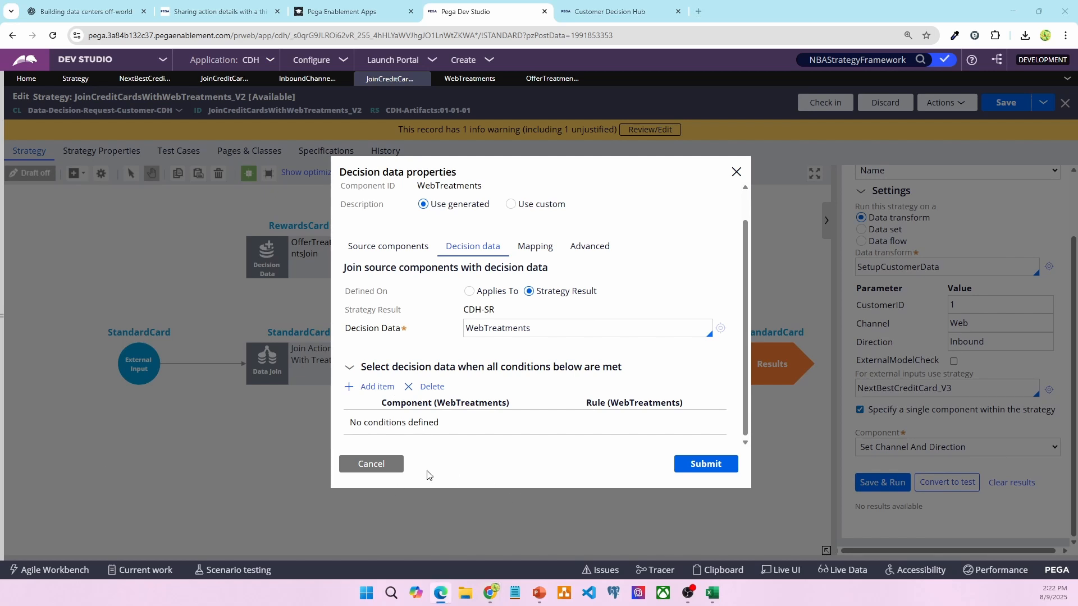
click(373, 386)
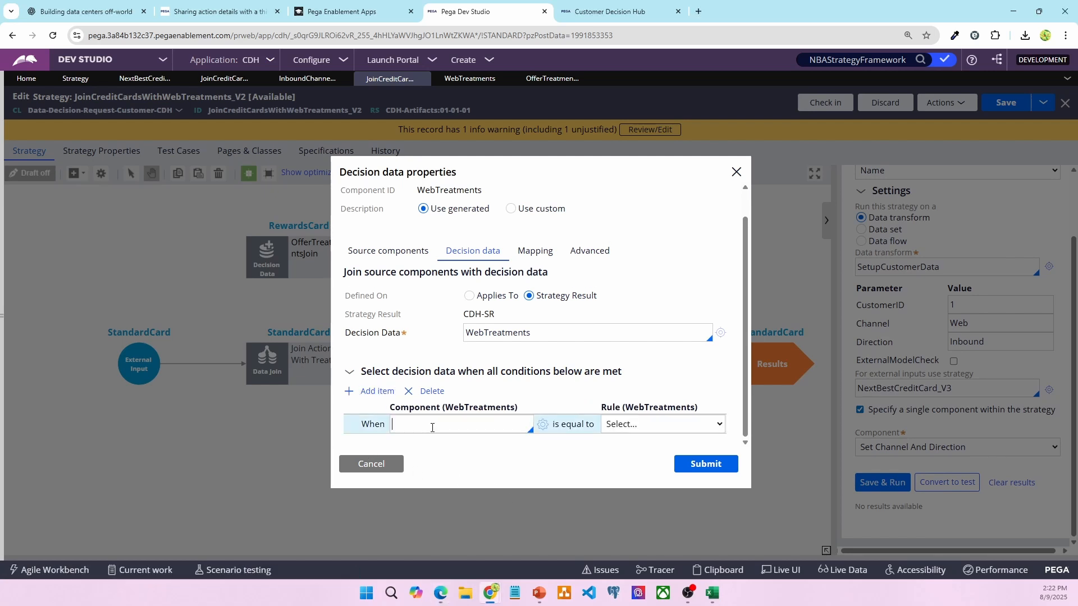
text(.pyTreatment)
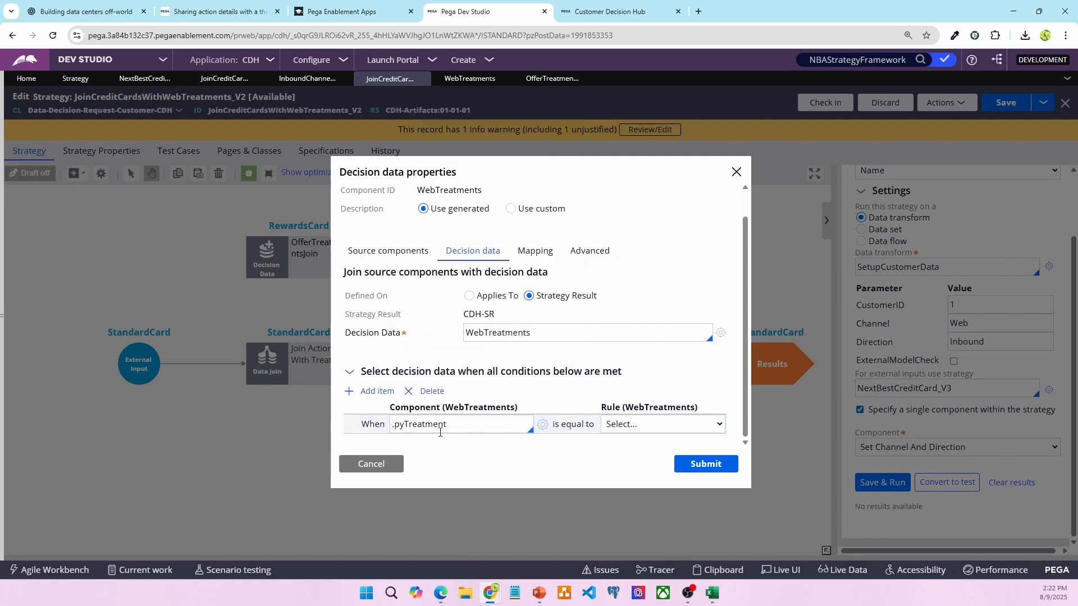
click(642, 429)
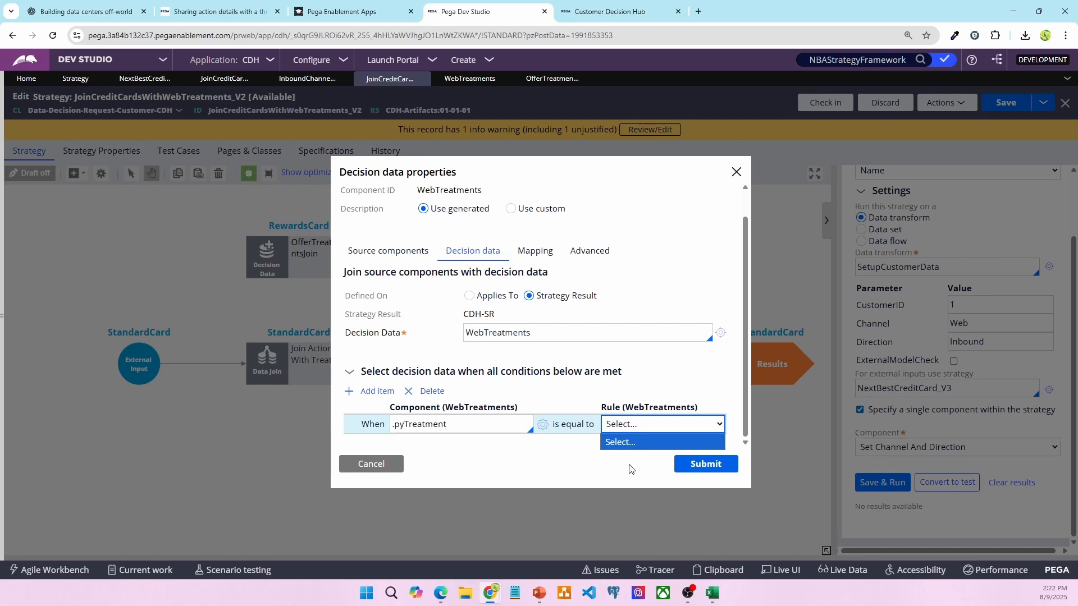
click(630, 425)
click(631, 427)
Examine the name of the Standard card tile treatment in the WebTreatments decision data, and return to the strategy
click(470, 78)
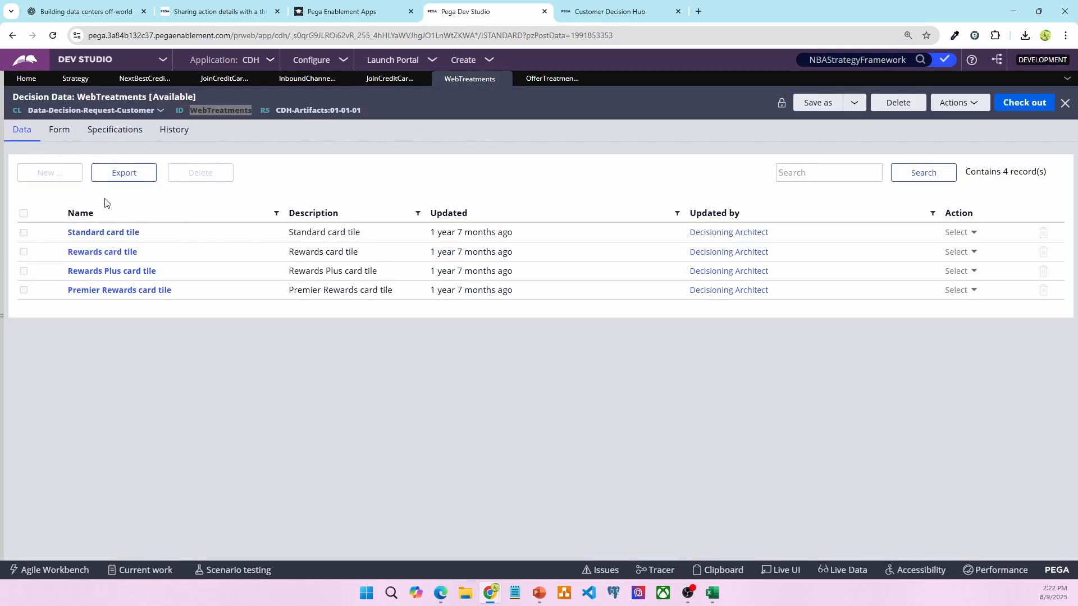
click(88, 233)
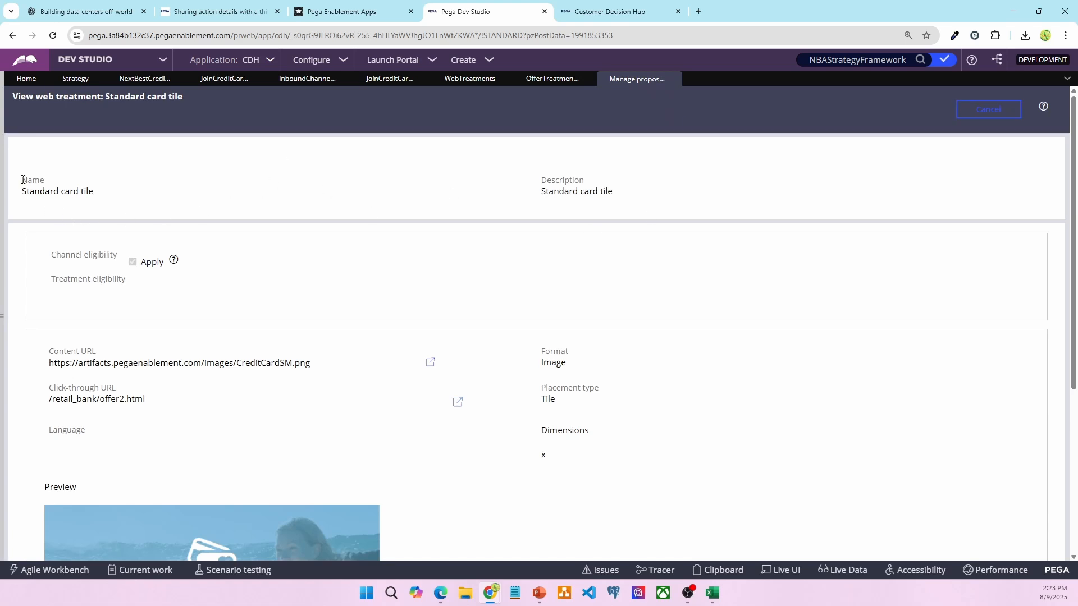
drag(21, 176, 115, 197)
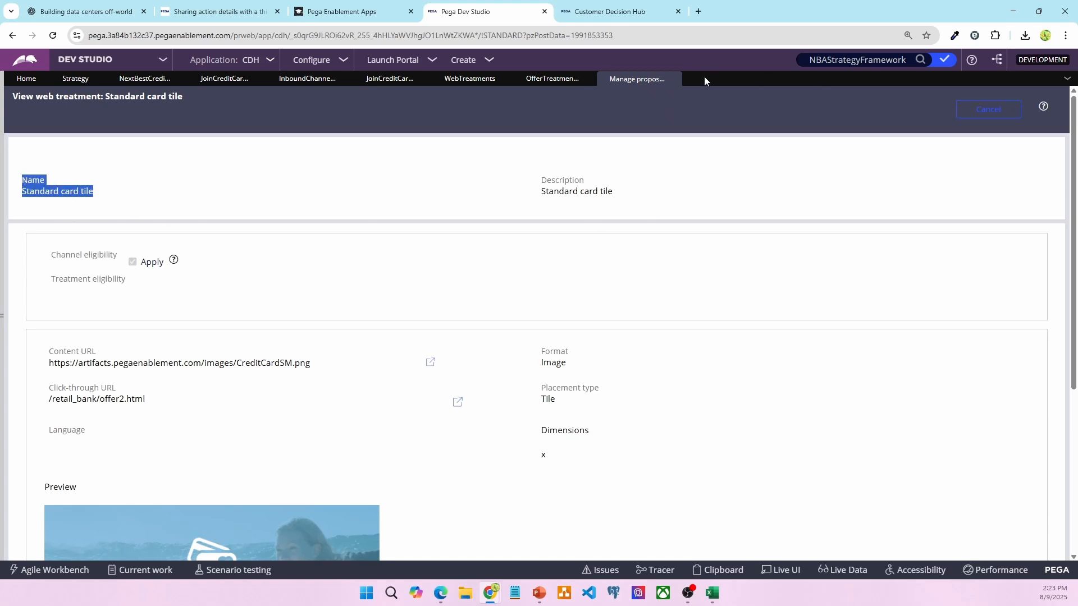
click(674, 80)
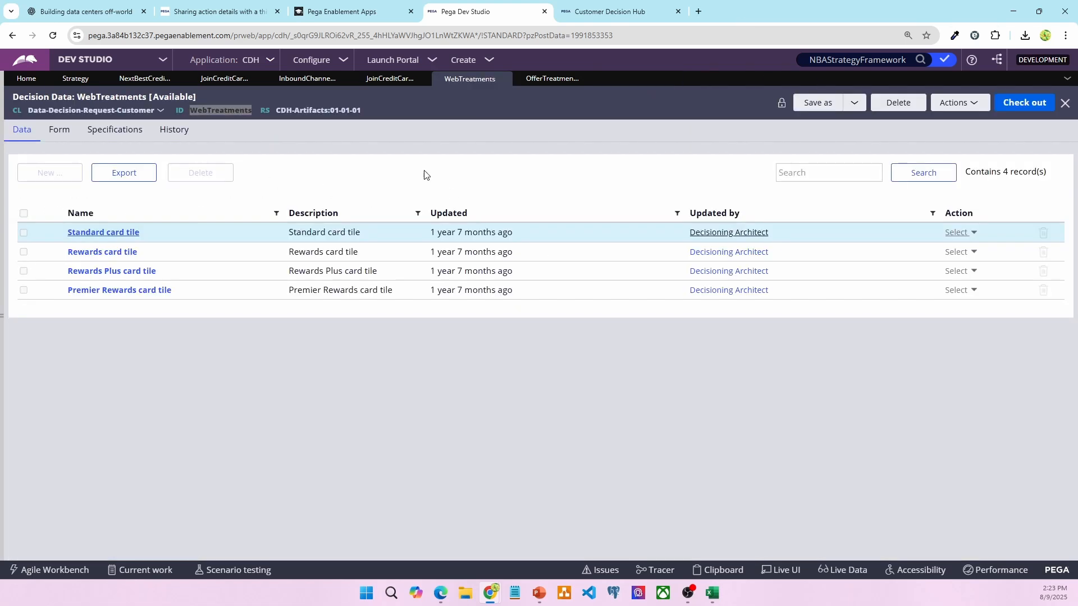
click(388, 79)
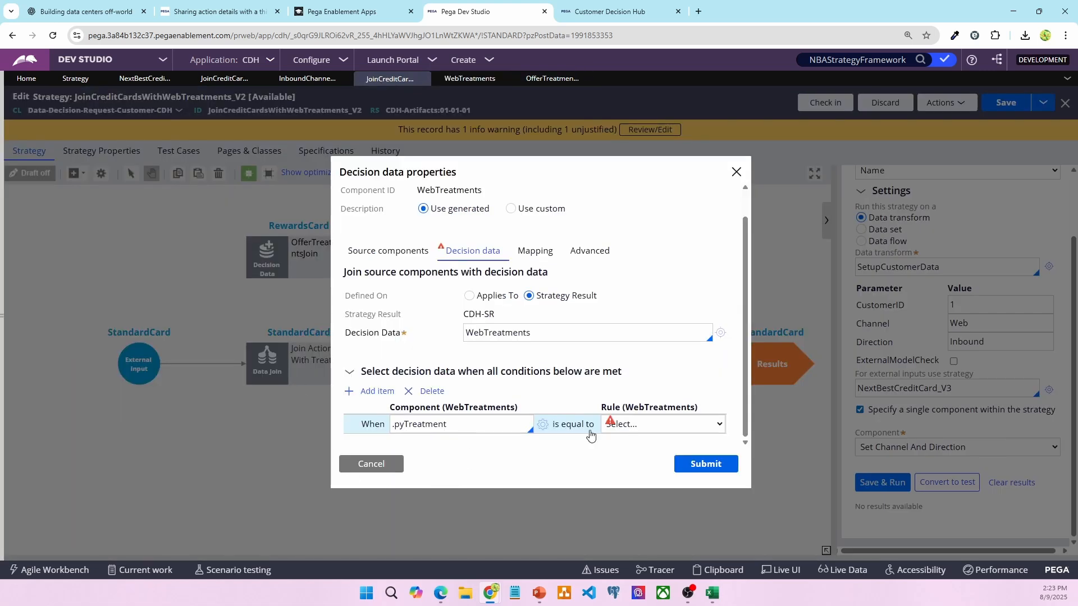
Recheck the rule property choices for the .pyTreatment condition and delete that condition
click(622, 429)
click(621, 429)
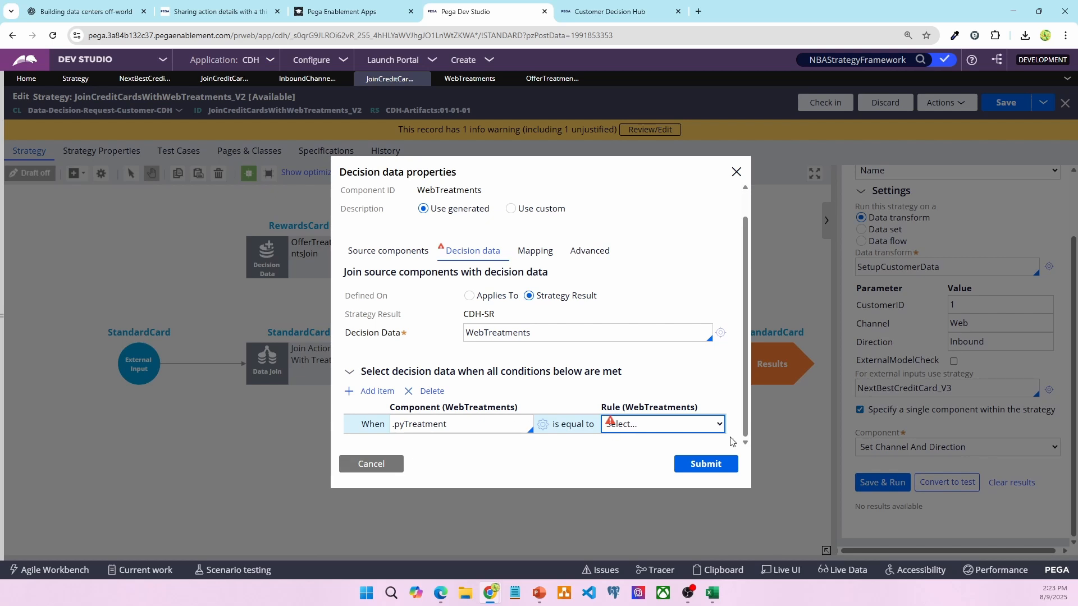
click(432, 392)
Define the WebTreatments component's decision data on Applies To and enter WebTreatments as the decision data
click(715, 469)
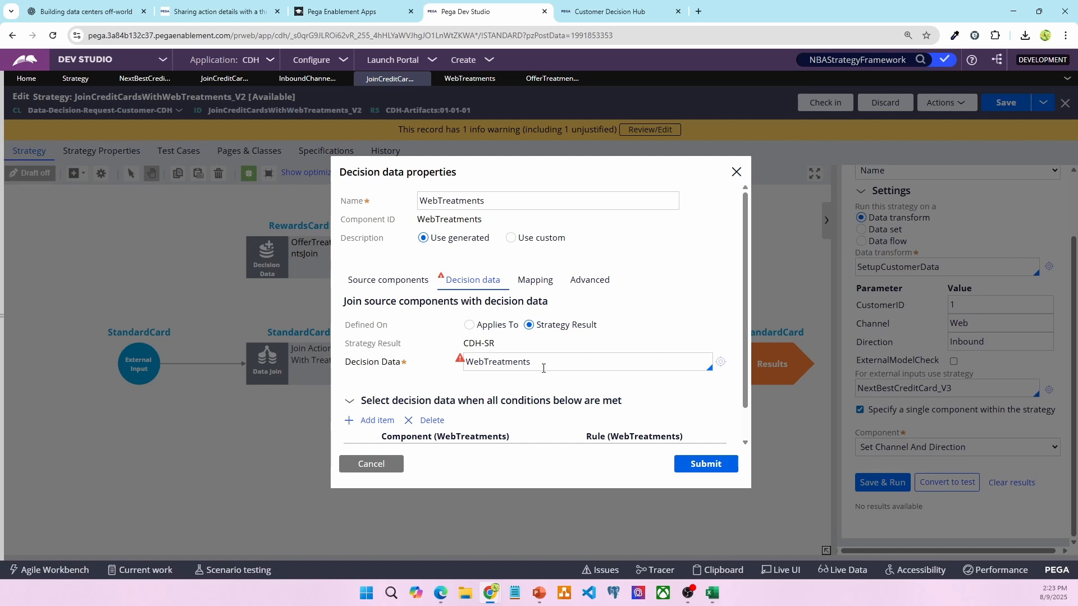
mouse_move(463, 362)
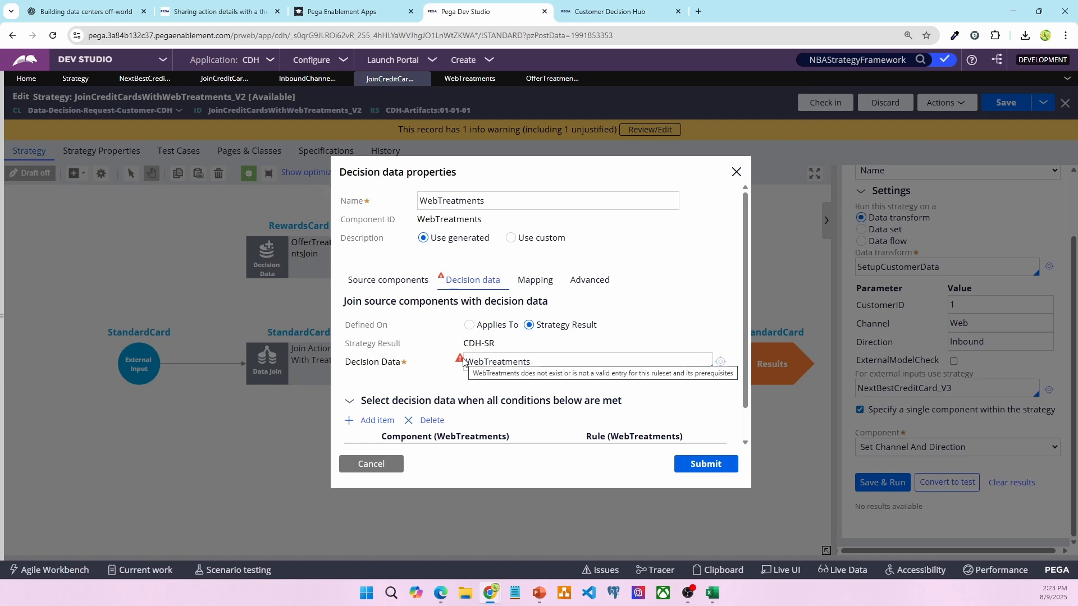
click(469, 325)
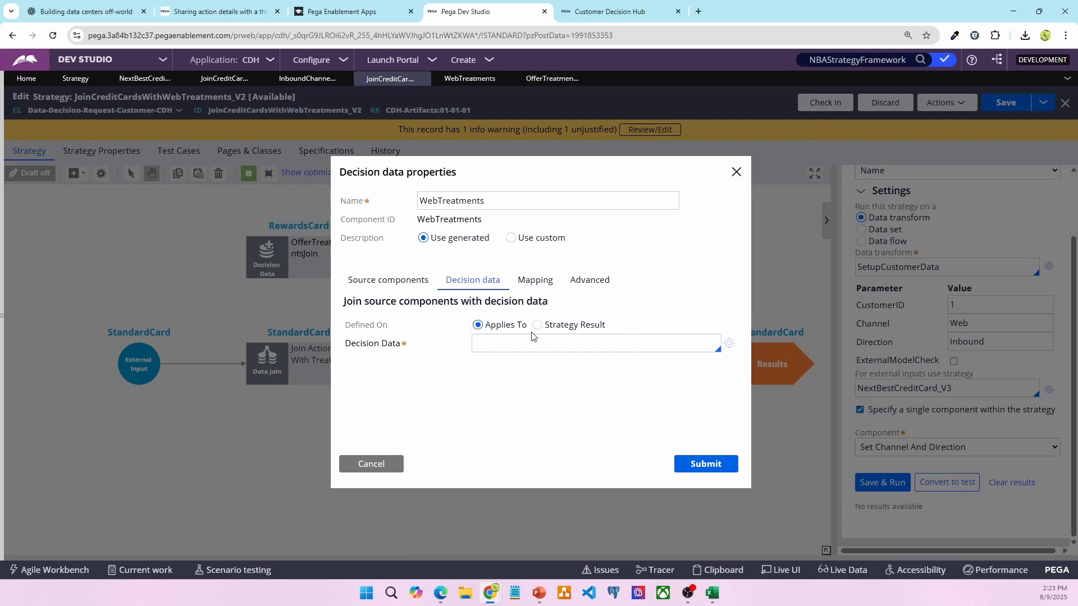
text(WebTreatments)
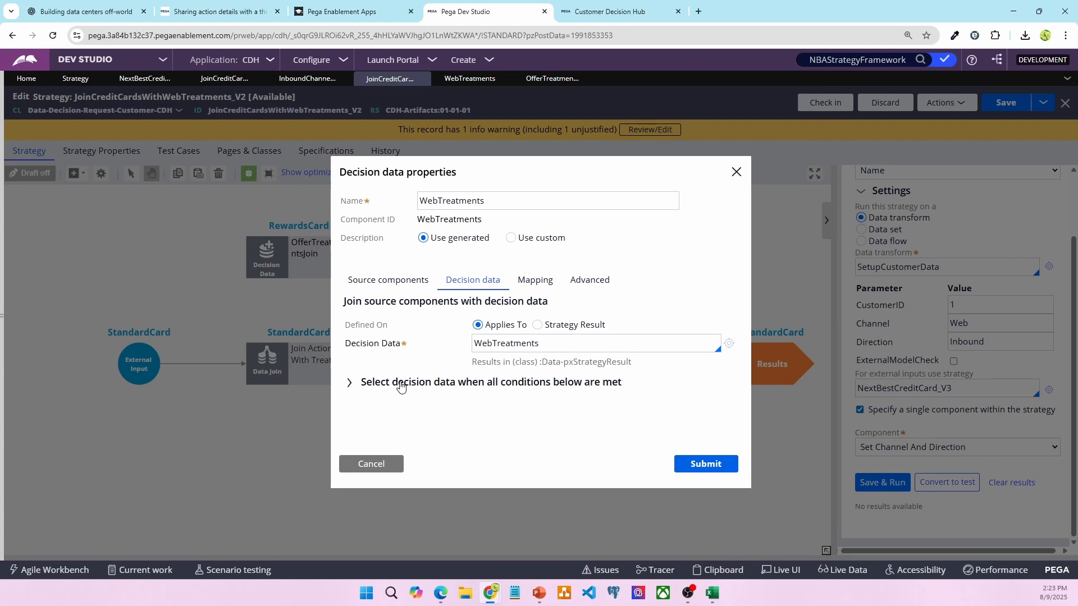
Add a selection condition where the component's .pyTreatment is equal to the rule's pyName
click(400, 387)
click(466, 79)
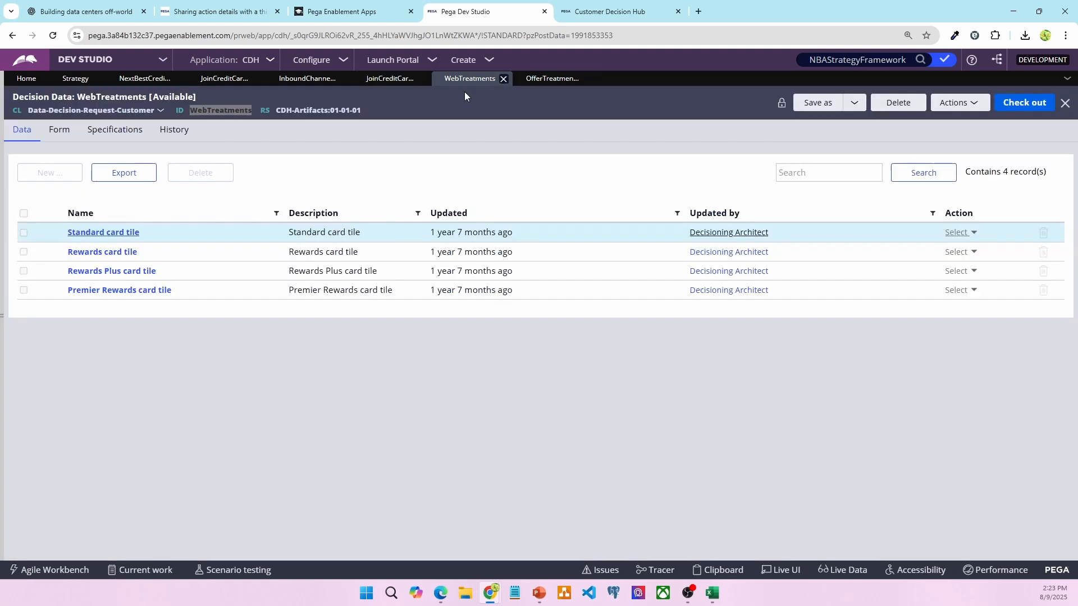
click(389, 78)
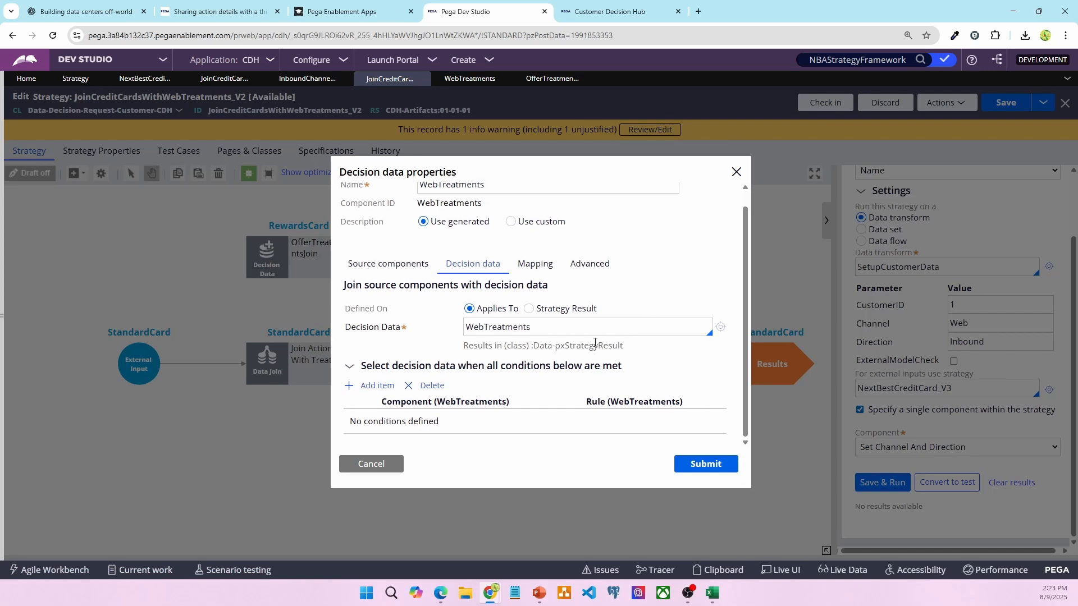
click(376, 386)
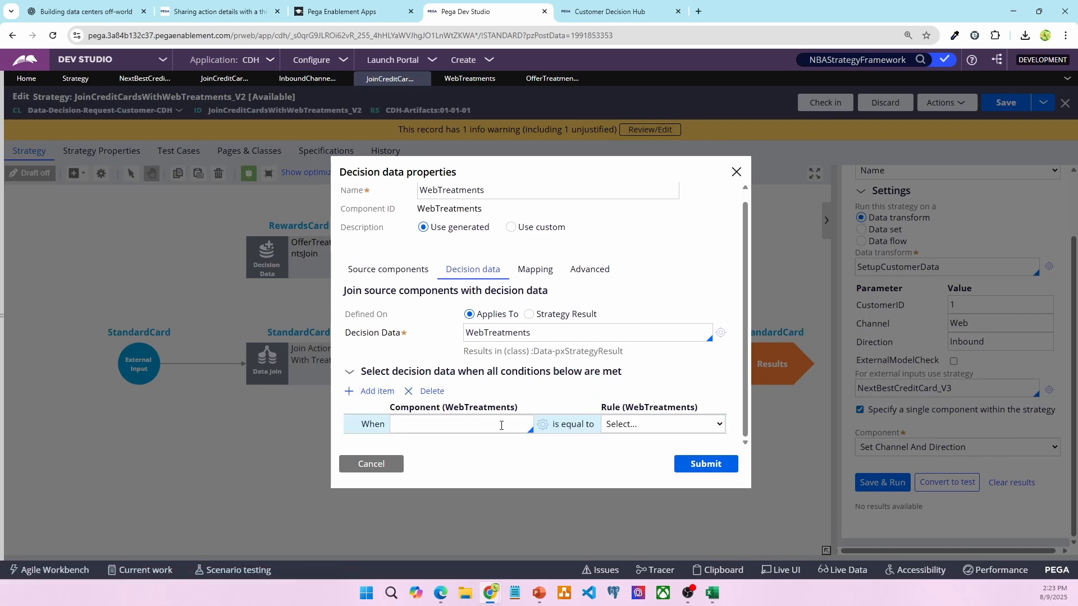
text(.pyTreatment)
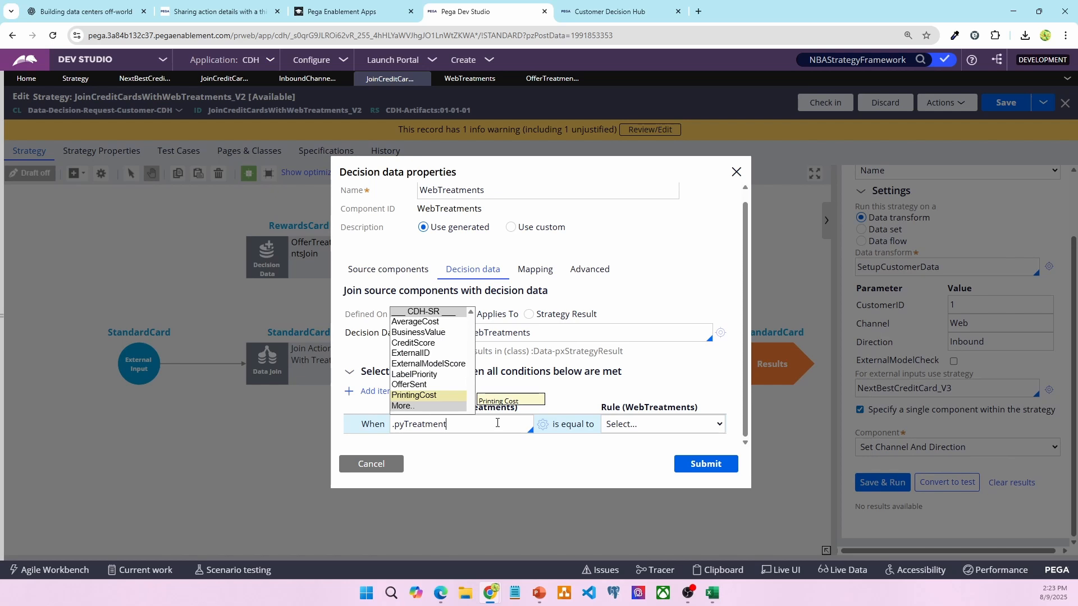
click(643, 428)
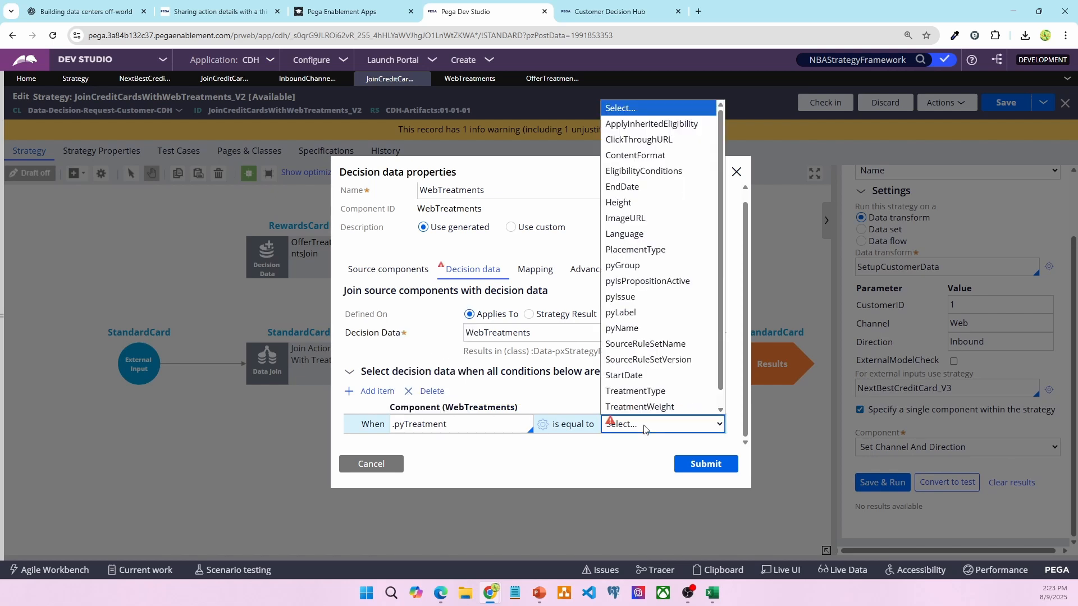
click(644, 429)
click(645, 434)
scroll(640, 279, down, 1)
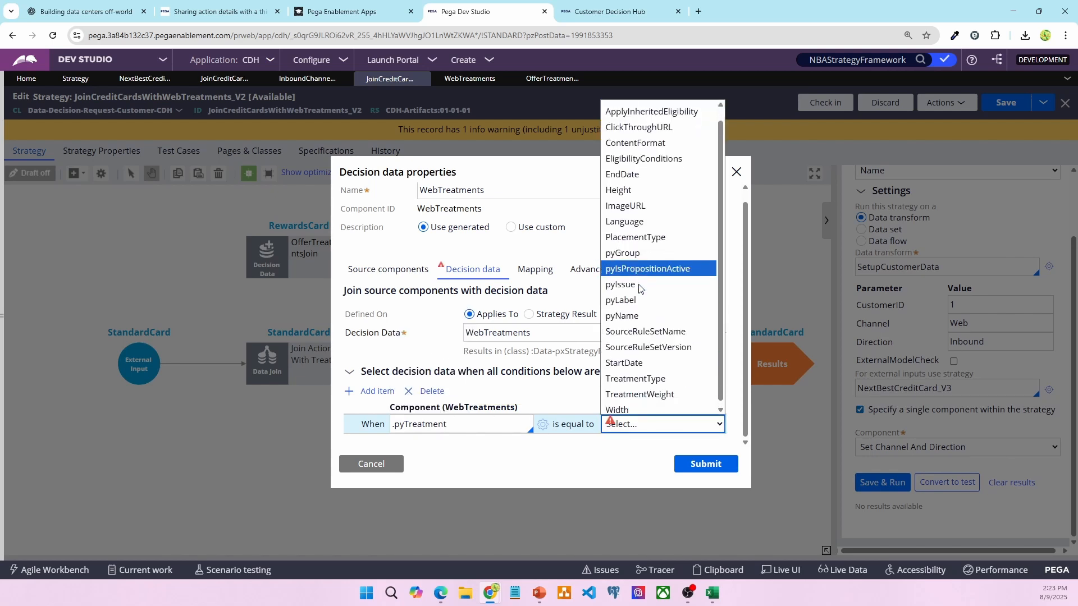
scroll(641, 330, up, 1)
click(641, 331)
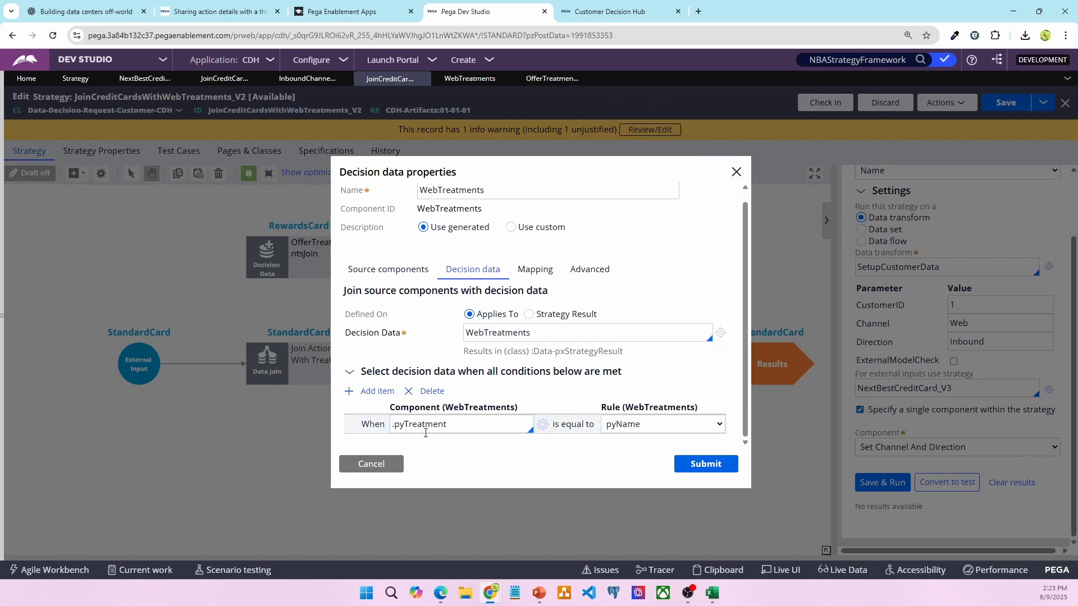
Review the automatically mapped properties of the WebTreatments component and submit its settings
click(535, 269)
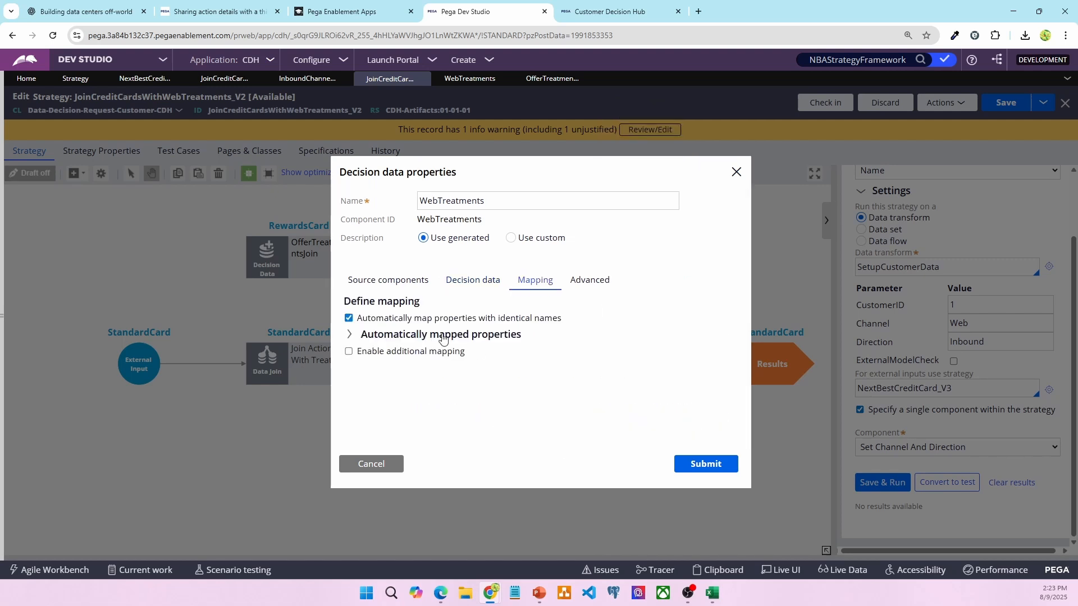
click(441, 335)
scroll(493, 409, down, 3)
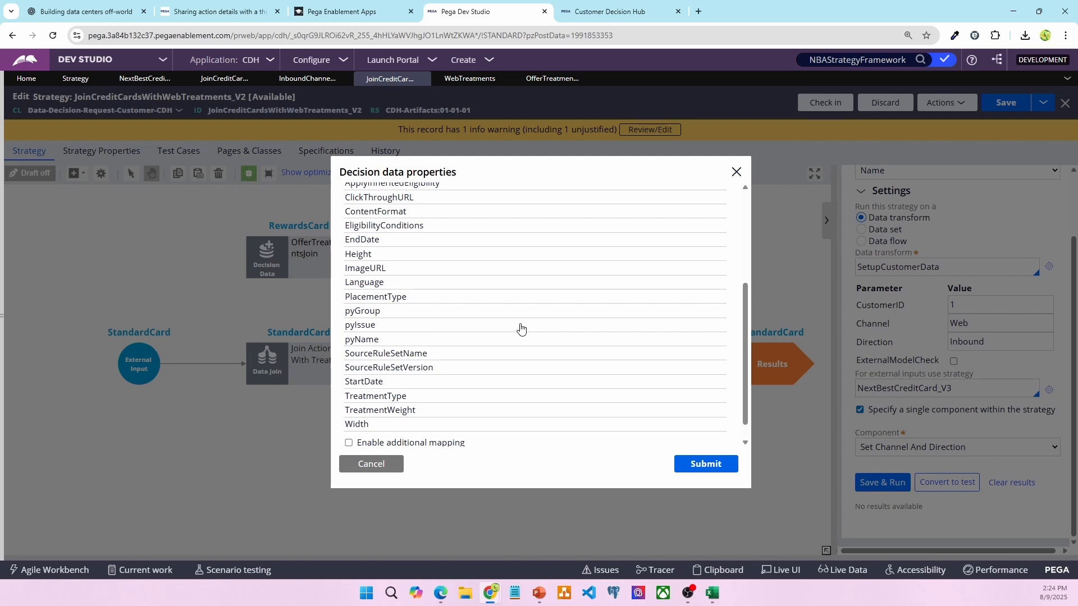
click(698, 464)
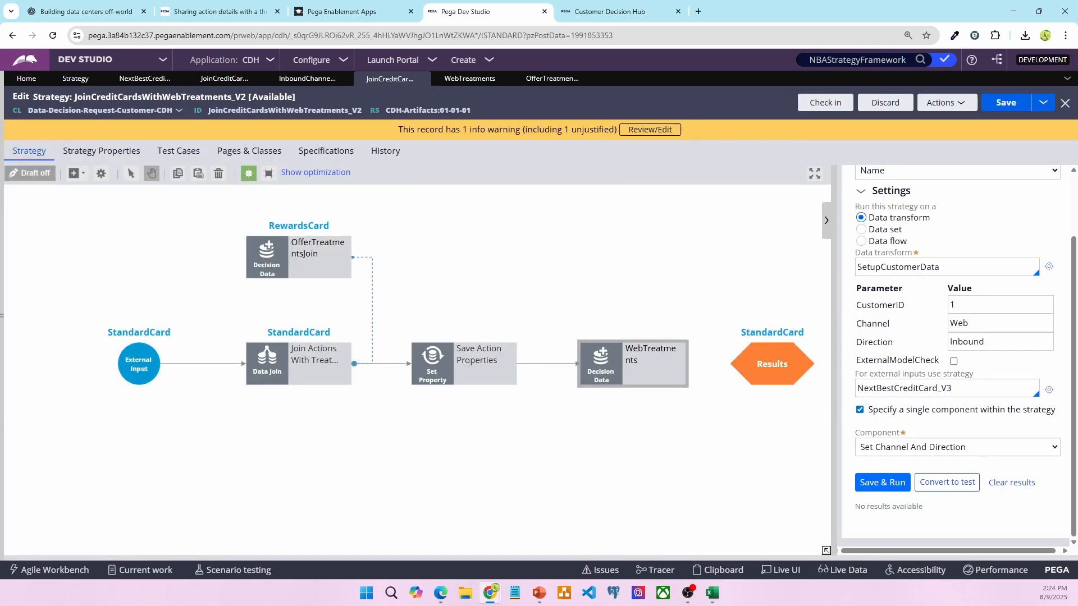
Move Save Action Properties and WebTreatments closer to the preceding components, and move Results well away from WebTreatments
key(alt+Tab)
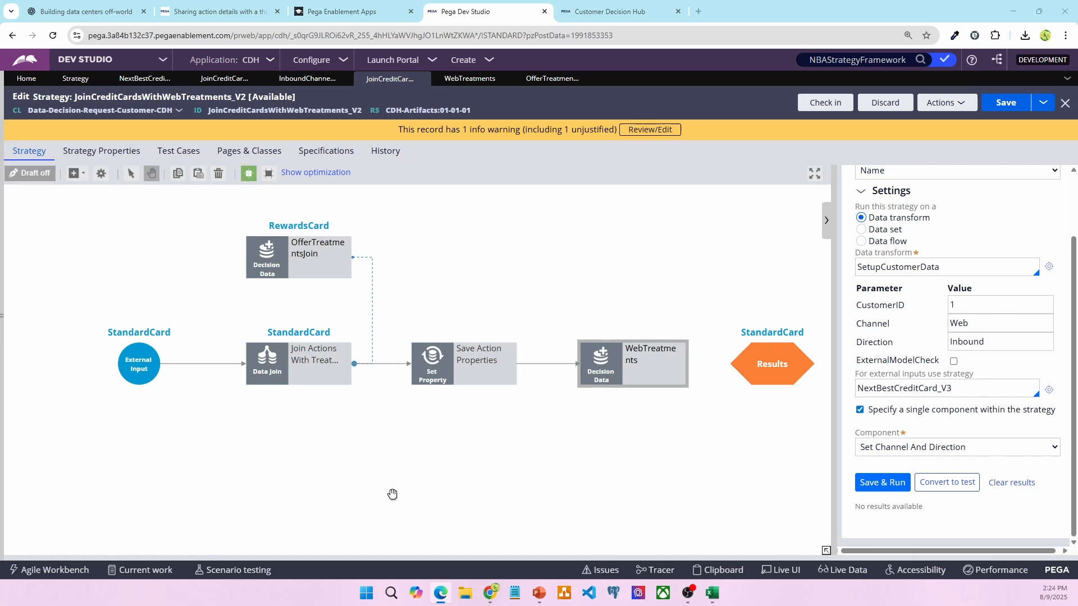
drag(474, 378, 468, 379)
drag(644, 375, 612, 376)
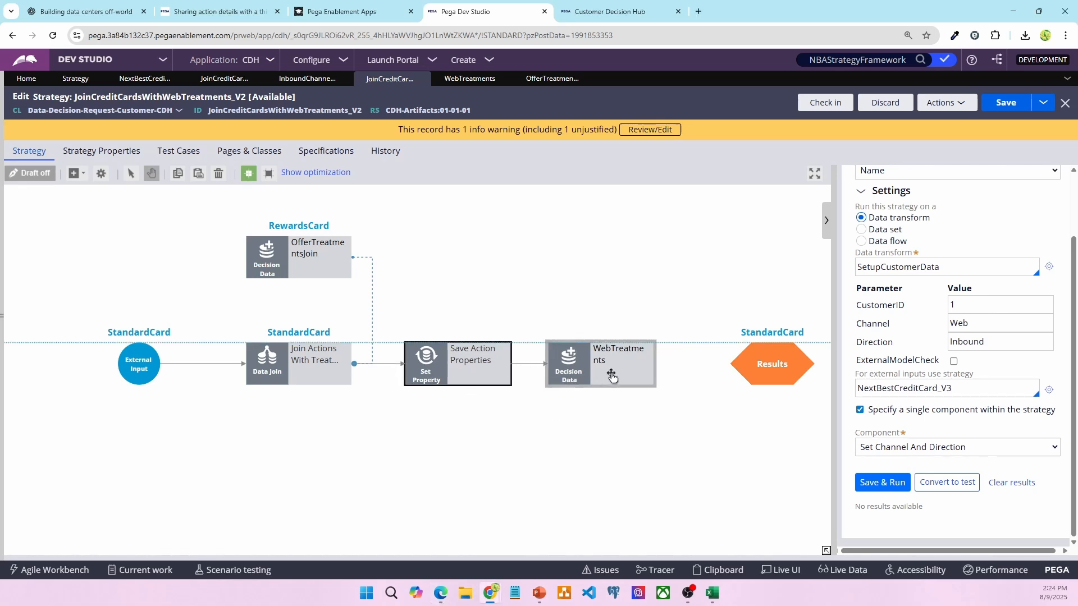
drag(625, 462, 330, 459)
drag(437, 375, 668, 376)
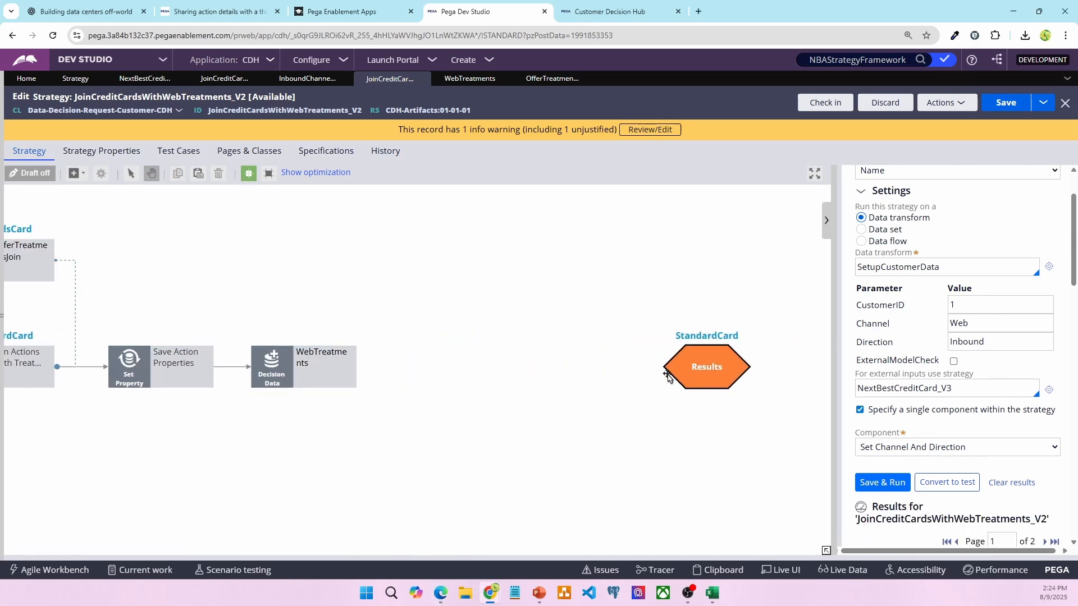
Add a Filter component between WebTreatments and Results with the filter condition .pyIsPropositionActive == "Always"
right_click(426, 354)
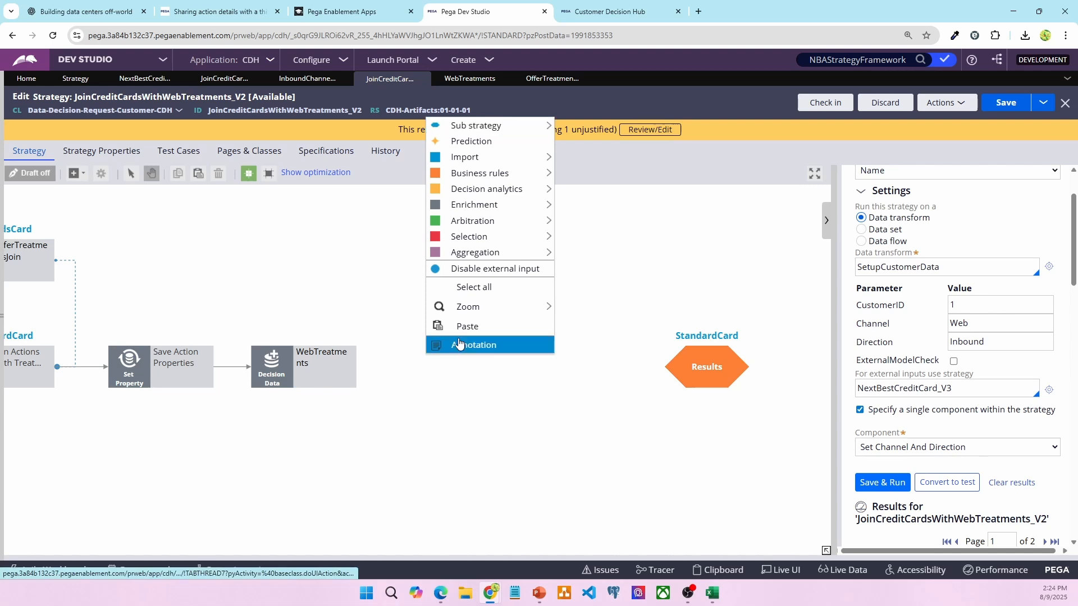
mouse_move(473, 221)
click(598, 247)
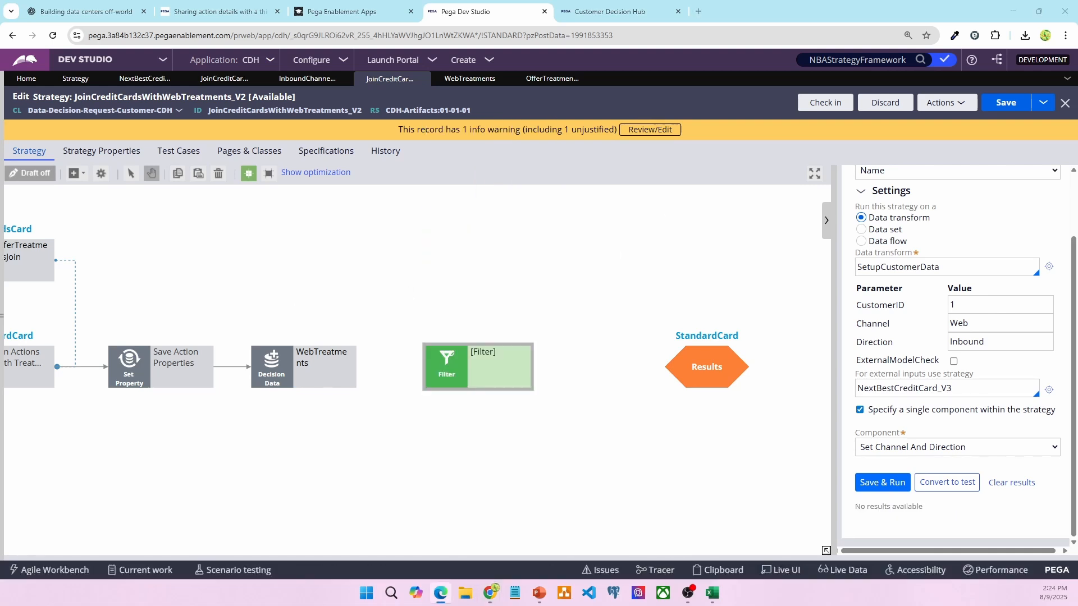
double_click(488, 365)
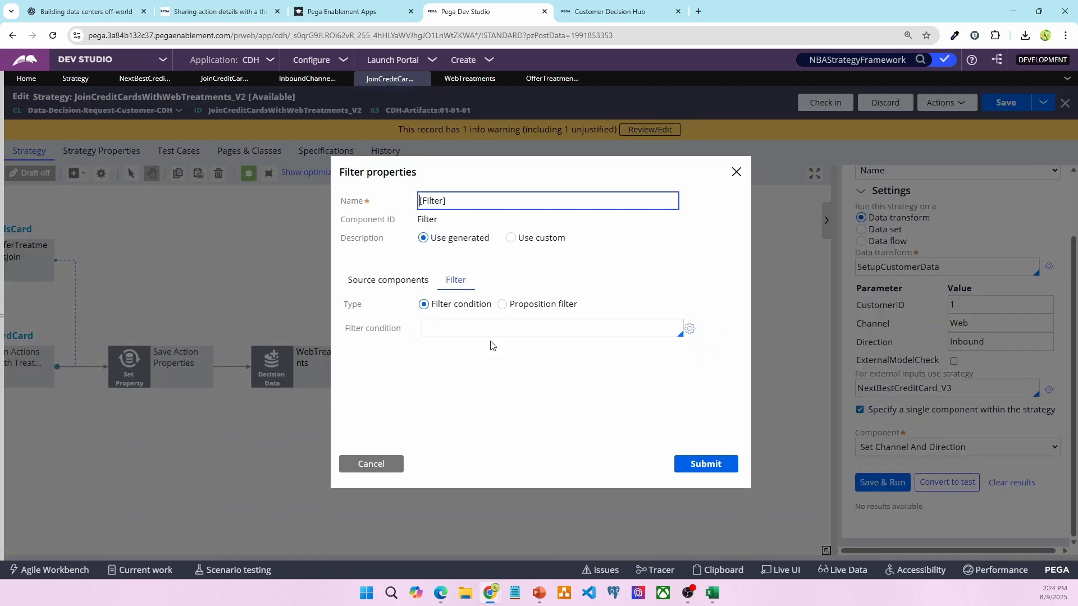
click(493, 332)
text(.pyIsPropositionActive == "Always")
key(Tab)
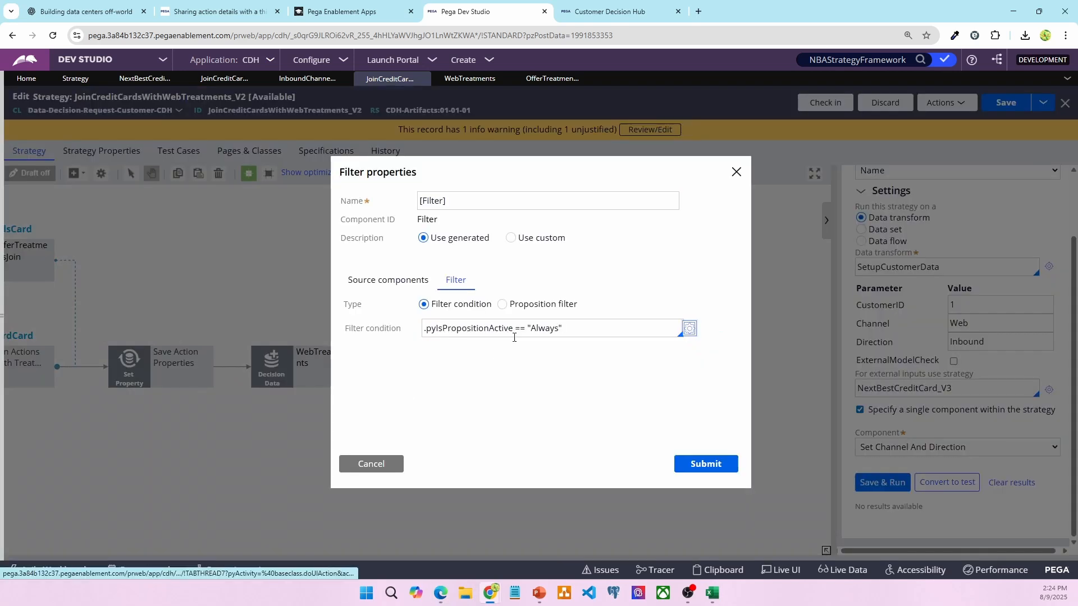
Name the filter Active Treatments, submit it, and connect WebTreatments to it
click(479, 198)
key(ctrl+a)
text(A)
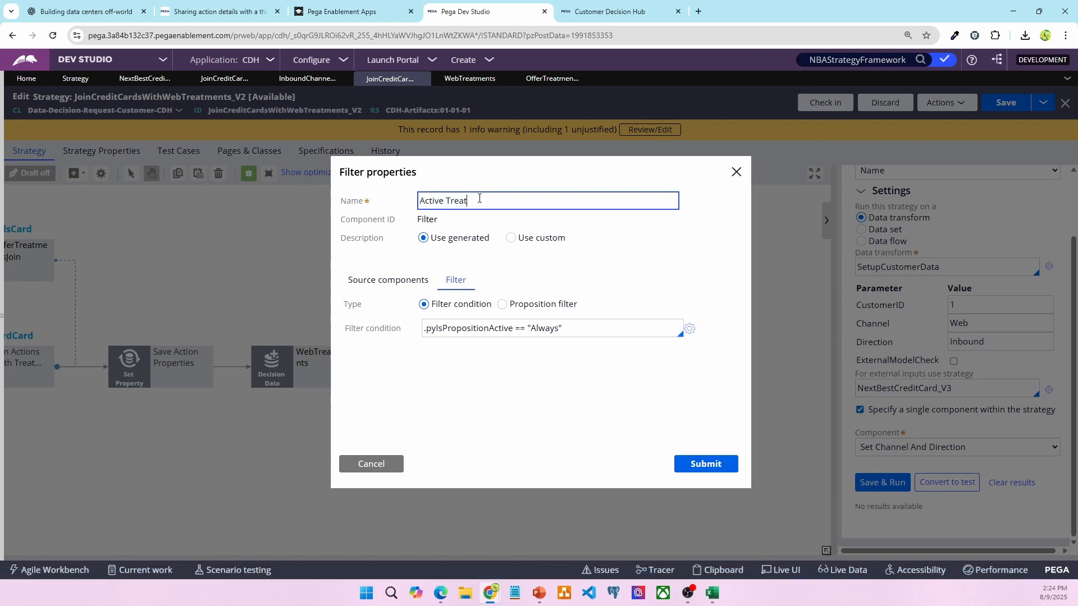
key(Tab)
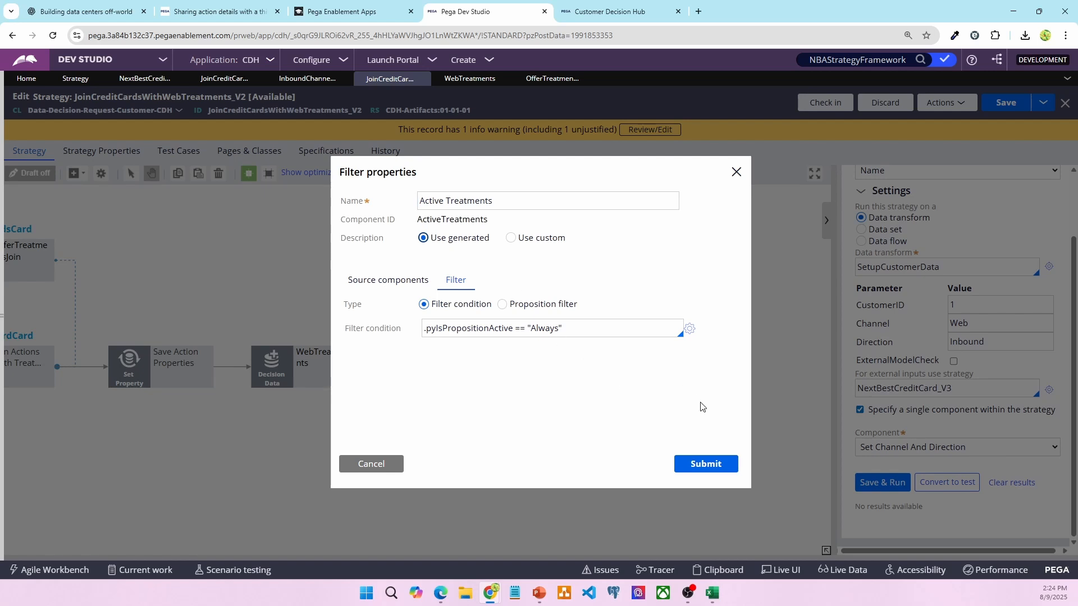
click(703, 463)
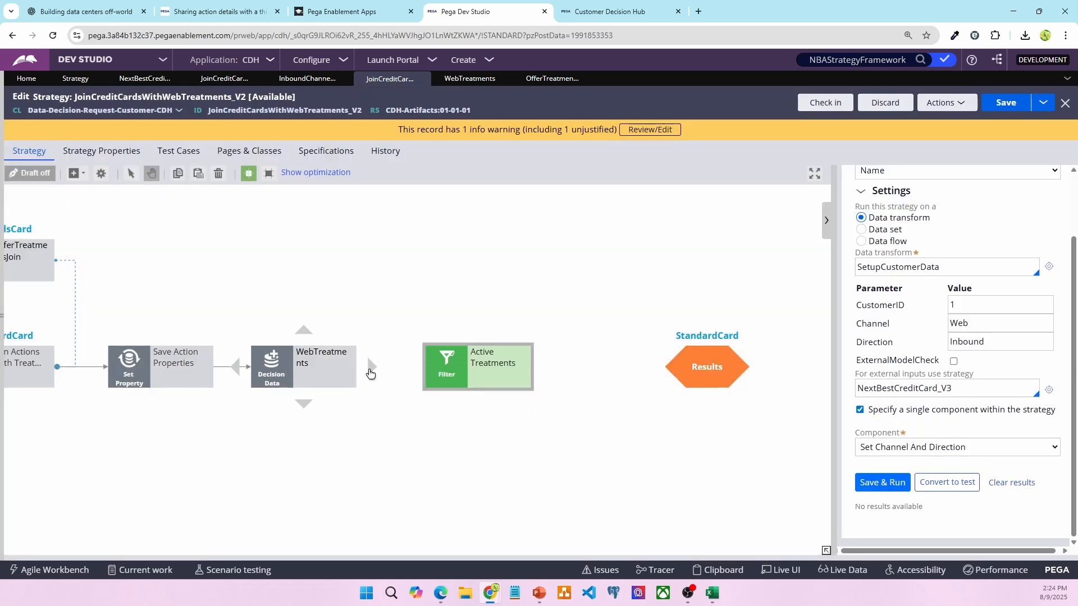
drag(542, 355, 522, 356)
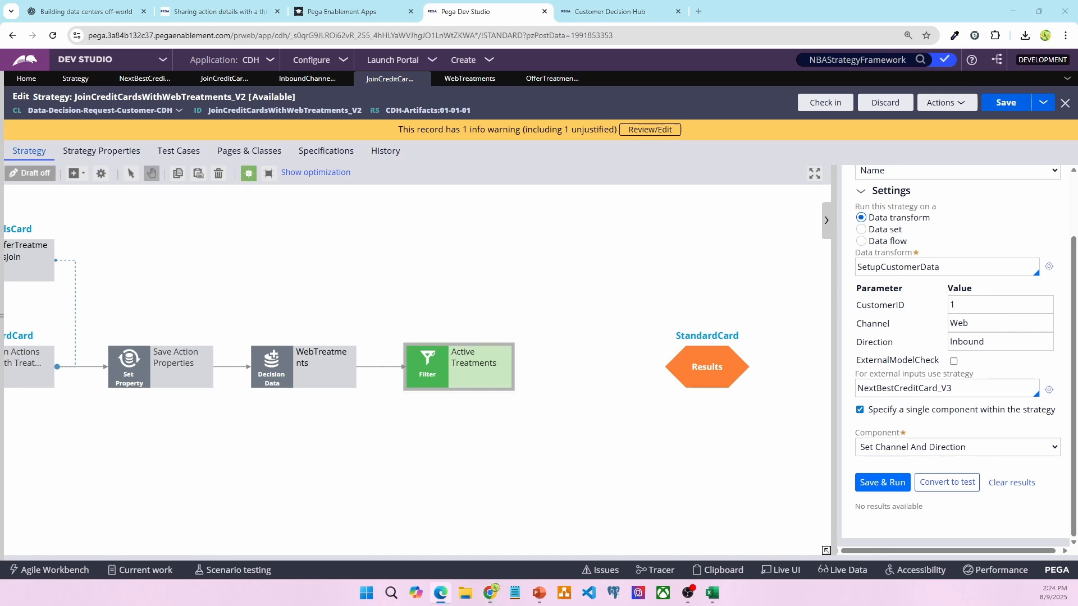
Move Results further from Active Treatments and add a second Filter component between them, connected from Active Treatments
drag(703, 366, 770, 366)
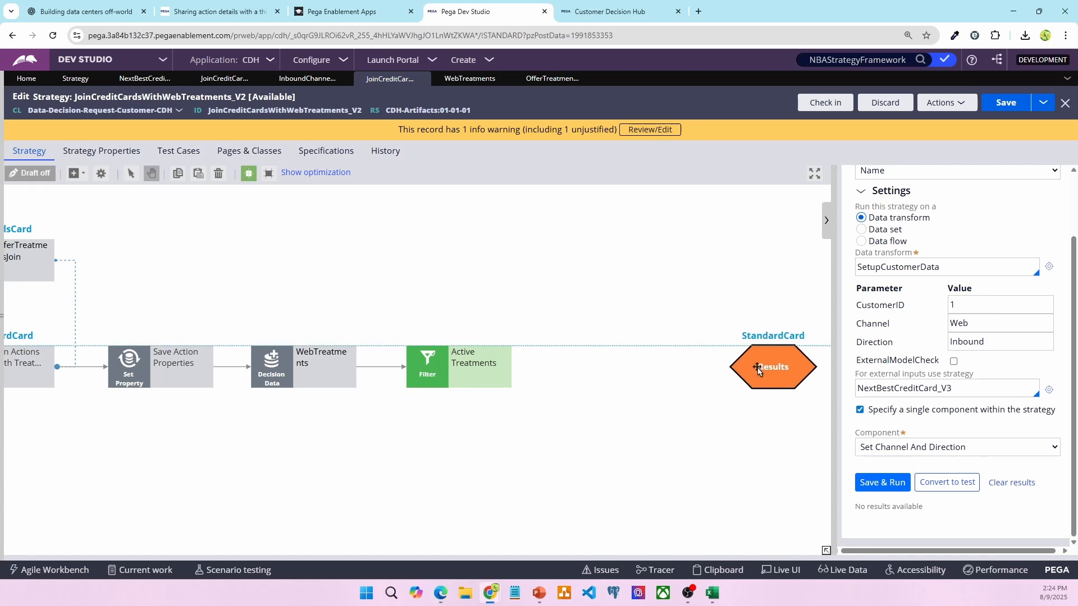
drag(650, 397, 576, 376)
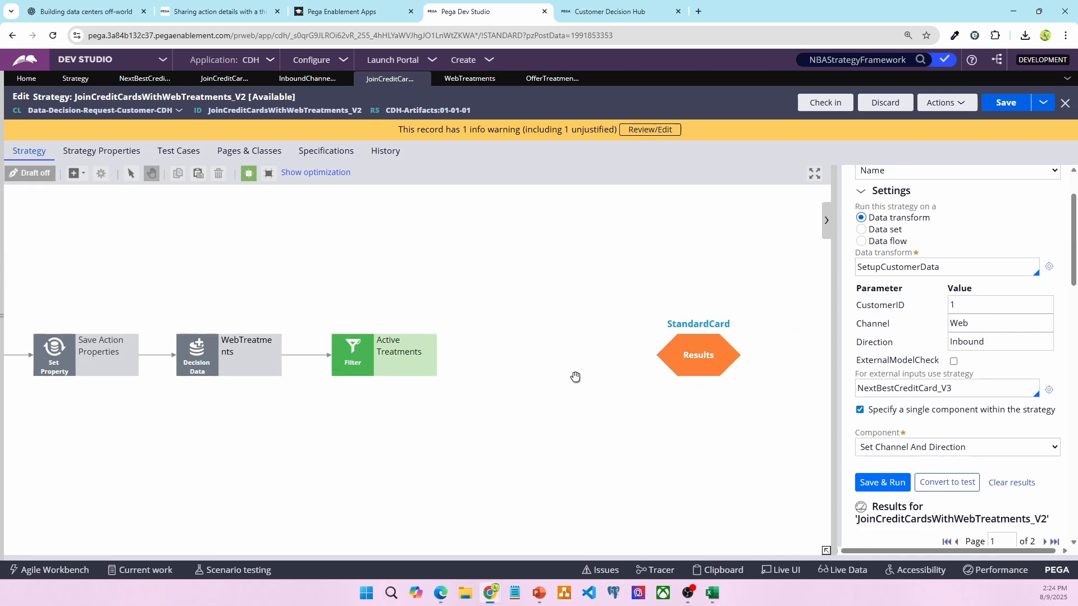
right_click(491, 335)
mouse_move(542, 197)
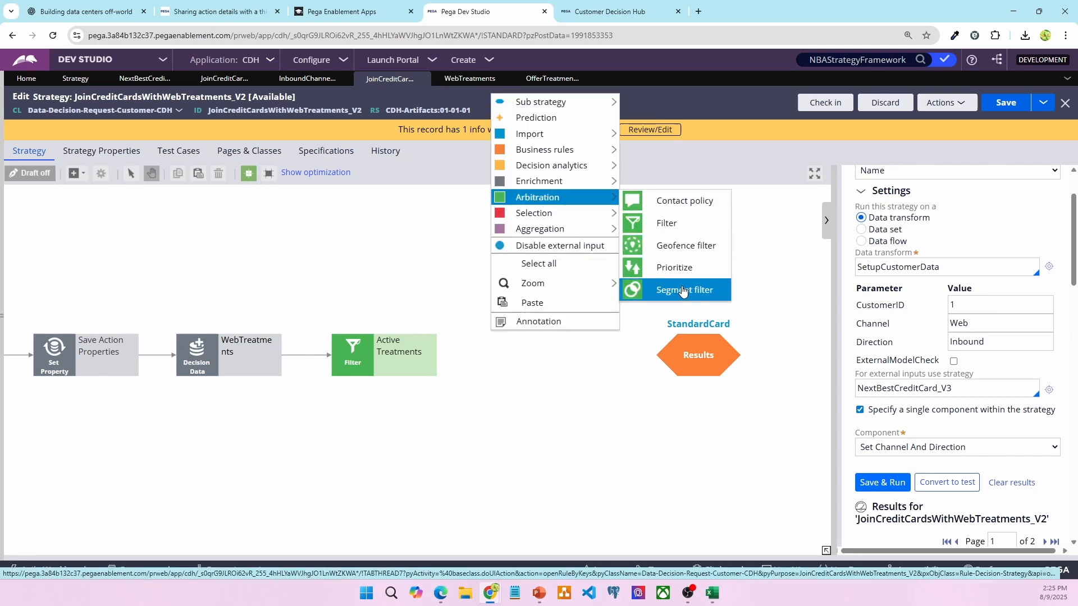
click(667, 222)
drag(453, 359, 528, 369)
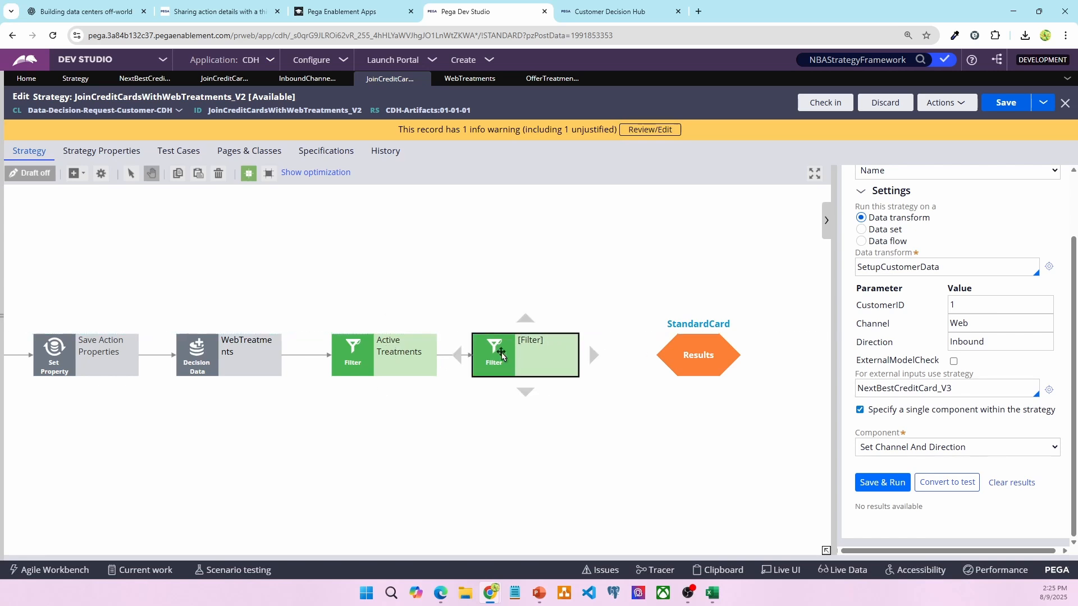
Set the new filter's type to Proposition filter and use WebTreatmentEligibility as the proposition filter
double_click(501, 355)
click(502, 304)
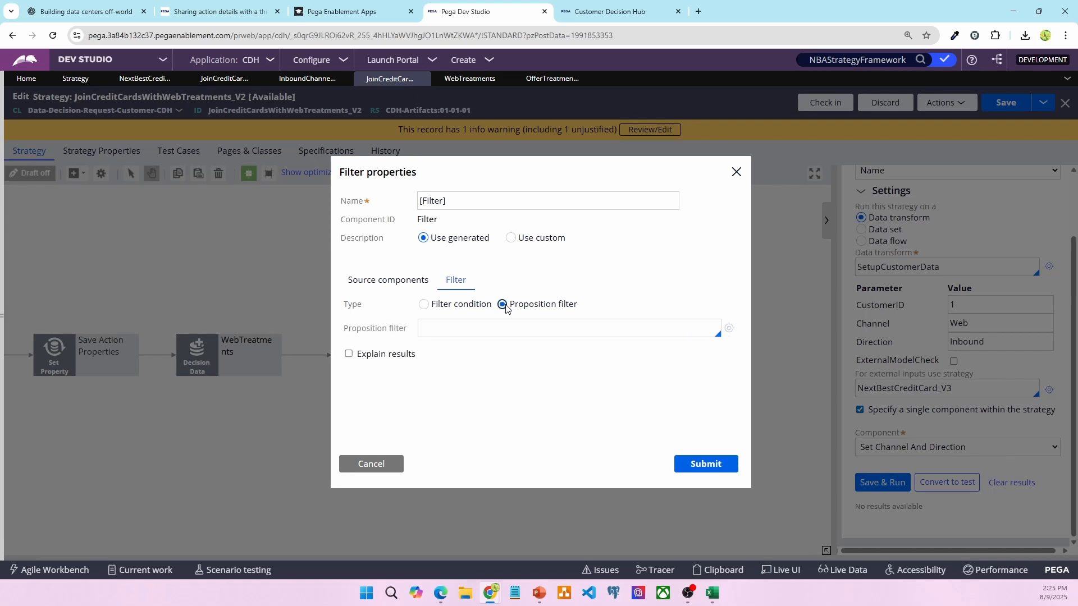
key(alt+Tab)
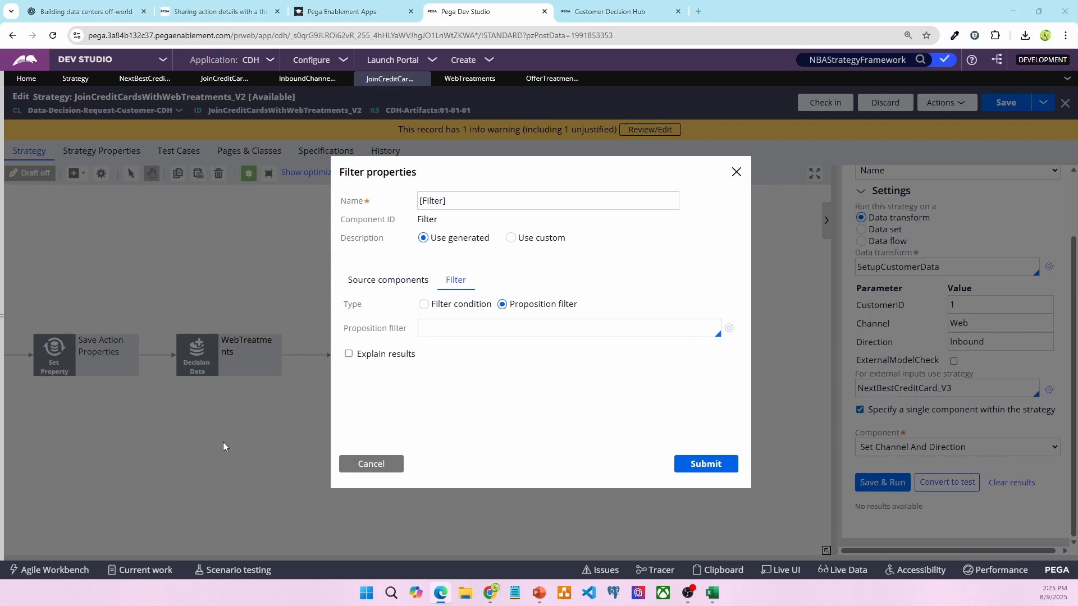
click(469, 329)
text(WebTreatmentEligibility)
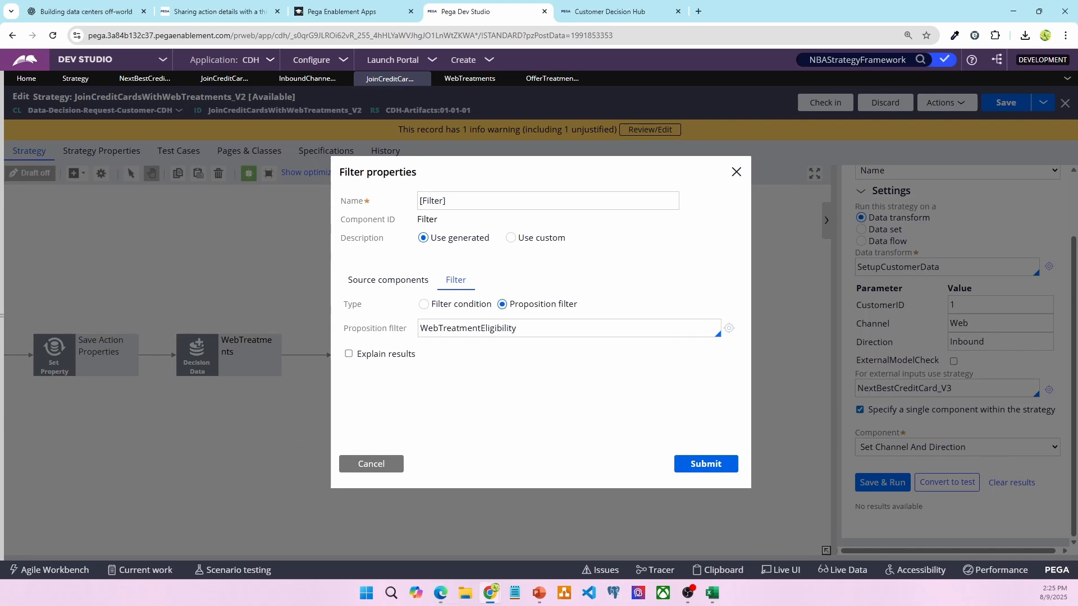
Supply the proposition filter's Customer page with data via the alternate page Customer
scroll(562, 396, down, 2)
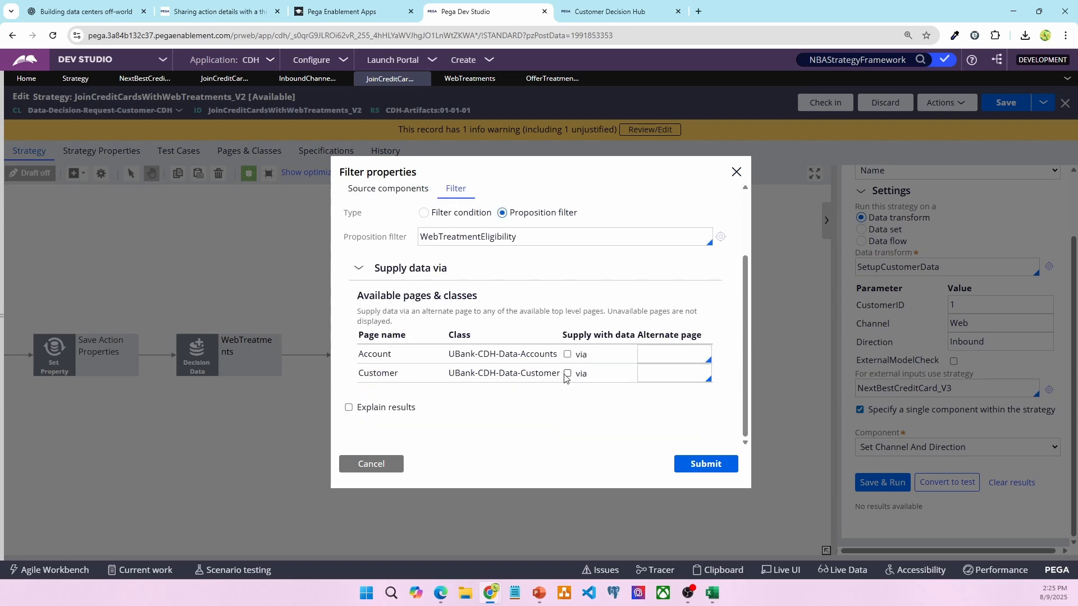
click(567, 373)
click(662, 372)
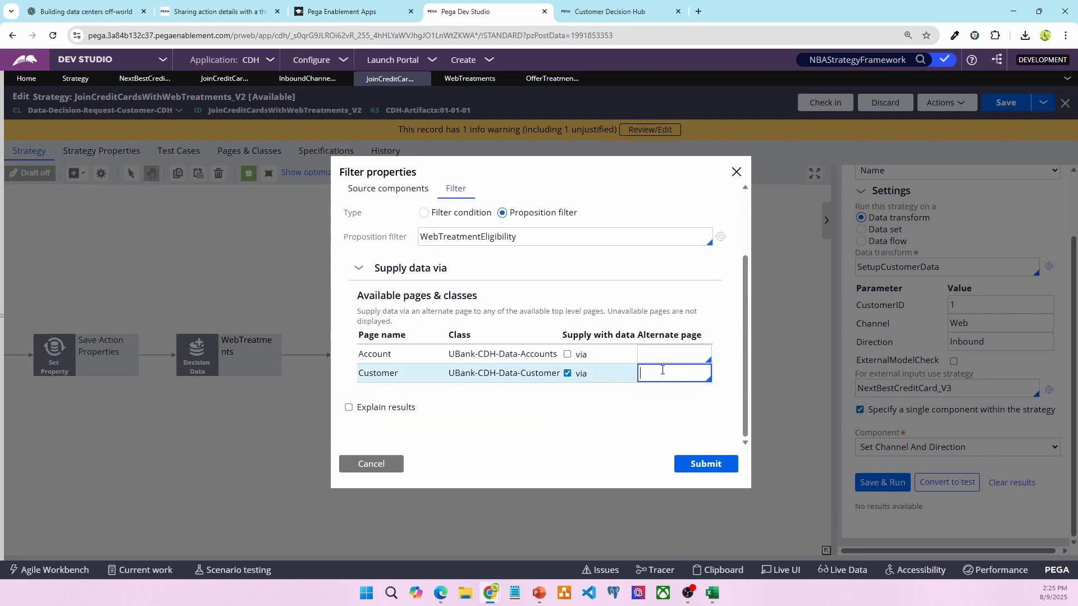
text(Customer)
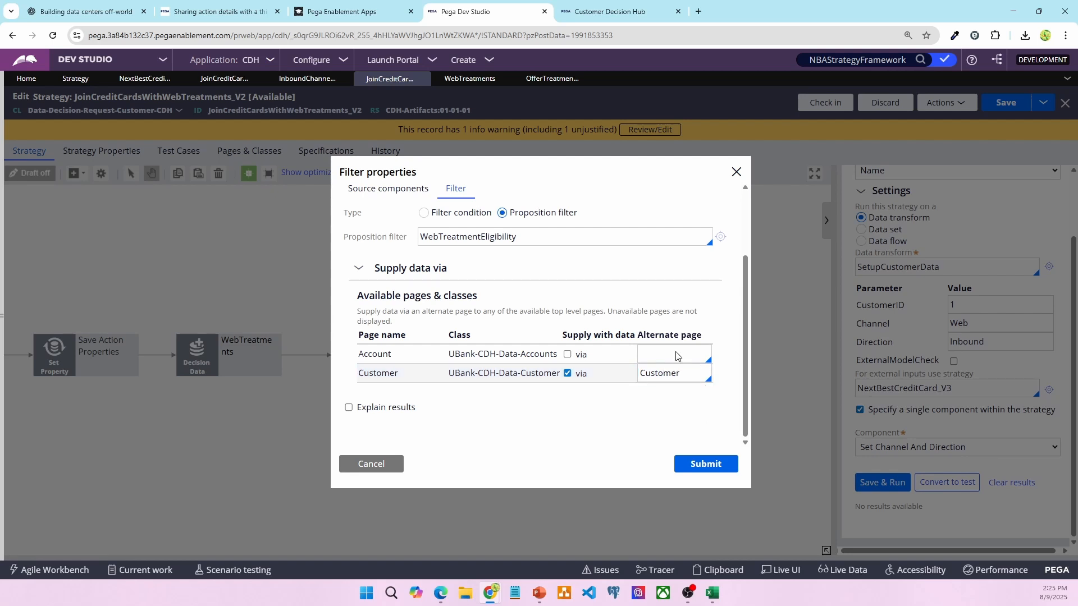
Re-enter Customer as the alternate page for the Customer page and submit the WebTreatmentEligibility filter
click(681, 375)
double_click(681, 374)
key(BackSpace)
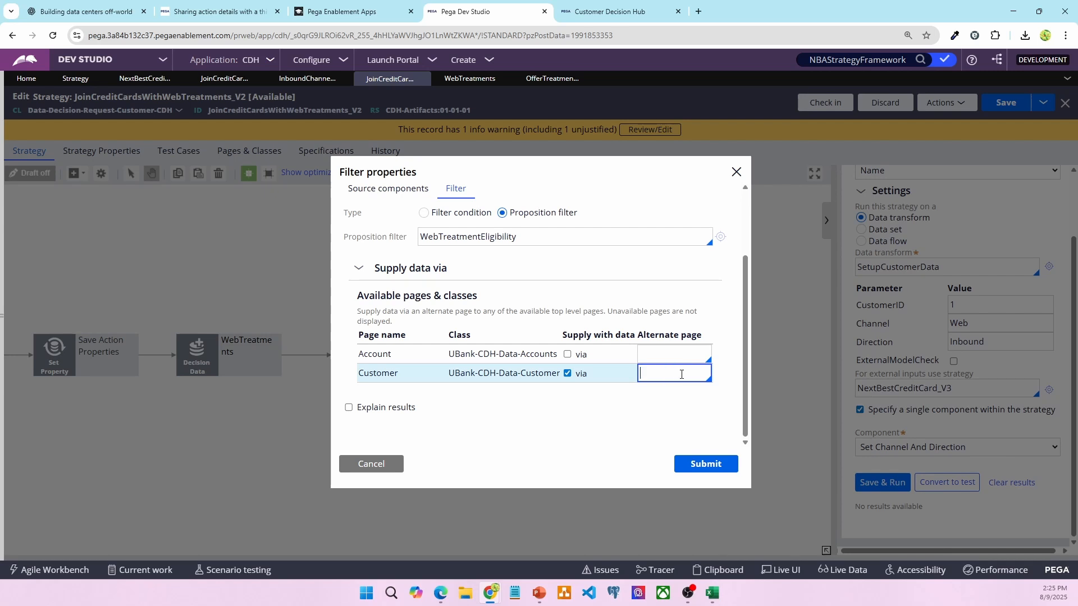
text(Customer)
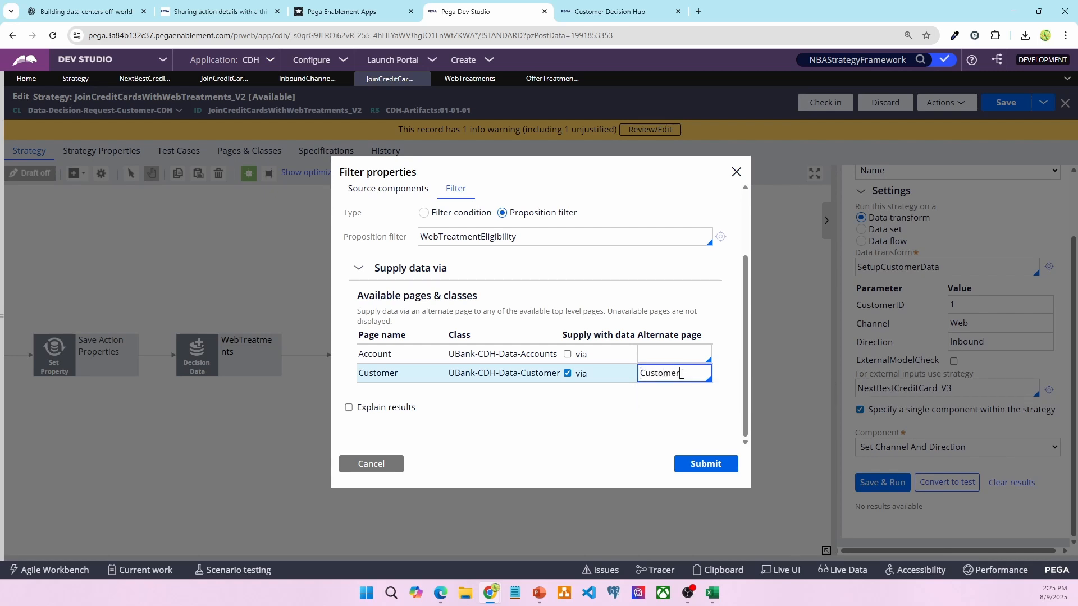
click(580, 434)
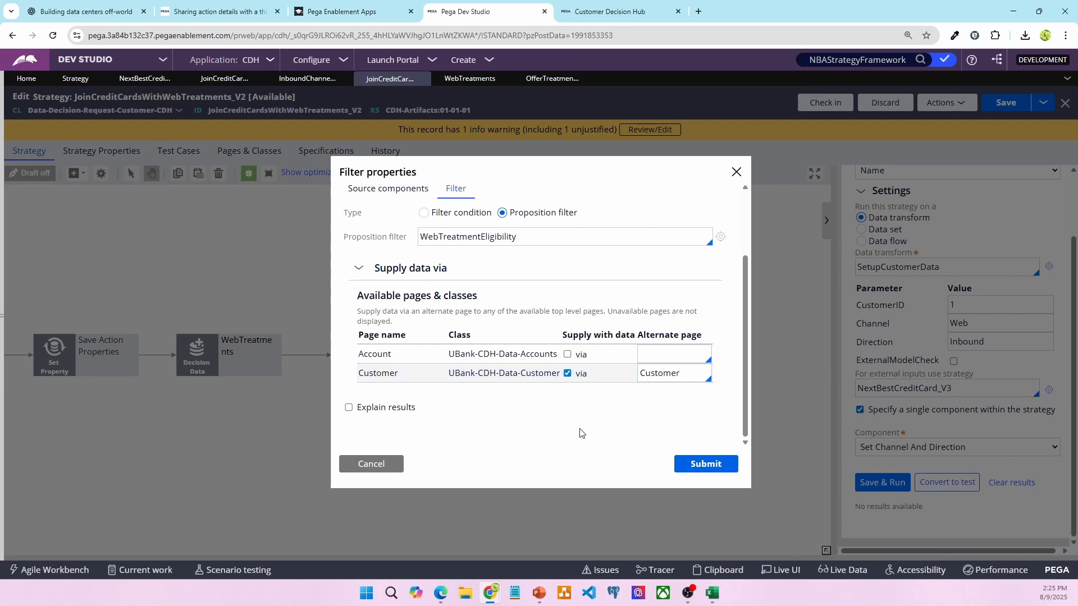
scroll(580, 433, up, 2)
click(693, 466)
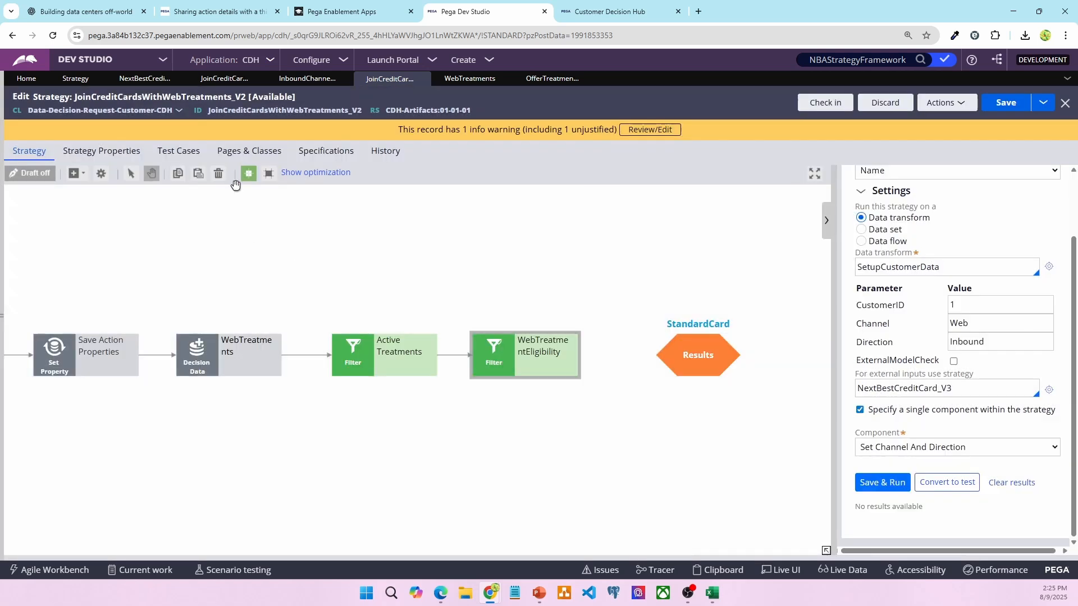
Define a page named Customer with class UBank-CDH-Data-Customer in the strategy's pages and classes
click(249, 150)
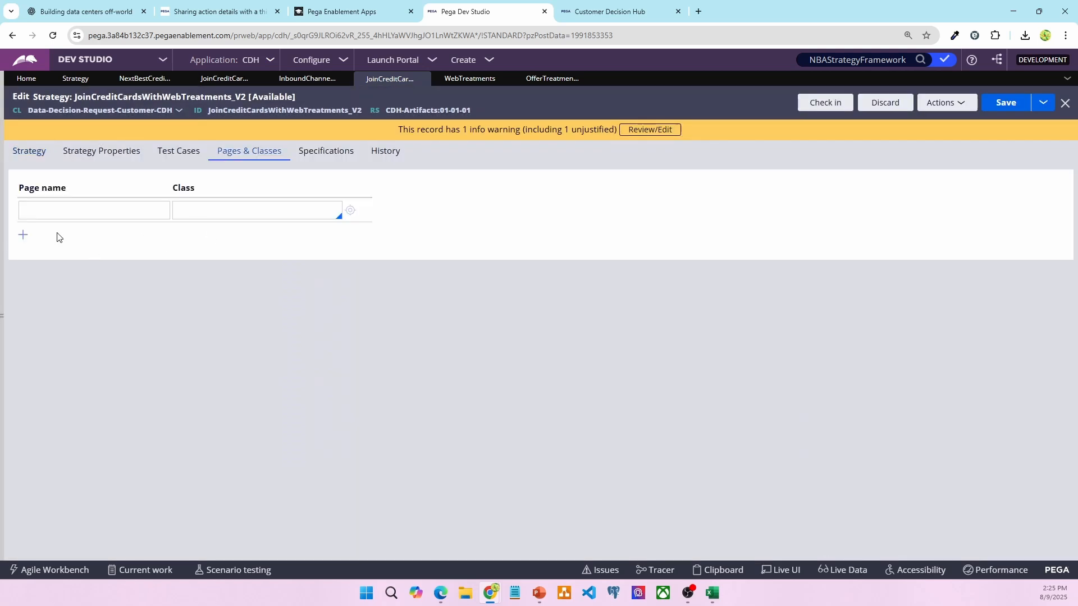
click(71, 213)
text(WebTreatmentEligibility)
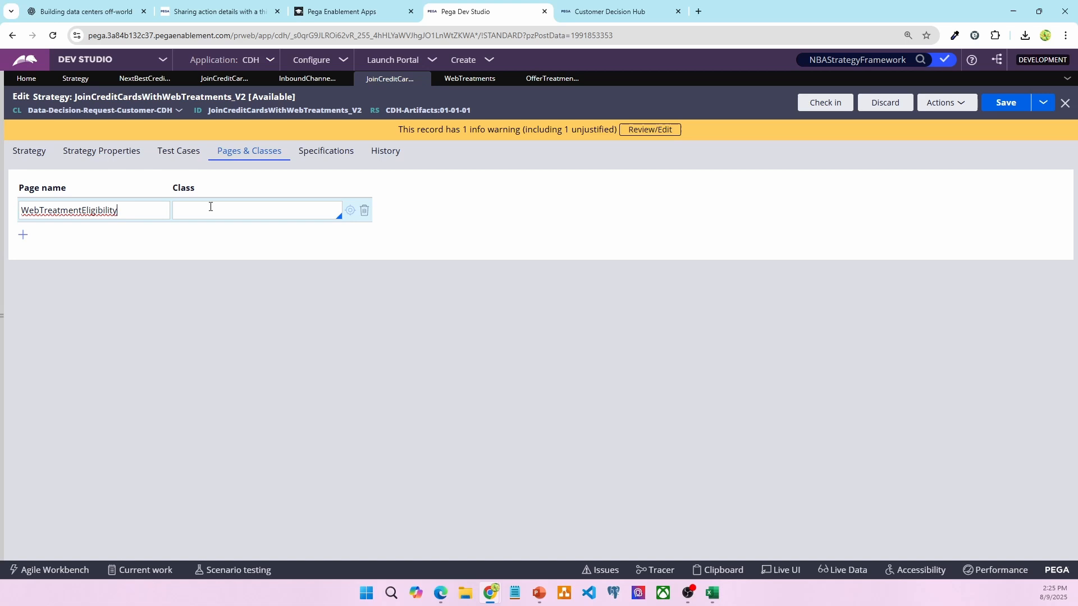
double_click(102, 214)
text(Customer)
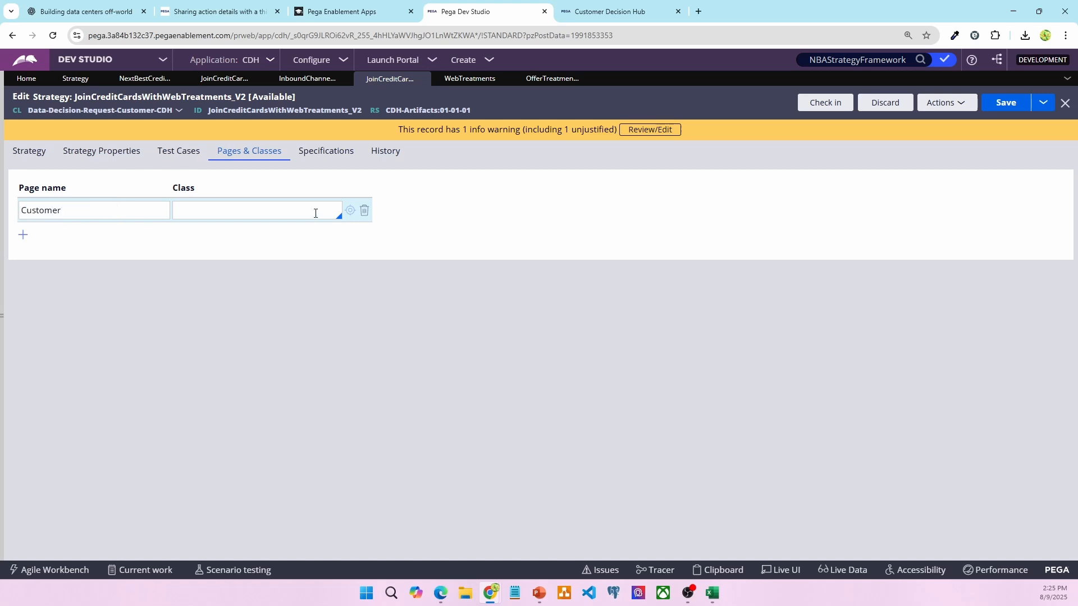
click(311, 211)
text(UBank-CDH-Data-Customer)
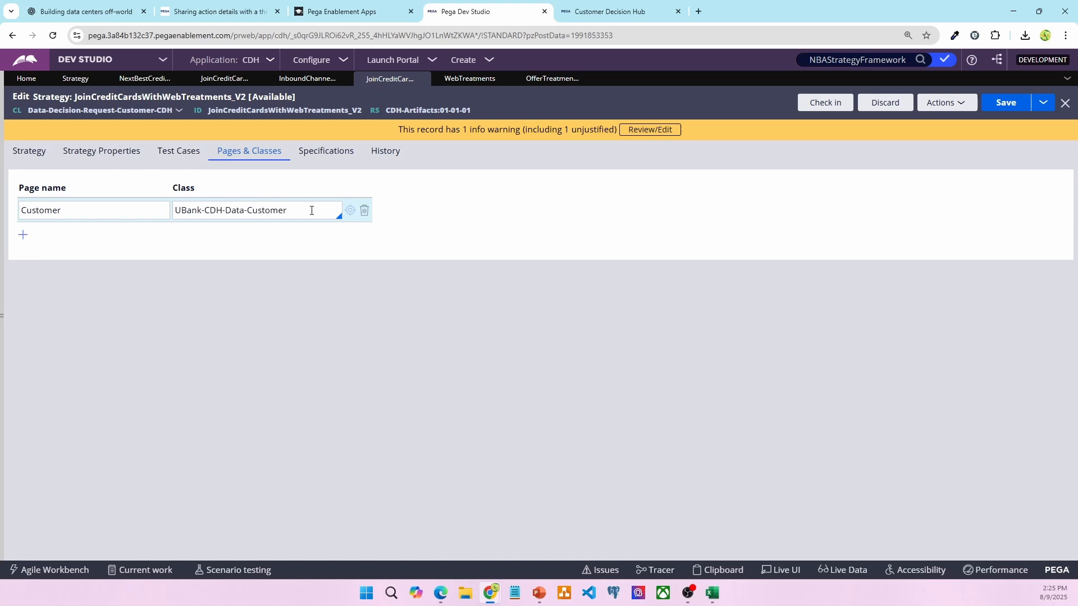
Return to the strategy canvas and move Results further from WebTreatmentEligibility to make room for another component
click(22, 151)
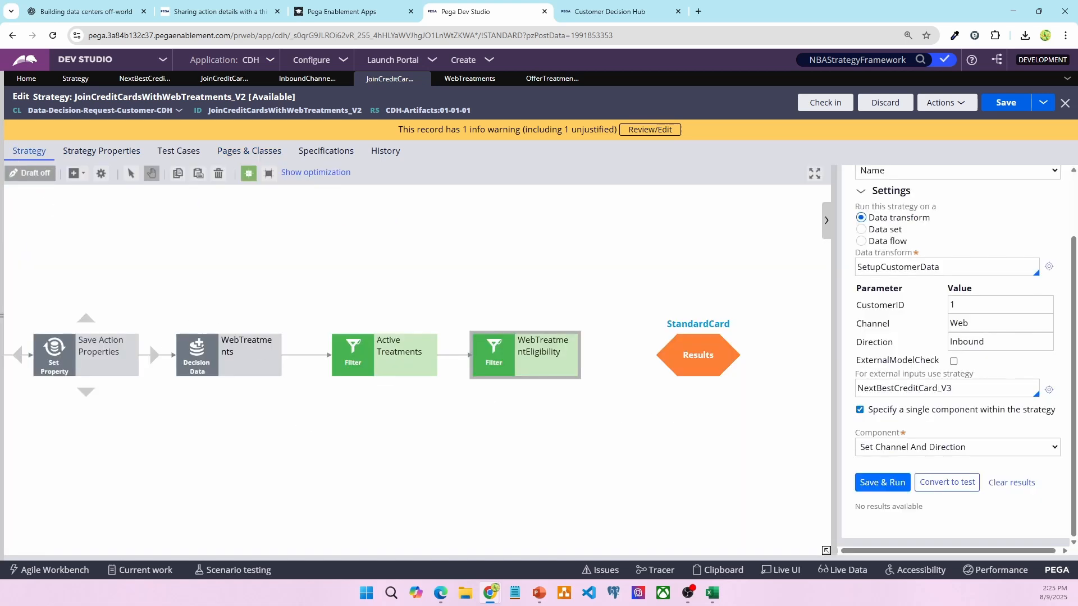
drag(698, 355, 768, 356)
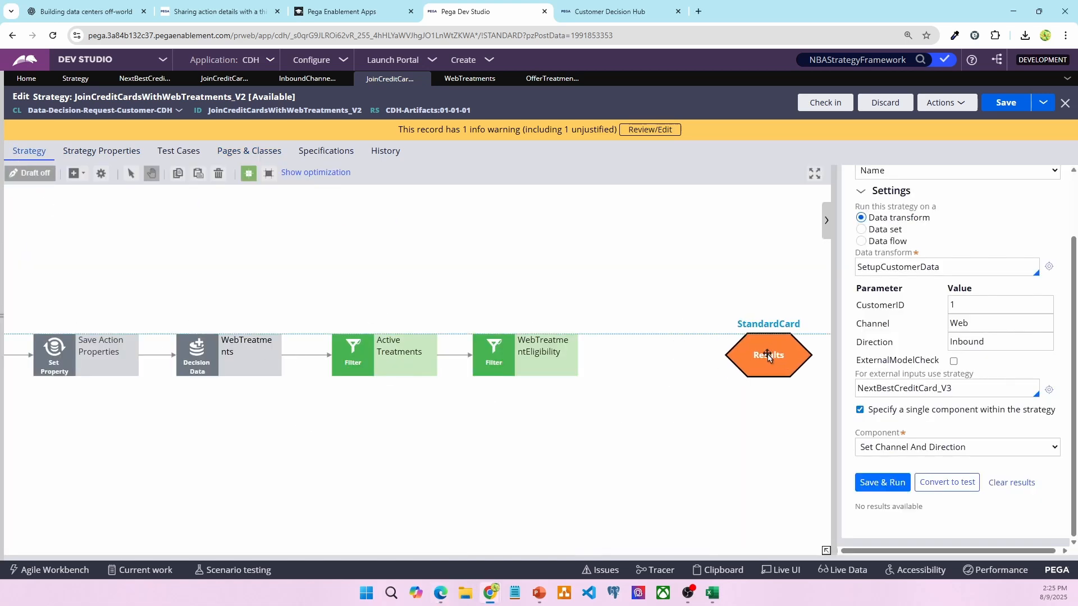
click(544, 421)
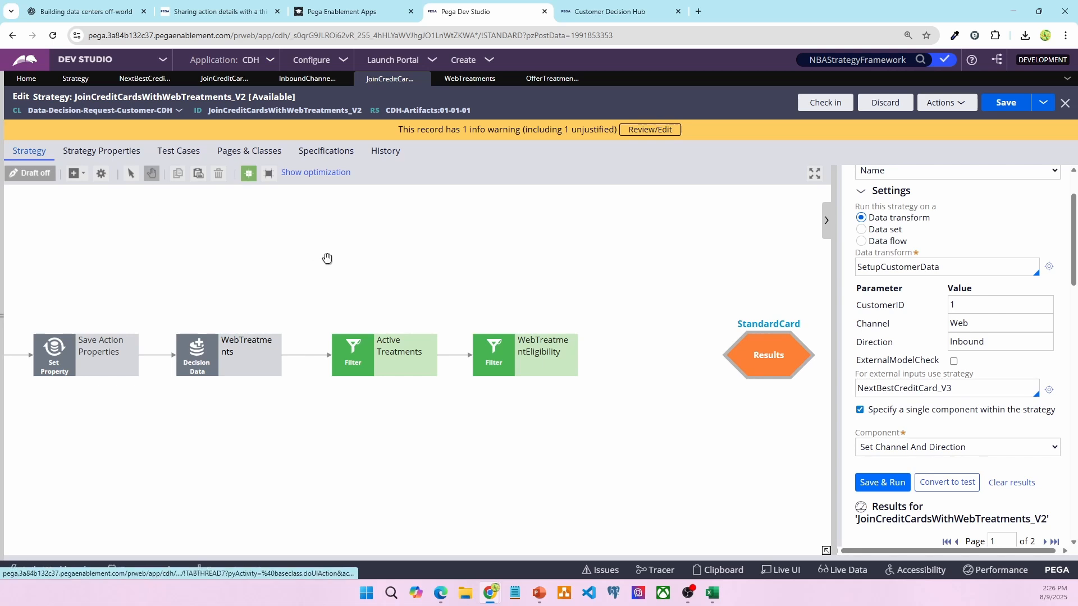
drag(328, 258, 94, 247)
drag(518, 362, 690, 362)
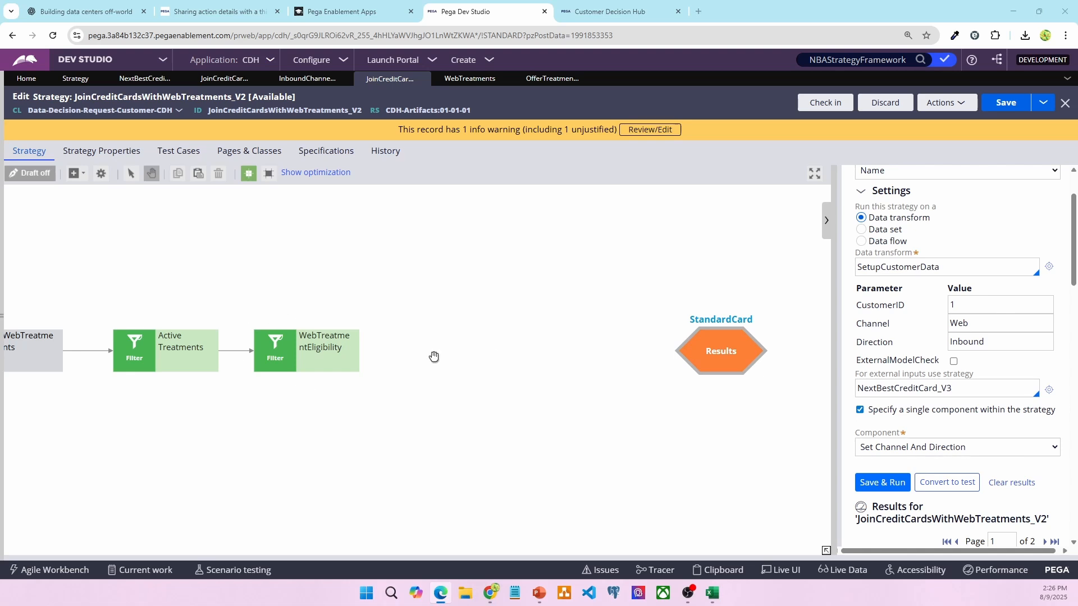
Add a Set property enrichment component between WebTreatmentEligibility and Results
click(459, 336)
right_click(457, 336)
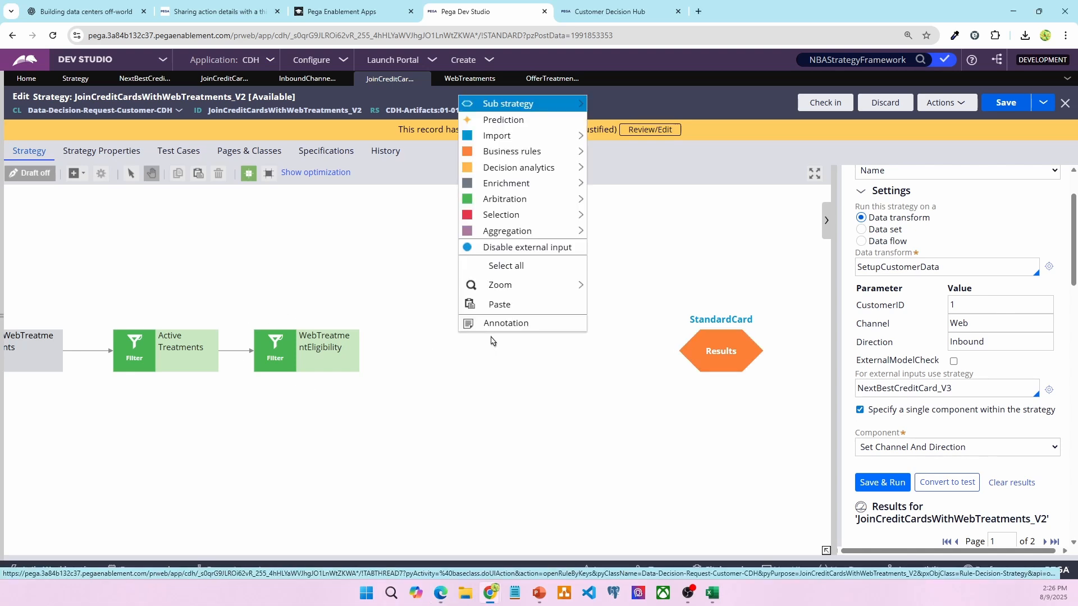
mouse_move(508, 207)
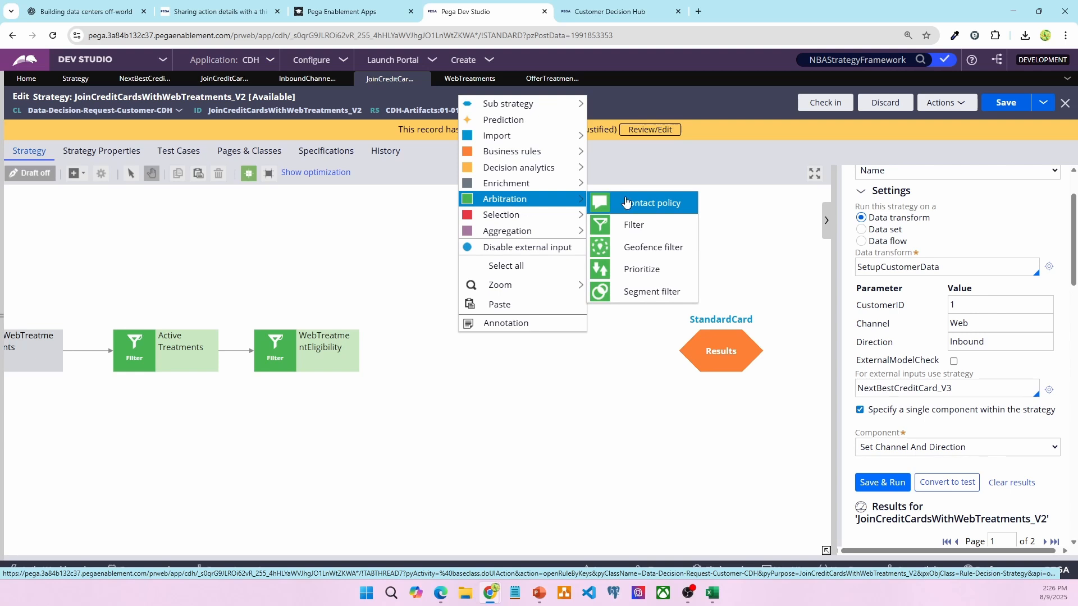
mouse_move(525, 184)
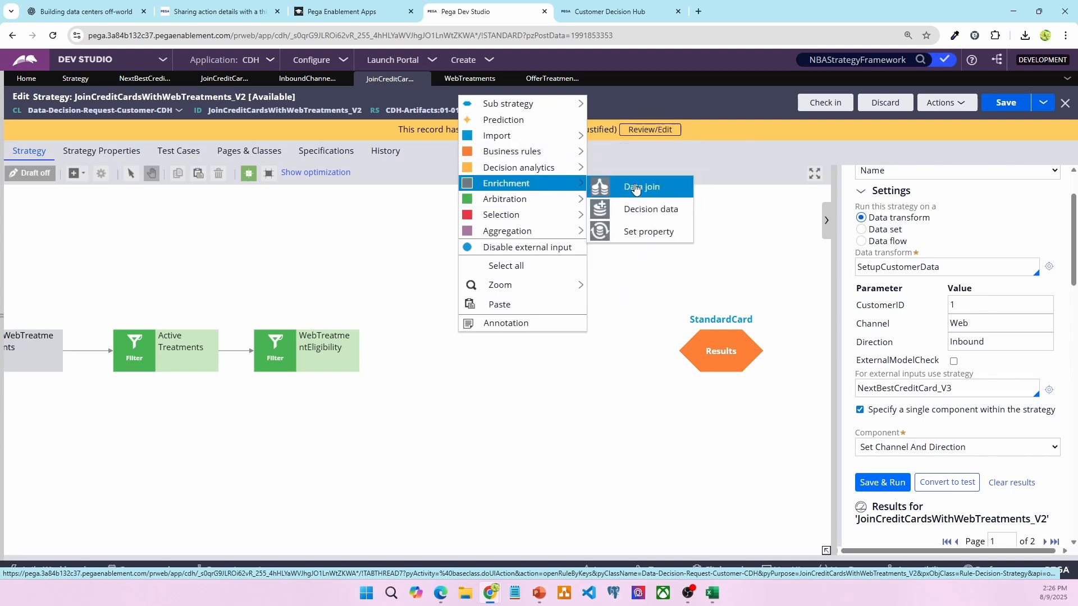
click(640, 232)
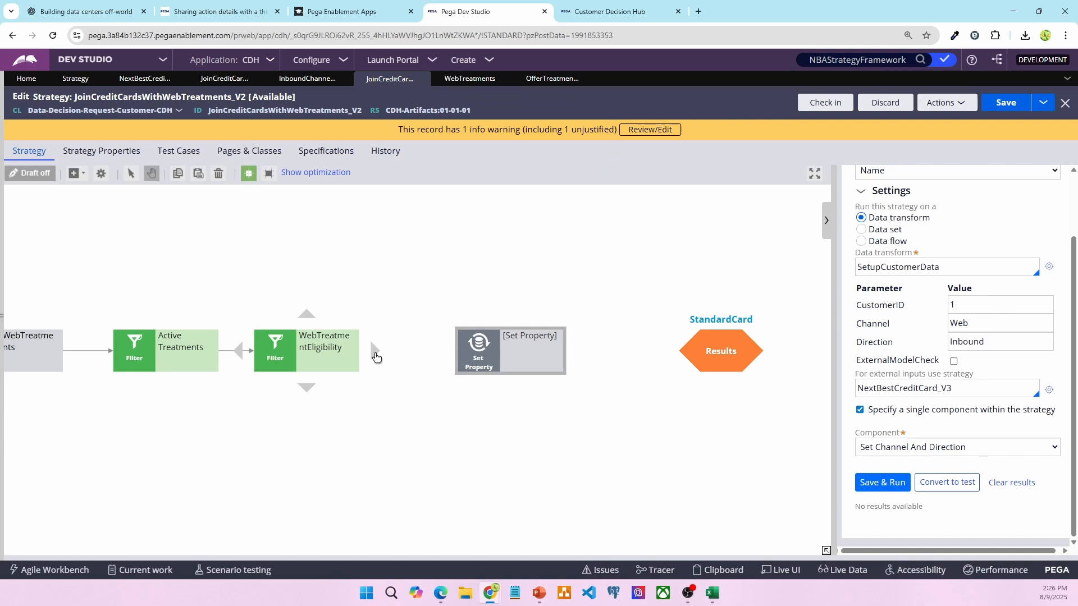
Connect WebTreatmentEligibility to Set Property and Set Property to Results, and move both components closer to the filter
drag(375, 357, 483, 350)
drag(577, 352, 713, 354)
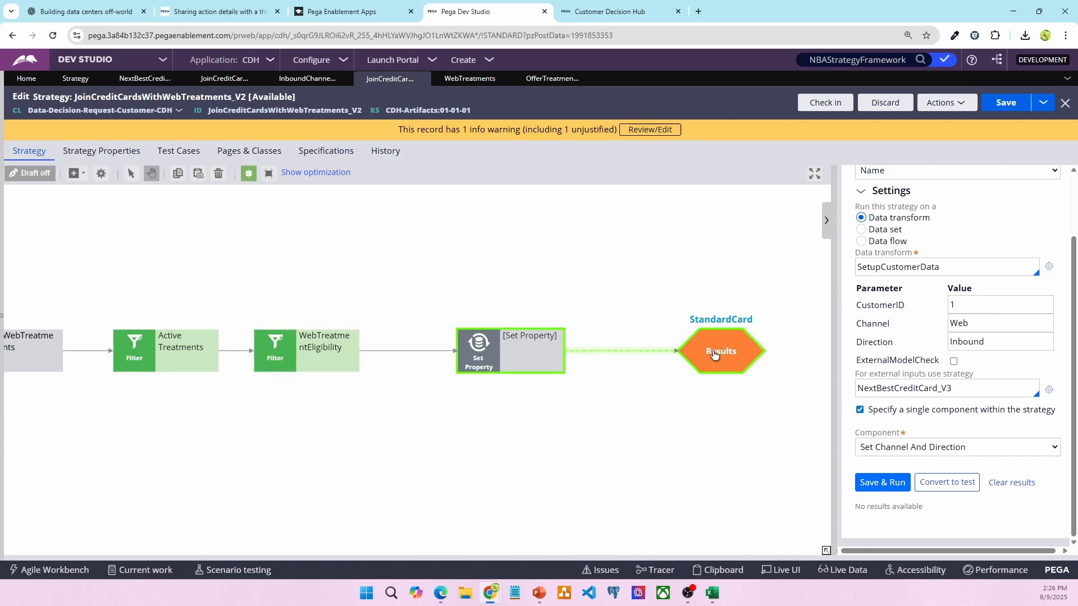
drag(511, 354, 462, 355)
drag(717, 353, 654, 366)
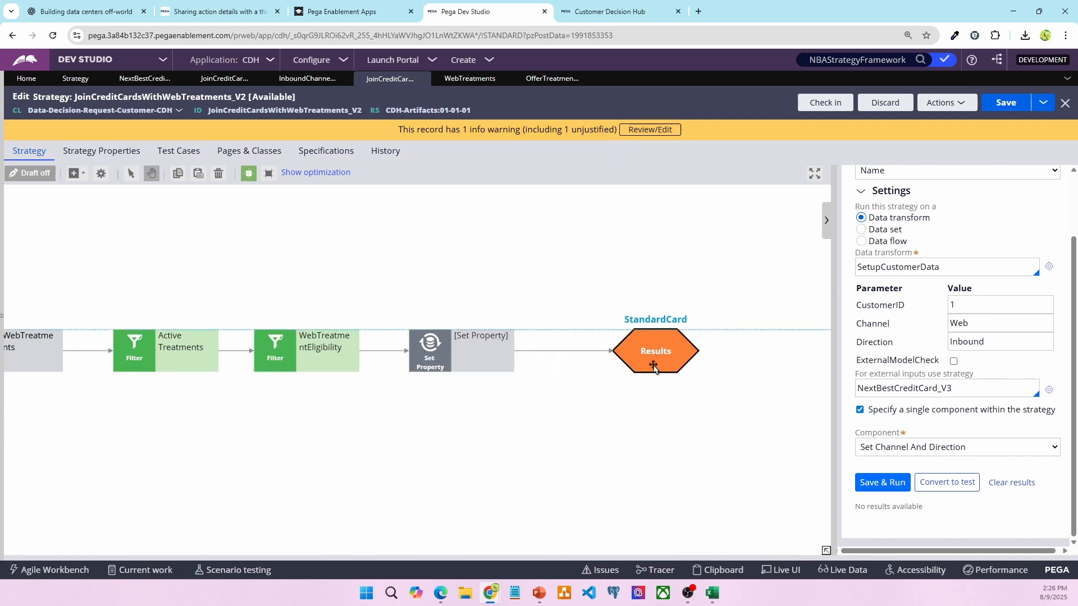
Open the Set Property component and add an item setting .pyIssue equal to .TargetIssue
double_click(428, 359)
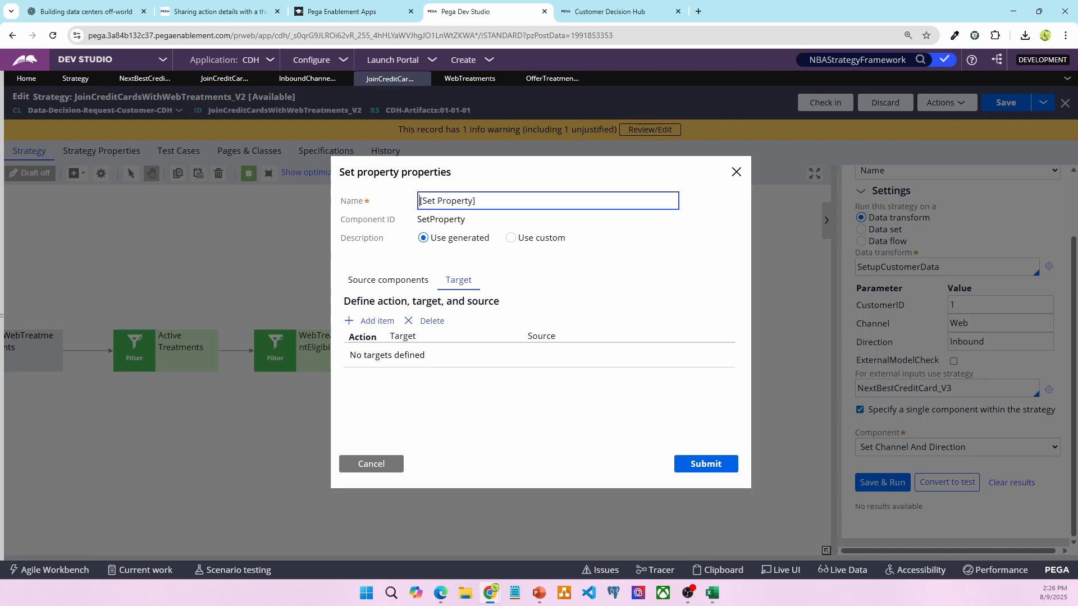
click(376, 320)
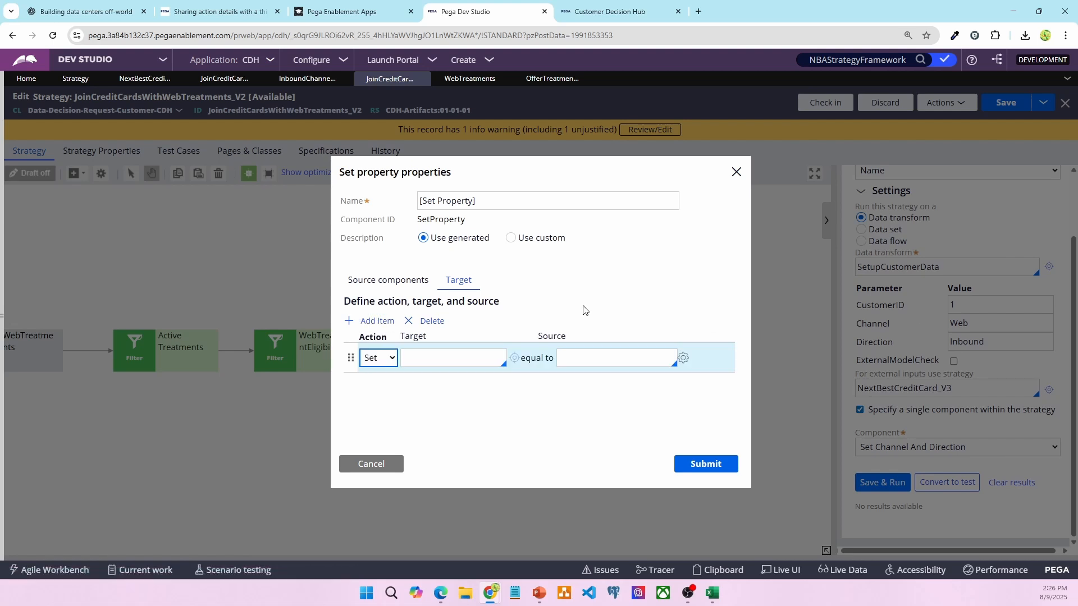
click(470, 353)
text(.pyIssue)
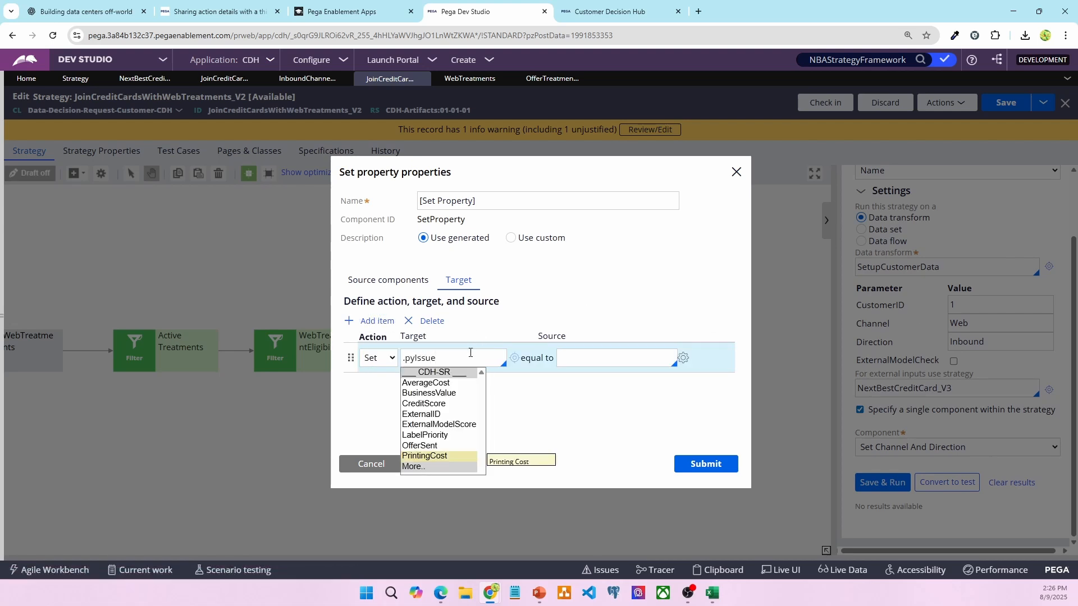
key(ctrl+a)
key(ctrl+c)
click(643, 358)
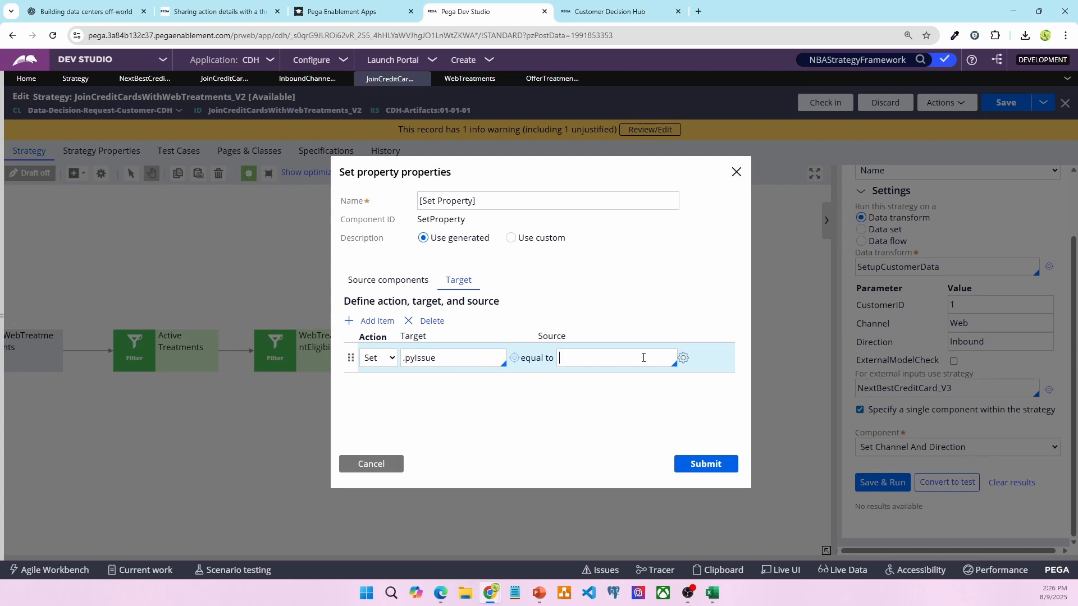
text(.Tar)
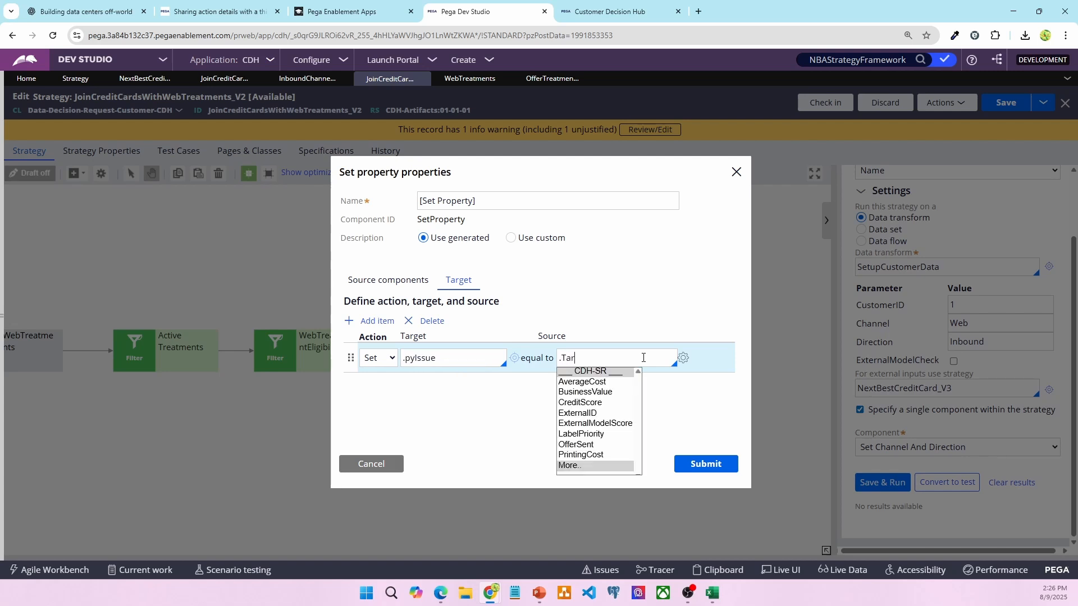
text(getIssue)
Add a second item setting .pyGroup equal to .TargetGroup
click(371, 321)
click(459, 384)
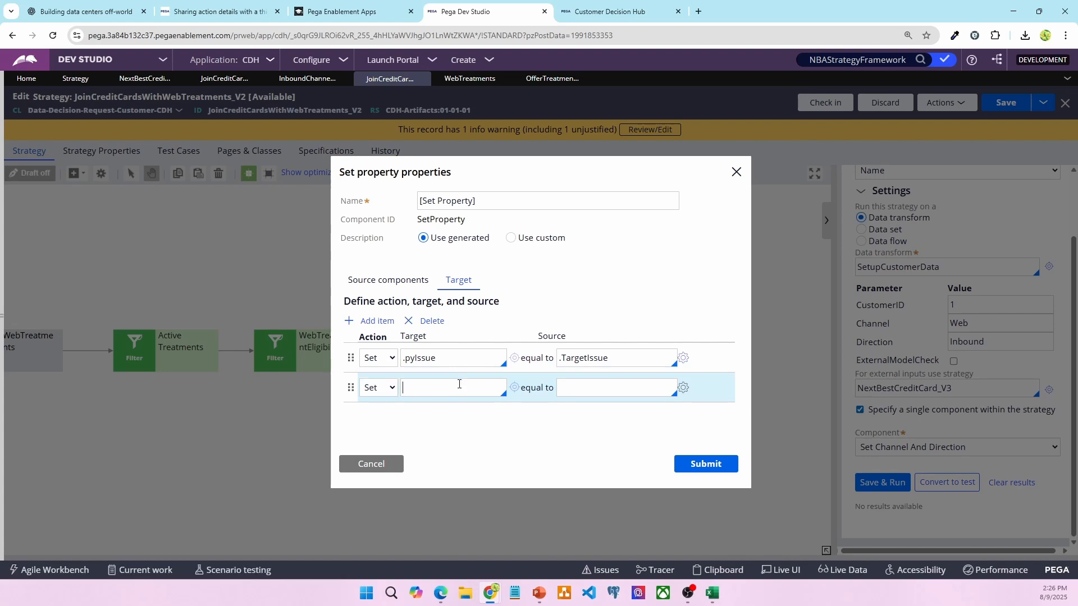
text(.pyGroup)
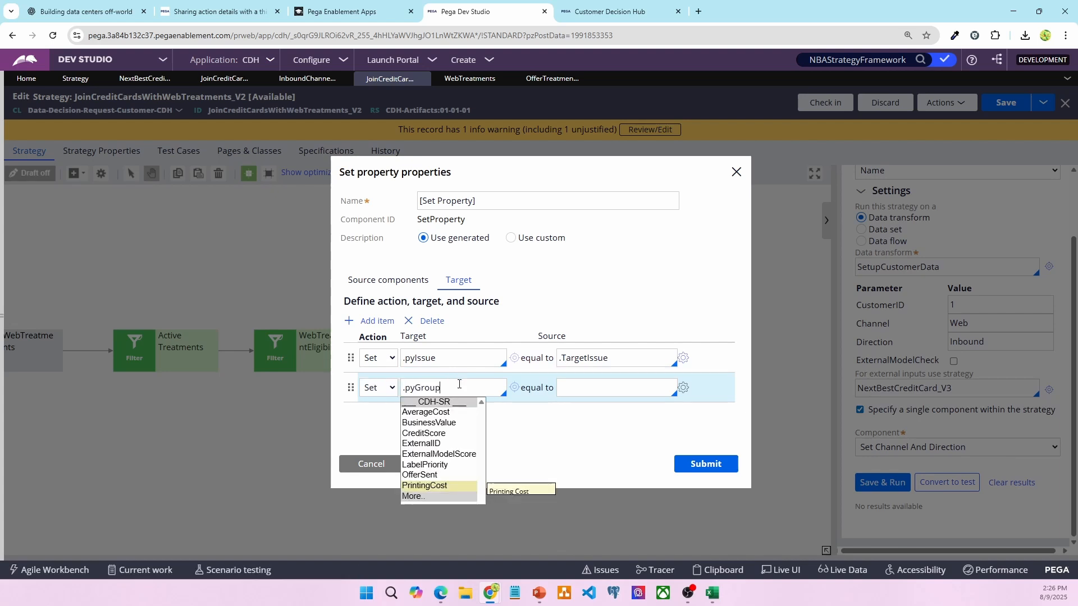
click(614, 386)
text(.Targt)
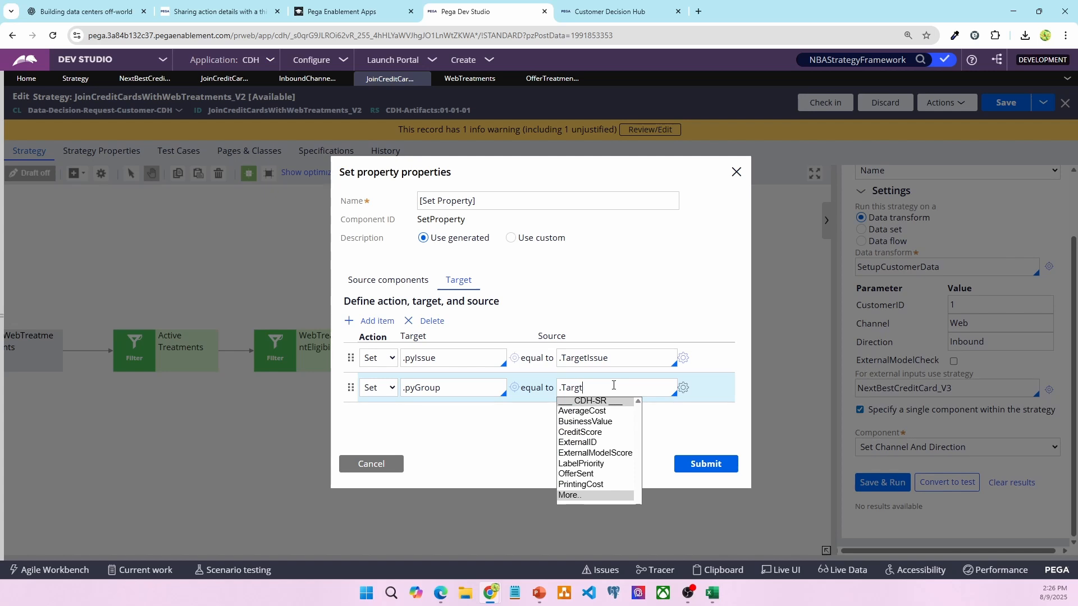
key(BackSpace)
text(etGroup)
Add a third item setting .pyName equal to .TargetAction
click(375, 322)
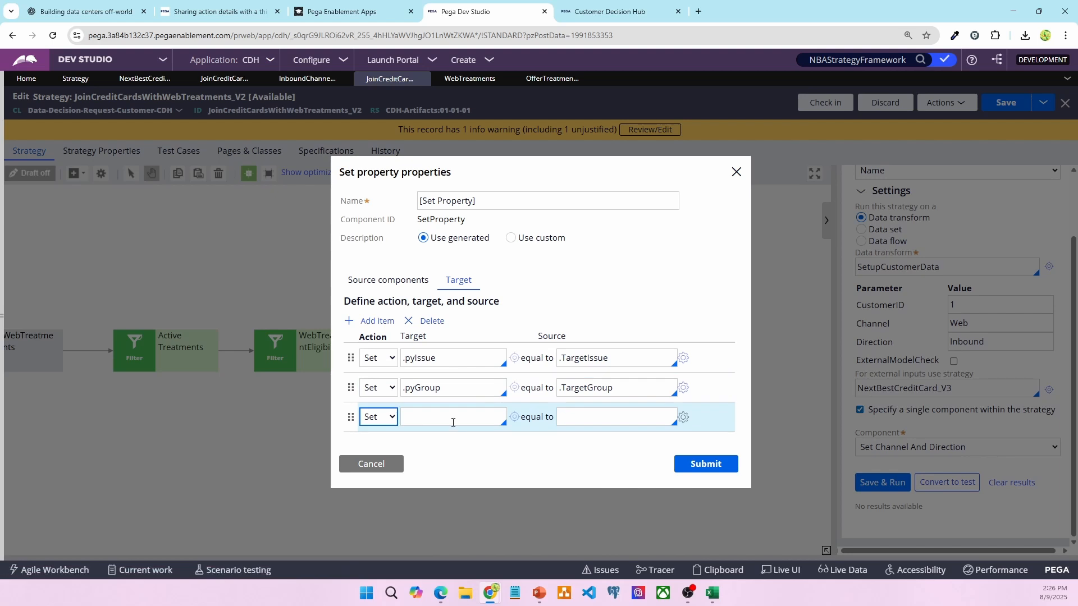
click(453, 422)
text(.pyName)
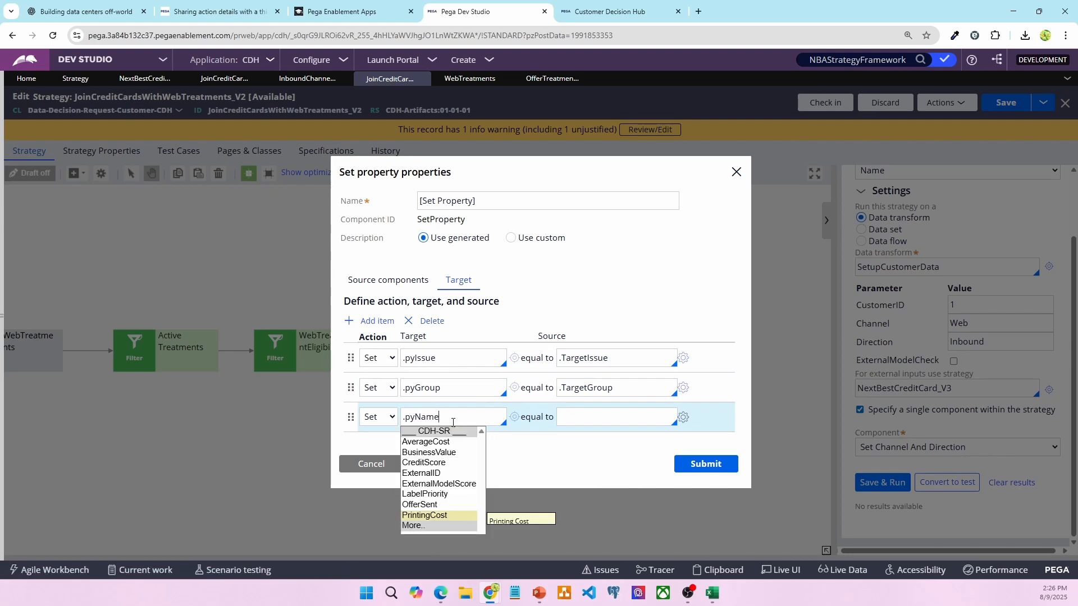
click(566, 416)
text(.T)
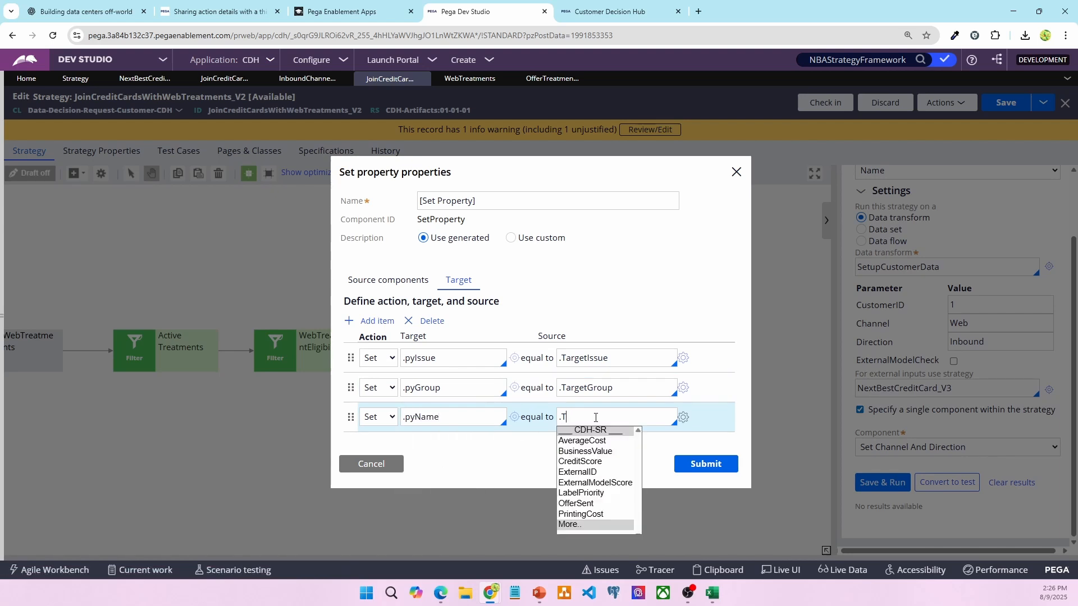
text(argetAction)
key(Down)
key(Down)
key(Down)
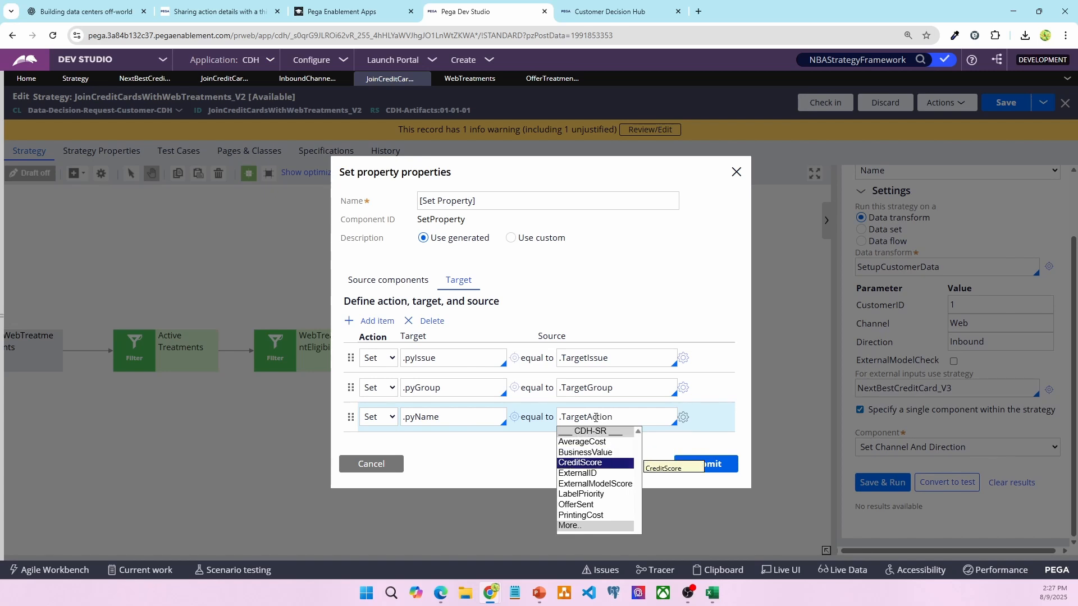
key(Down)
key(Down)
key(Down)
key(Down)
key(Down)
key(Down)
key(Escape)
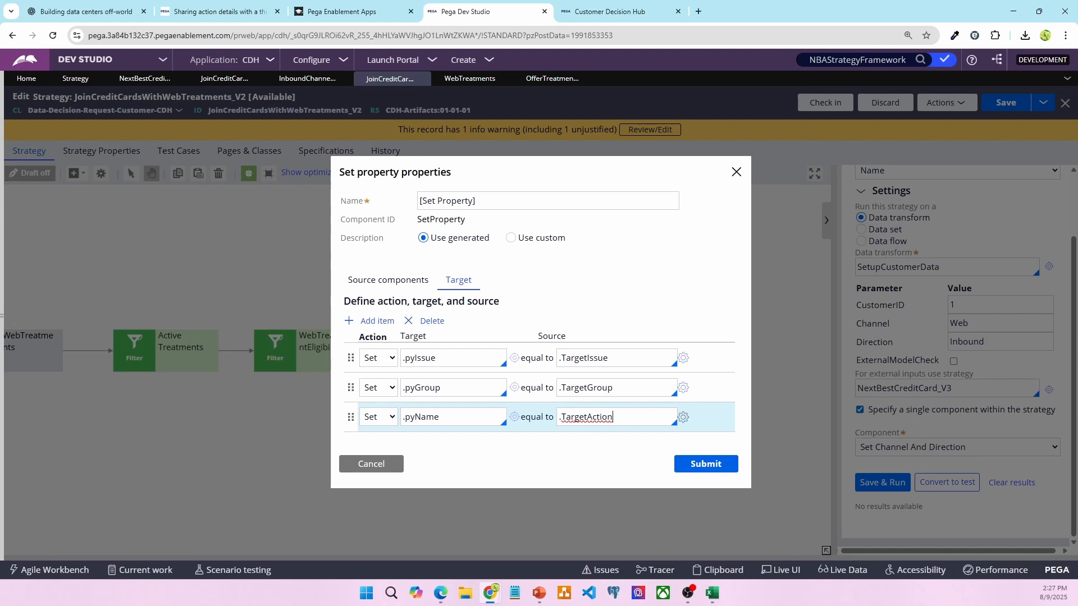
Add a fourth item setting .pyLabel equal to .TempString3
click(376, 321)
click(451, 437)
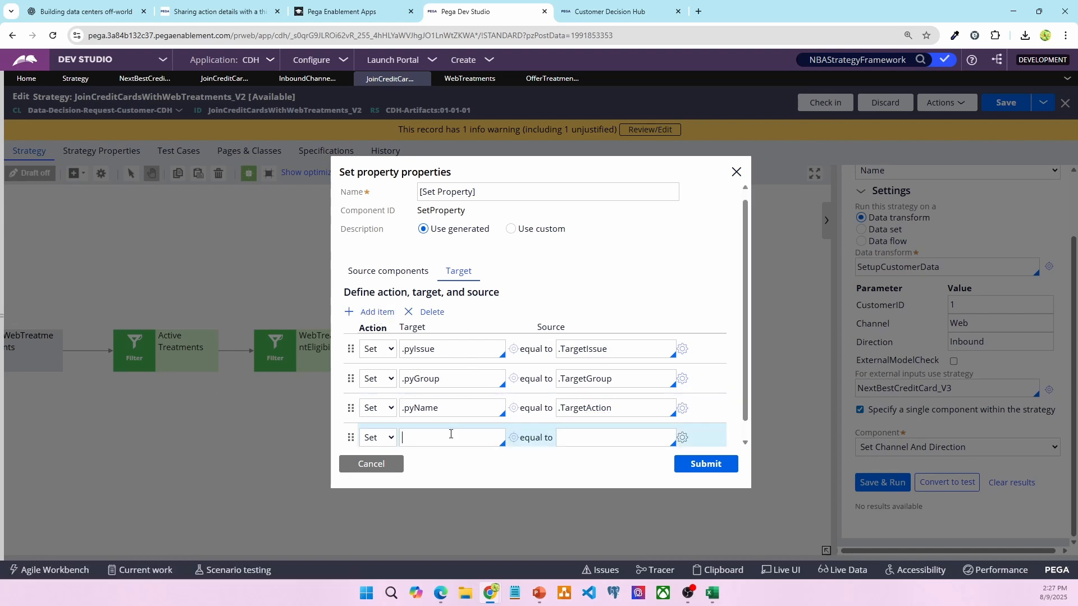
text(.pyLabe)
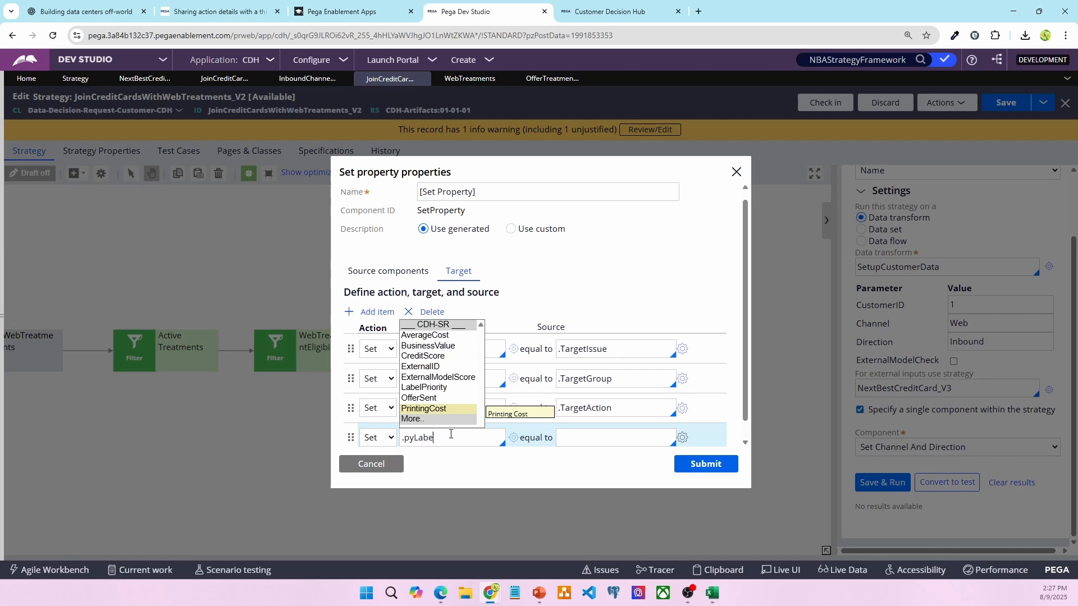
text(l)
click(626, 432)
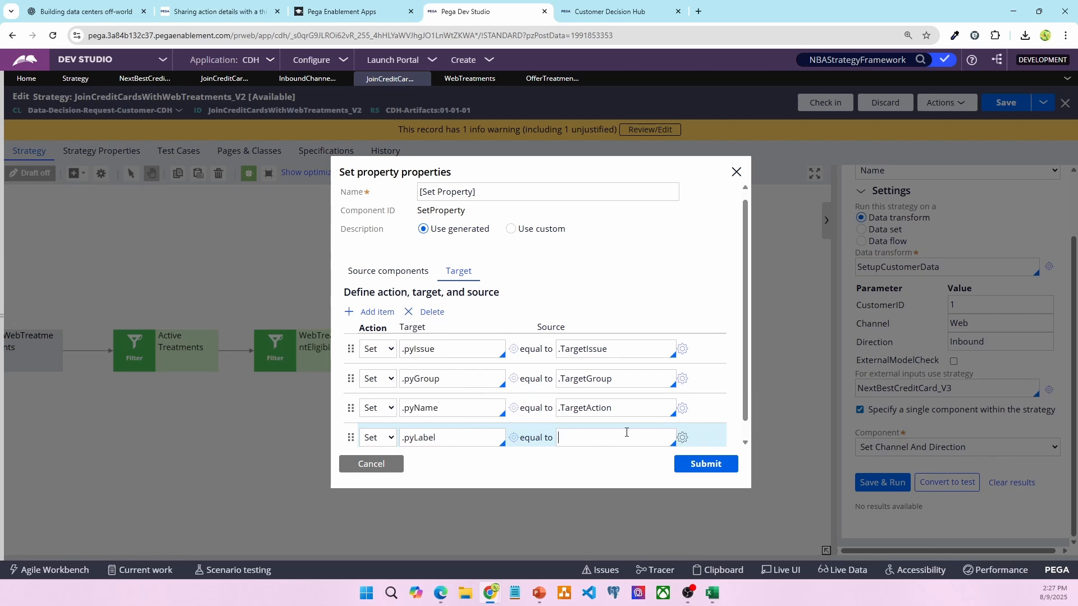
text(.TempS)
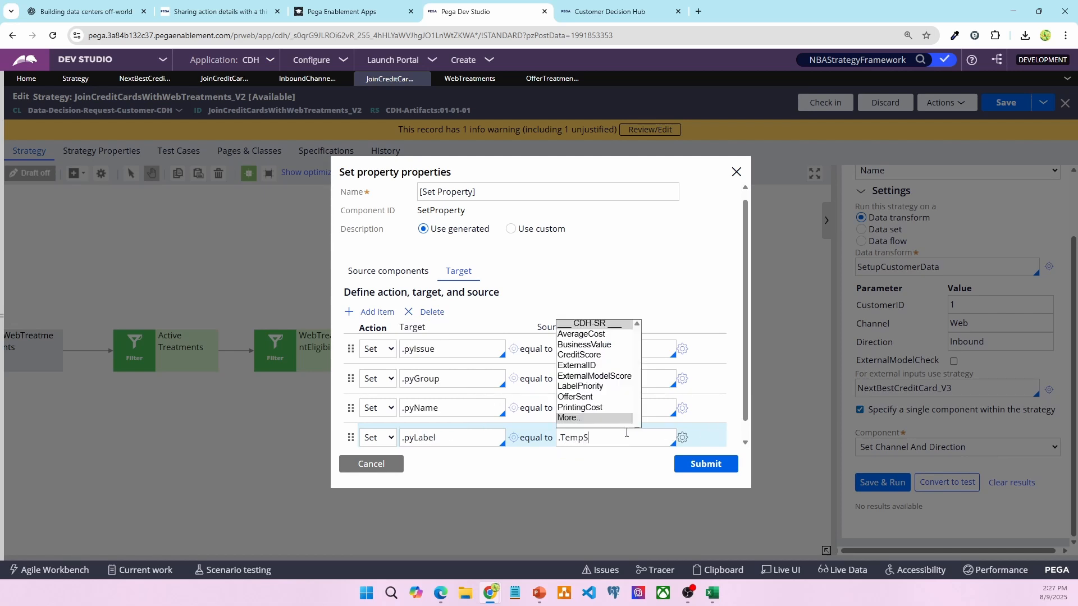
text(tring3)
Add two more items with .StartDate and .EndDate as their targets
click(373, 312)
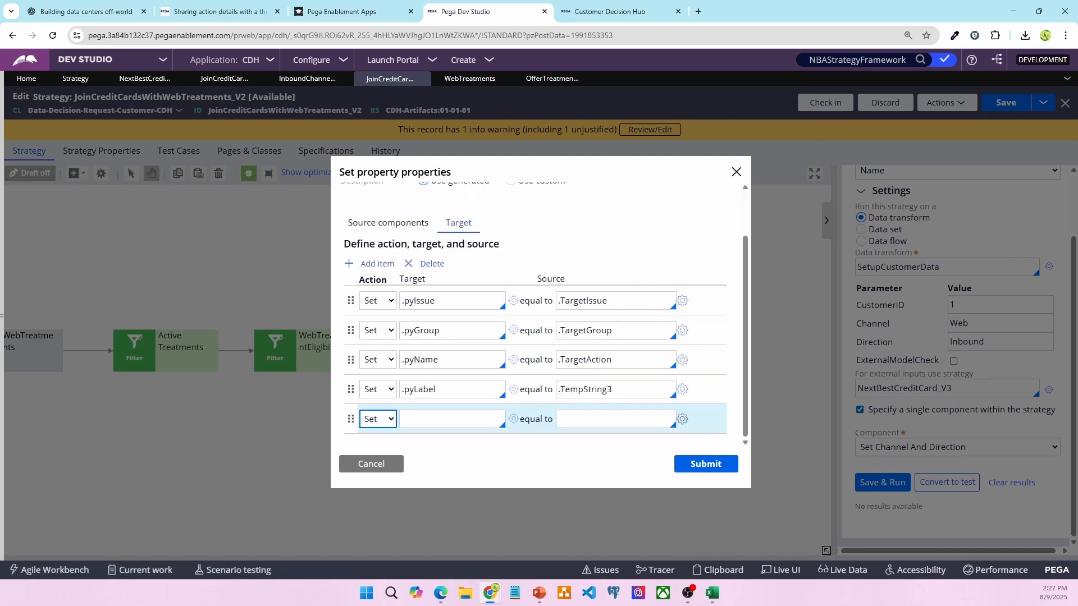
click(415, 421)
text(.)
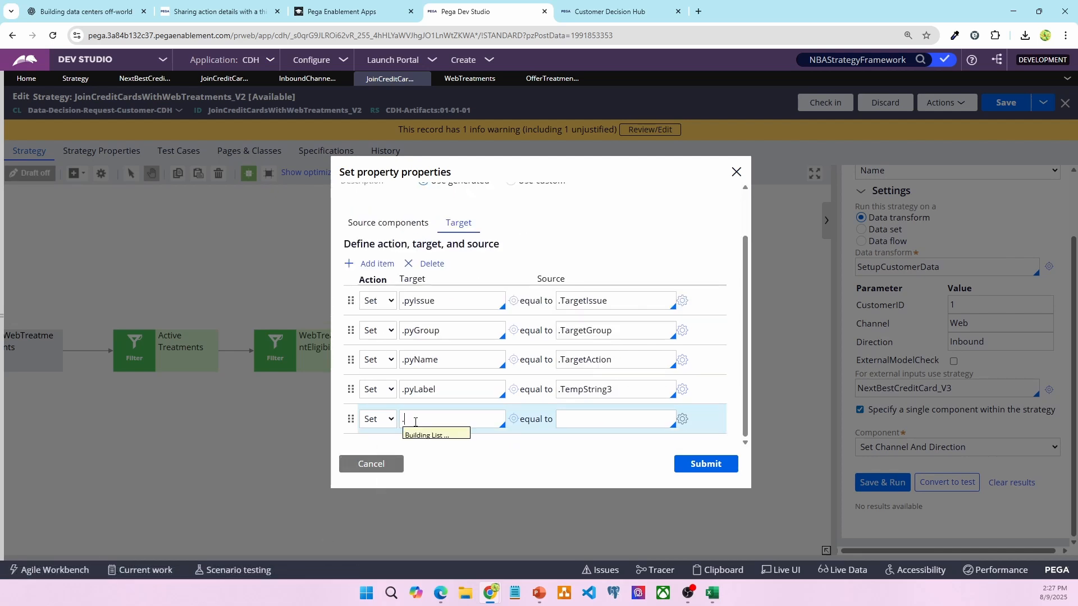
text(StartDate)
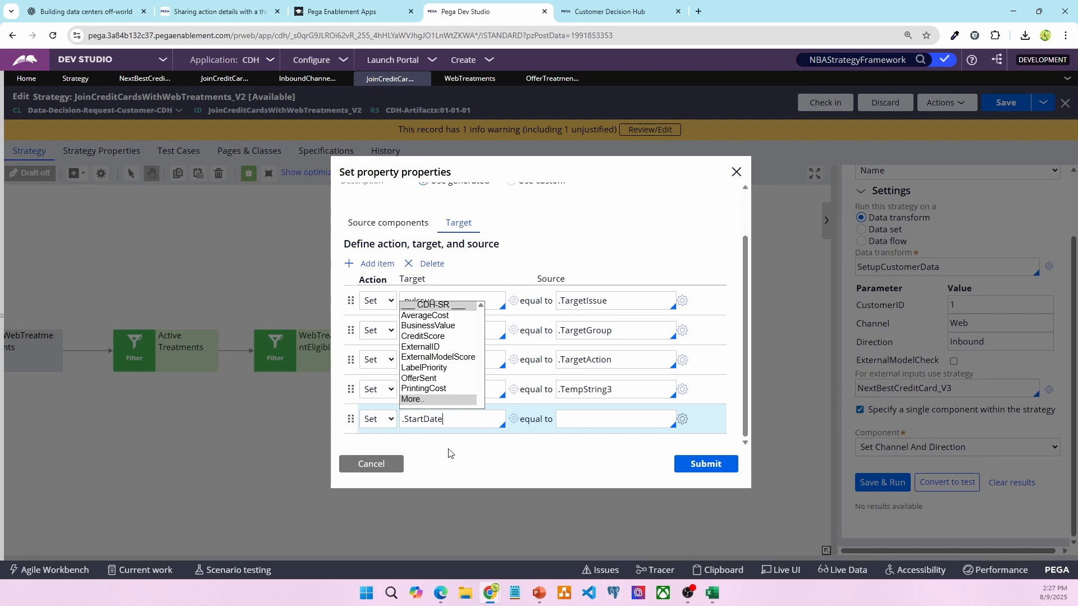
click(459, 421)
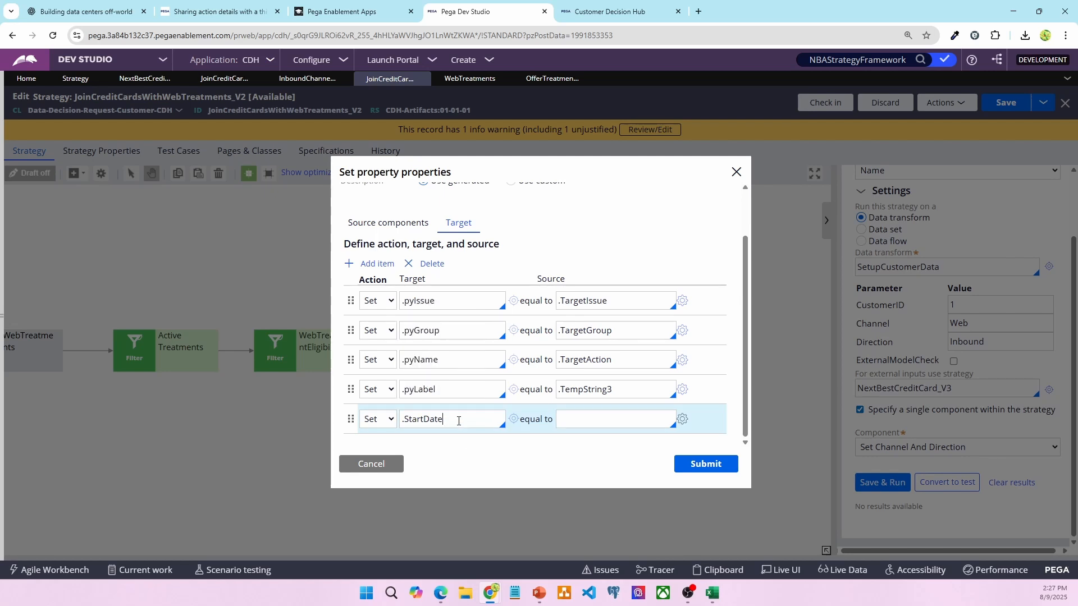
click(375, 264)
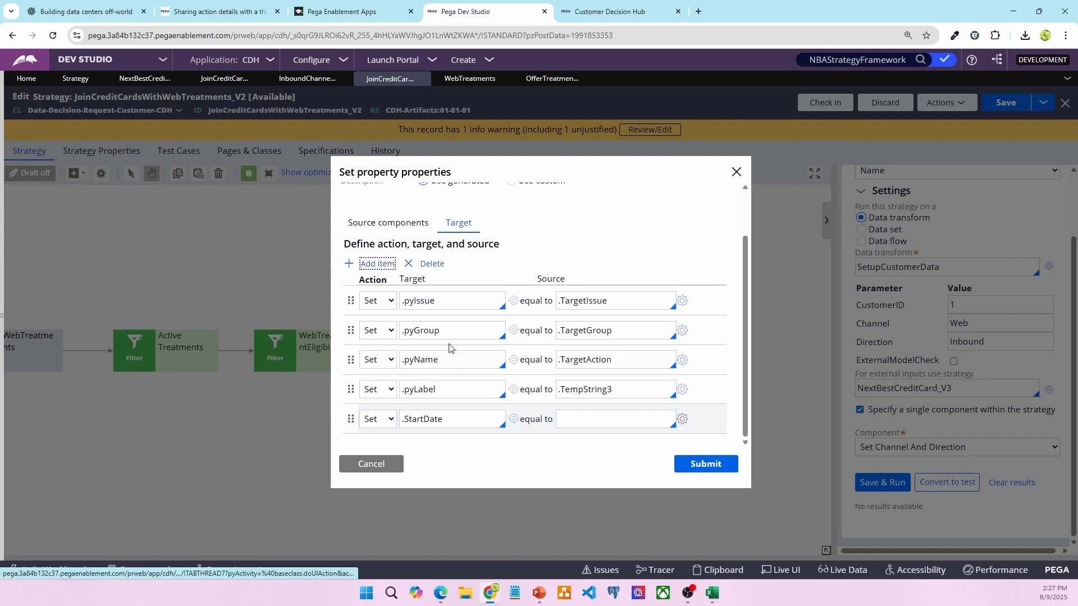
click(423, 431)
text(.)
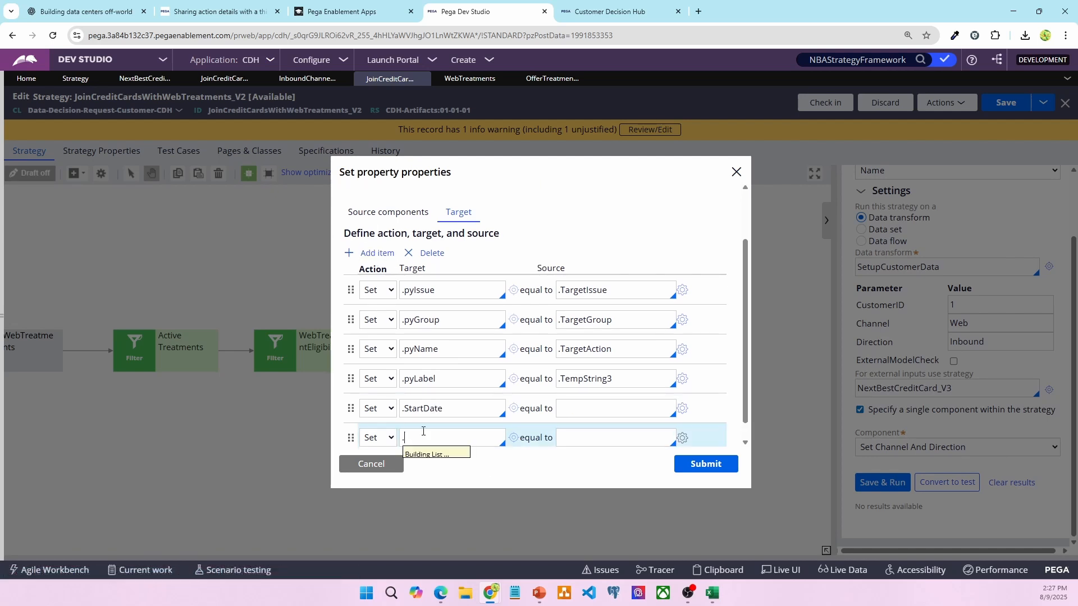
text(EndDate)
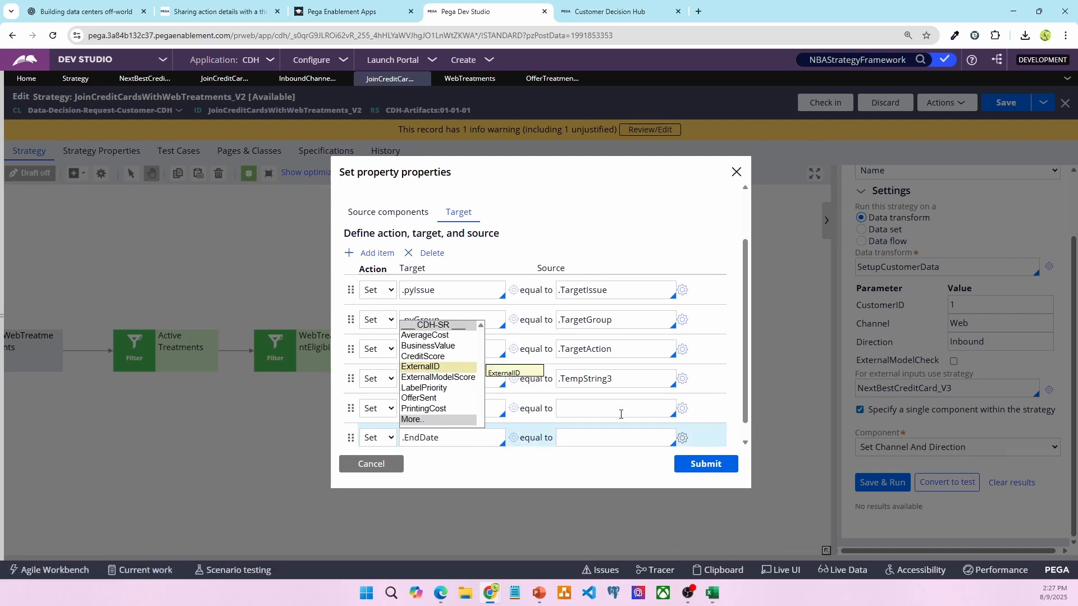
Set the source of .StartDate to .TempDate1 and the source of .EndDate to .TempDate2
click(618, 404)
text(.Te)
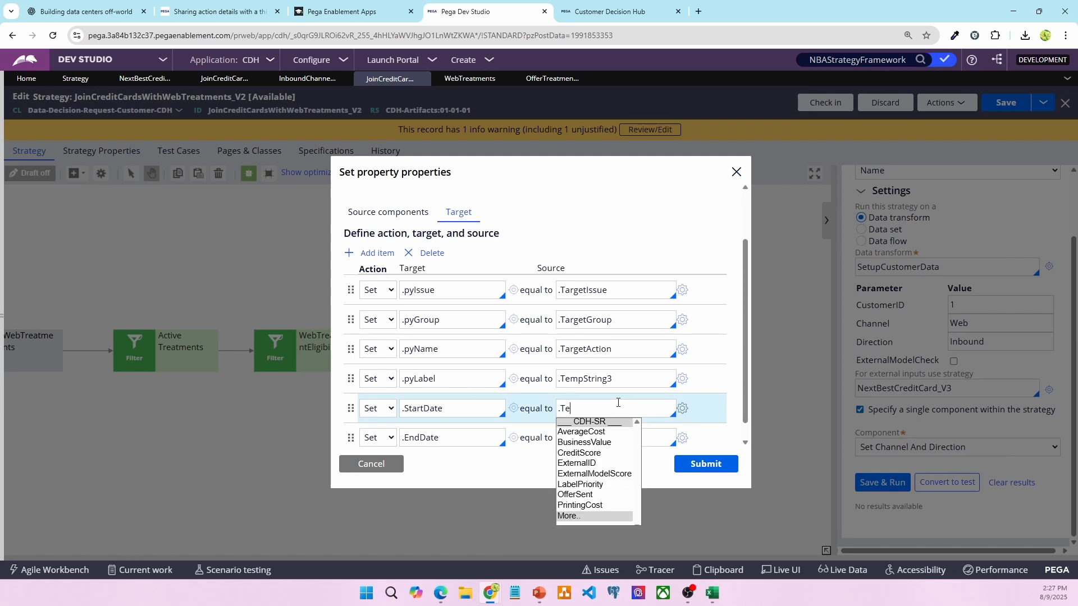
text(mpDate)
key(ctrl+a)
key(ctrl+c)
click(660, 442)
key(ctrl+v)
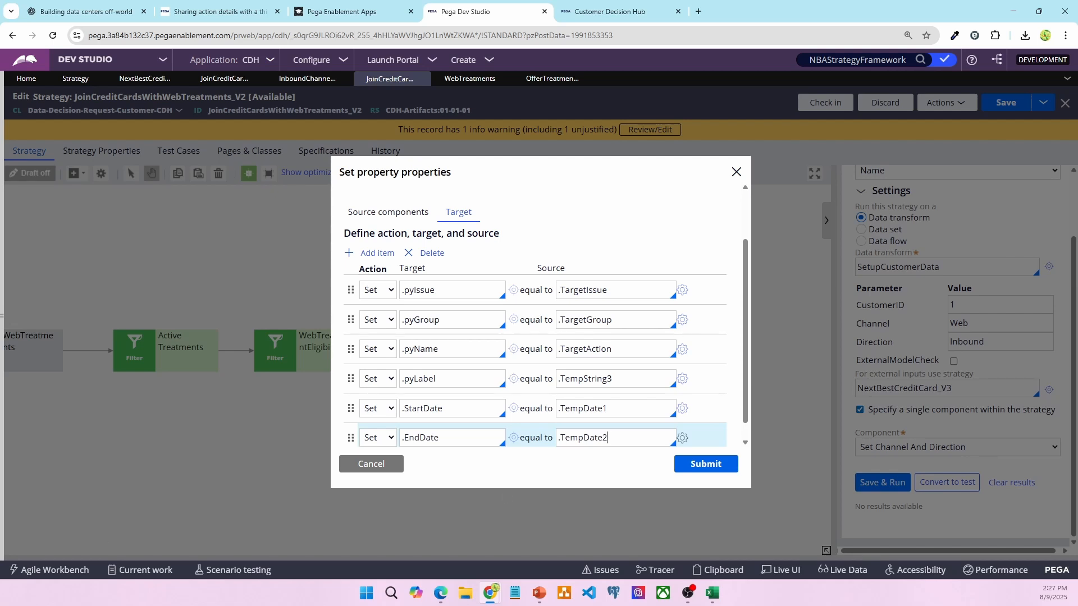
click(487, 438)
scroll(585, 343, down, 1)
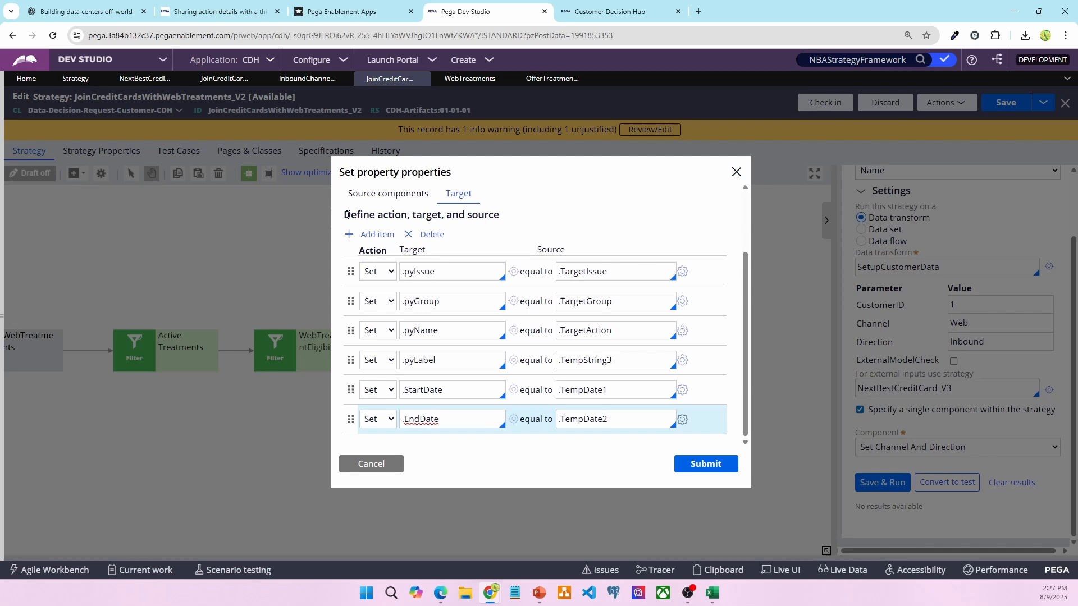
Add an item with target .ImageURL and open the expression builder for its source
click(371, 239)
click(439, 438)
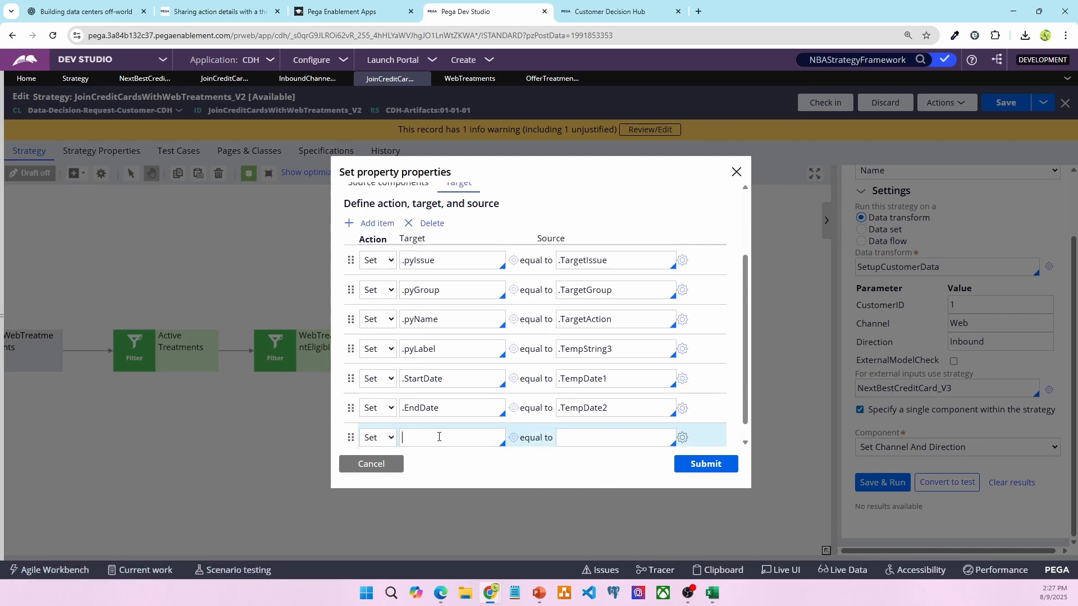
text(.ImageU)
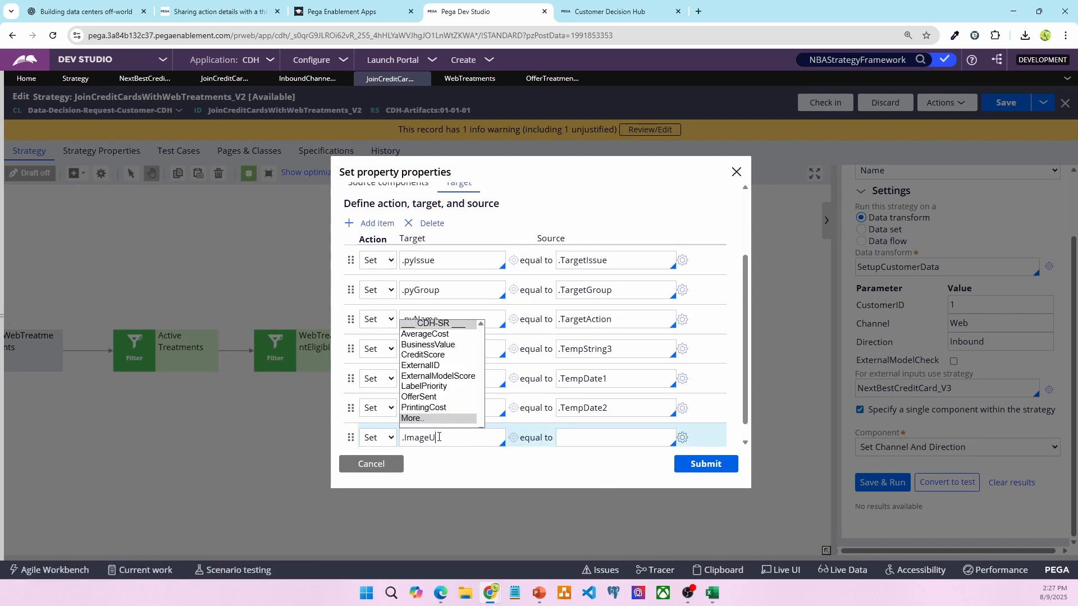
text(RL)
double_click(439, 437)
key(alt+Tab)
click(630, 441)
click(684, 440)
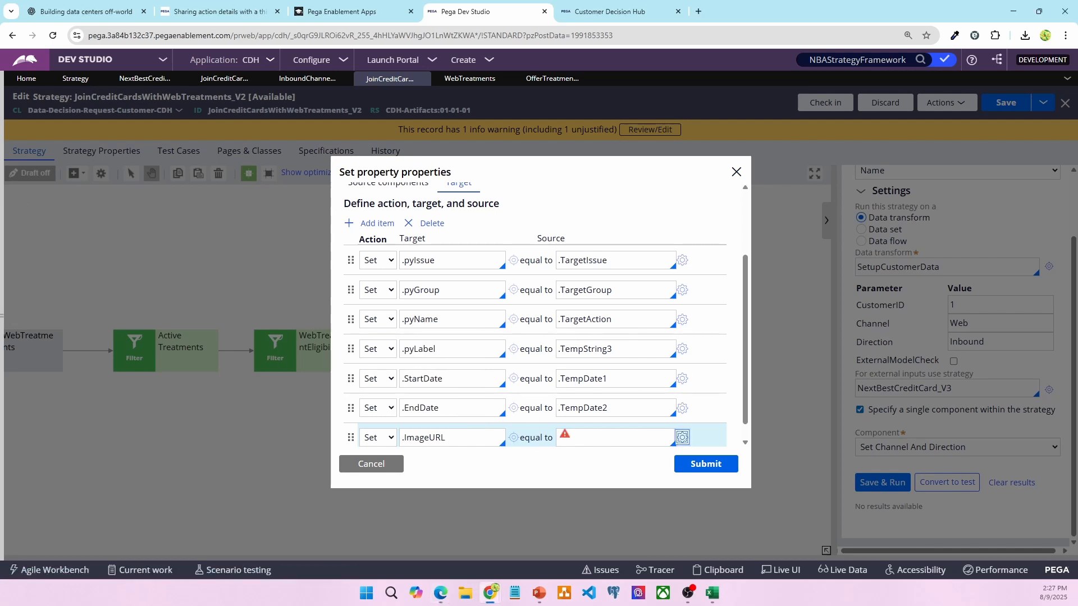
key(alt+Tab)
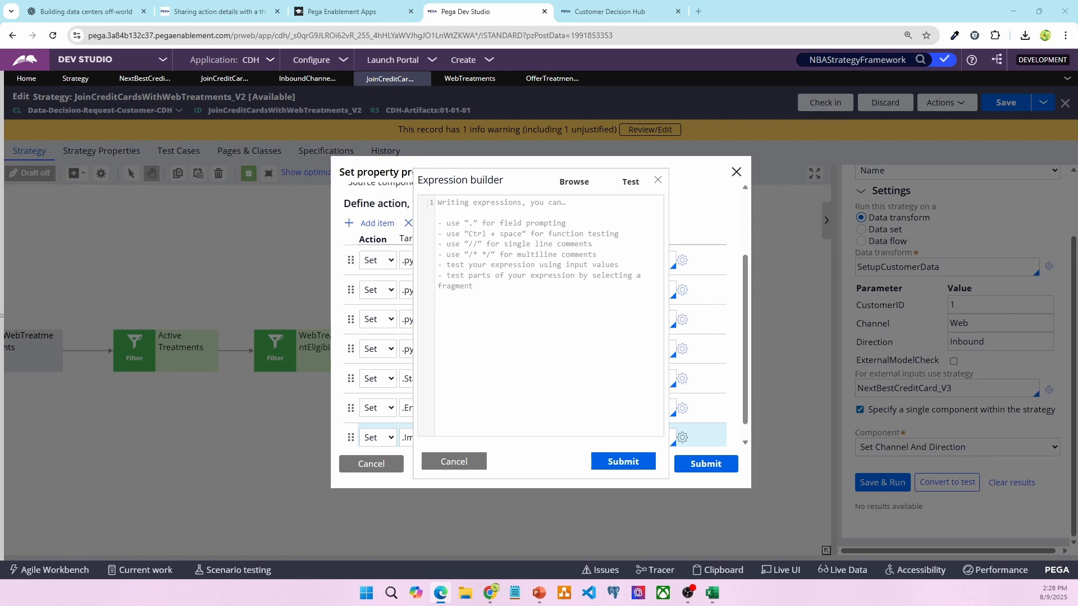
Enter and submit the source expression .ImageURL== "" ? .TempString1 : .ImageURL for the .ImageURL item
click(486, 265)
text(.Image)
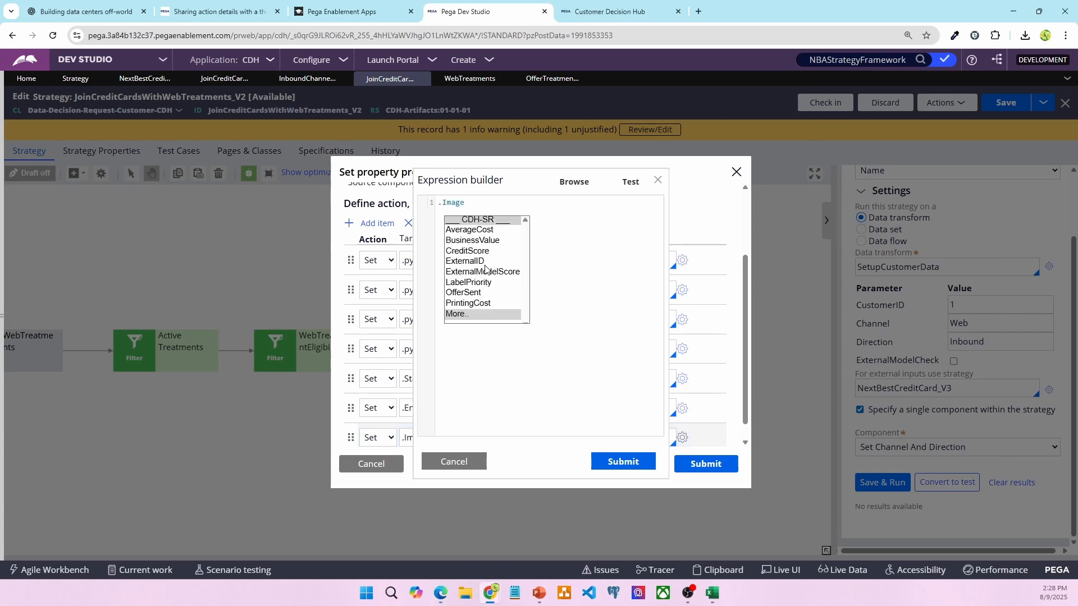
text(URL== )
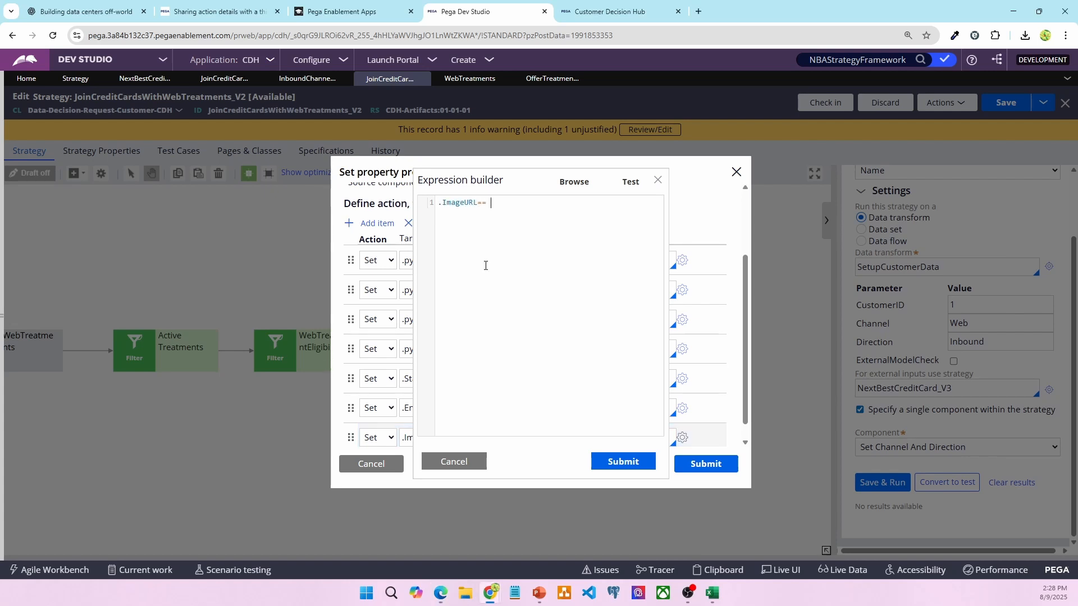
text("" ? .)
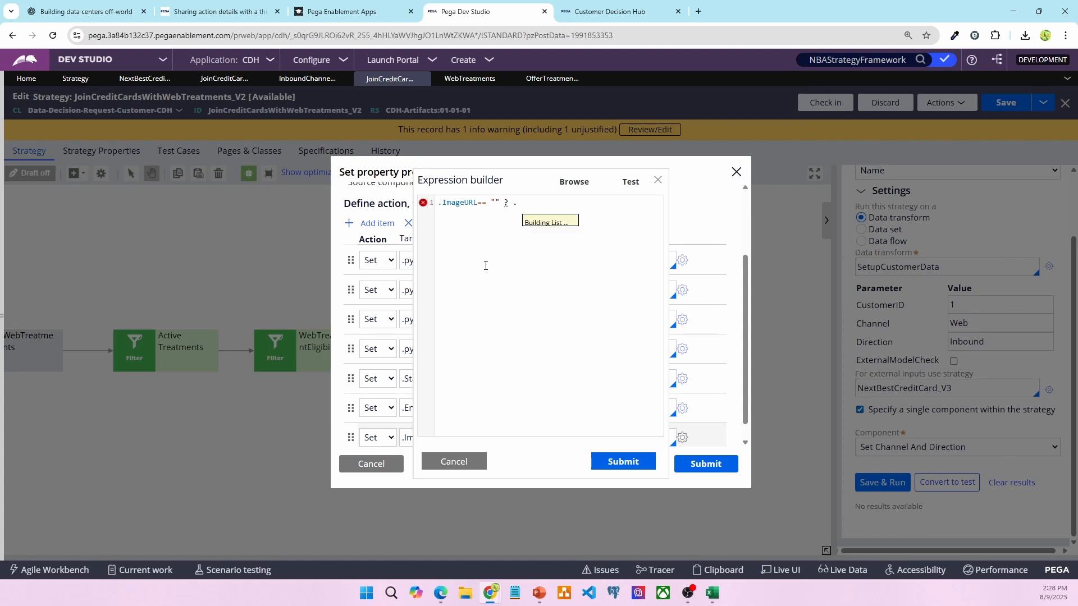
text(TempStr)
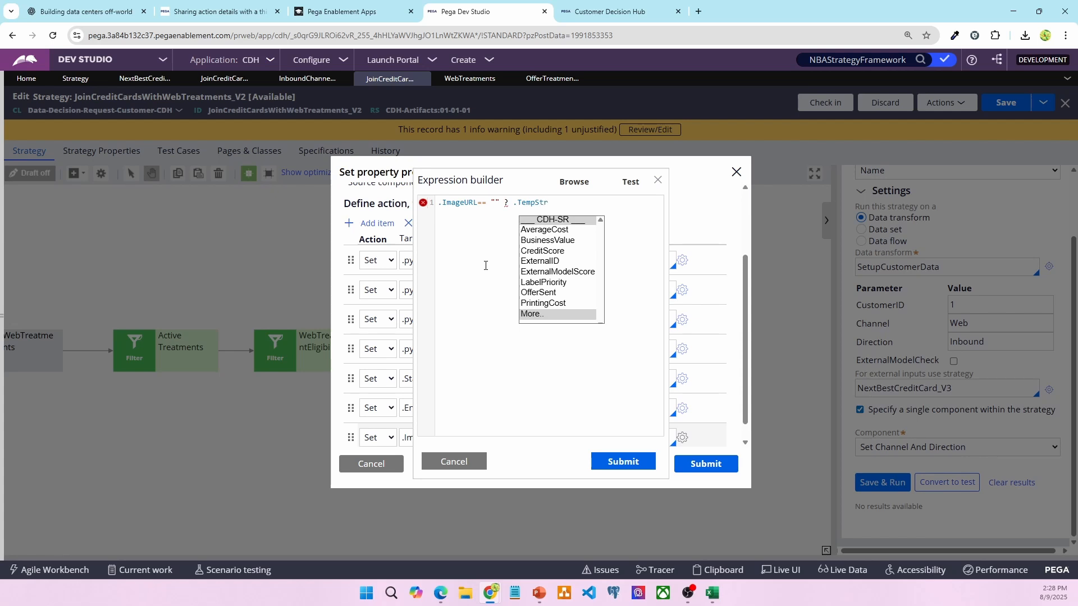
text(ing1;)
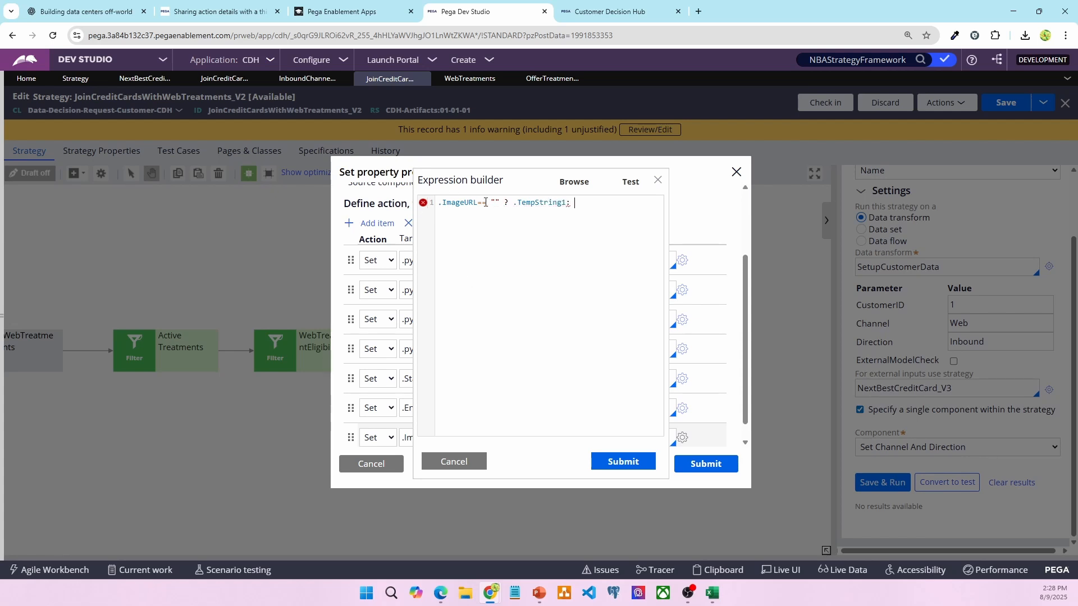
drag(478, 202, 452, 202)
click(608, 205)
text(.ImageURL)
click(566, 203)
key(ctrl+a)
click(611, 461)
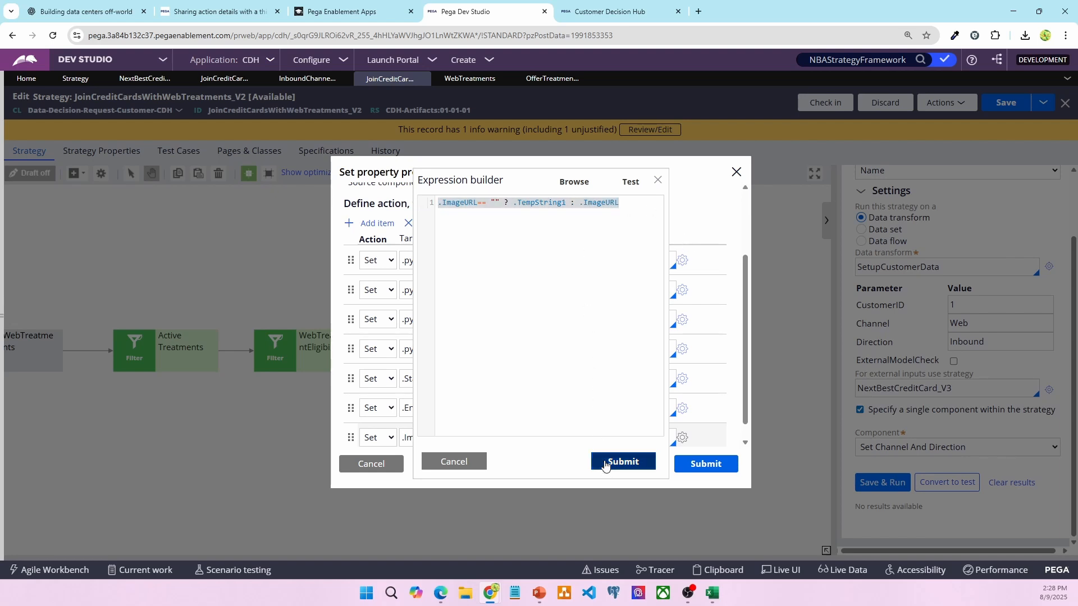
click(469, 443)
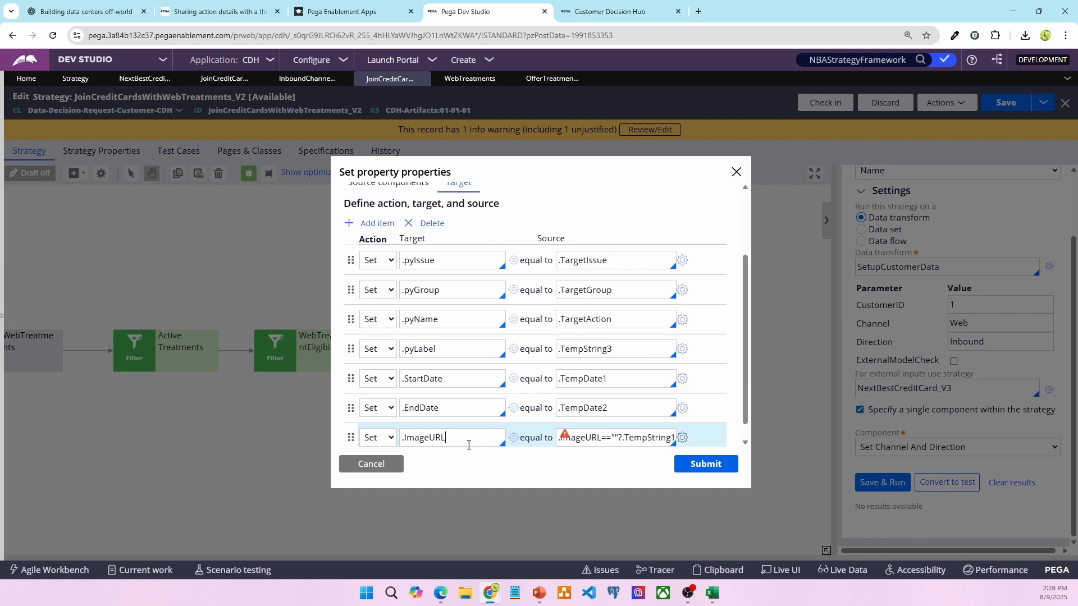
Add another item and choose .ClickThroughURL from the full property list as its target
click(378, 225)
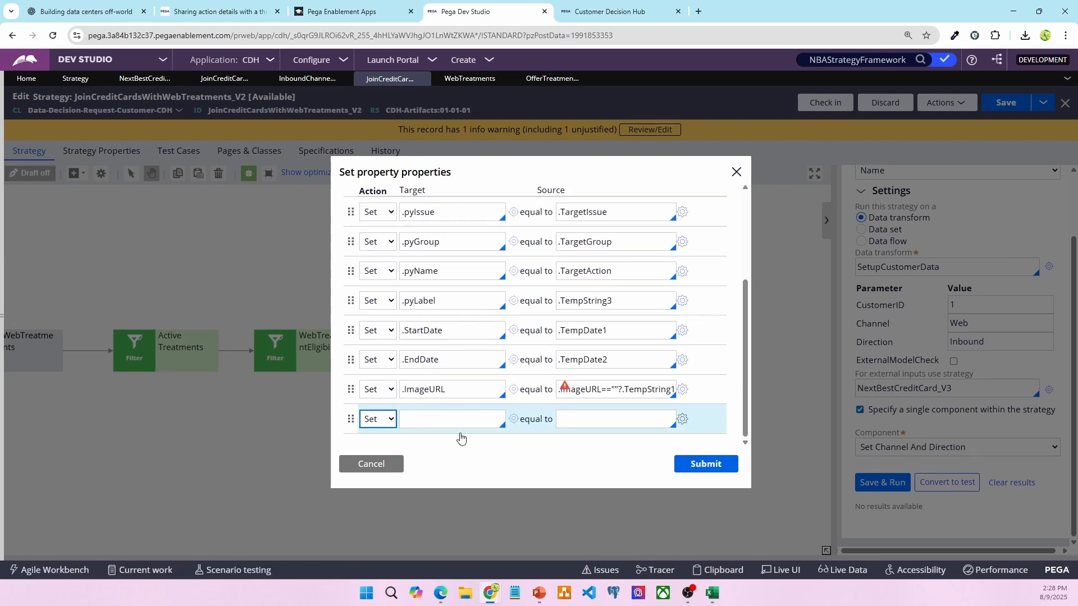
click(455, 419)
text(.)
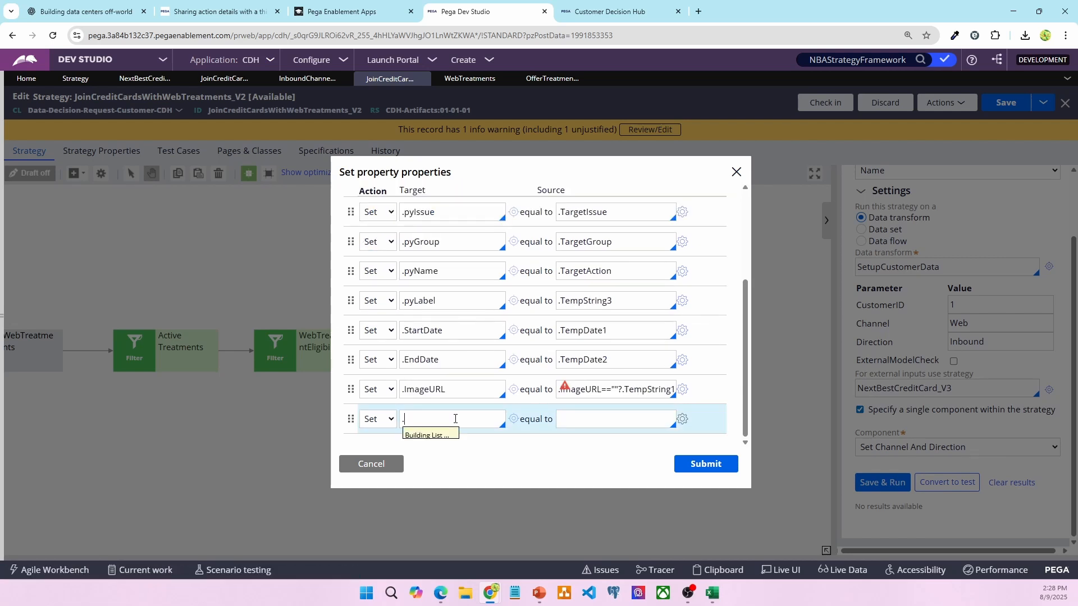
text(clickth)
key(Down)
key(Down)
key(Down)
key(Down)
key(Down)
key(Down)
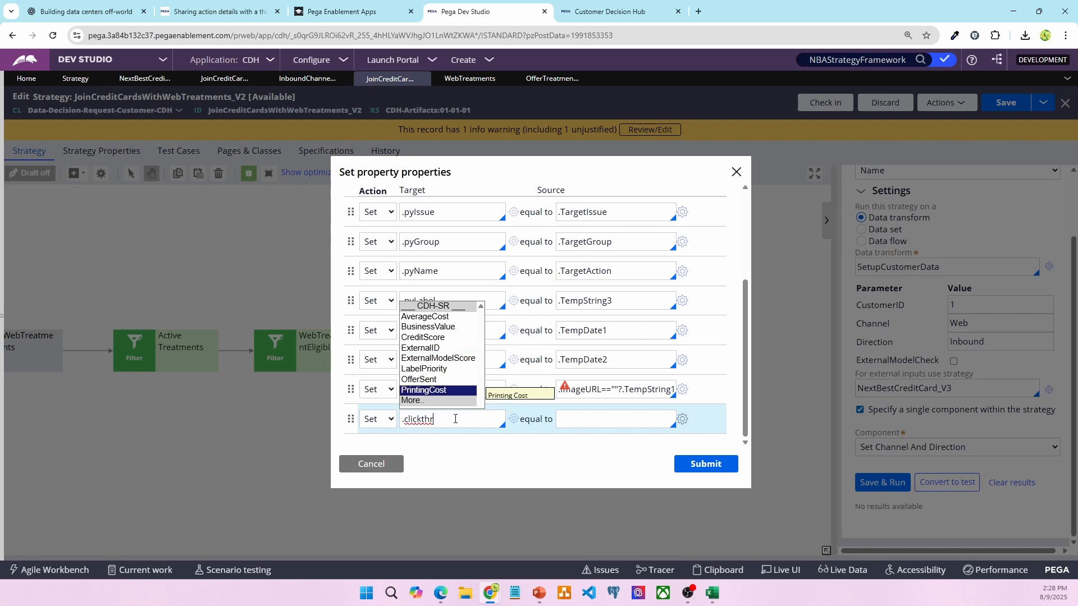
key(Return)
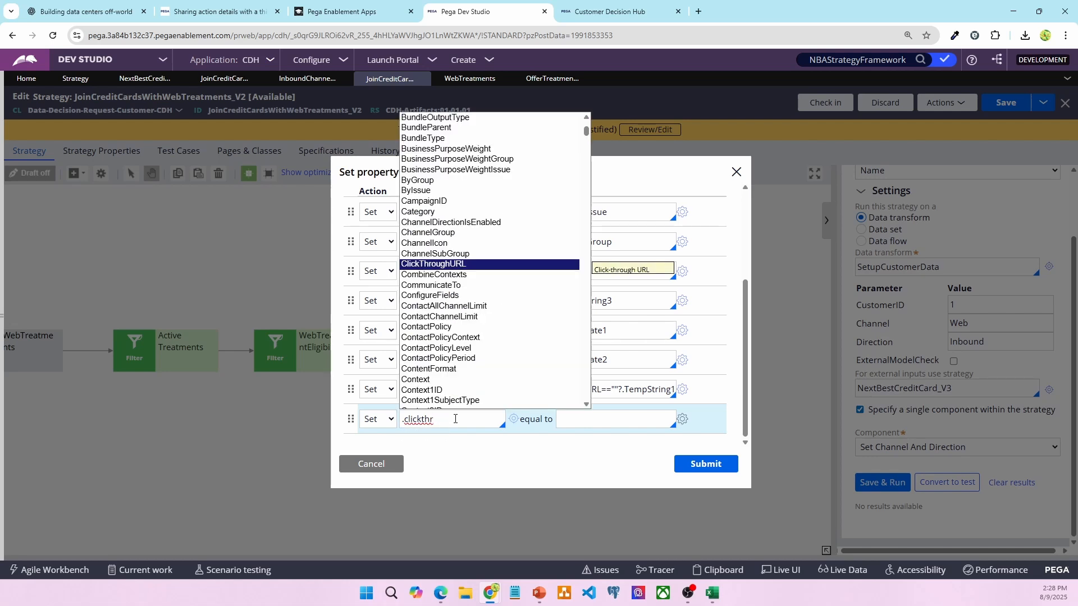
key(Return)
Build and submit the source expression .ClickThroughURL == "" ? .TempString2: .ClickThroughURL for the .ClickThroughURL item
key(ctrl+a)
key(ctrl+c)
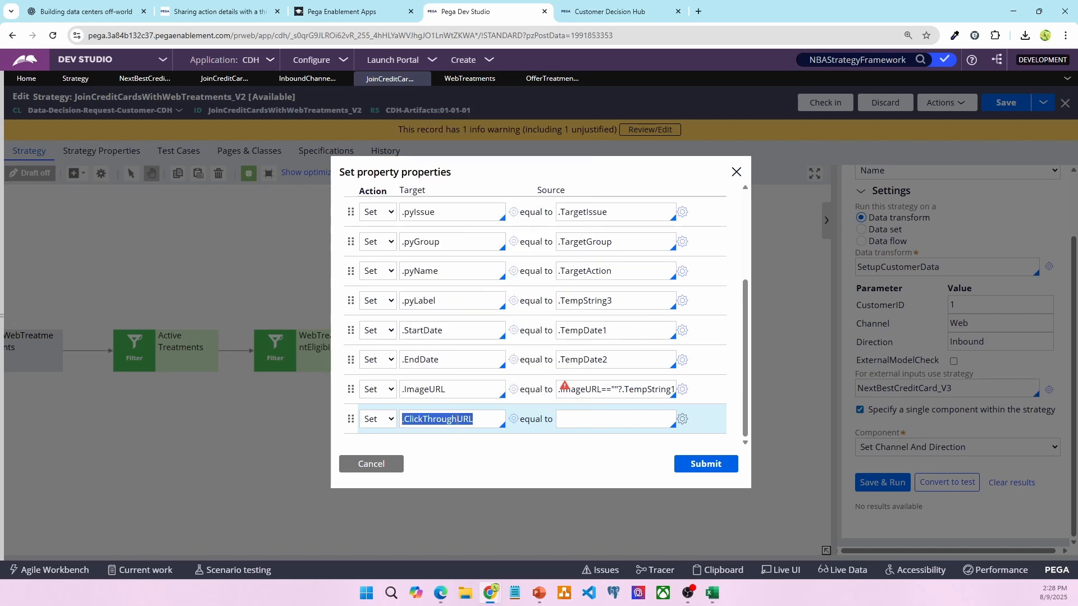
click(683, 420)
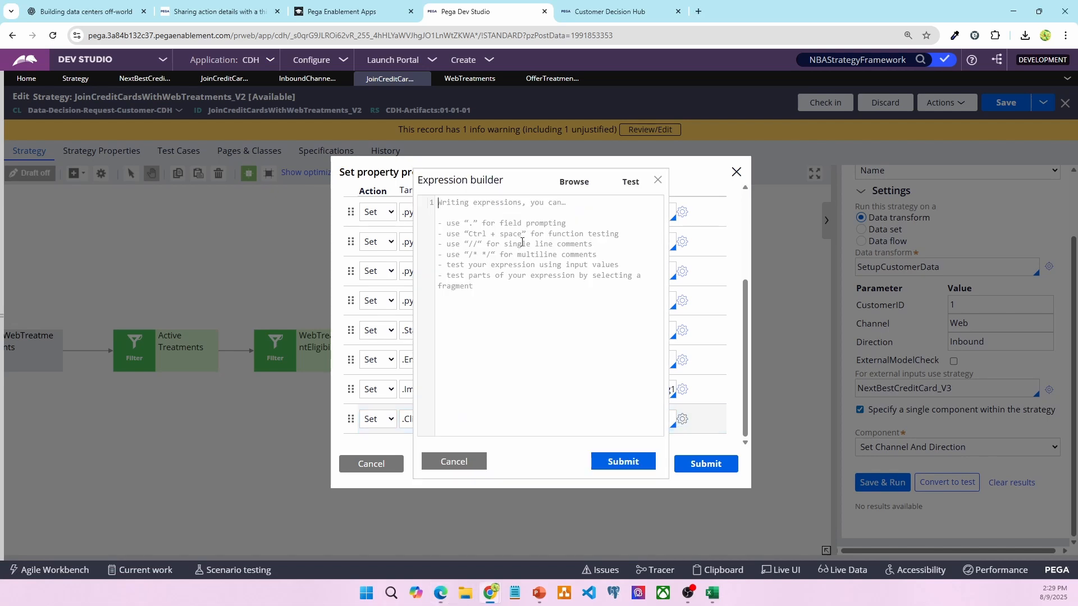
key(ctrl+v)
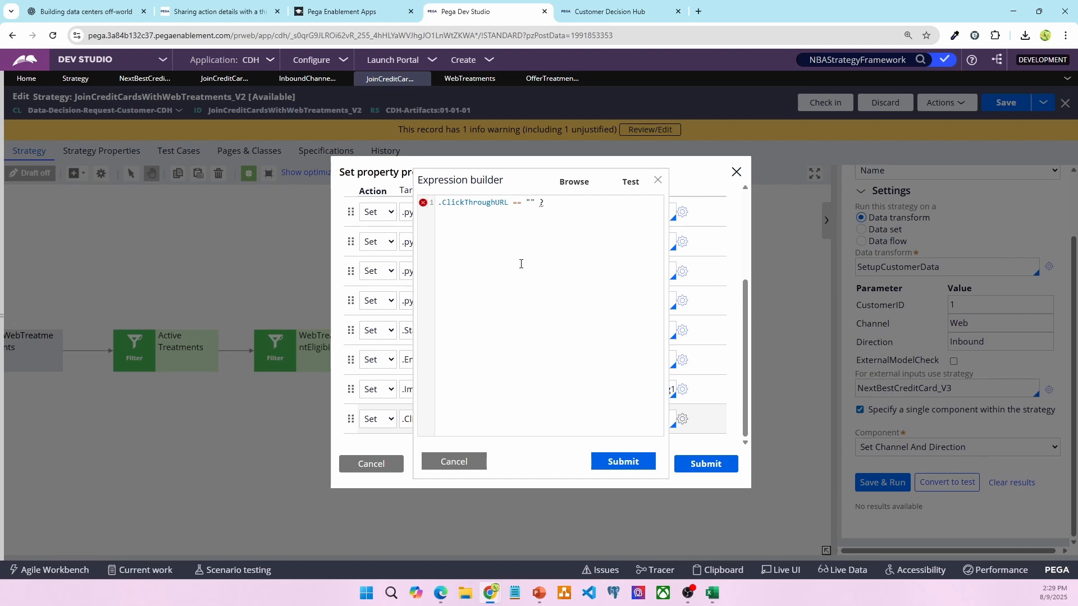
text(== "" ? .Temp)
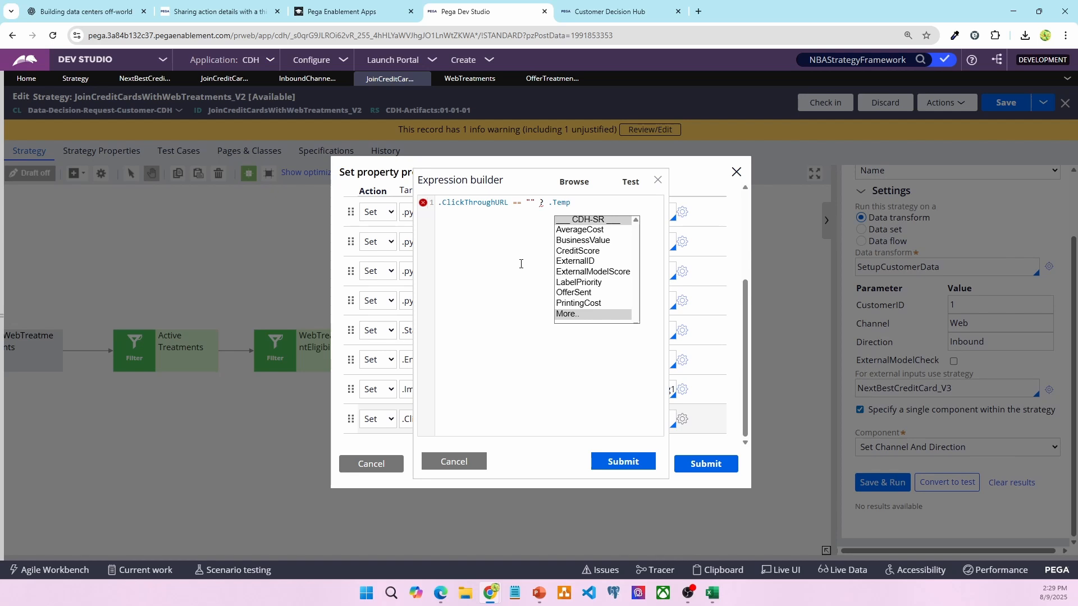
text(String2:)
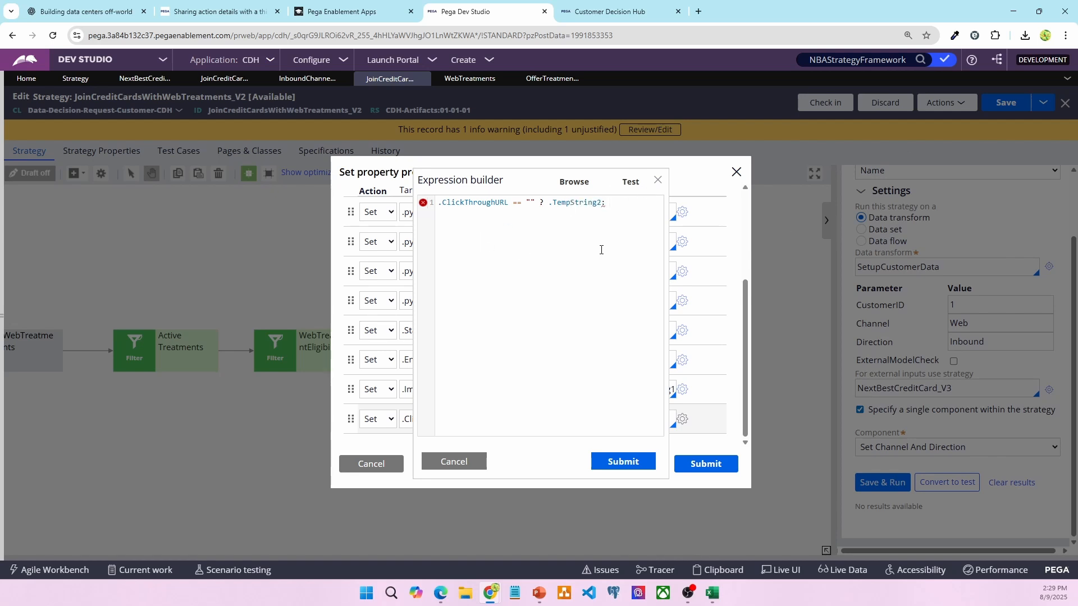
key(ctrl+v)
click(623, 462)
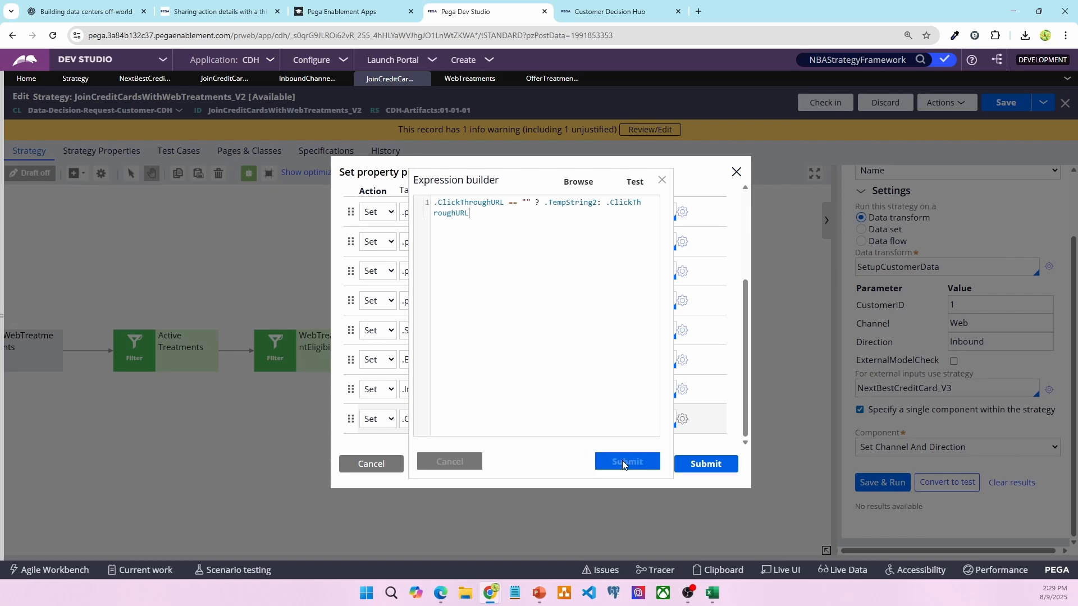
Submit the configured Set Property items and rename the component to Set Final Properties
click(705, 464)
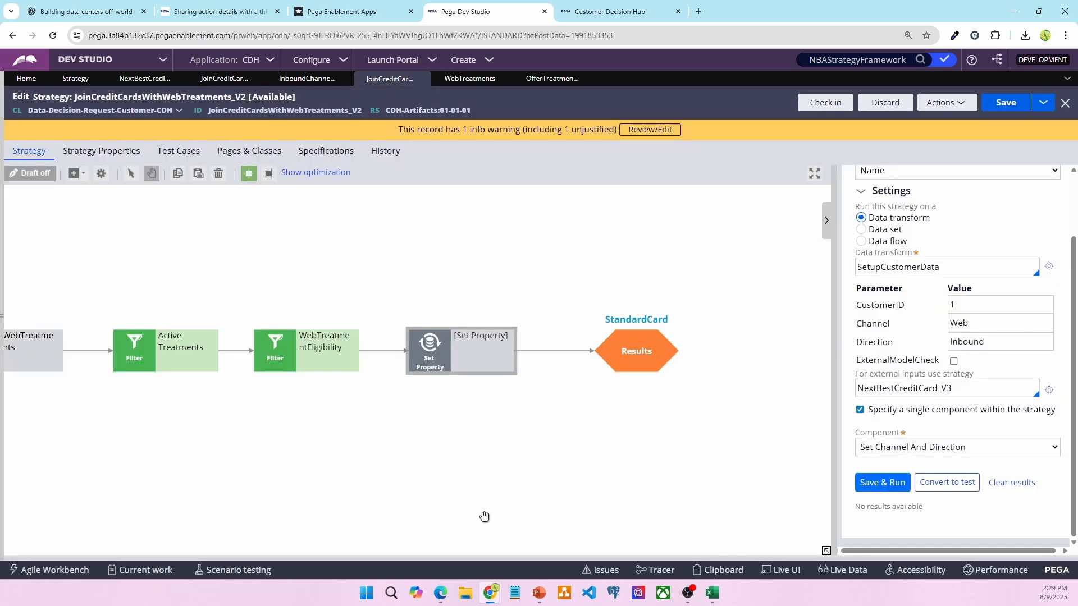
key(alt+Tab)
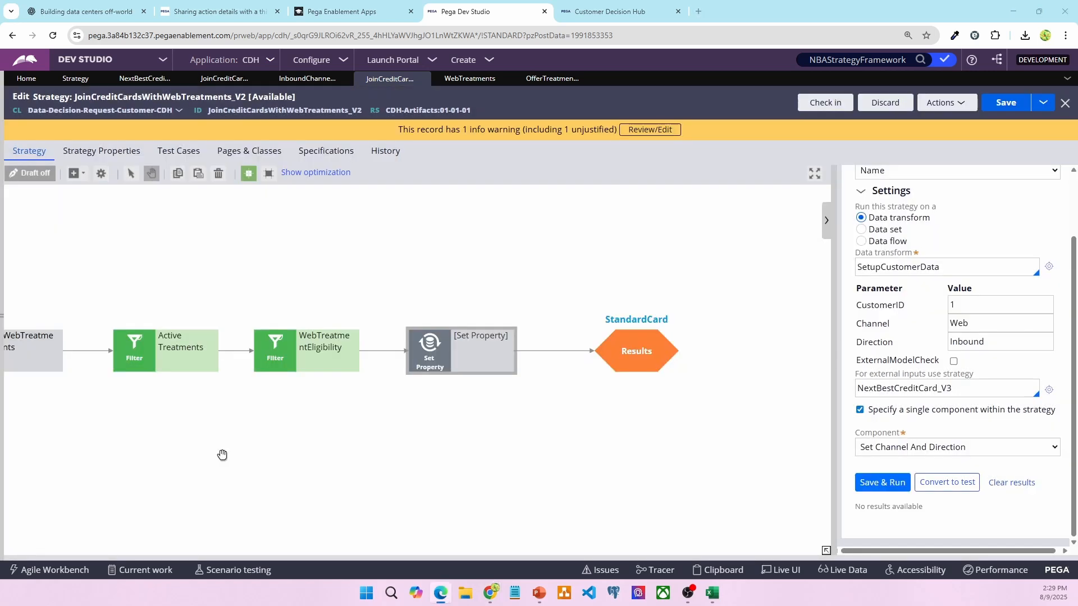
click(457, 357)
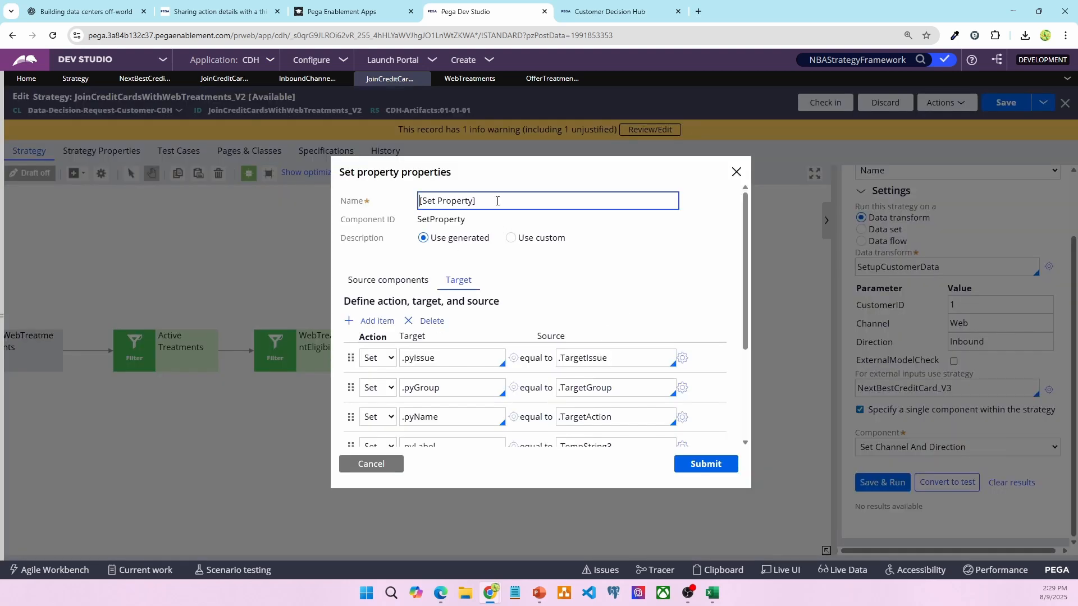
double_click(497, 201)
key(ctrl+a)
text(Set Final)
click(460, 202)
text(P)
key(Tab)
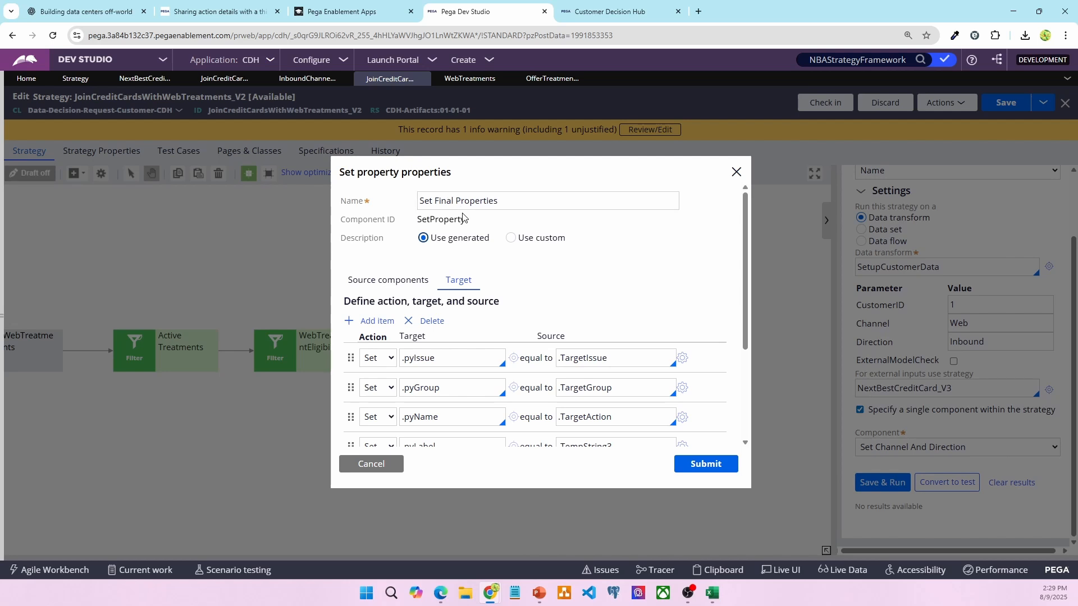
click(705, 463)
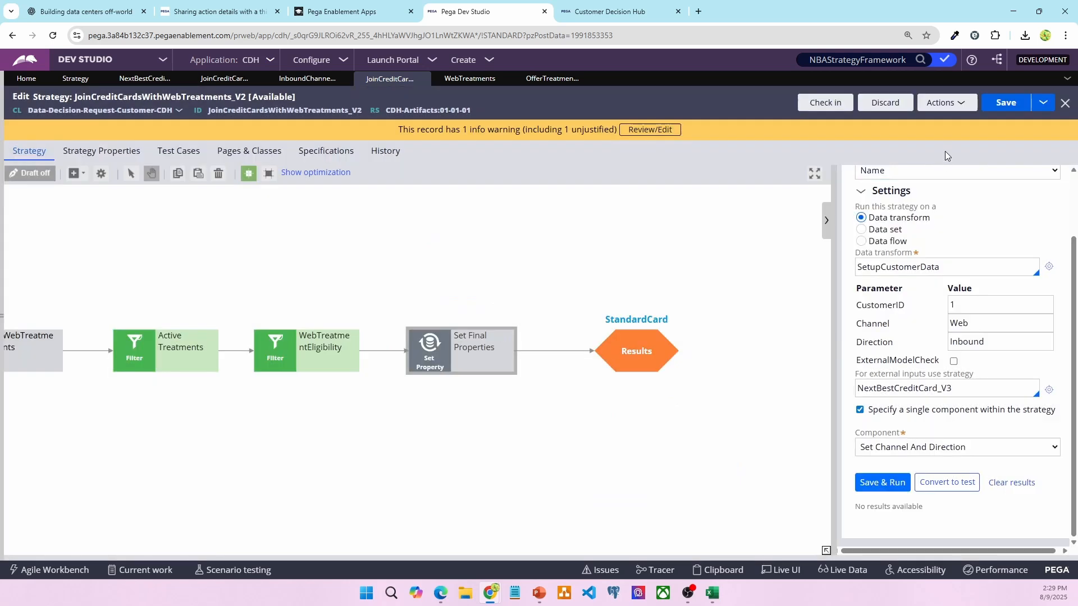
Save the strategy, run the single-case test and bring up the test output of the Results component
click(1005, 102)
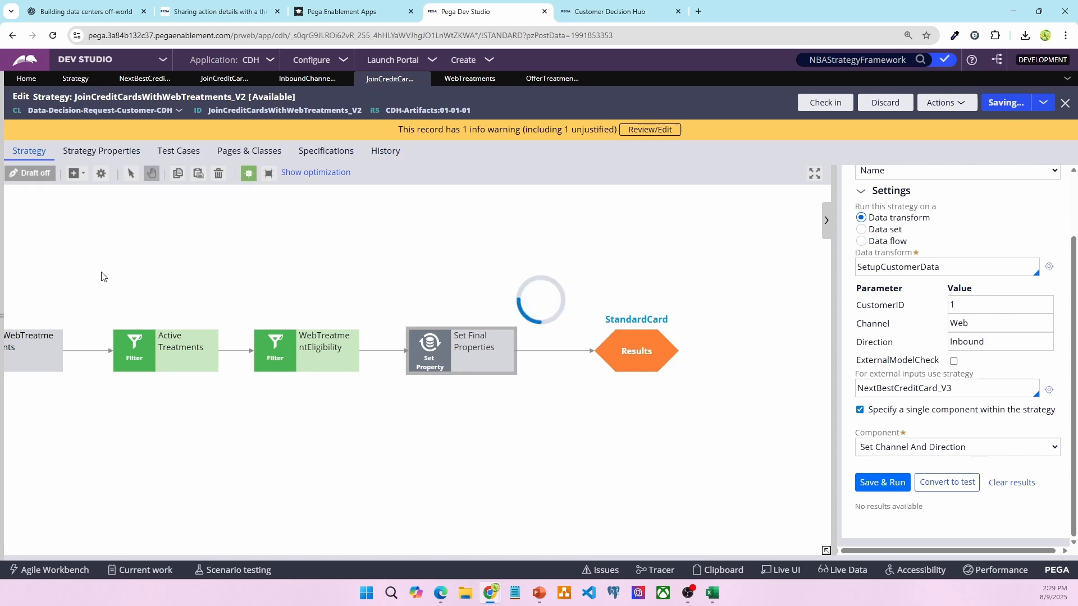
click(870, 483)
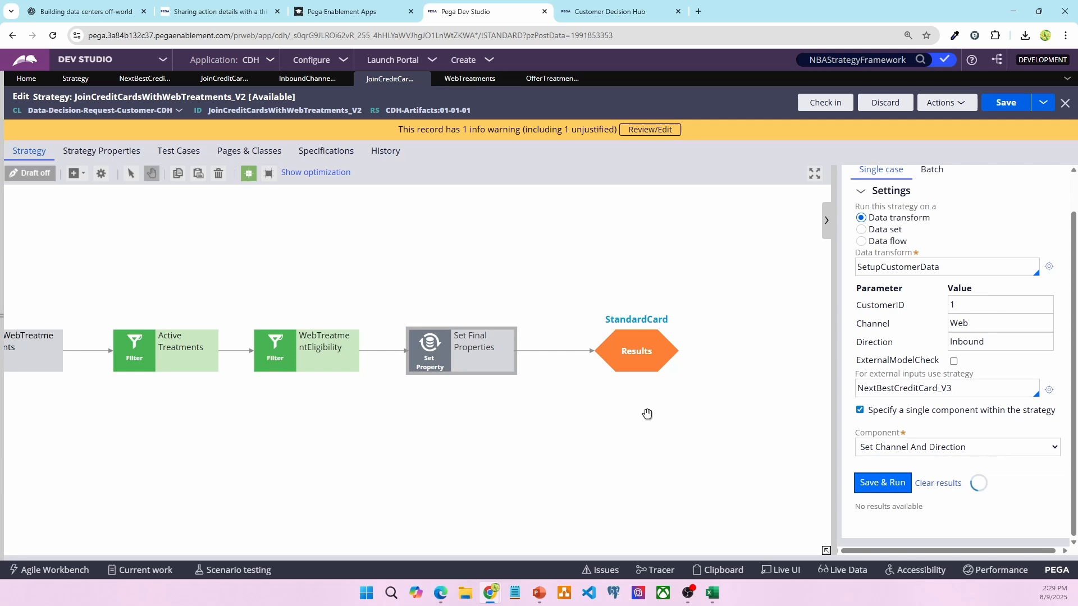
click(632, 353)
scroll(954, 393, down, 4)
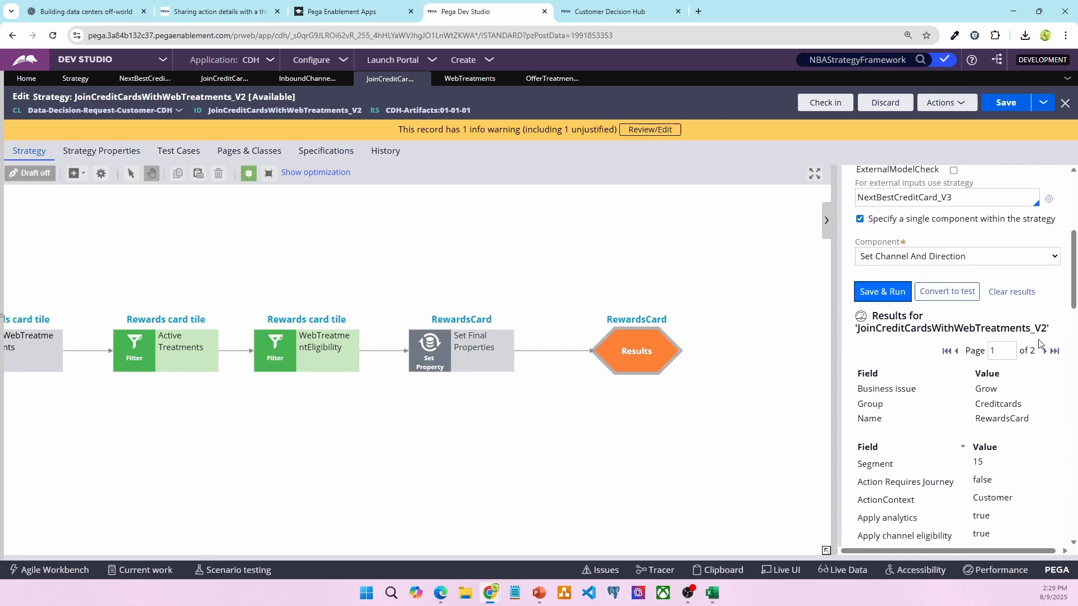
Select the WebTreatmentEligibility filter, return to the Results component and examine its full output down to the TempString and Treatment fields
click(337, 343)
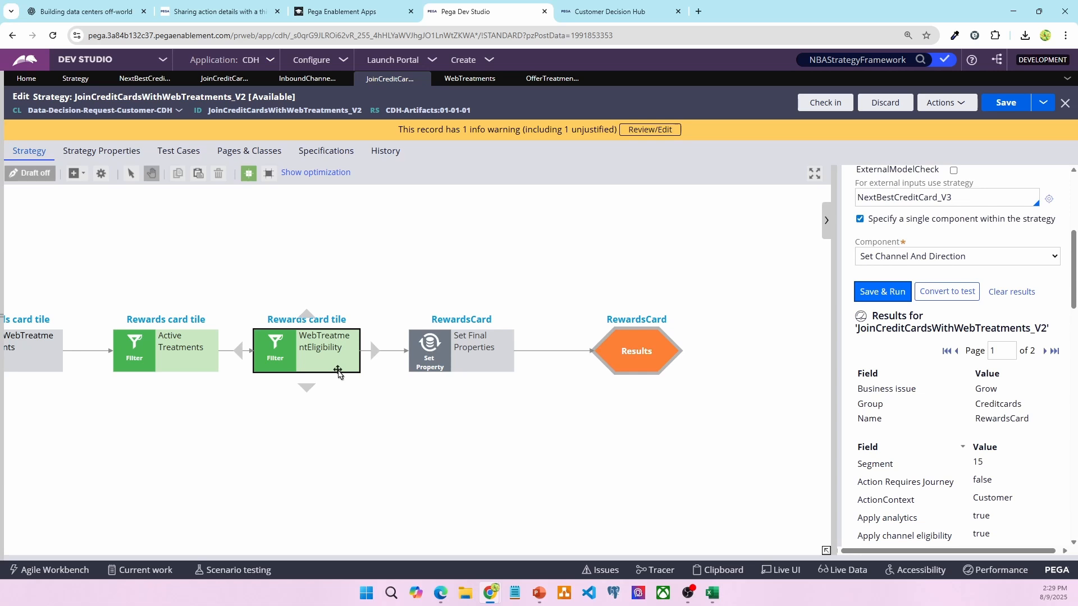
click(644, 338)
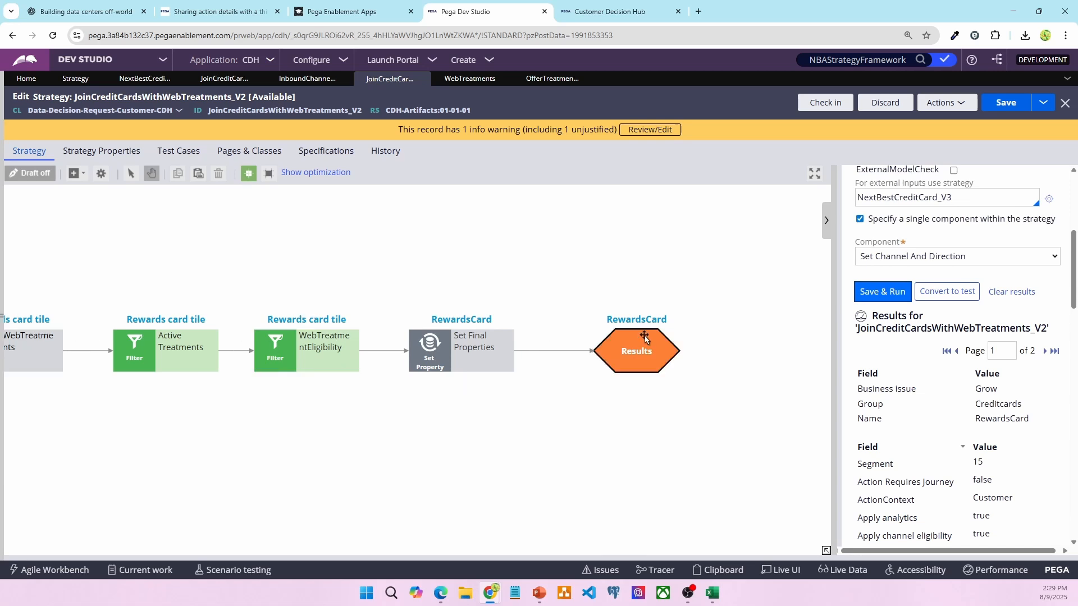
scroll(1022, 444, down, 10)
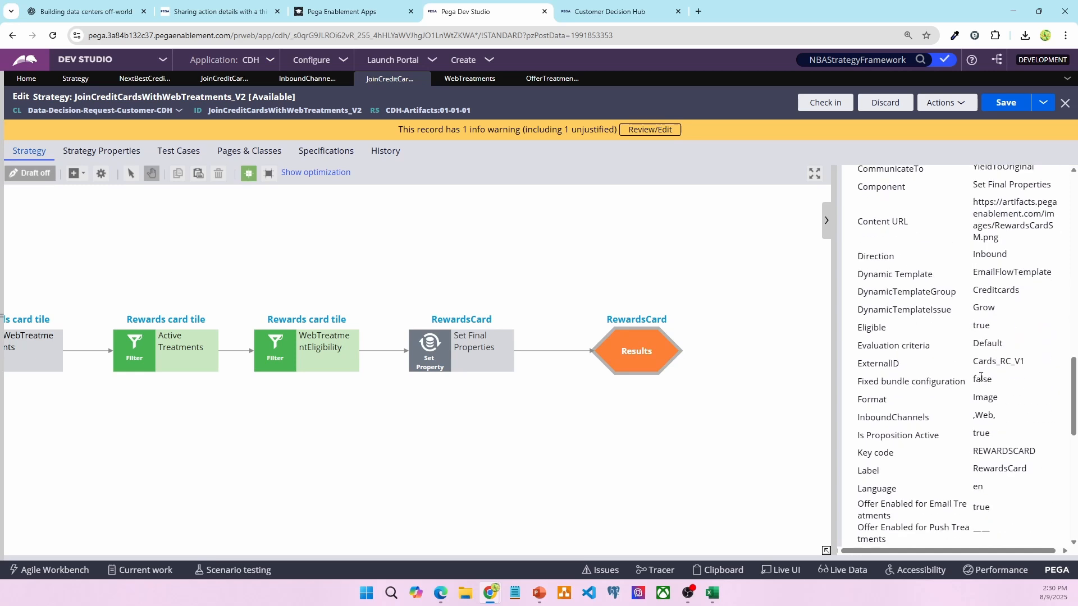
scroll(981, 377, down, 6)
scroll(981, 382, down, 2)
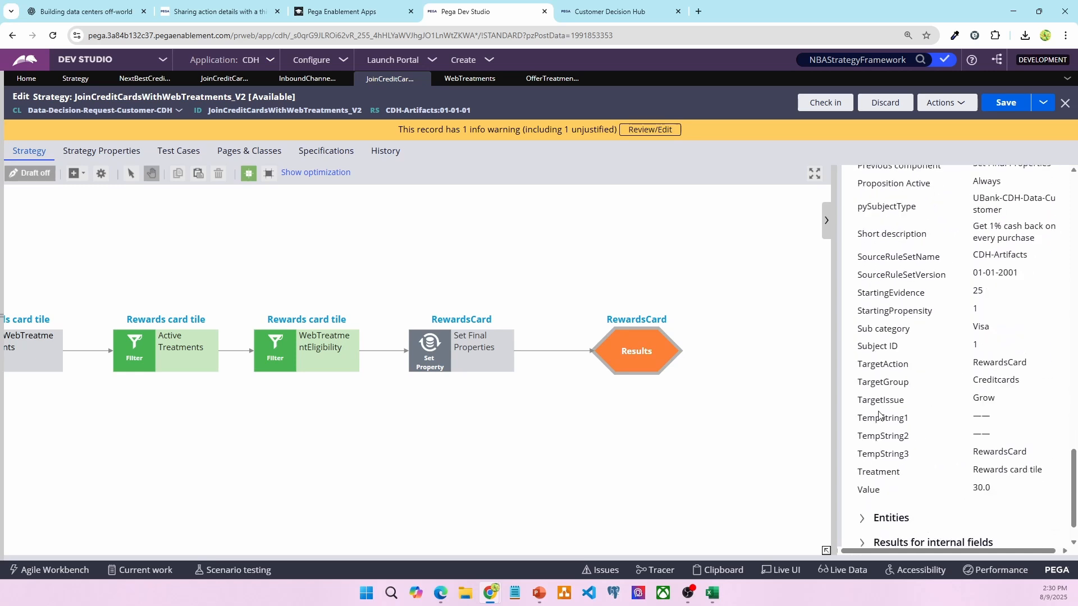
Check the TempString3 output of the Save Action Properties component and review its target and source mappings
drag(89, 430, 486, 440)
click(271, 335)
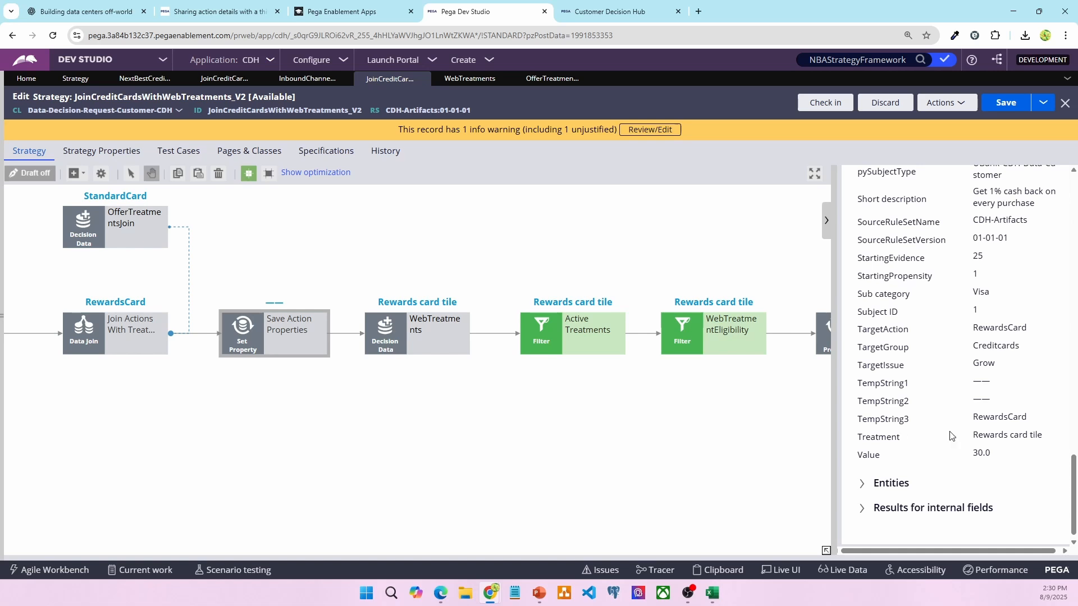
double_click(991, 415)
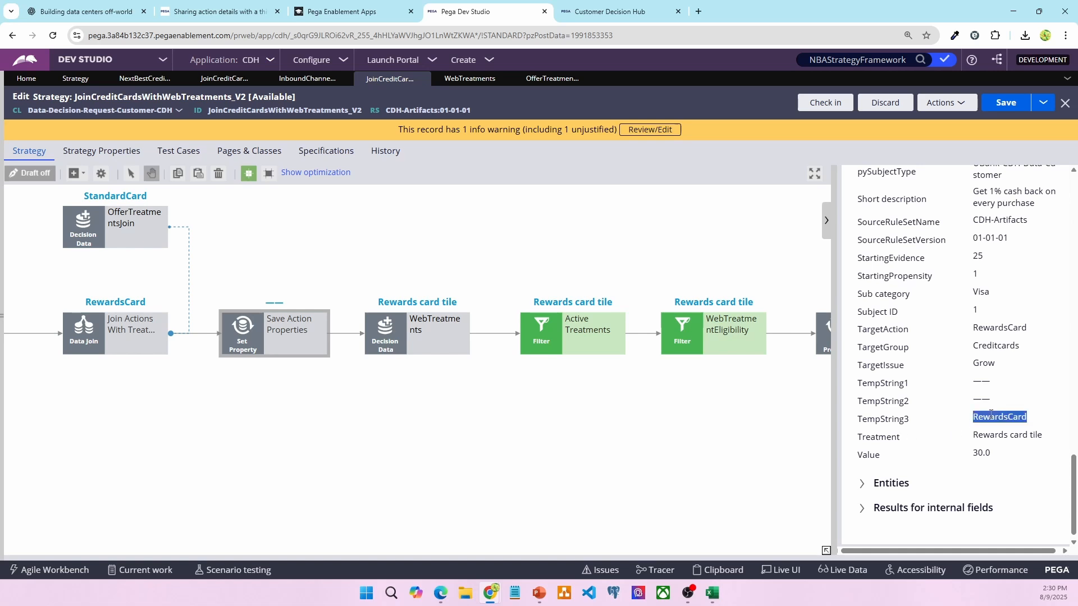
click(296, 340)
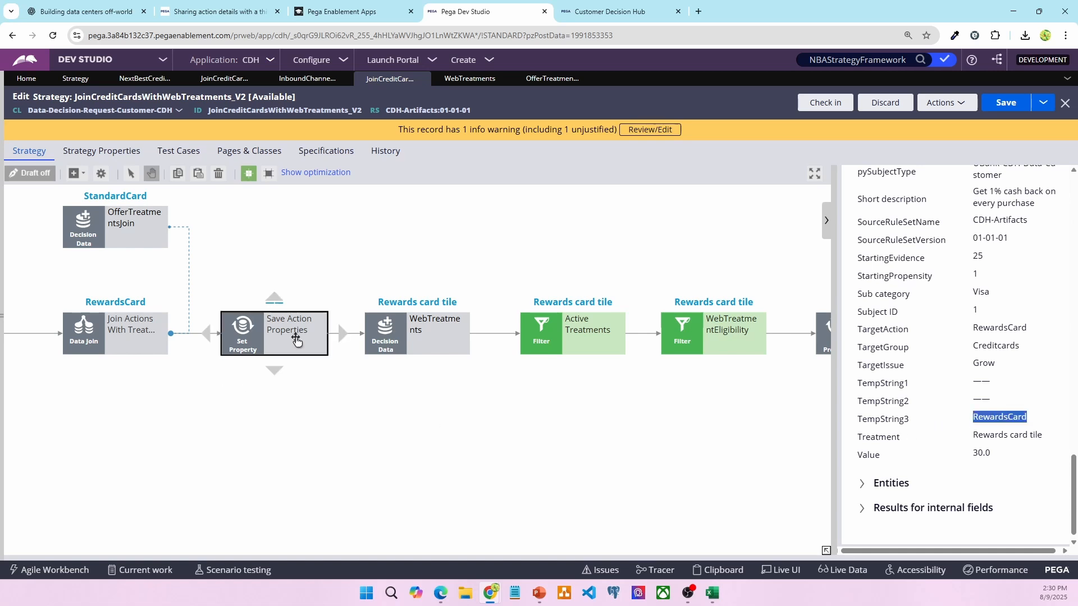
double_click(296, 340)
scroll(489, 334, down, 5)
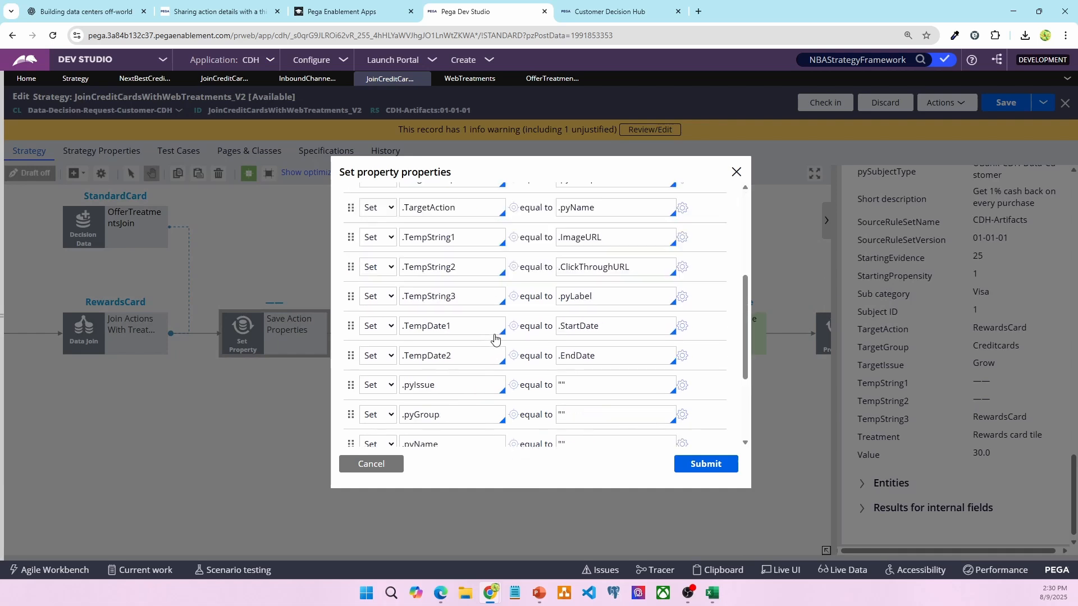
click(686, 465)
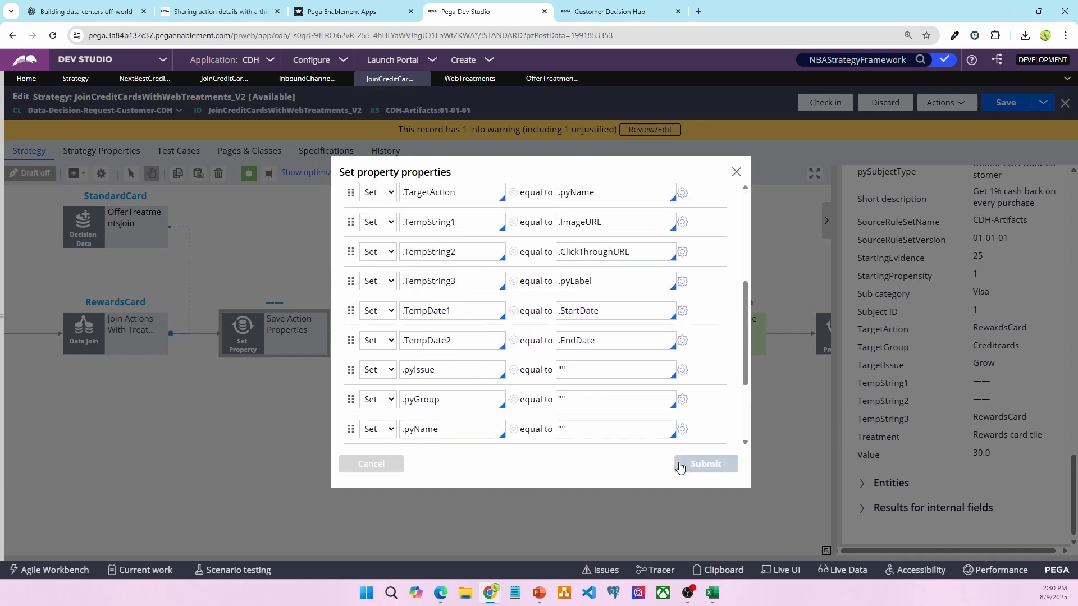
Examine the Save Action Properties test output, including the Click-through URL, Content URL, Label, Target and TempString fields
scroll(965, 413, up, 6)
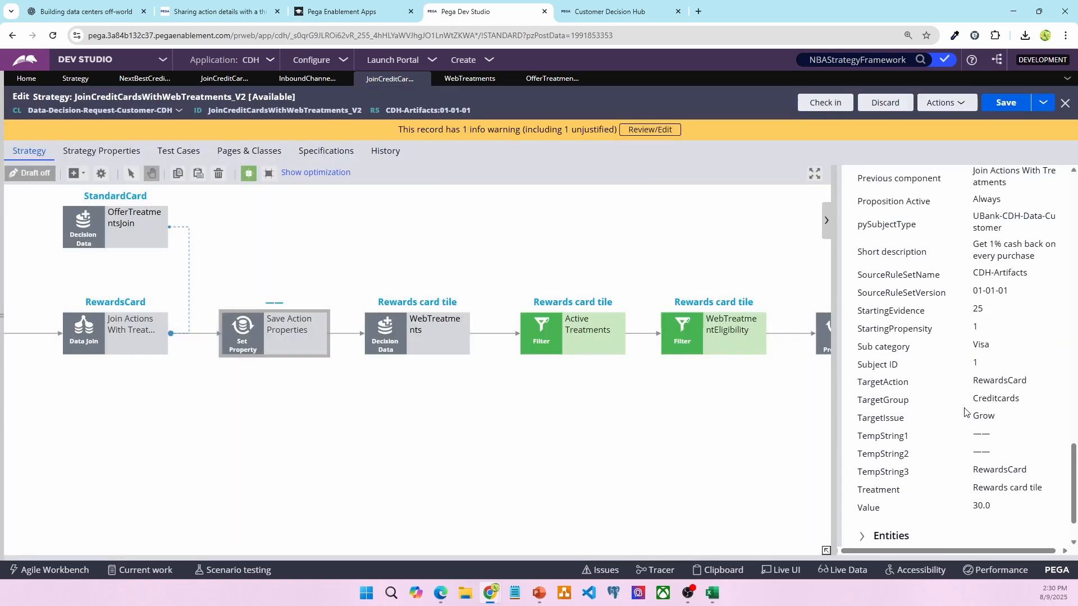
scroll(964, 413, up, 3)
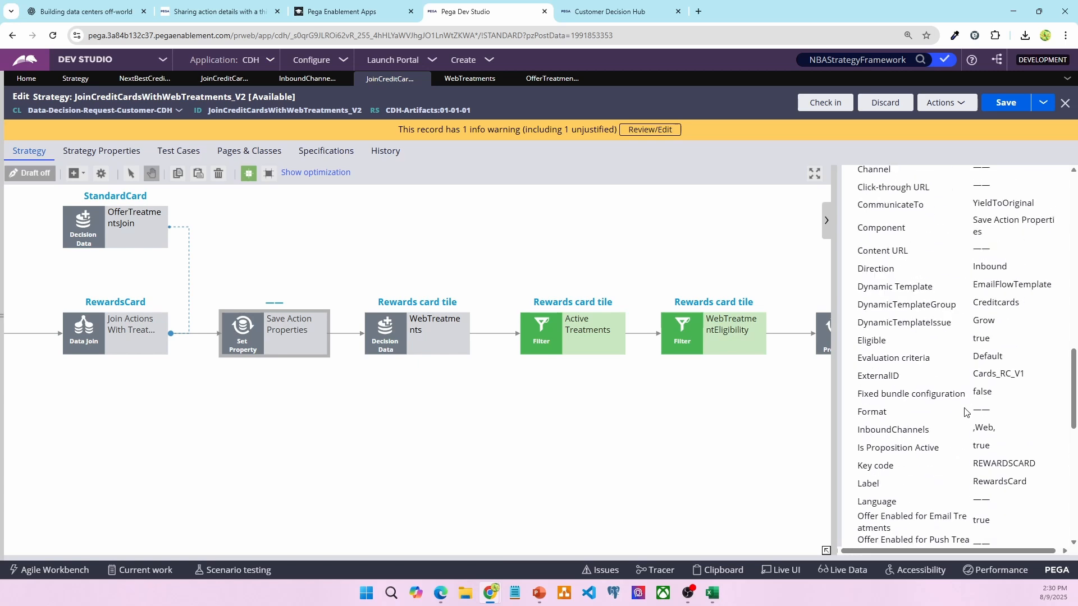
scroll(965, 413, down, 7)
scroll(964, 413, down, 3)
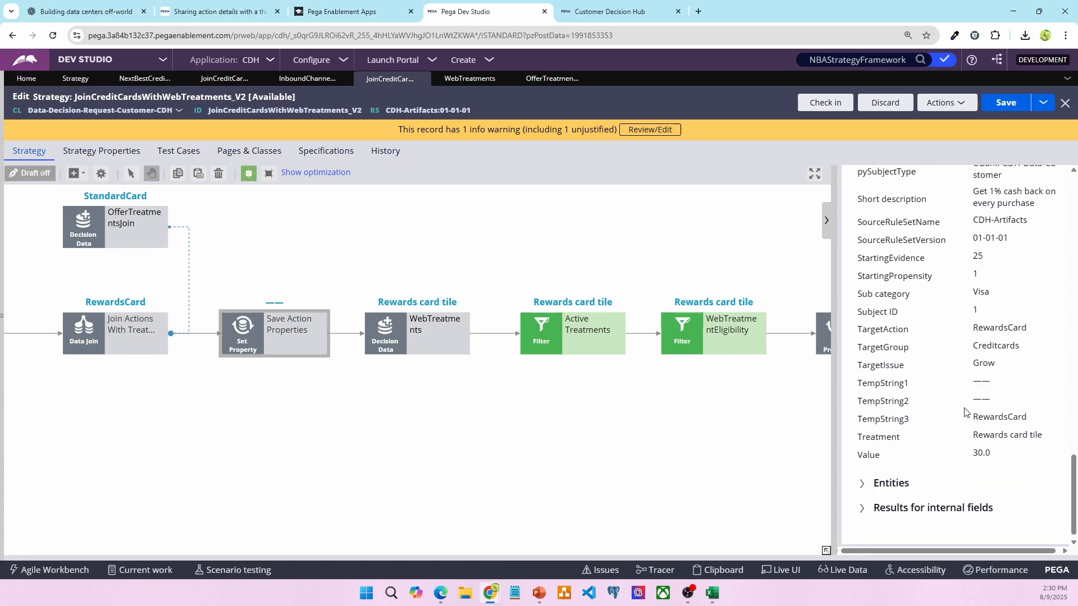
scroll(965, 412, up, 3)
scroll(964, 412, up, 12)
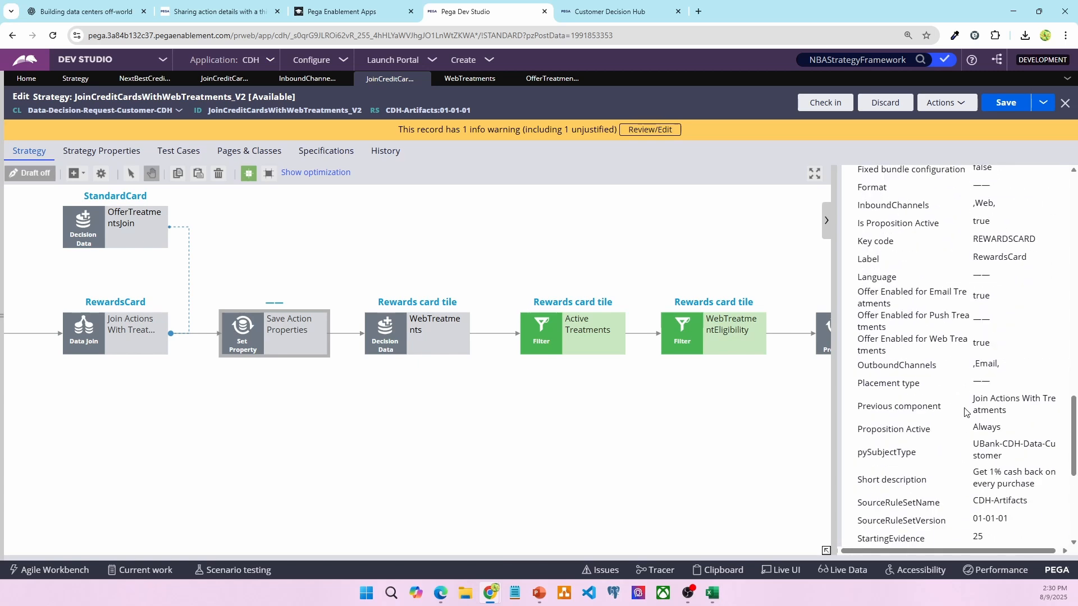
scroll(964, 412, up, 10)
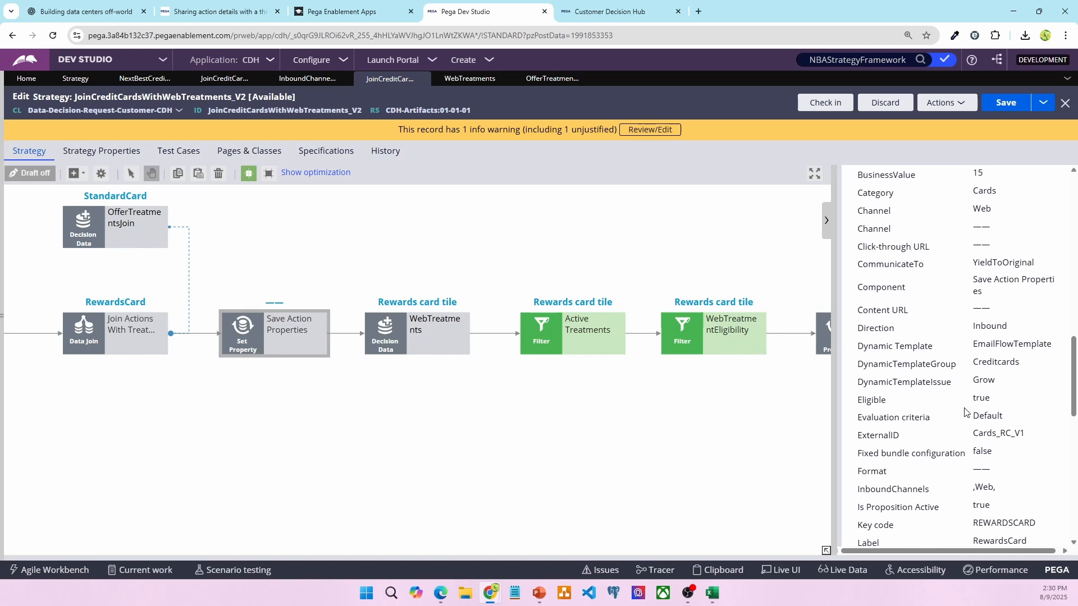
scroll(964, 412, down, 10)
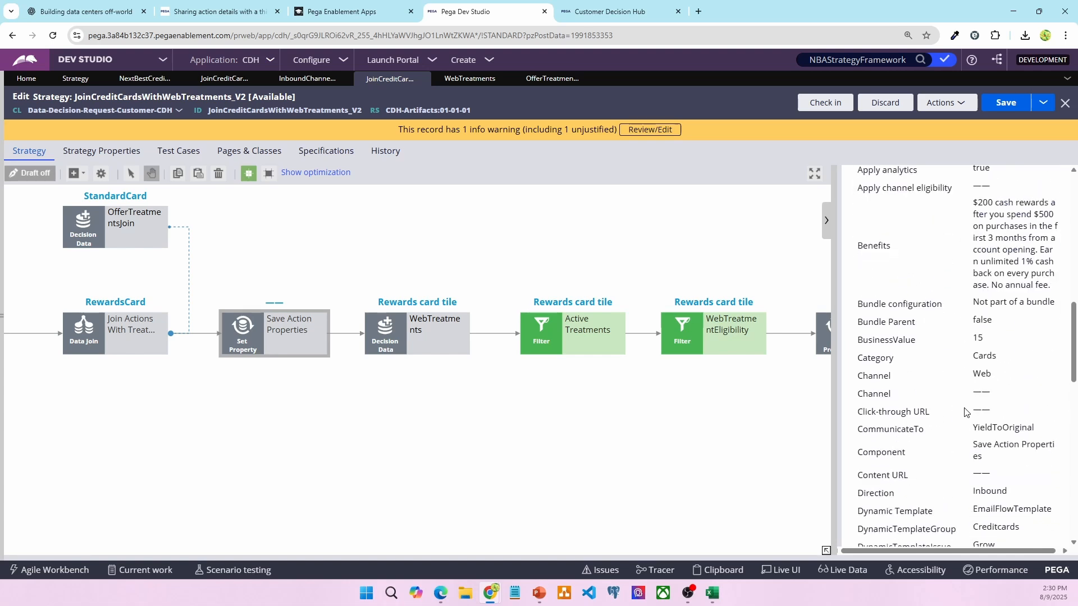
scroll(964, 413, down, 5)
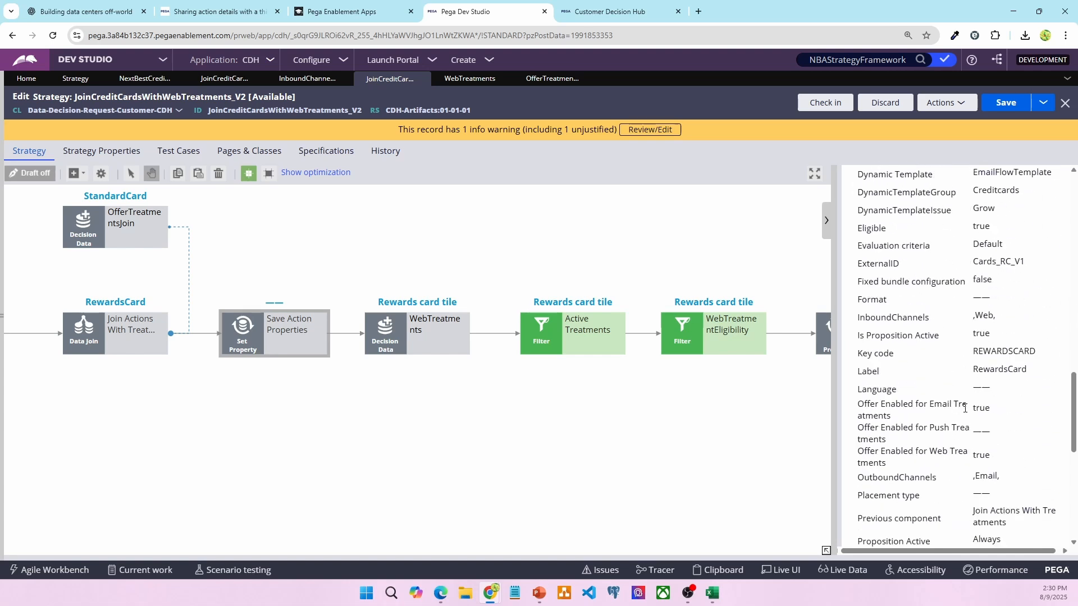
scroll(964, 413, up, 8)
scroll(965, 412, down, 6)
scroll(964, 412, down, 5)
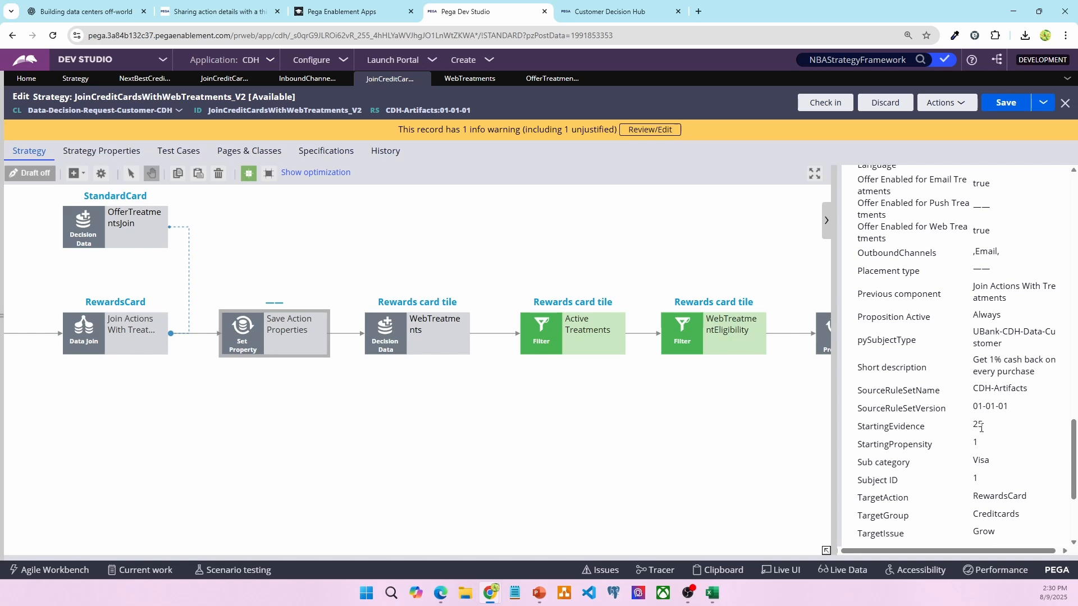
scroll(982, 427, down, 3)
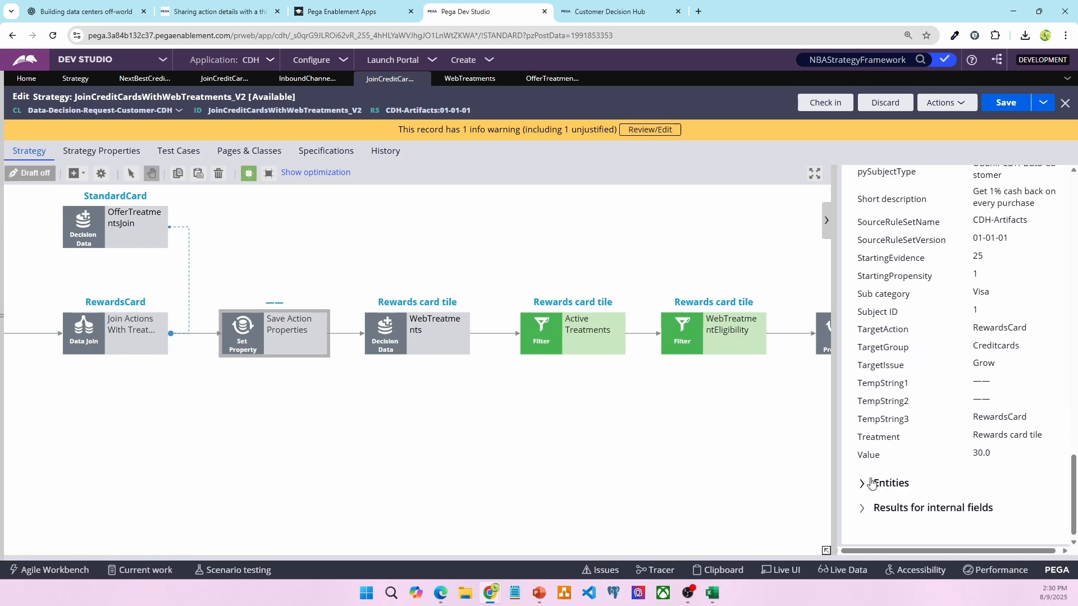
Examine the WebTreatments component's test output, including its Label, Click-through URL, Content URL, Business issue and Group fields
click(411, 333)
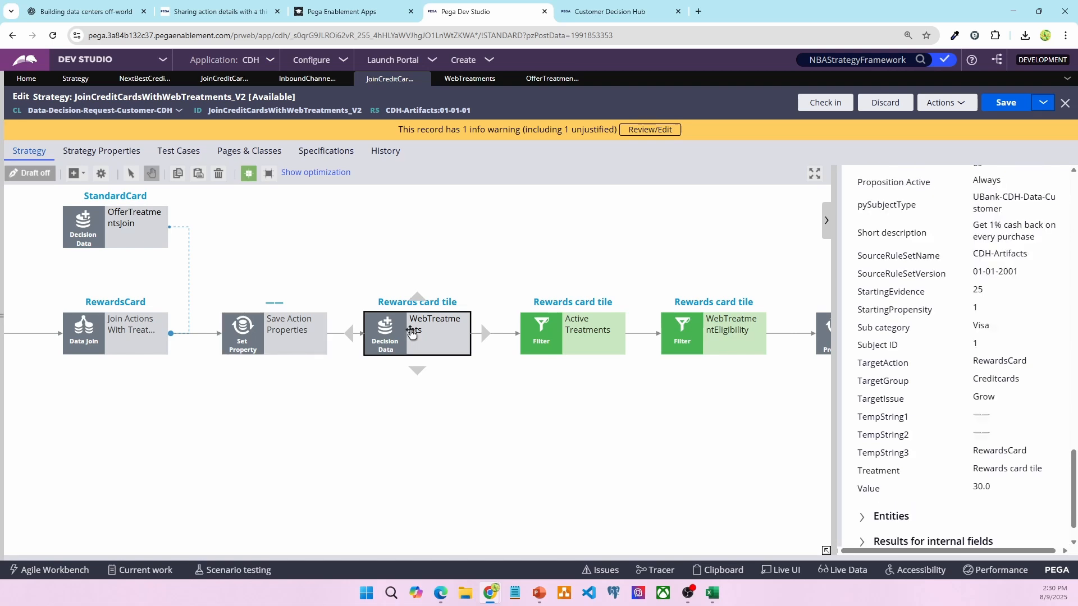
scroll(998, 403, up, 5)
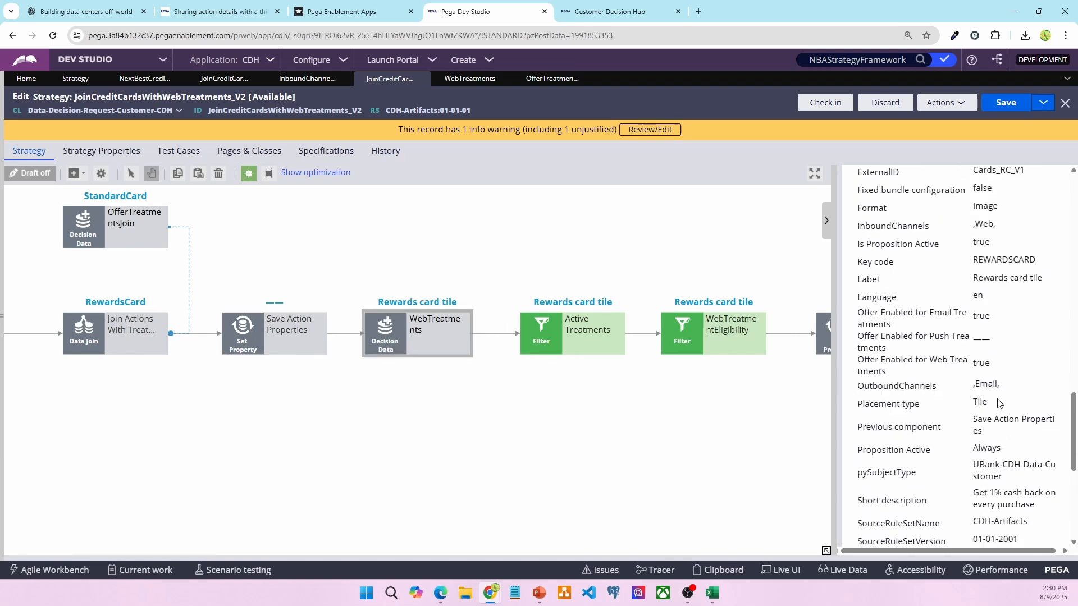
scroll(999, 402, up, 3)
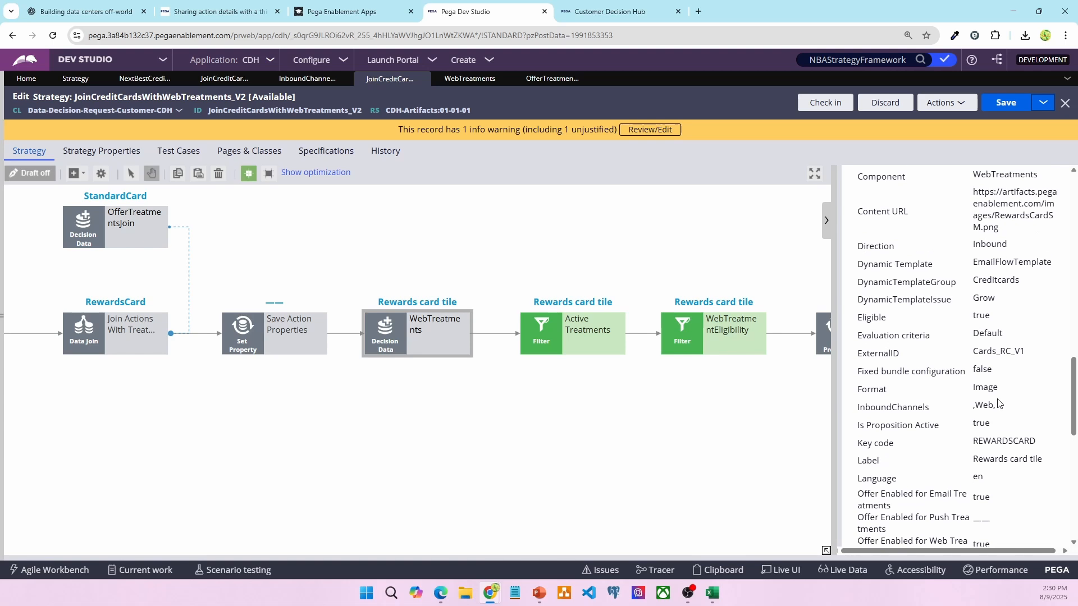
scroll(998, 402, up, 3)
scroll(999, 402, down, 4)
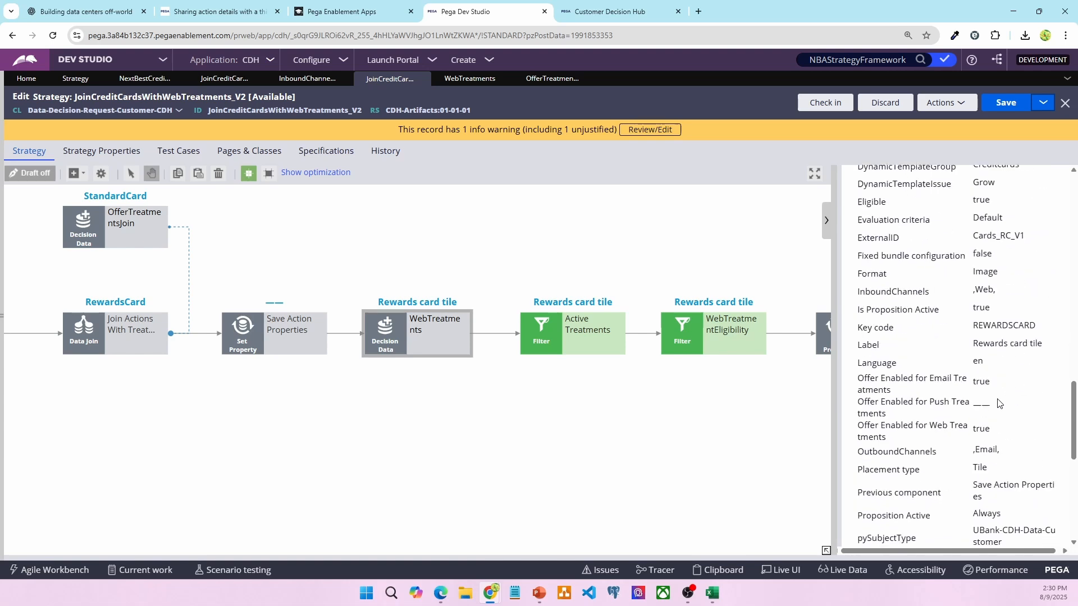
scroll(999, 402, down, 4)
scroll(998, 402, up, 5)
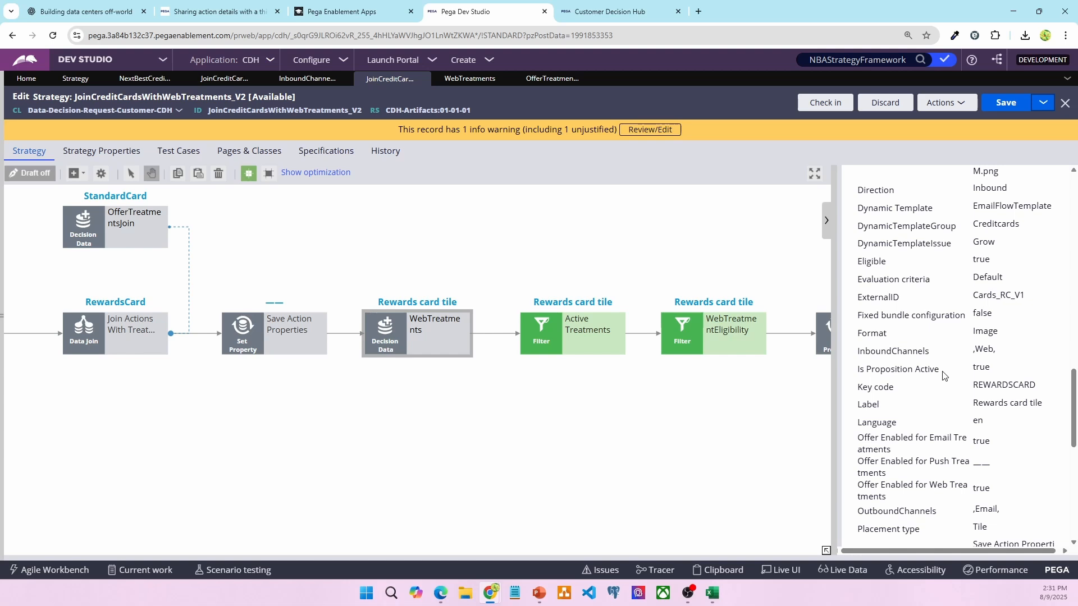
scroll(943, 375, down, 4)
scroll(943, 375, up, 8)
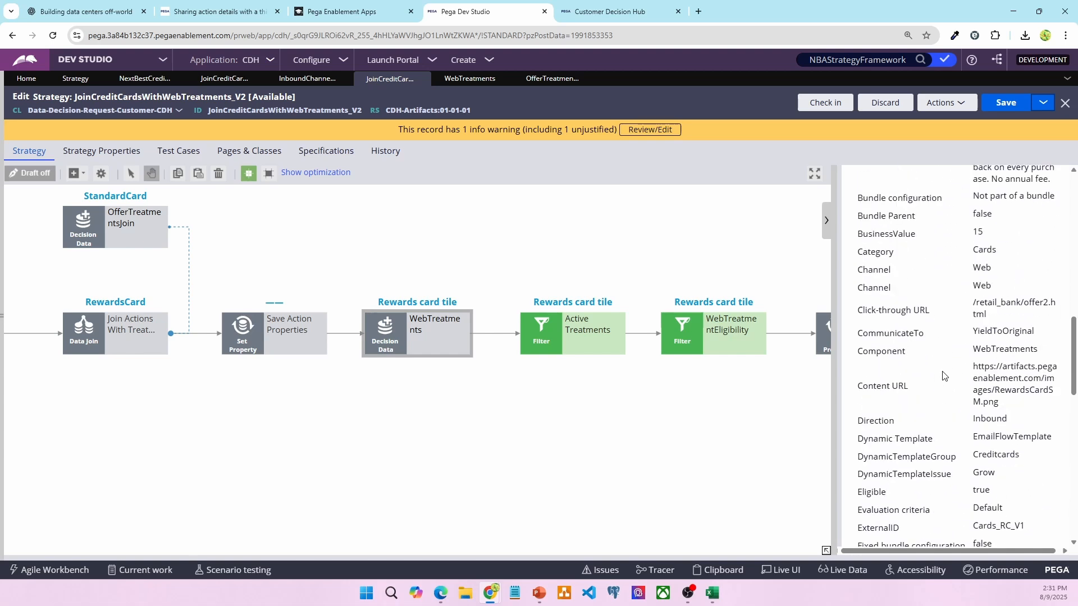
scroll(943, 376, up, 10)
scroll(926, 393, down, 4)
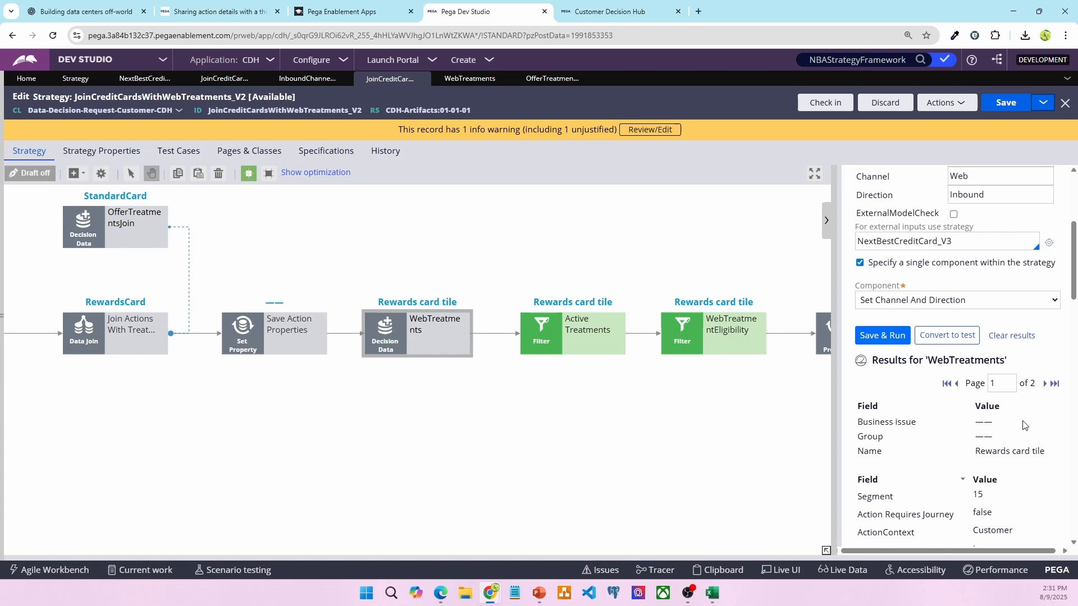
scroll(948, 393, down, 1)
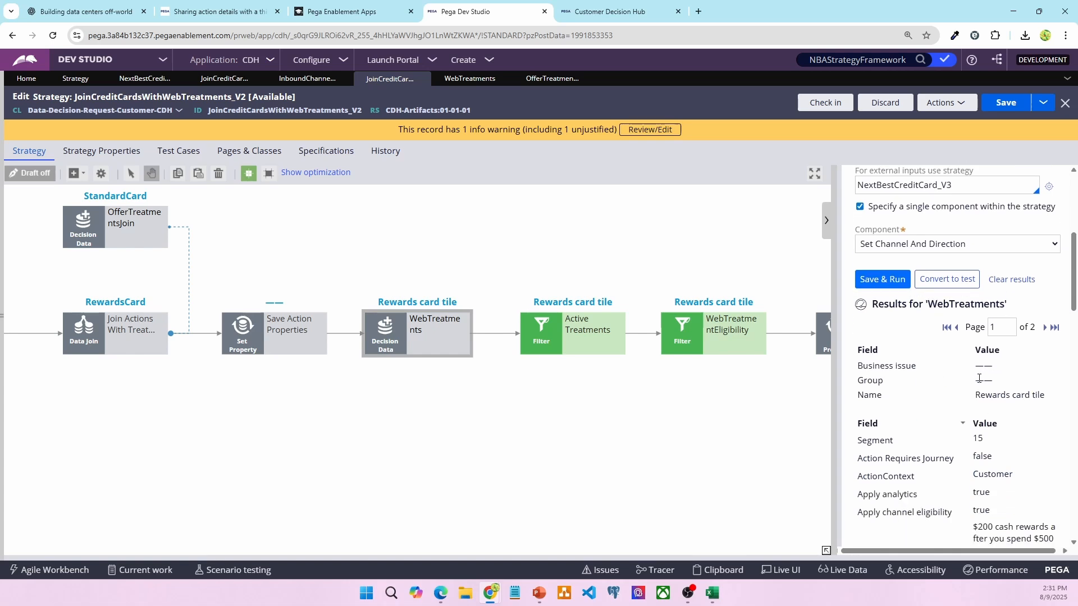
drag(976, 379, 1028, 380)
click(1026, 380)
Export the WebTreatments decision data to a spreadsheet, fit its columns and check the pyGroup and pyIssue columns, closing the export window
click(465, 79)
click(123, 172)
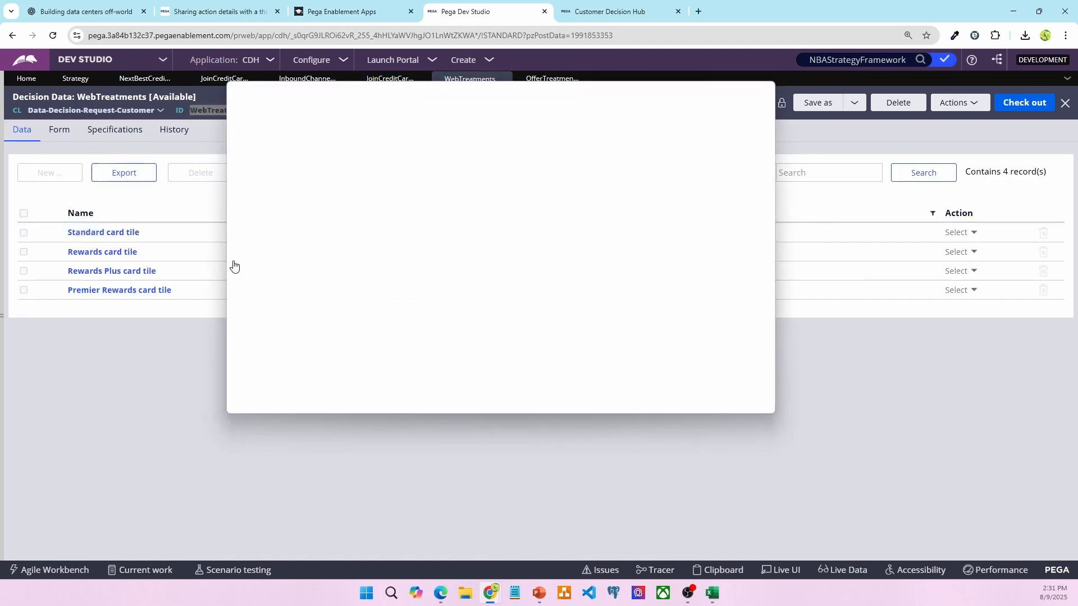
click(699, 155)
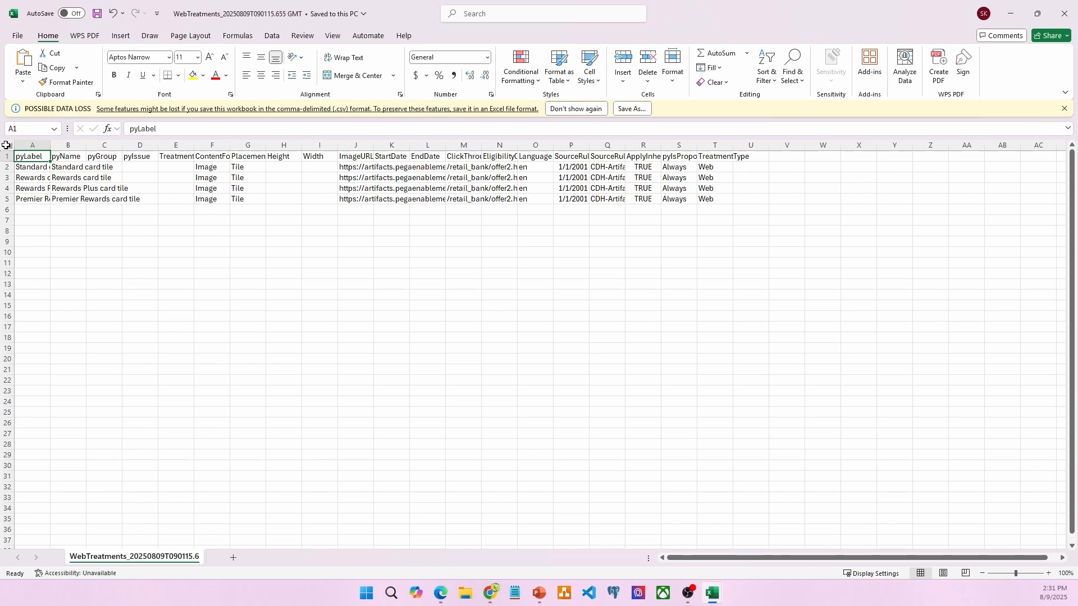
click(8, 145)
double_click(50, 145)
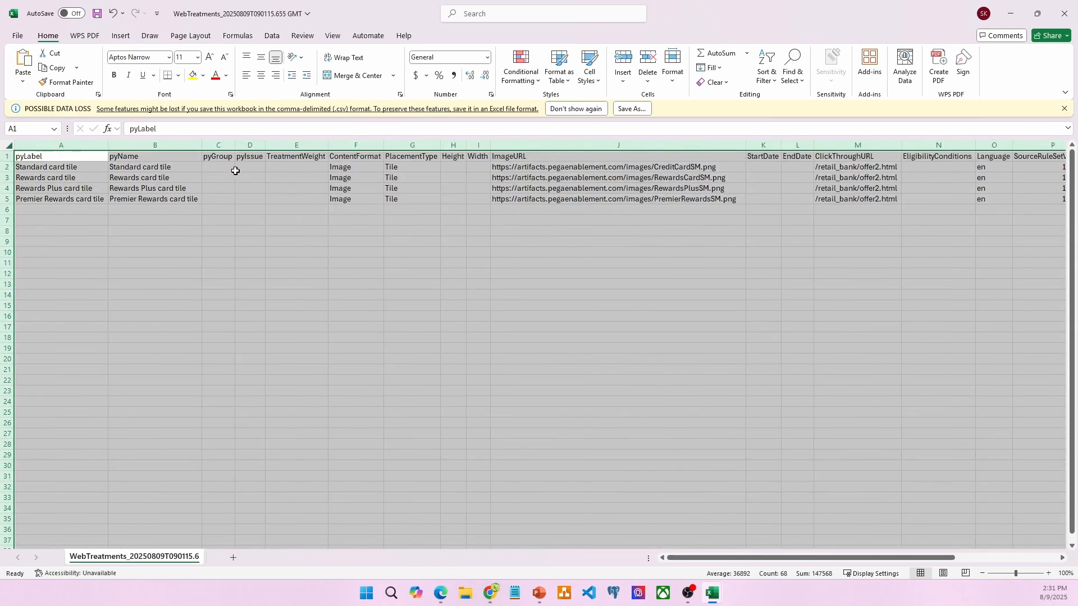
click(219, 166)
click(1011, 13)
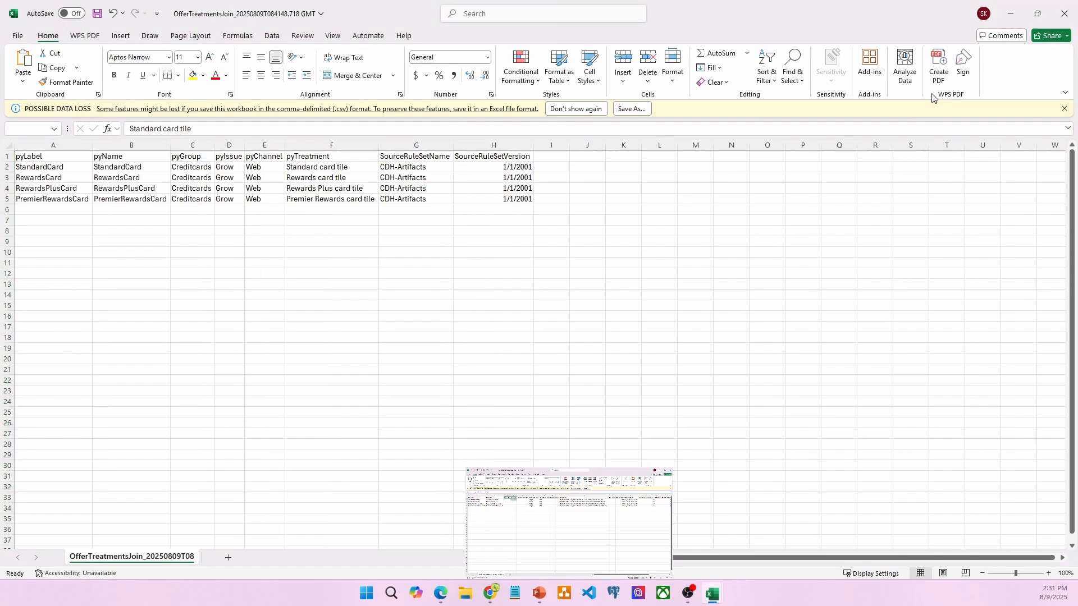
click(1011, 13)
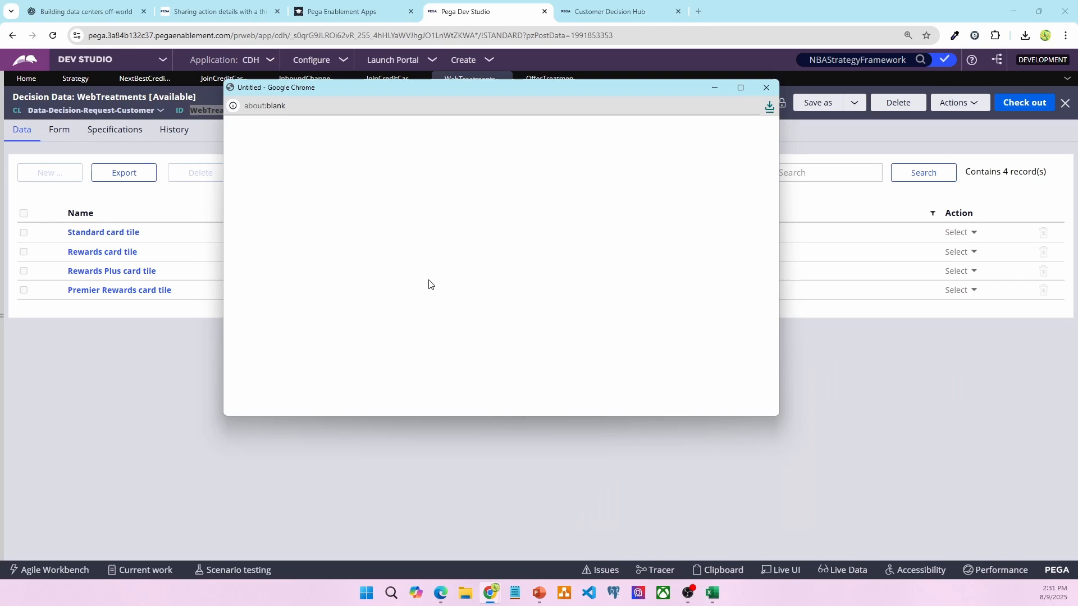
click(762, 89)
Return to the JoinCreditCardsWithWebTreatments_V2 strategy and check the test output of the Active Treatments and WebTreatmentEligibility filters
click(377, 82)
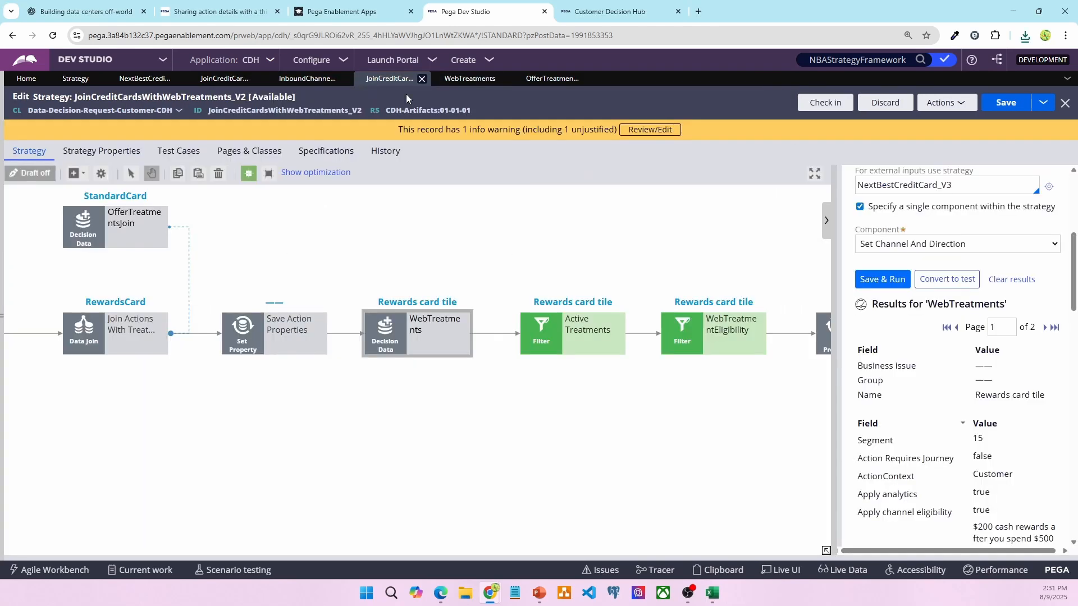
click(233, 321)
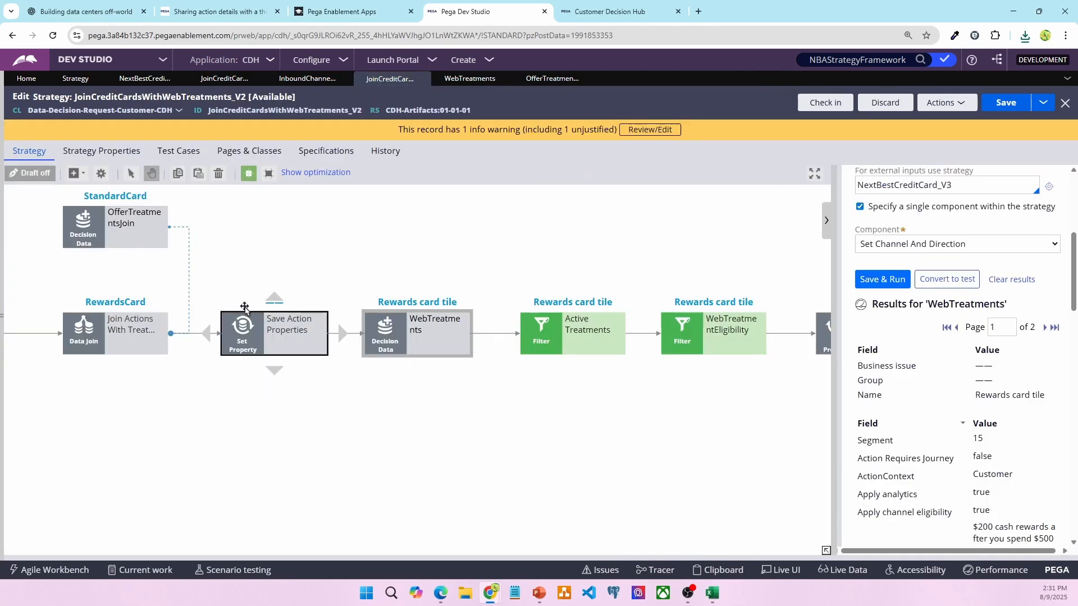
drag(589, 404, 509, 393)
click(511, 332)
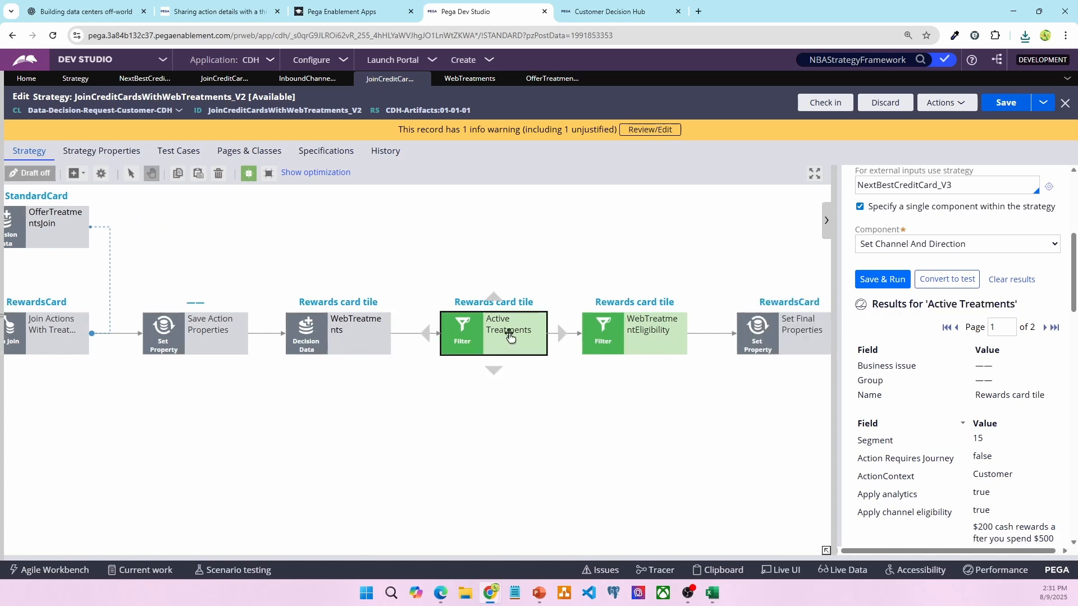
drag(649, 432, 541, 435)
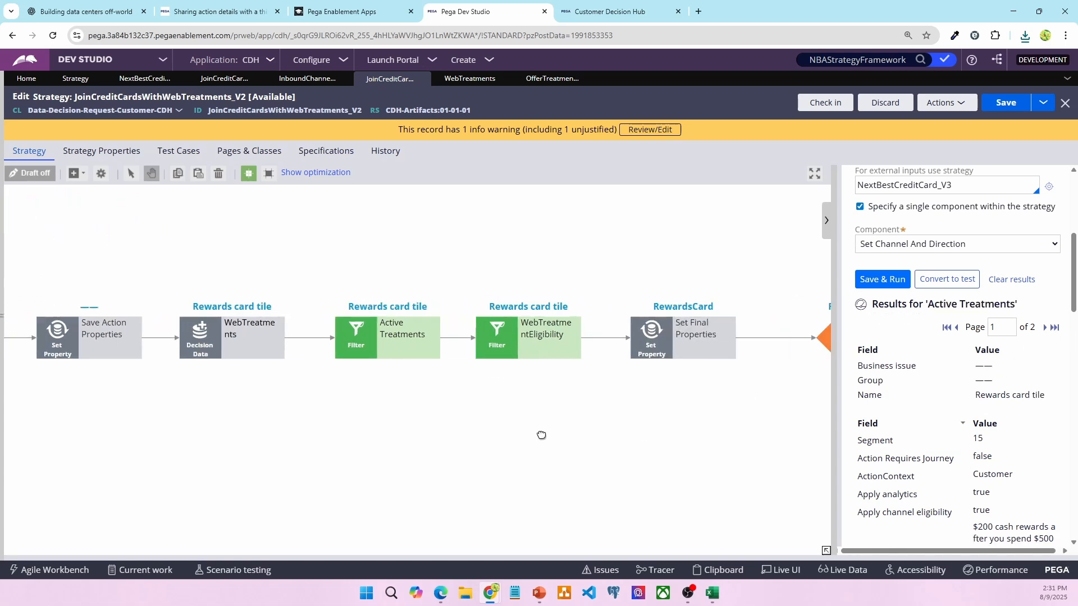
click(432, 344)
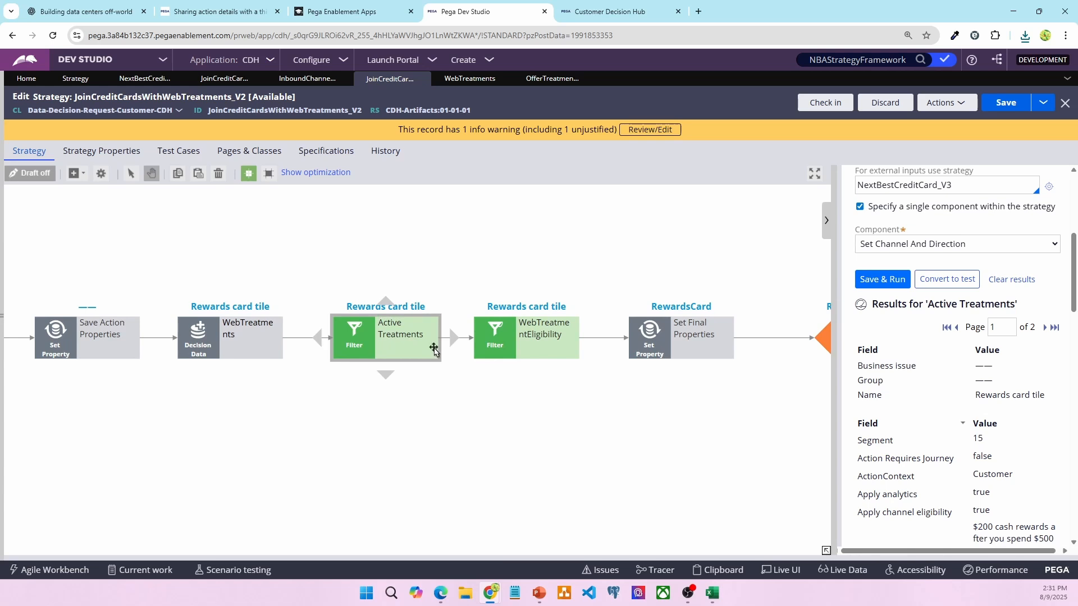
click(505, 349)
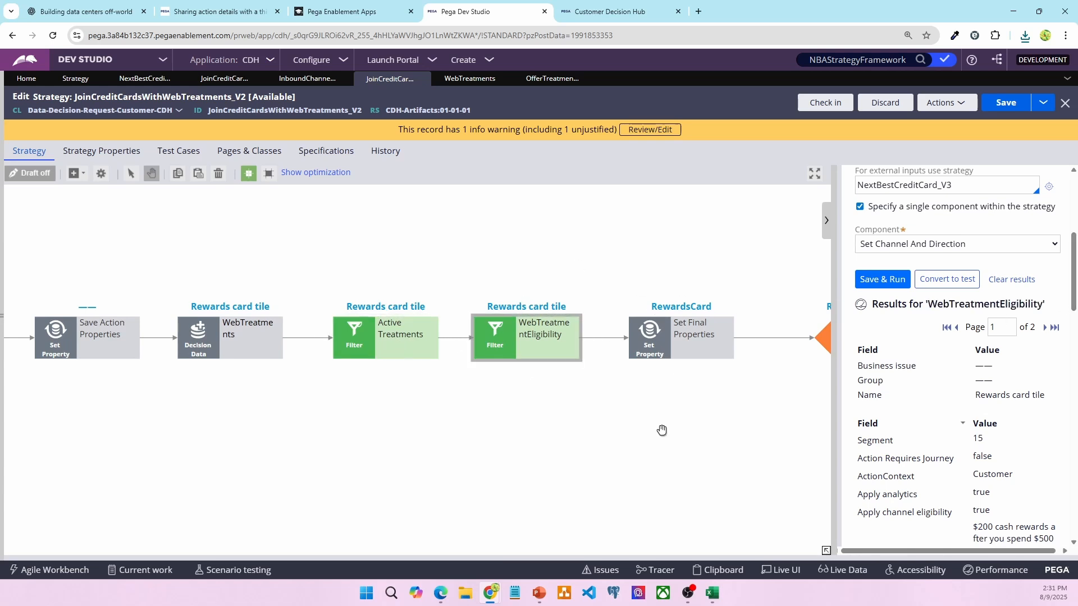
drag(661, 431, 464, 430)
Compare the Business issue and Group output of WebTreatmentEligibility with that of the Set Final Properties component
click(460, 344)
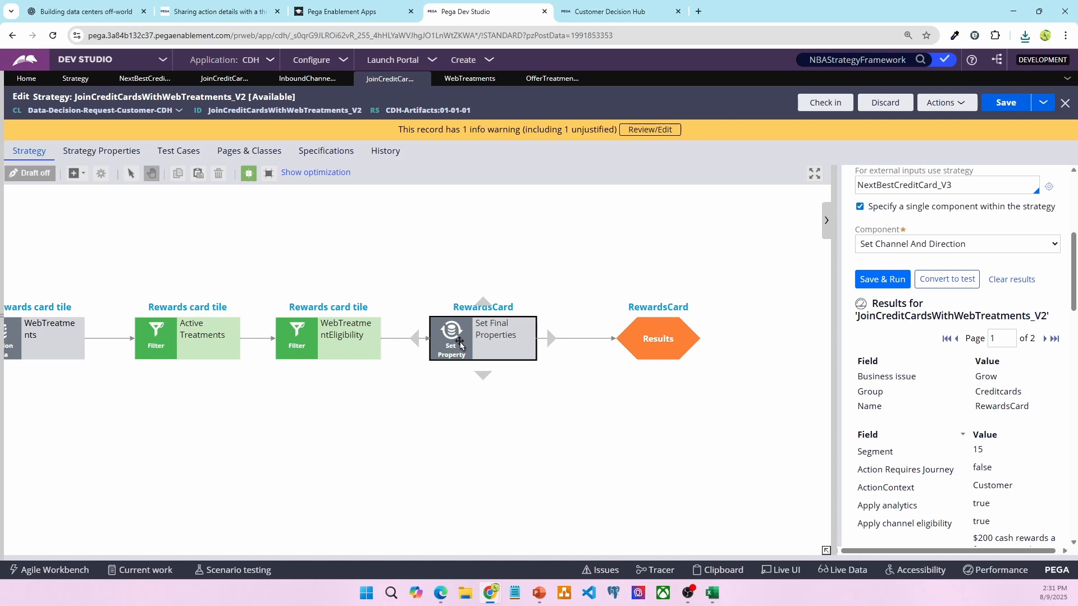
click(328, 338)
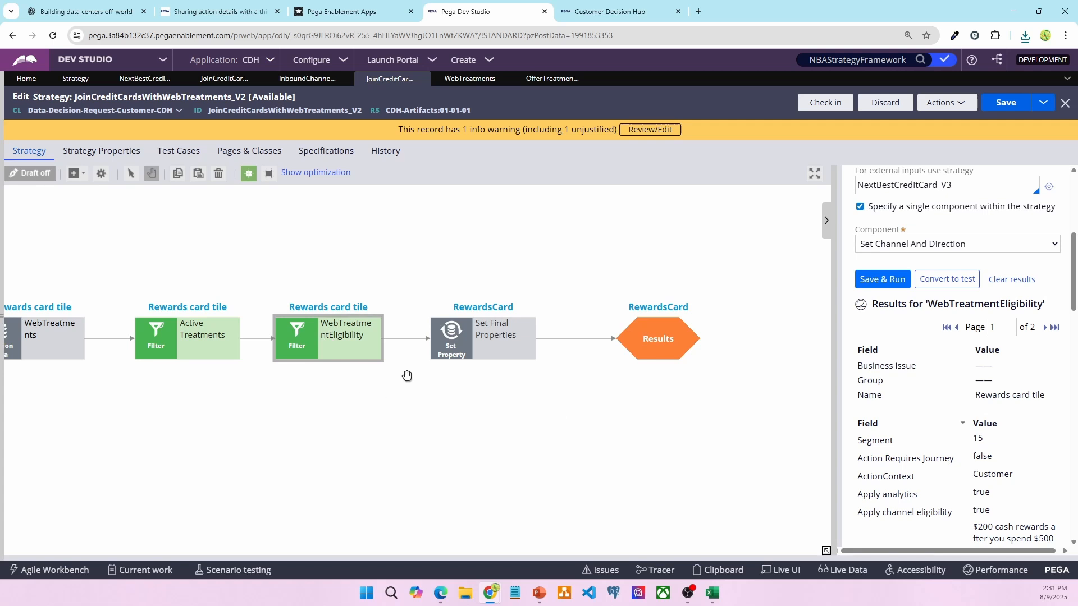
click(462, 350)
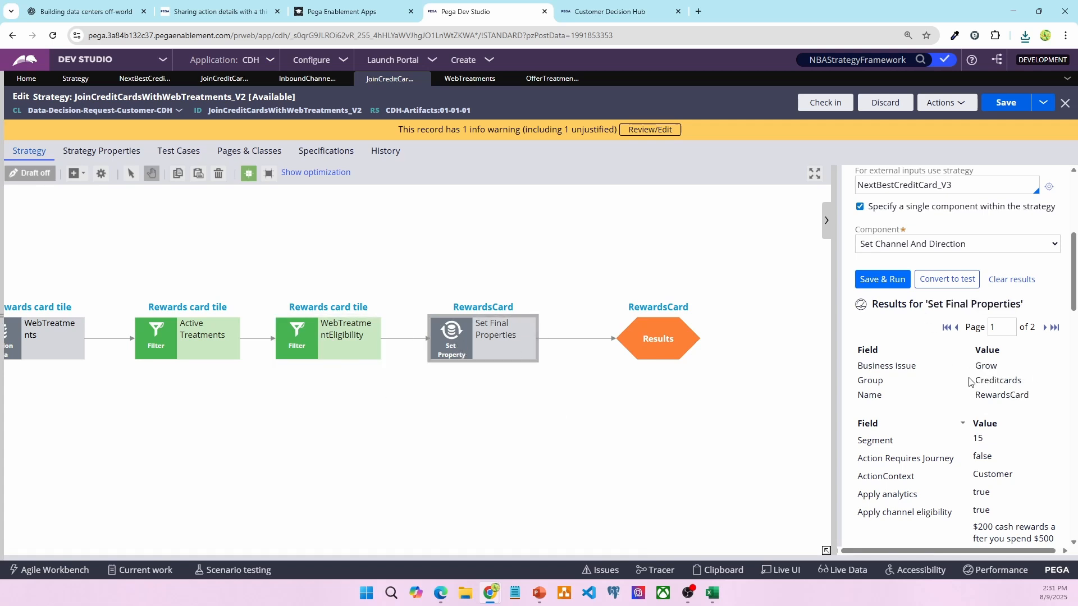
double_click(986, 366)
double_click(998, 381)
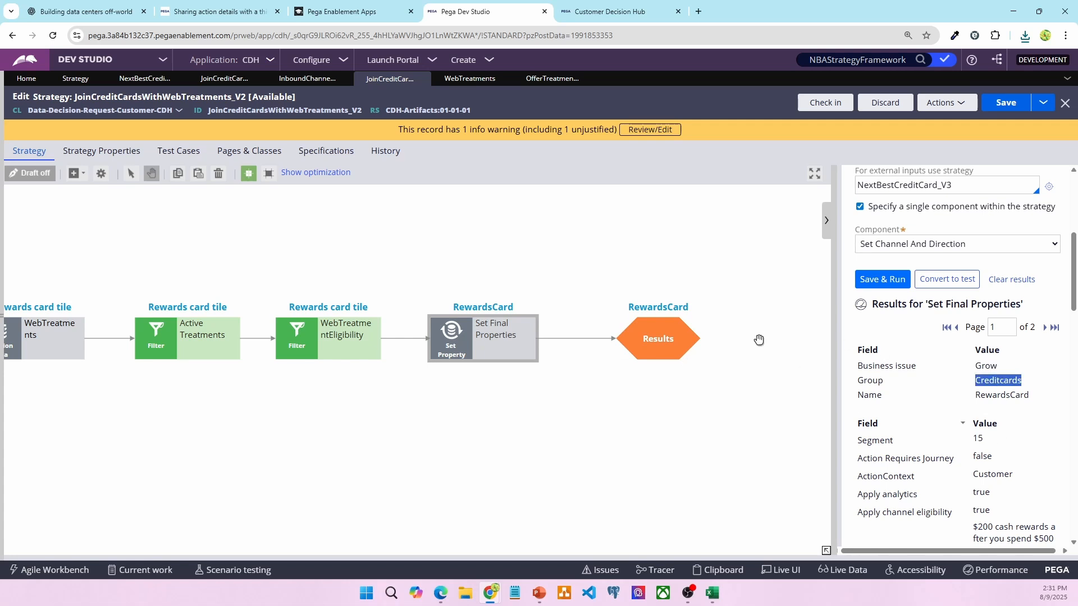
Check in the JoinCreditCardsWithWebTreatments_V2 strategy with the comment "updated"
click(824, 103)
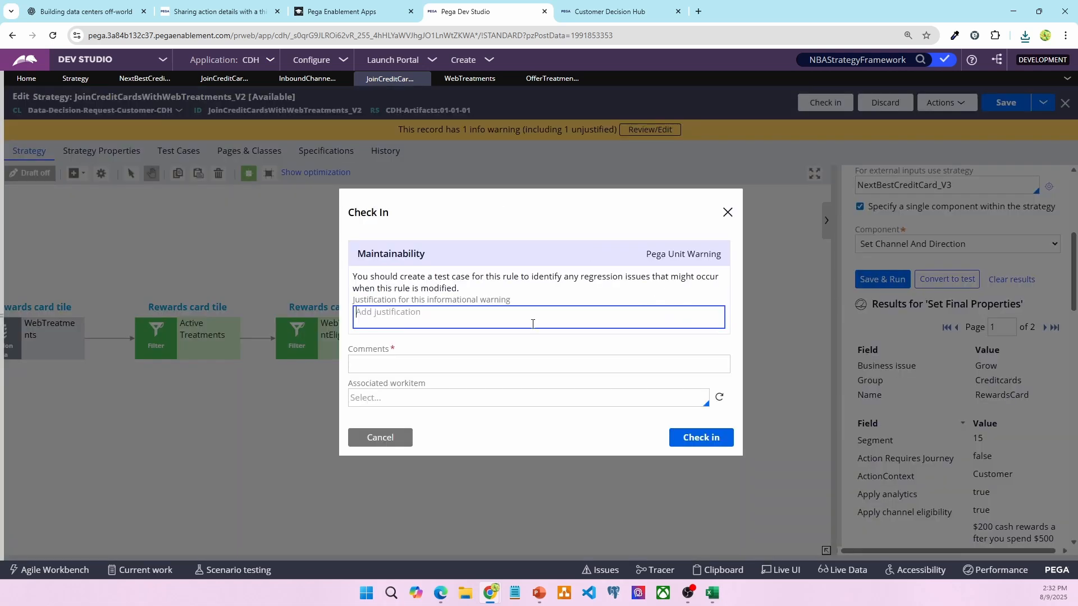
click(516, 364)
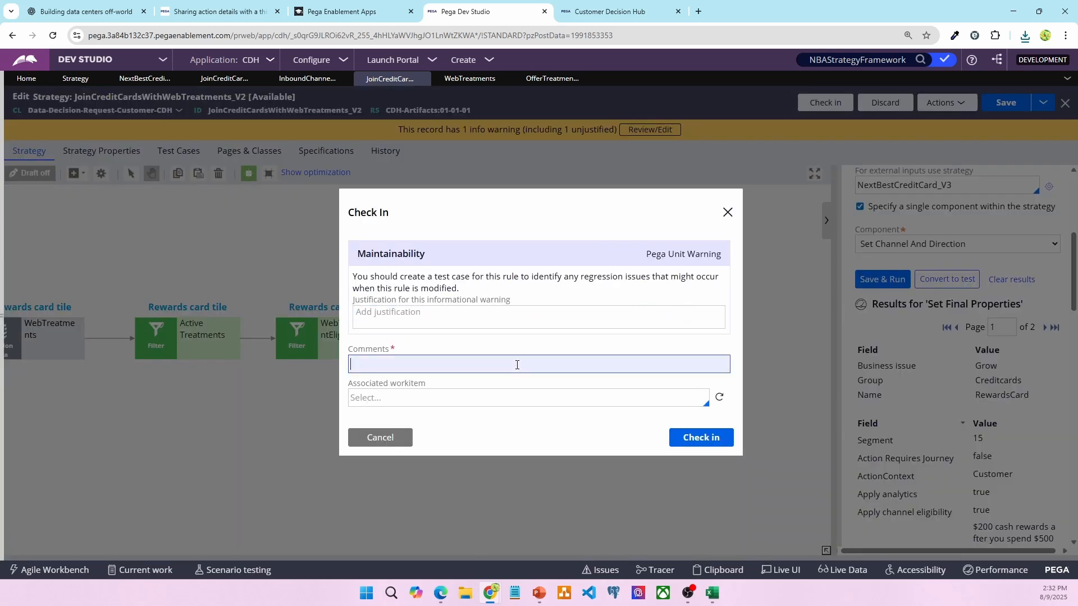
text(updated)
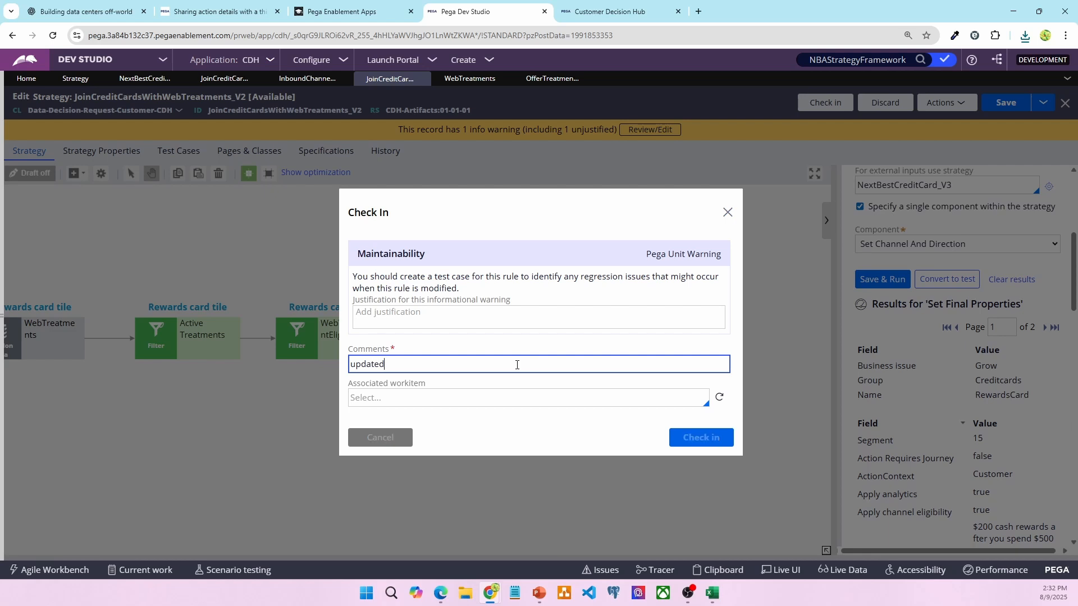
Return to the NextBestCreditCard_V3 strategy, review the checked-out records and close the other rules opened after it
click(175, 79)
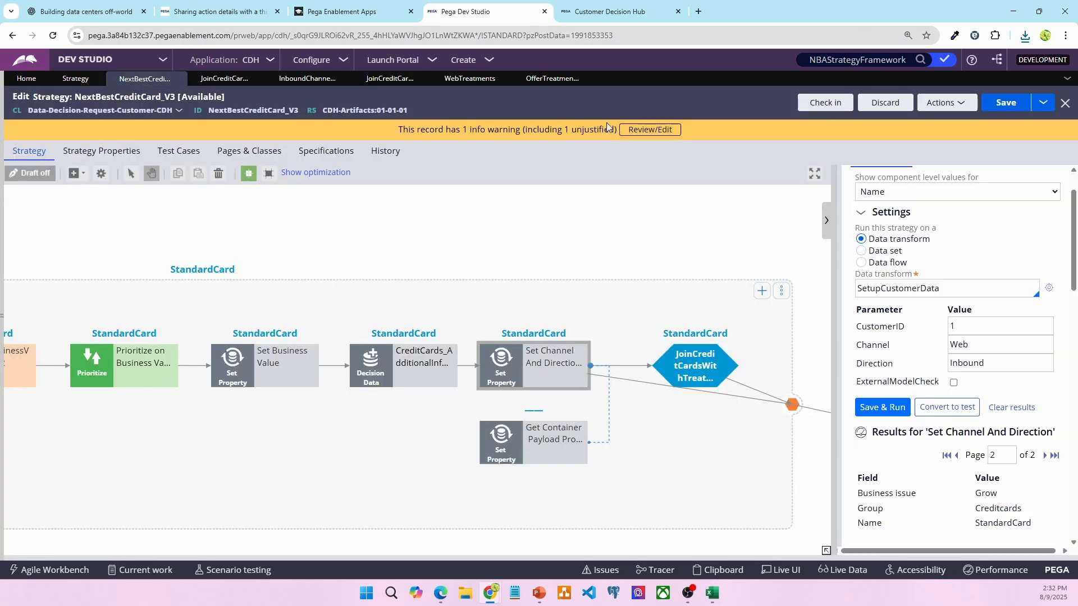
click(945, 63)
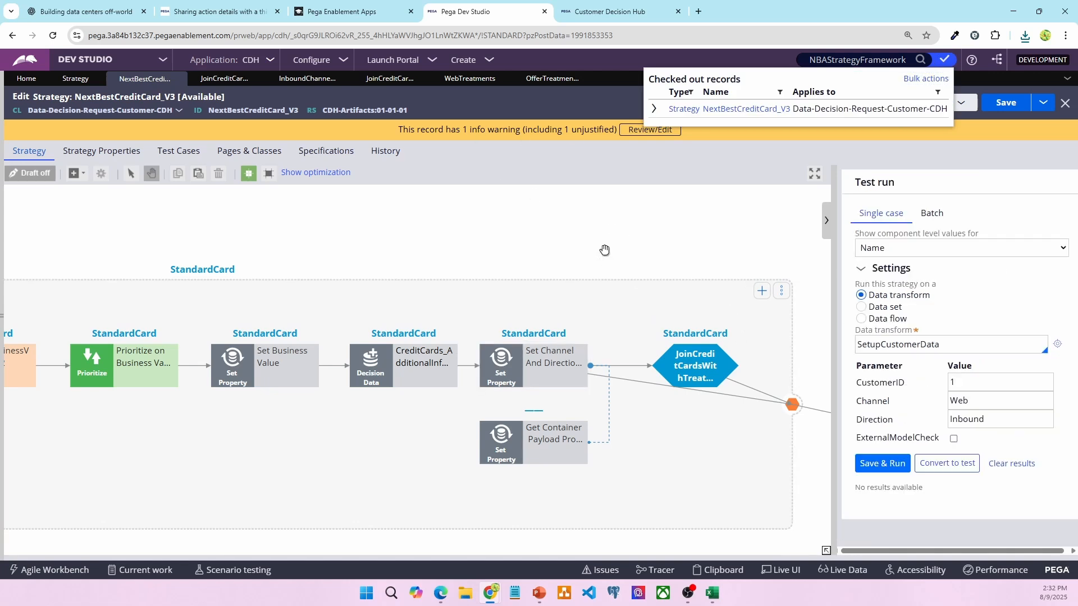
click(265, 79)
click(265, 79)
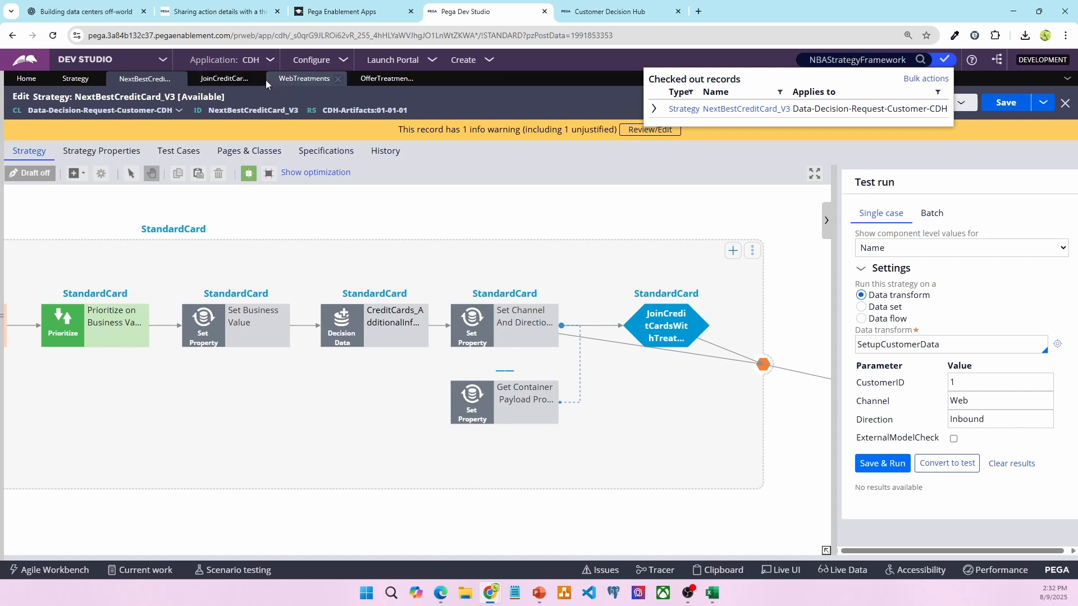
click(261, 80)
click(259, 80)
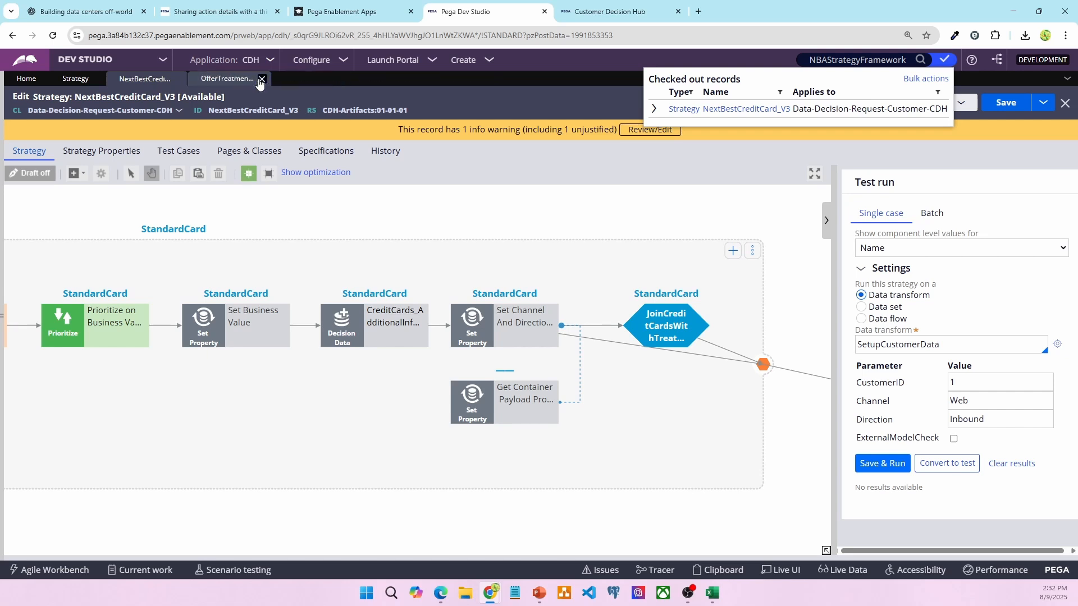
click(260, 80)
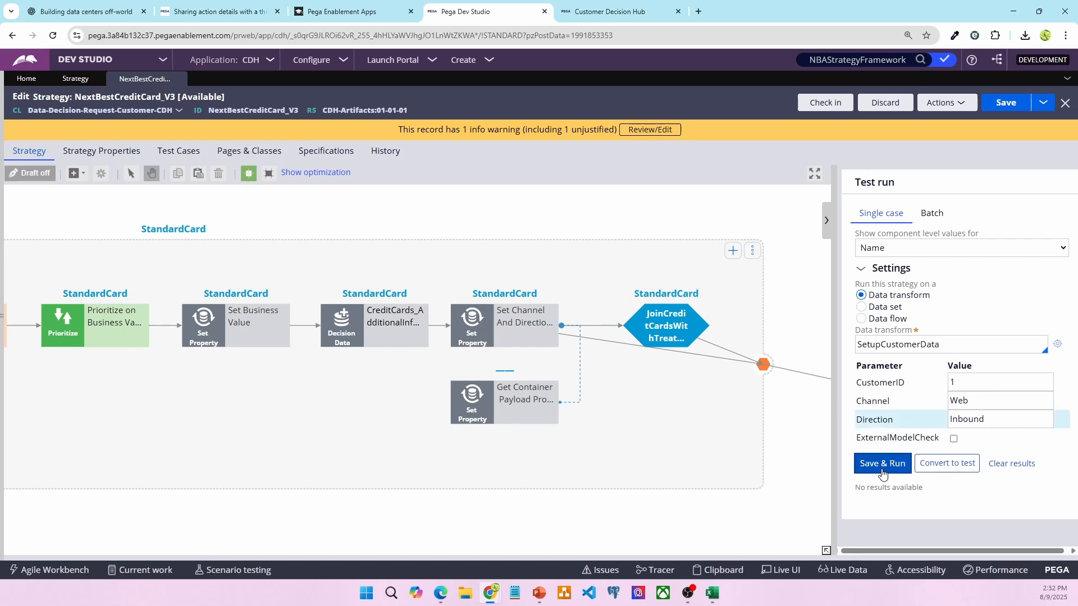
Run the NextBestCreditCard_V3 test with the SetupCustomerData data transform and move the Results component closer to the embedded strategy
drag(807, 414, 392, 352)
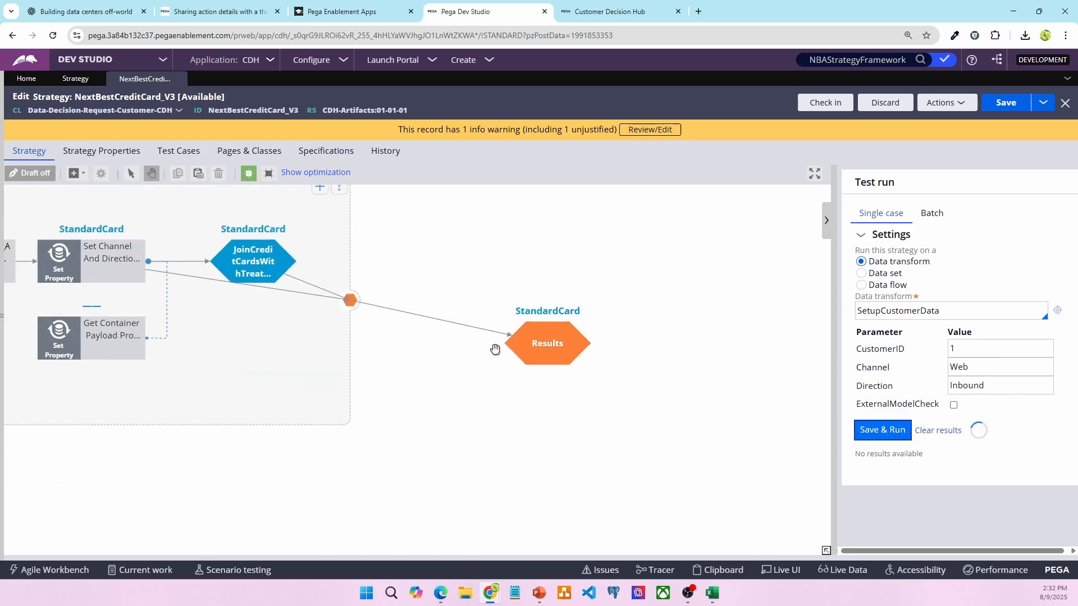
drag(531, 339, 439, 294)
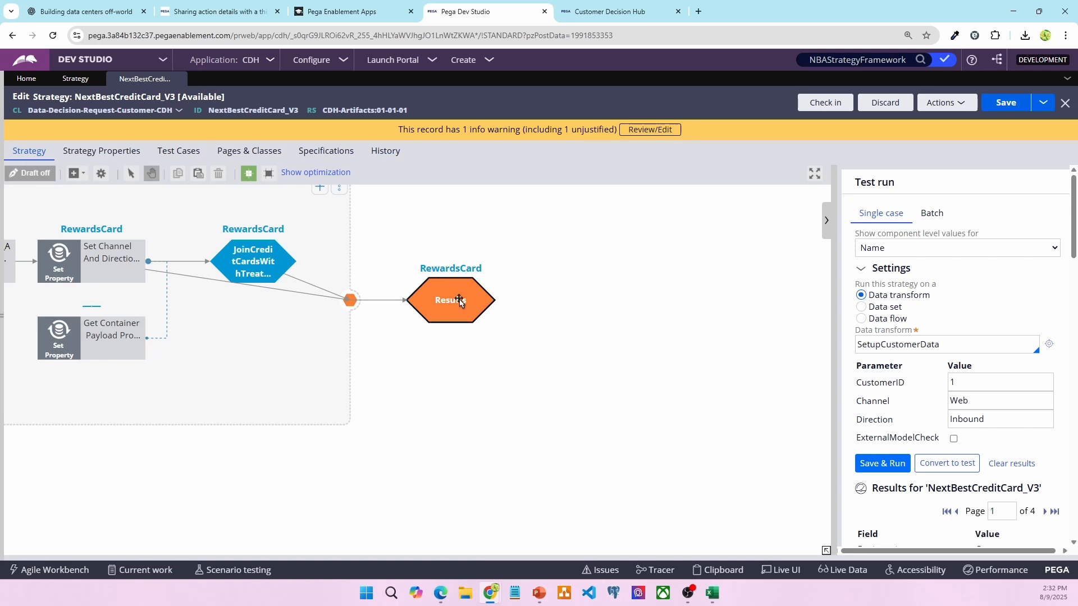
Examine the NextBestCreditCard_V3 Results output down to the Target, TempString and Treatment fields
scroll(1058, 376, down, 4)
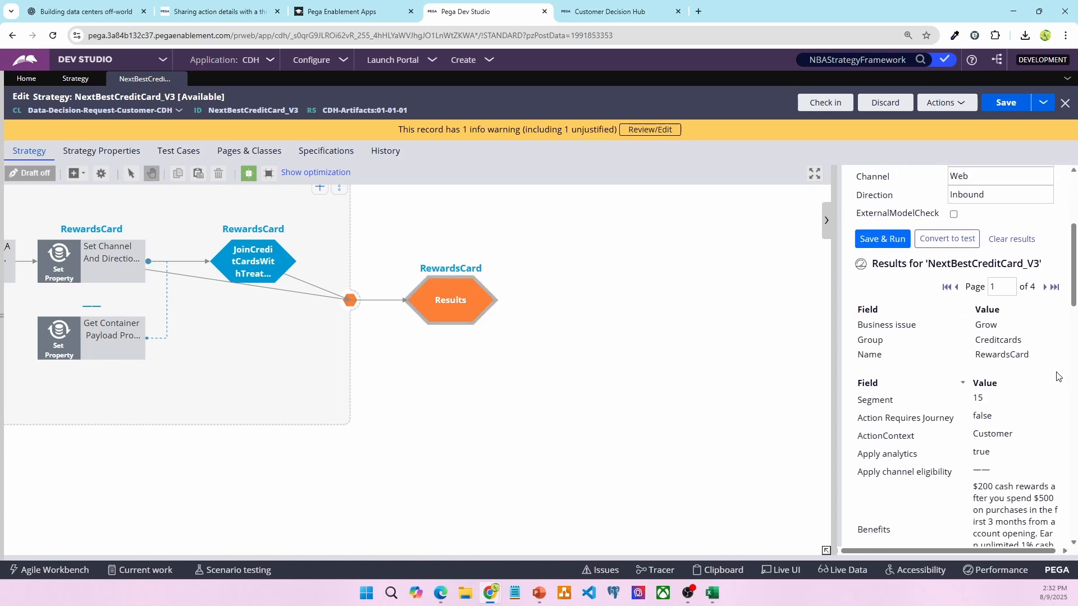
scroll(957, 373, down, 10)
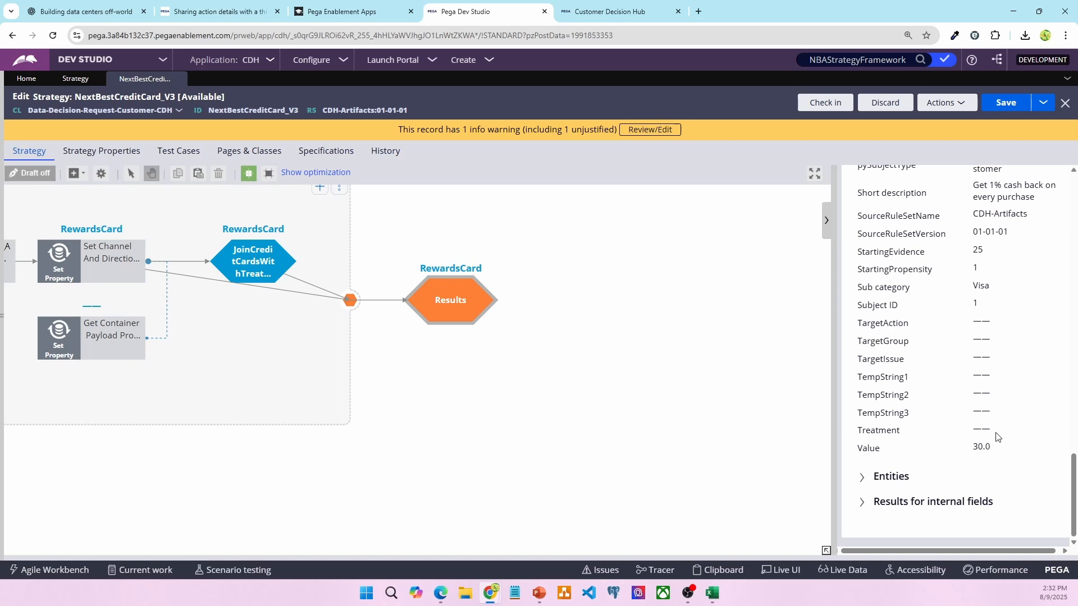
scroll(997, 437, up, 4)
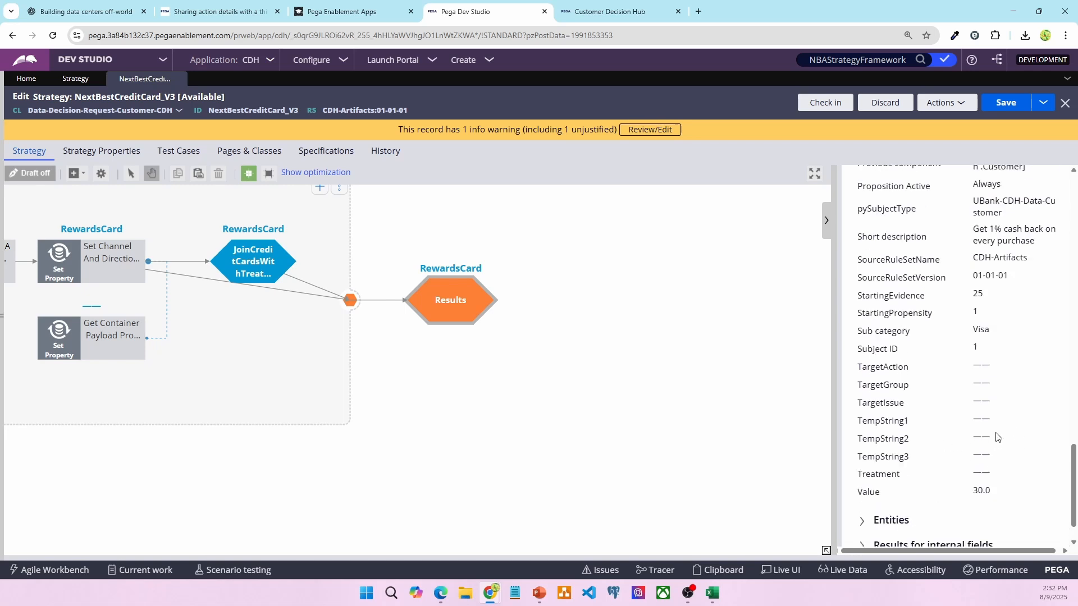
scroll(1004, 305, down, 2)
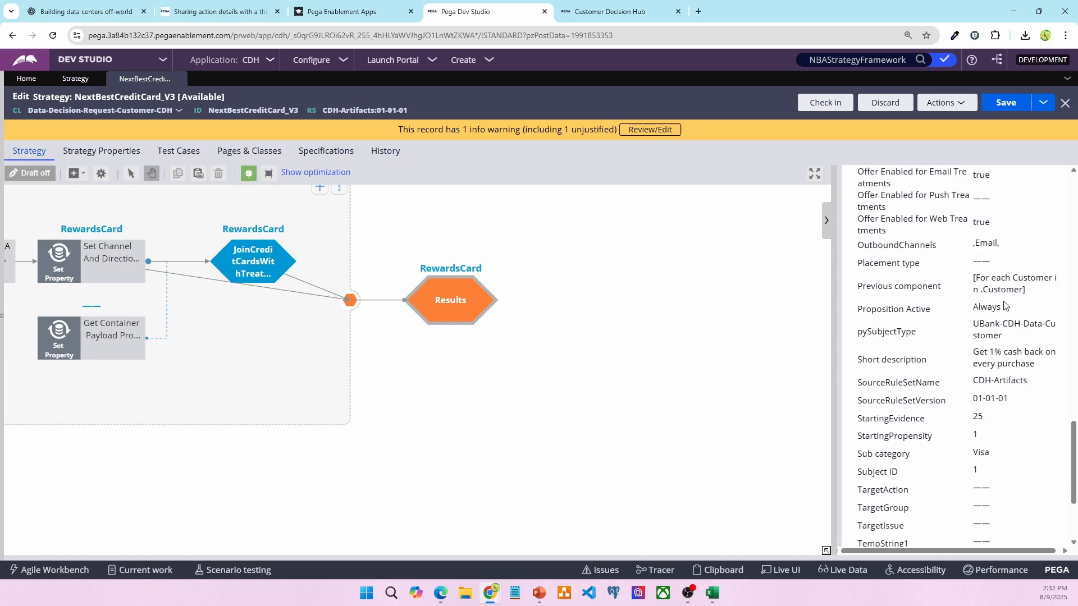
scroll(924, 340, down, 2)
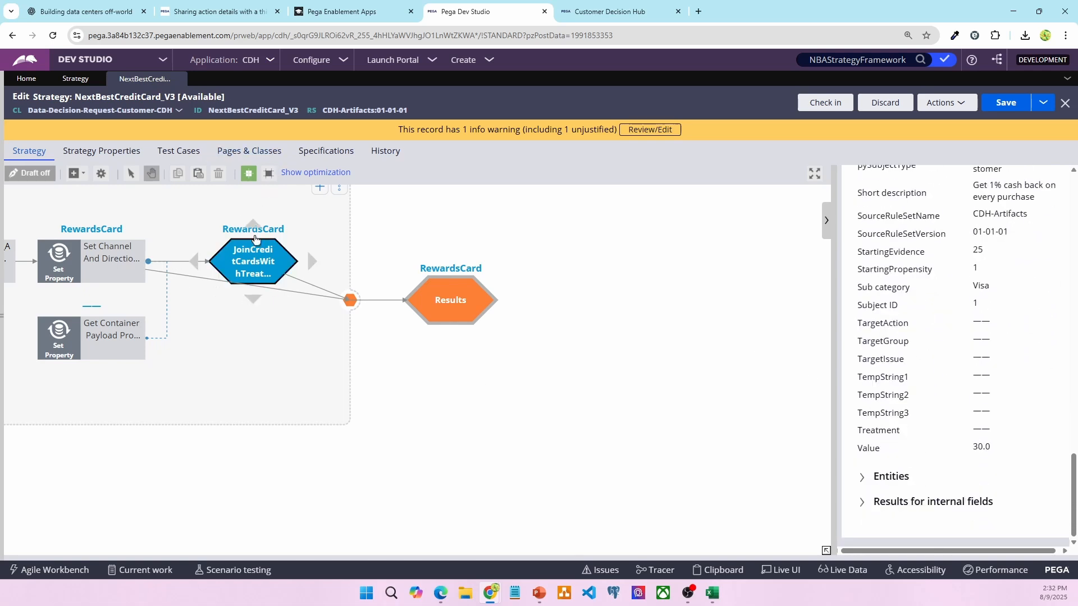
Compare the Treatment output of the JoinCreditCardsWithWebTreatments_V2 sub-strategy with that of the Results component
click(258, 265)
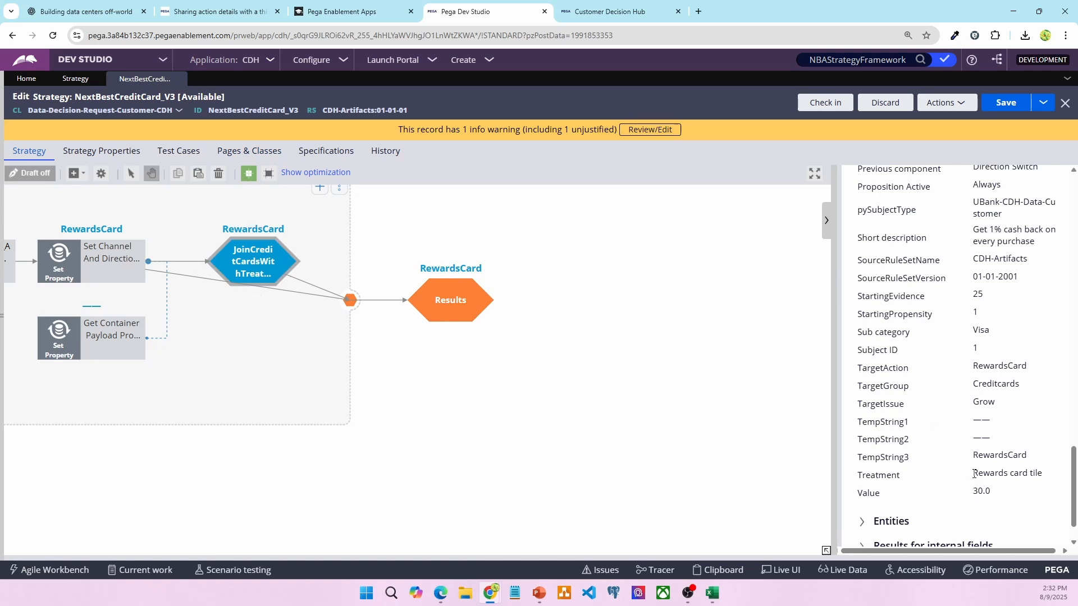
drag(975, 474, 1036, 477)
click(272, 258)
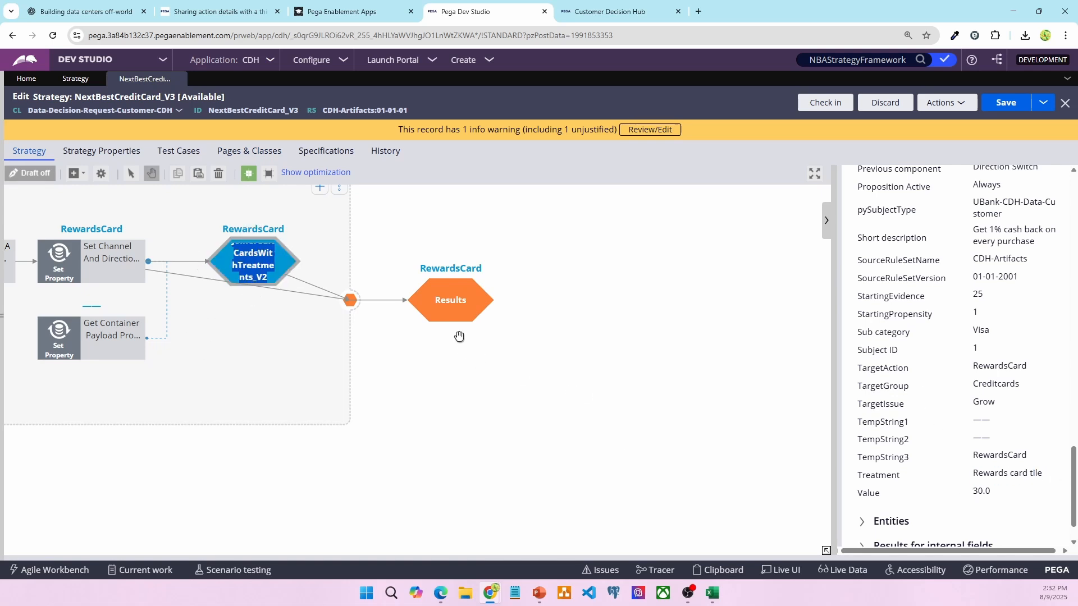
click(457, 299)
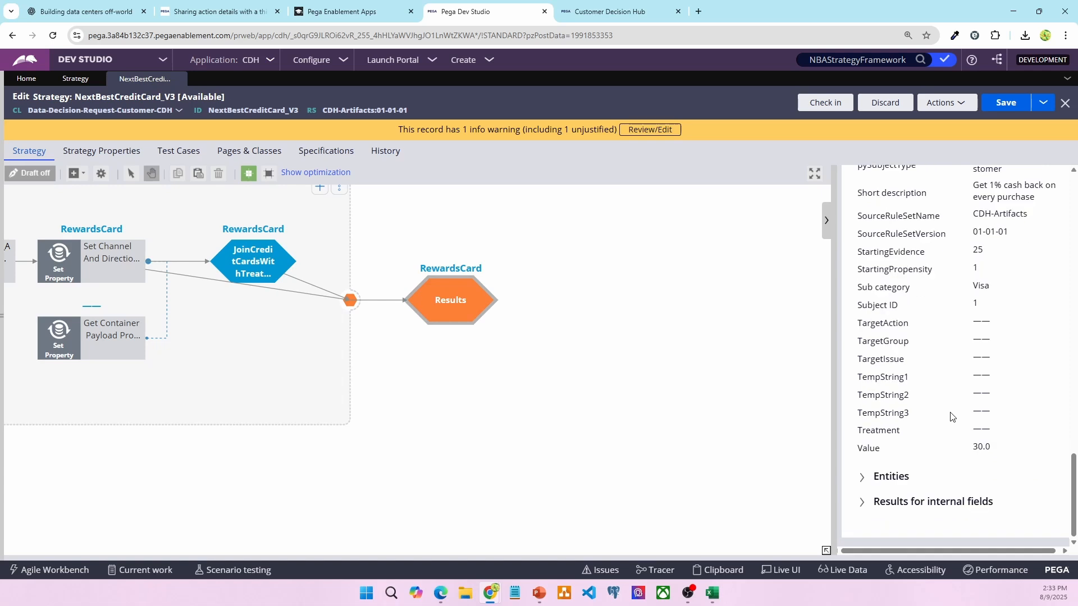
scroll(951, 416, up, 15)
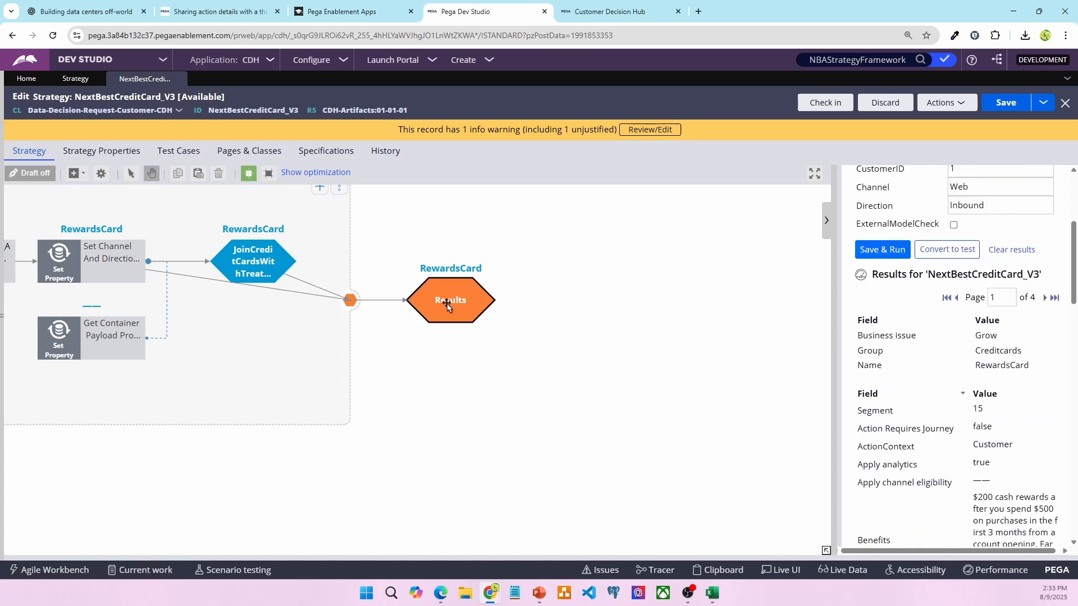
Delete the direct connector from Set Channel And Direction to the embedded strategy's output and rerun the NextBestCreditCard_V3 test
click(296, 296)
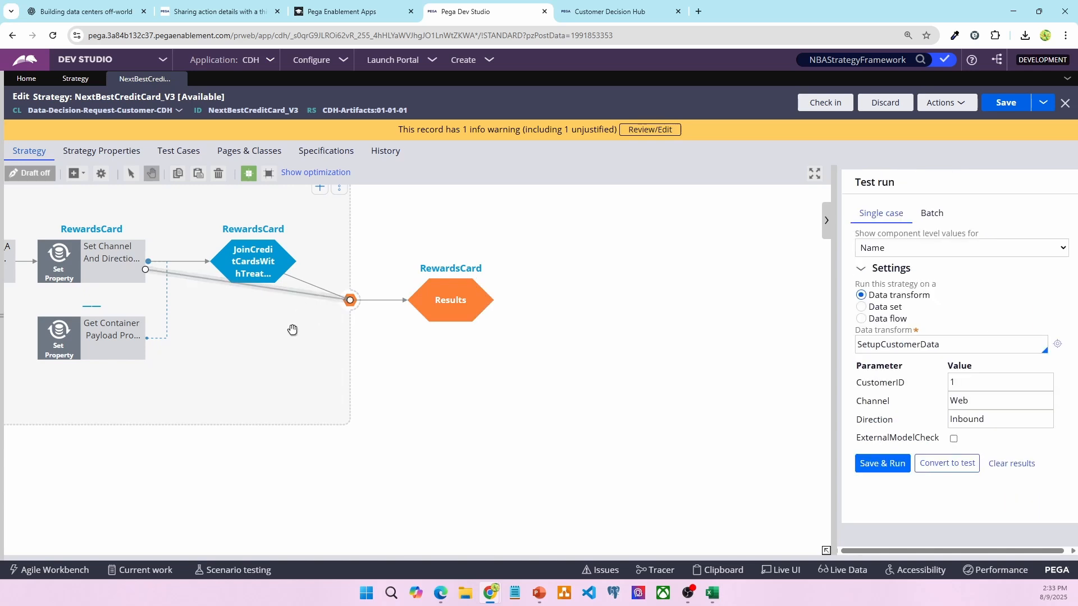
key(Delete)
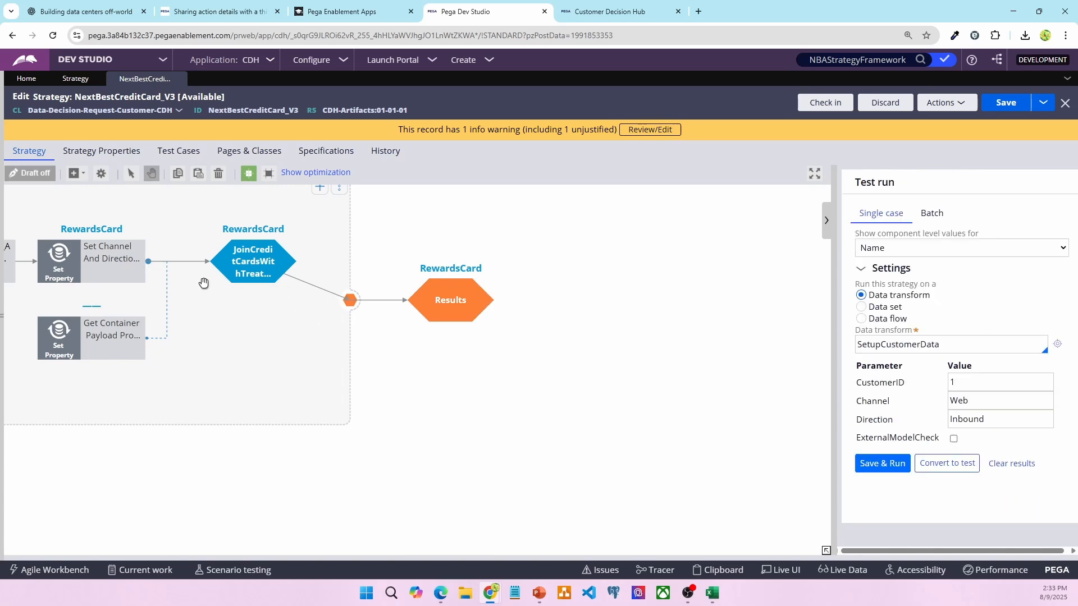
click(897, 468)
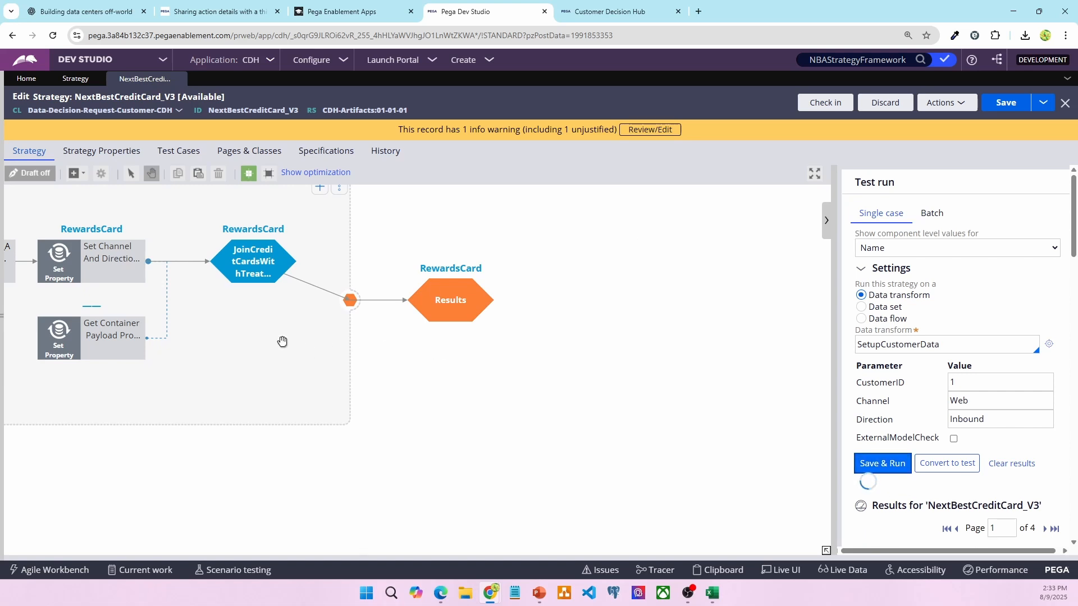
Examine both result pages of the Results component, checking each action's Treatment, channel and other fields
click(477, 295)
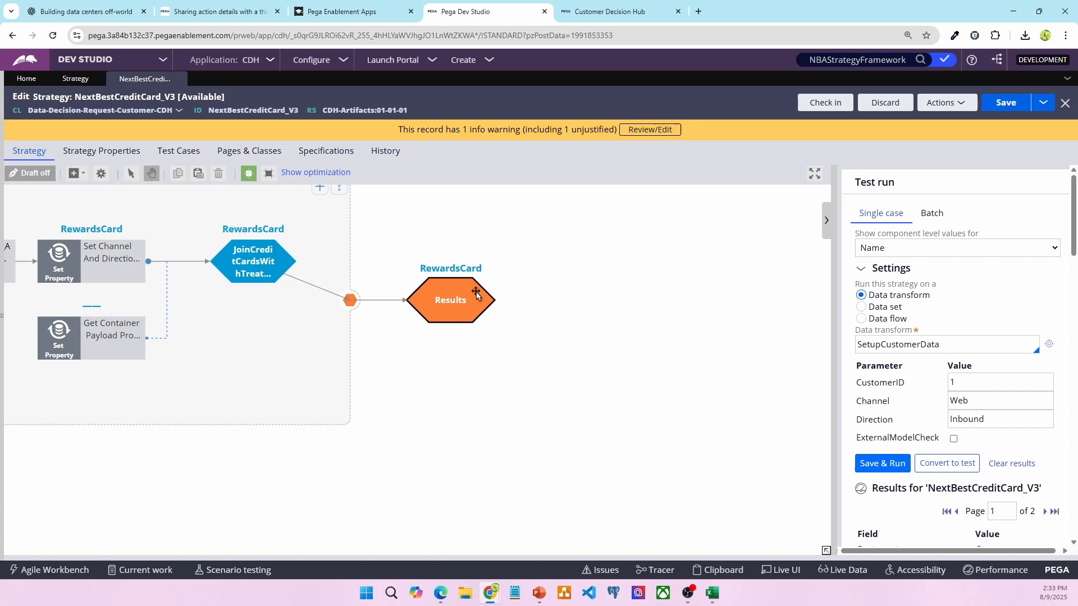
scroll(1044, 338, down, 4)
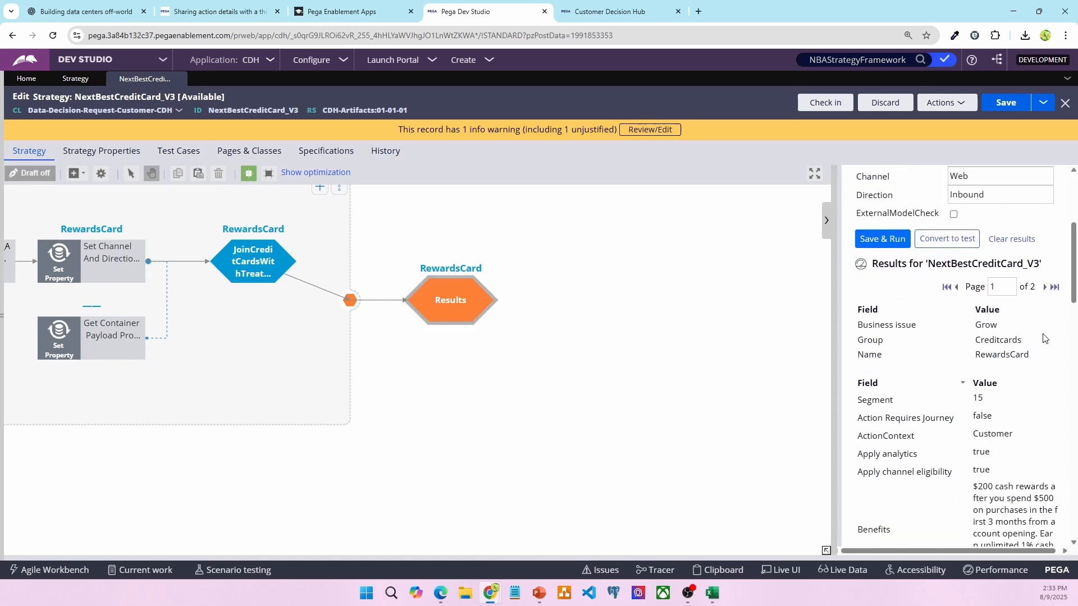
click(1045, 287)
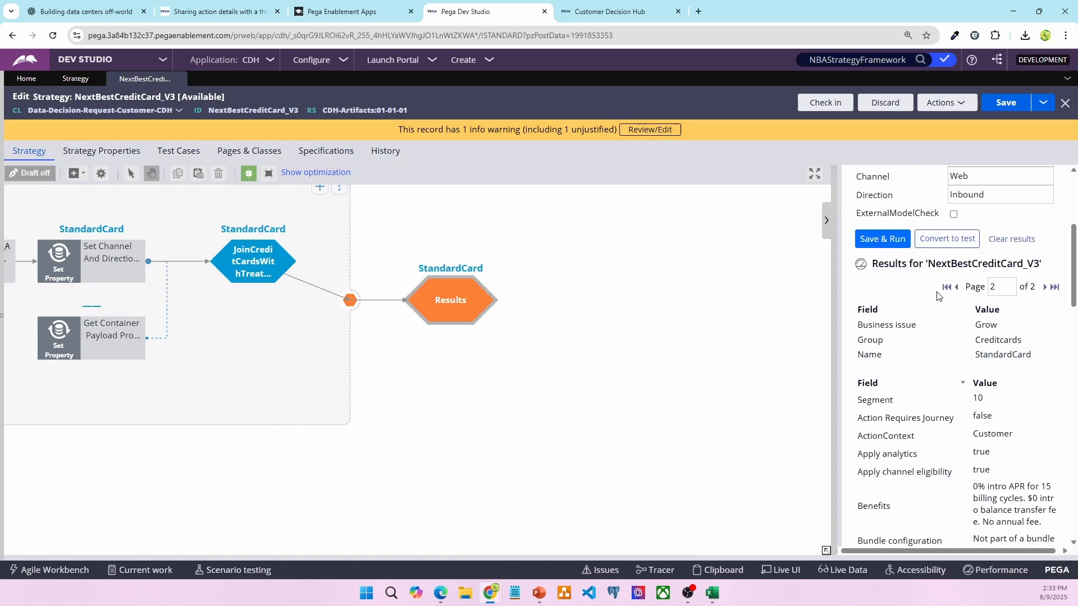
scroll(959, 369, down, 18)
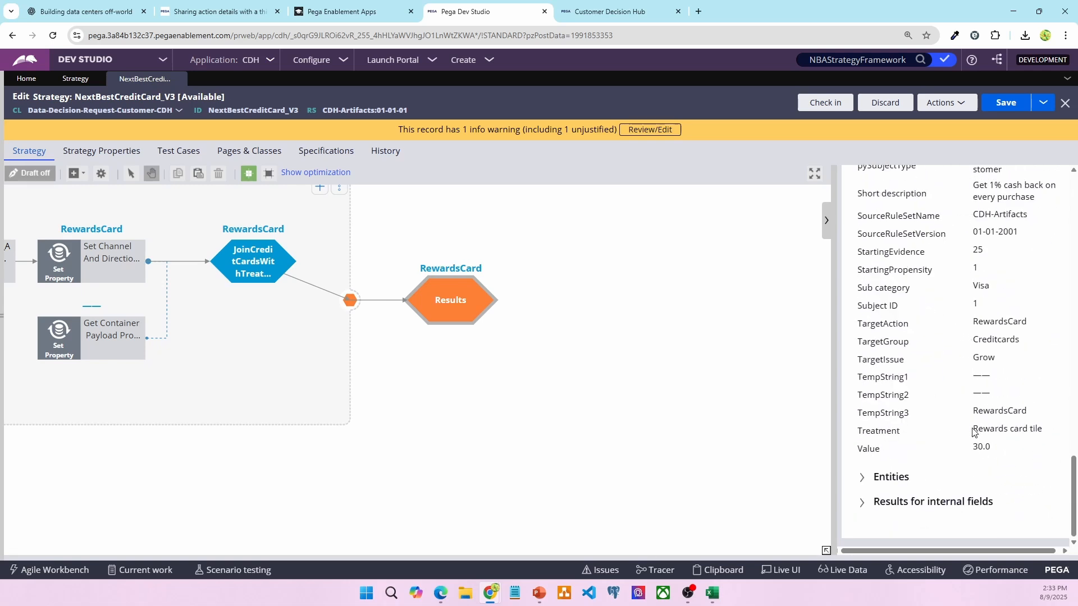
drag(973, 432, 1055, 431)
scroll(1054, 431, up, 15)
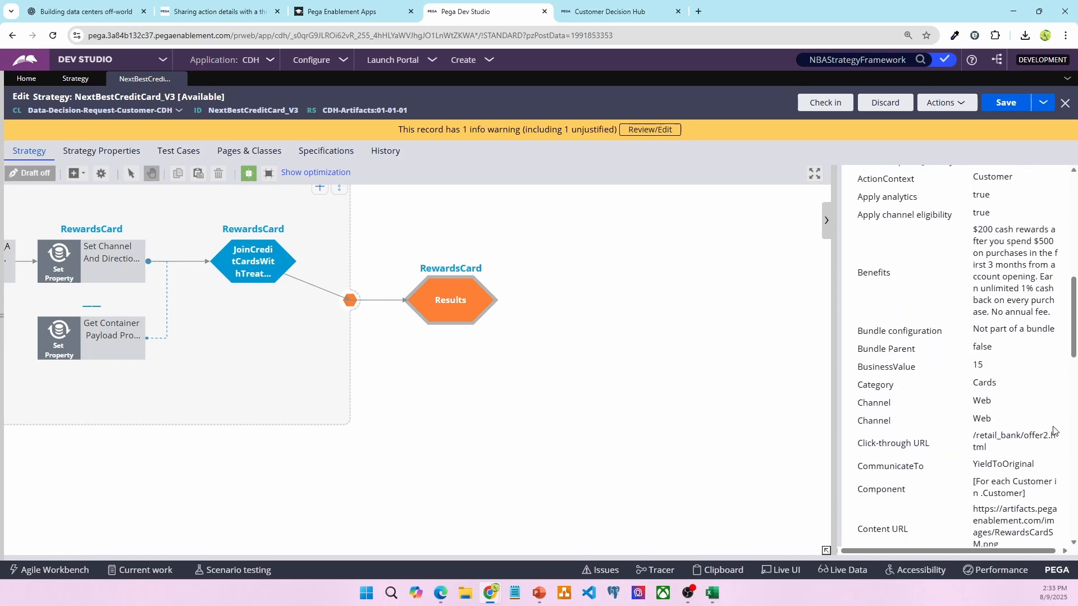
scroll(1054, 431, down, 10)
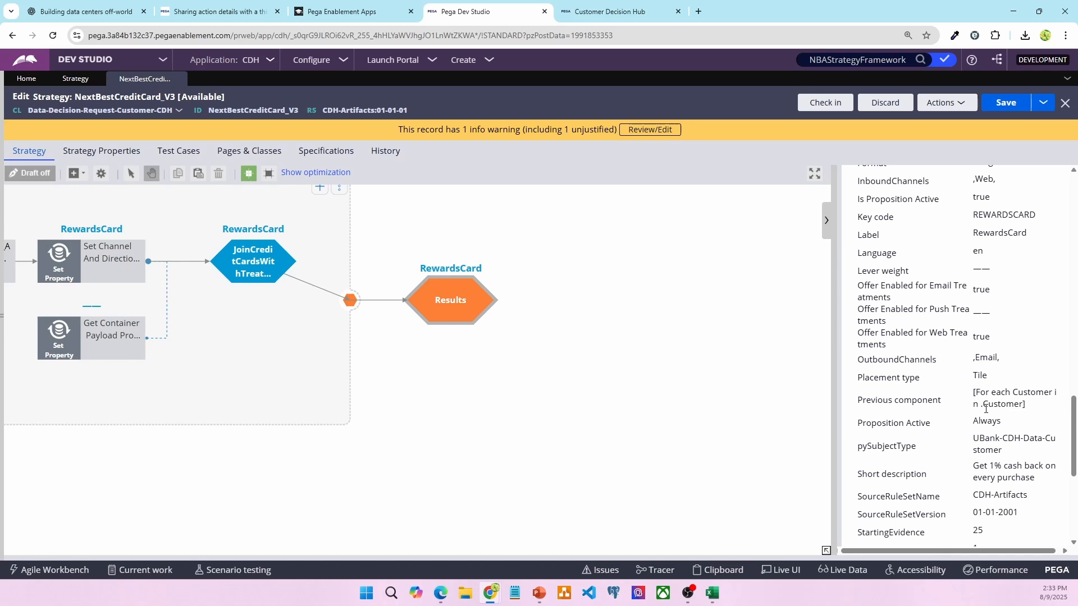
scroll(986, 409, up, 5)
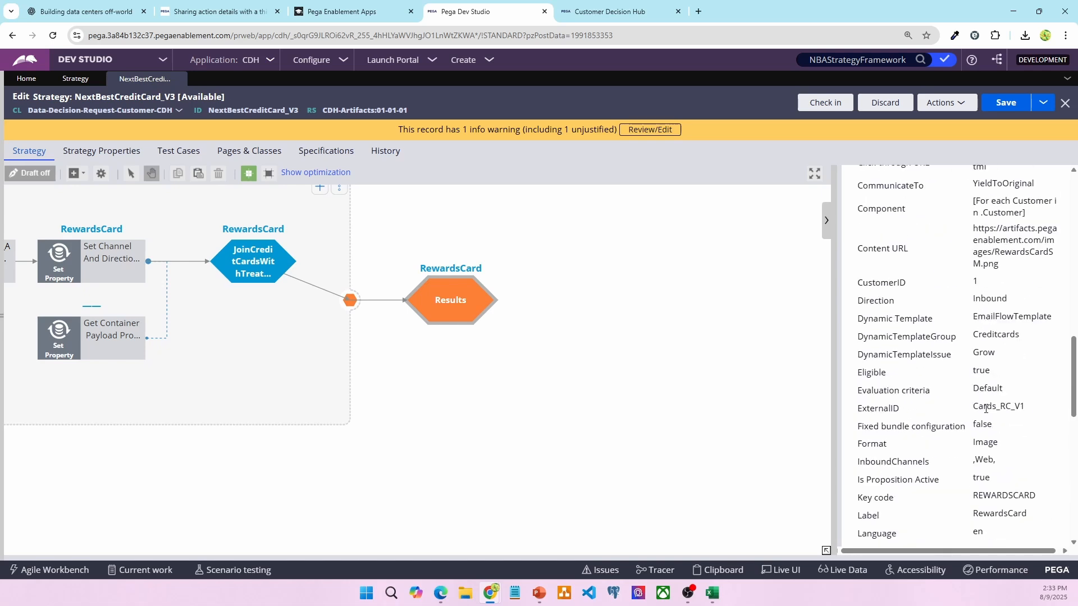
scroll(986, 409, down, 2)
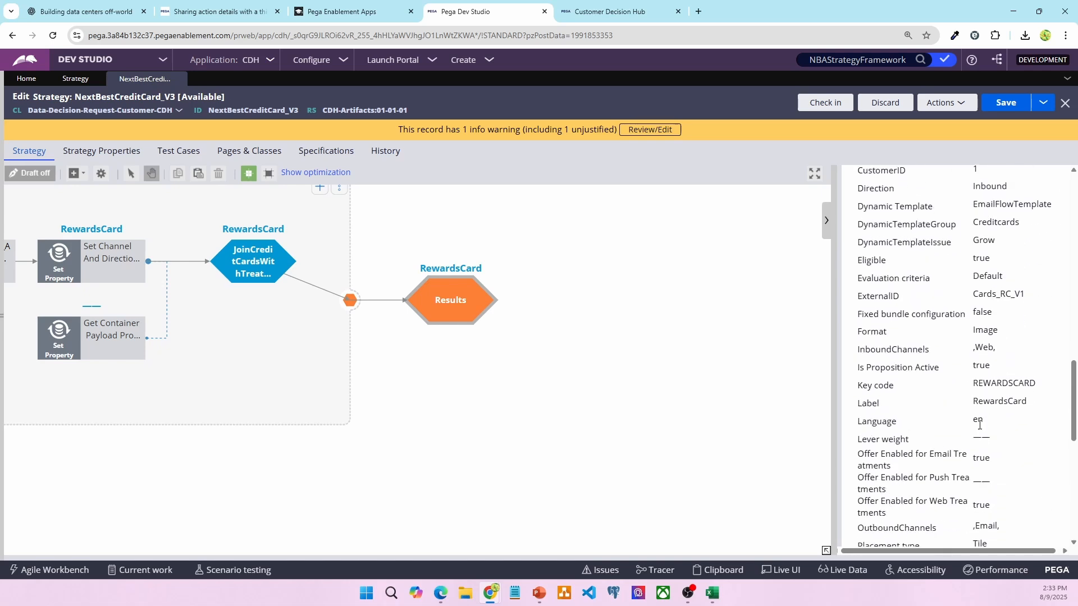
scroll(1005, 421, up, 12)
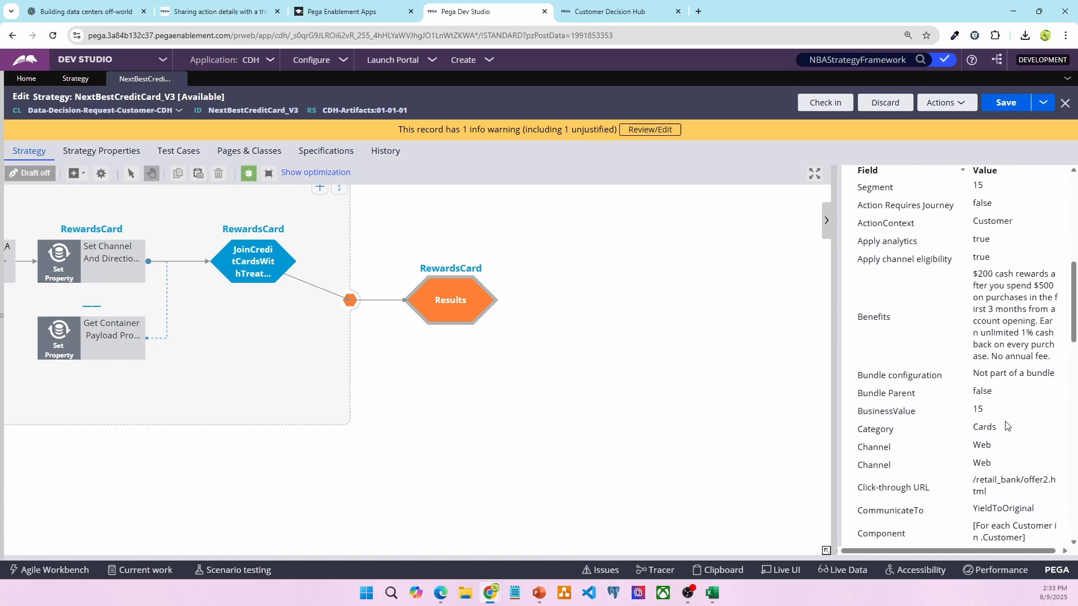
click(1045, 311)
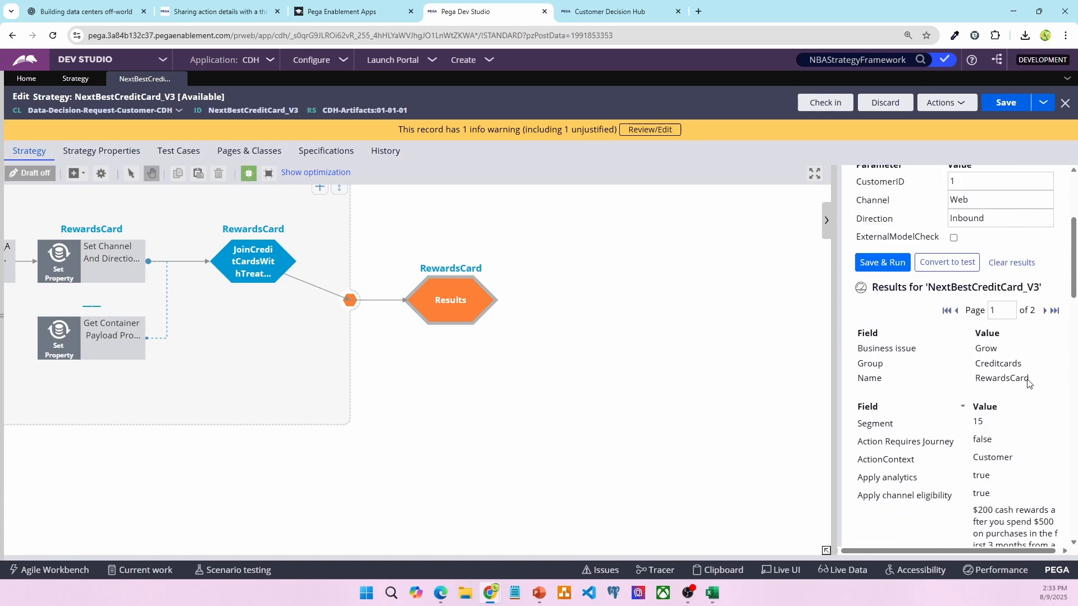
scroll(1027, 379, down, 15)
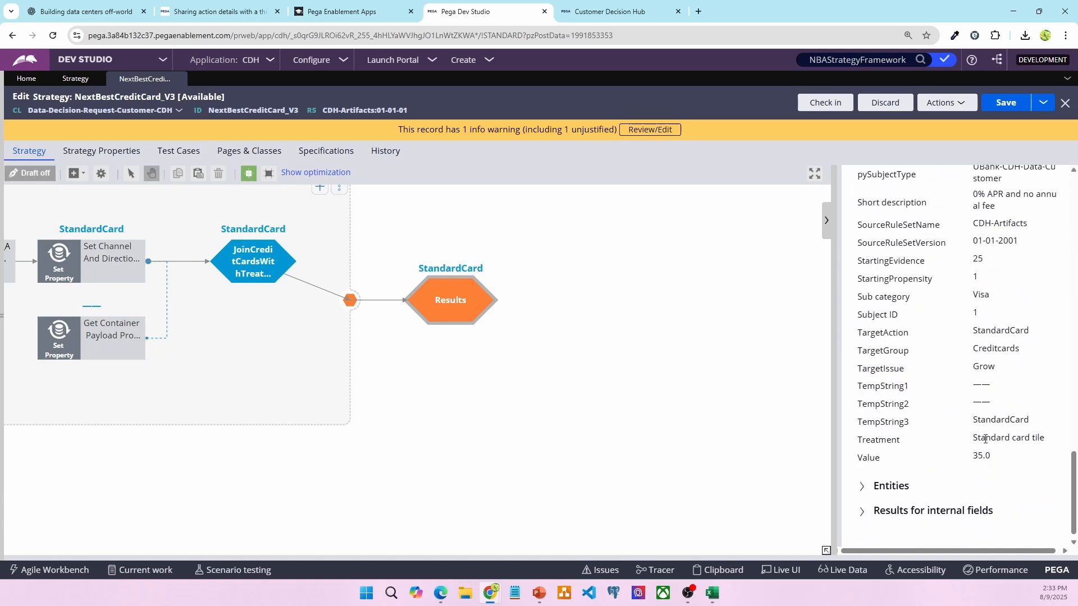
scroll(995, 444, up, 15)
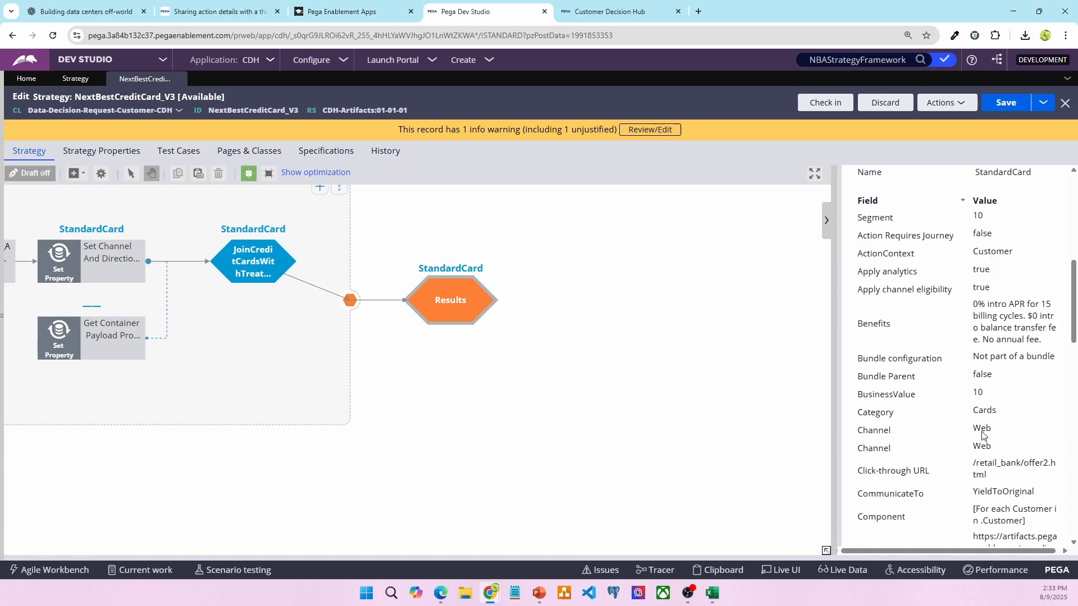
Set the test run's data transform to Persona_14 instead of SetupCustomerData
double_click(934, 261)
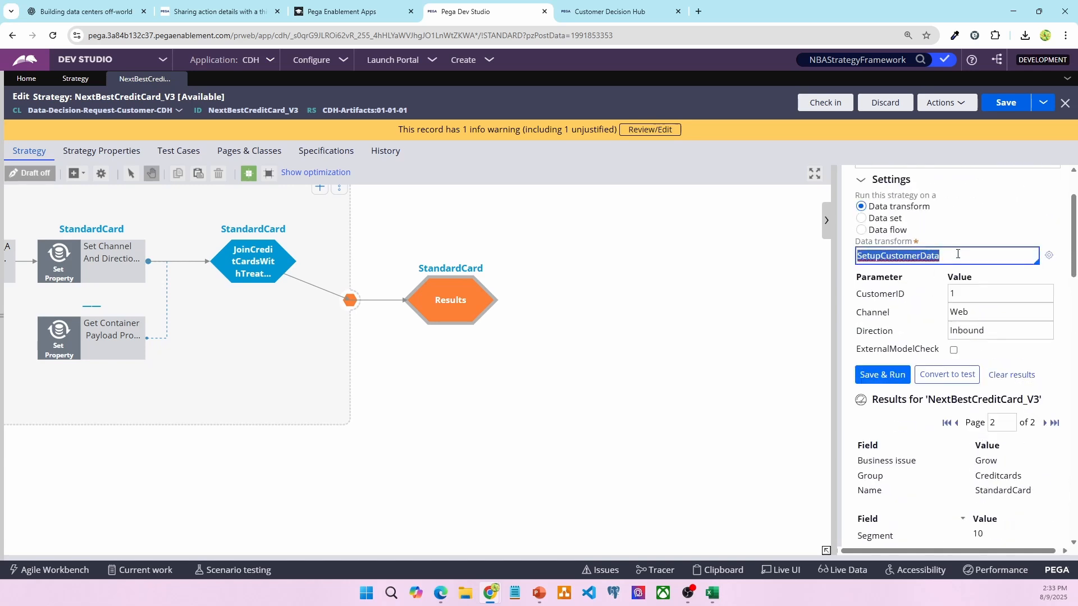
key(BackSpace)
scroll(955, 469, down, 10)
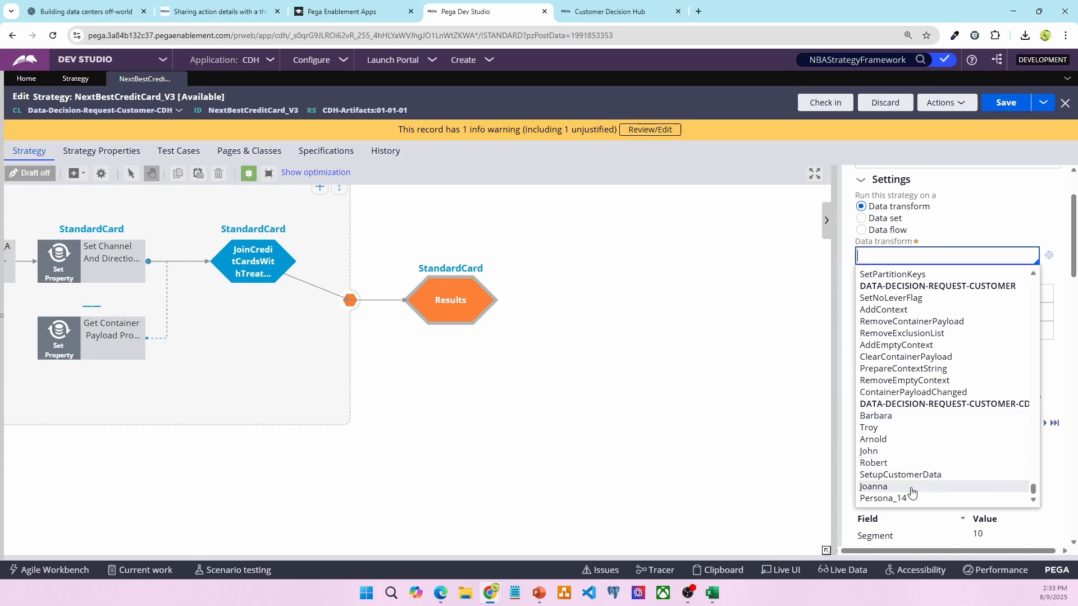
click(905, 498)
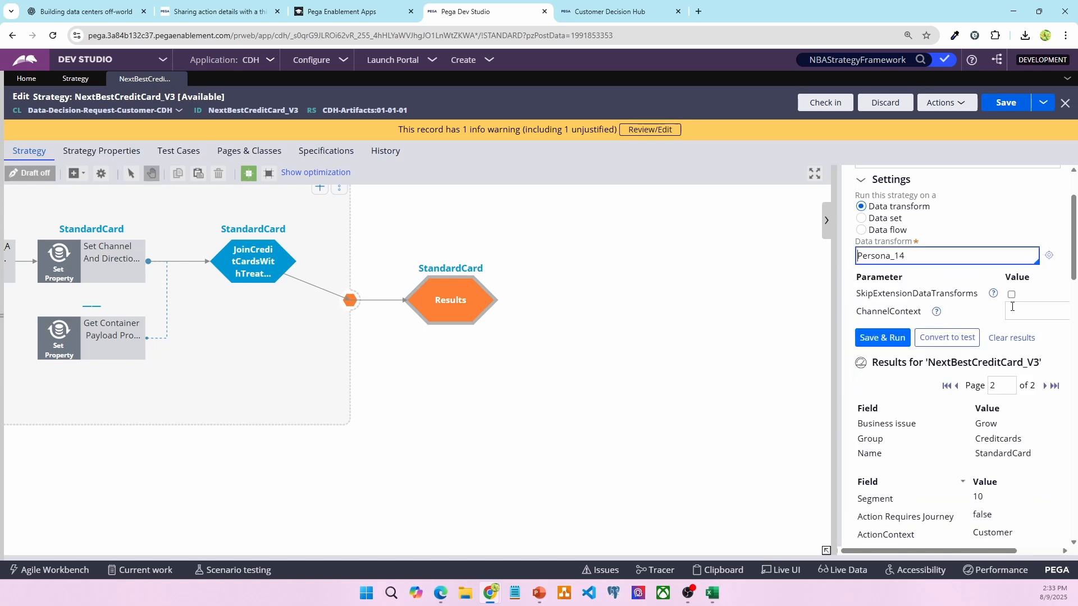
click(1027, 310)
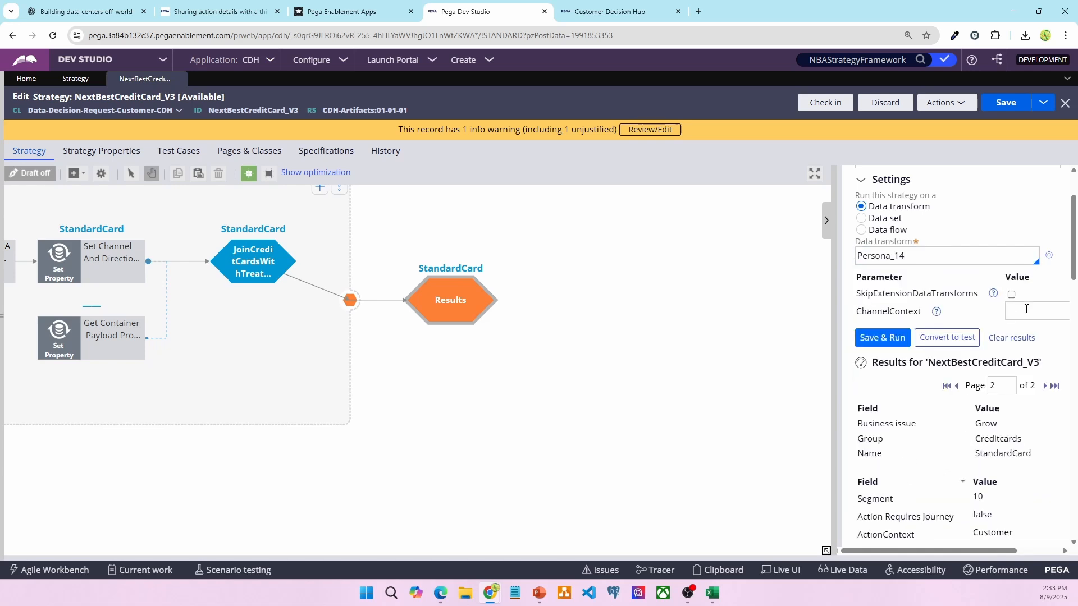
key(super+v)
scroll(975, 435, down, 5)
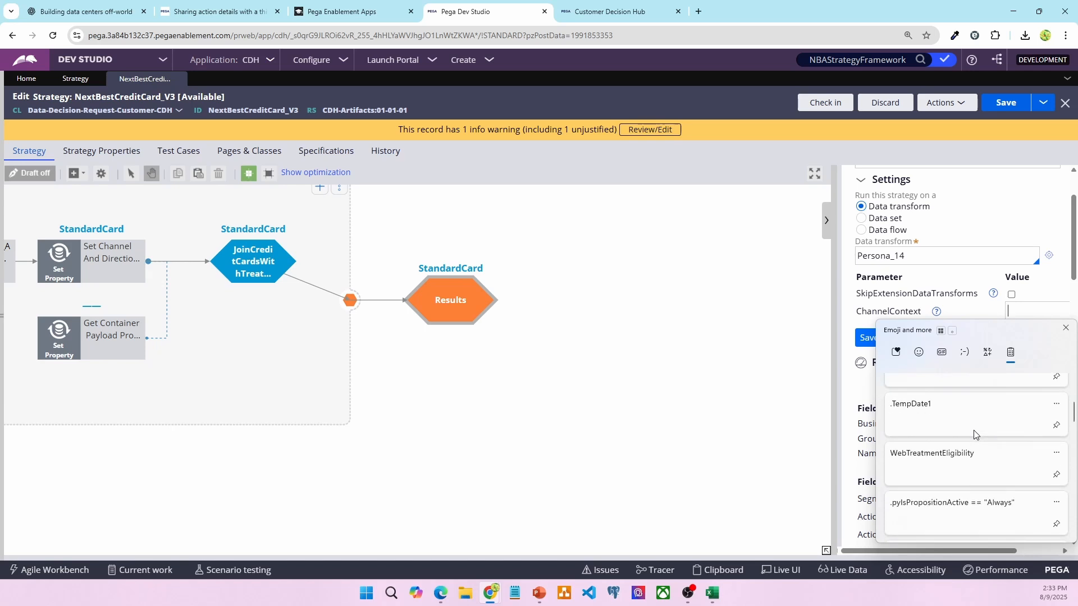
scroll(974, 435, down, 10)
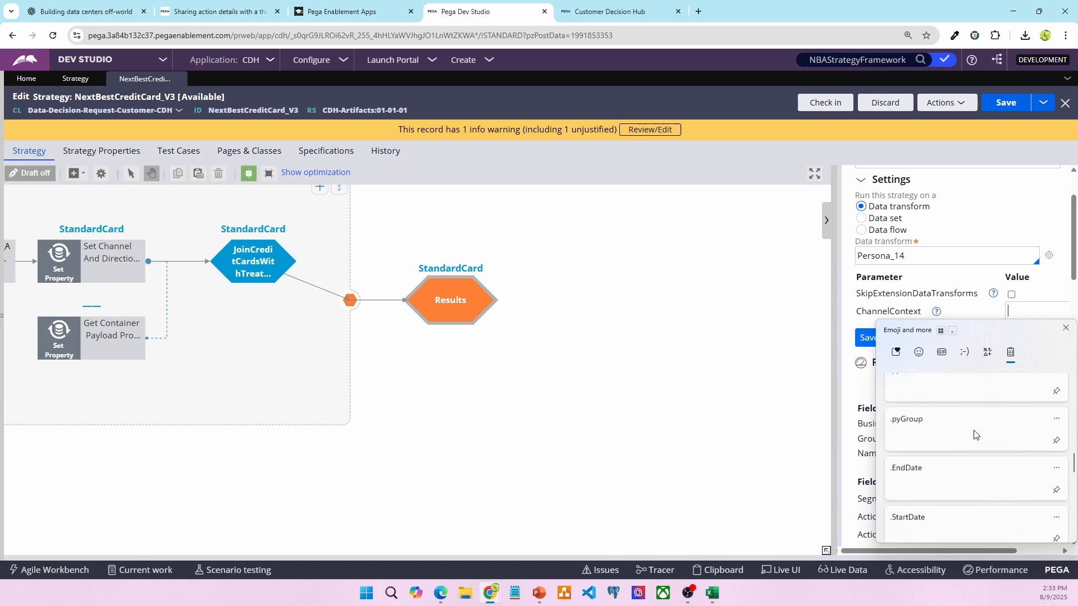
scroll(974, 435, down, 10)
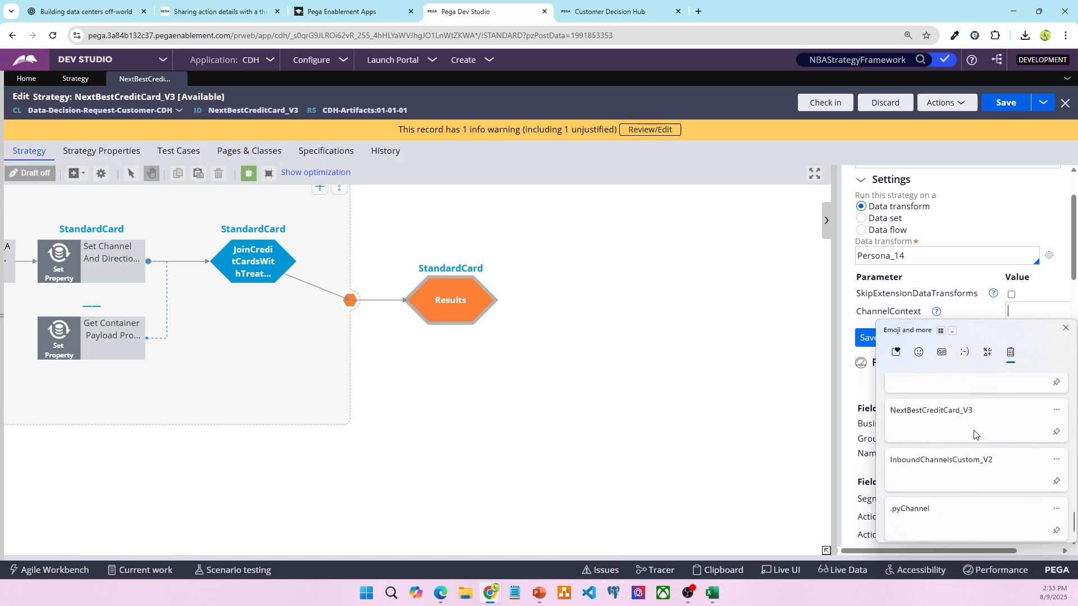
scroll(975, 435, down, 1)
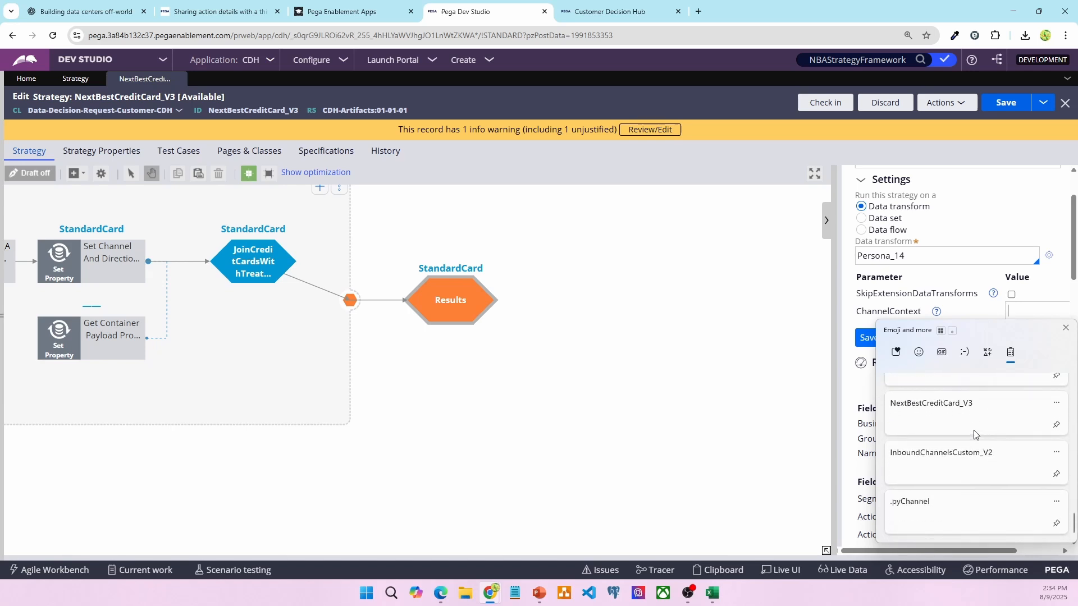
click(1066, 328)
Switch to Customer Decision Hub, close the Standard card action and the Actions list, and open Persona Management
click(616, 13)
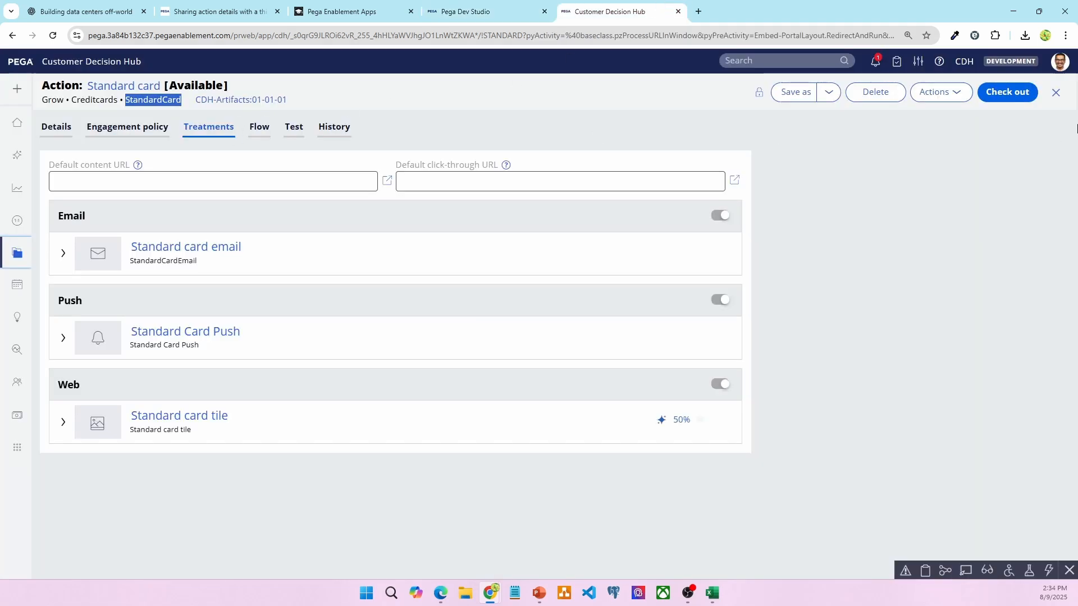
click(1055, 92)
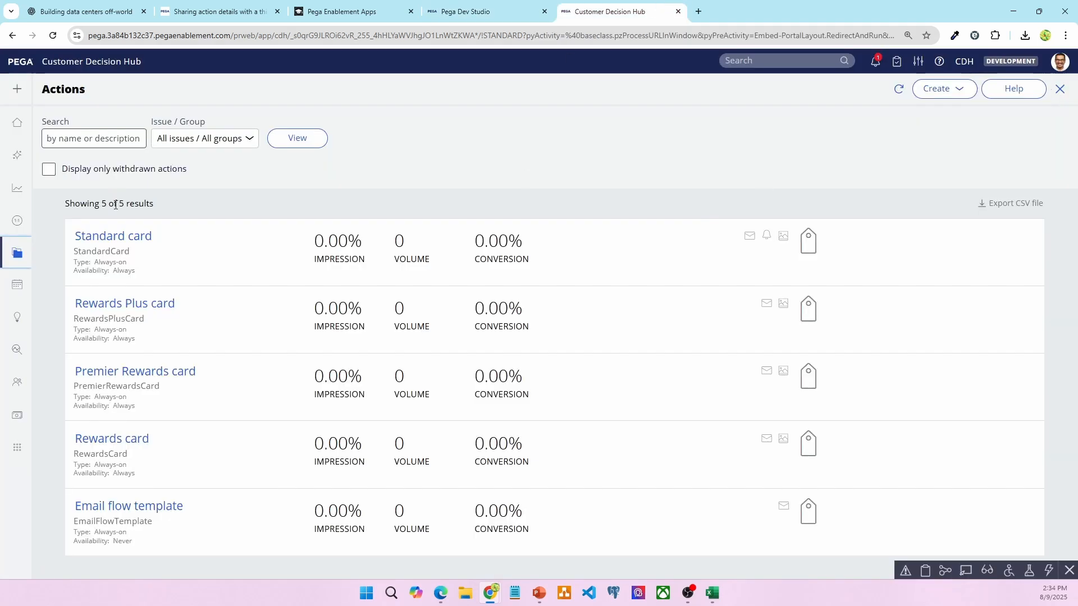
click(1069, 91)
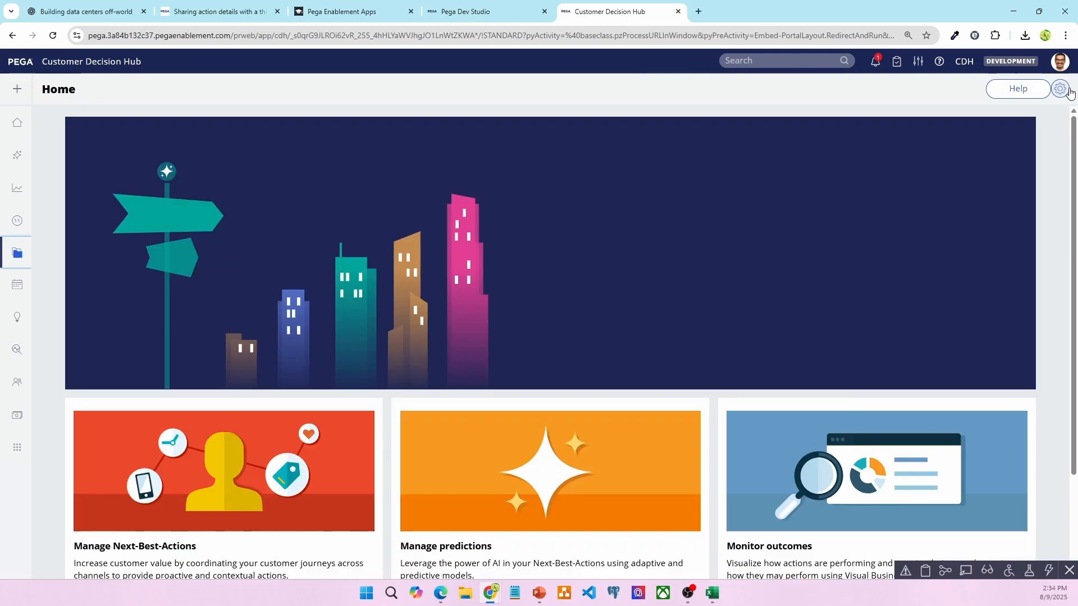
mouse_move(50, 252)
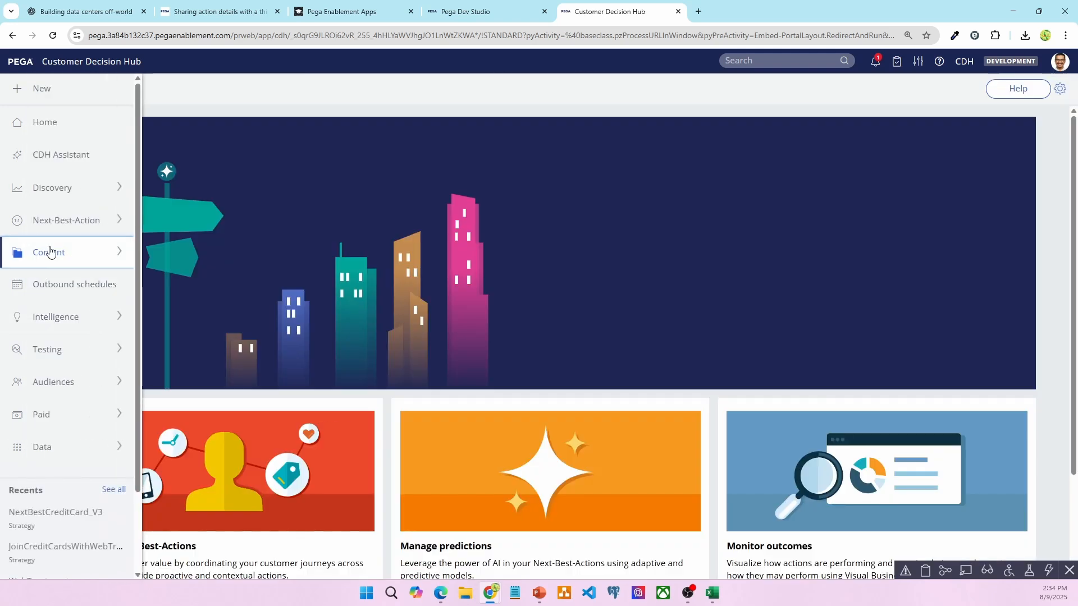
click(65, 353)
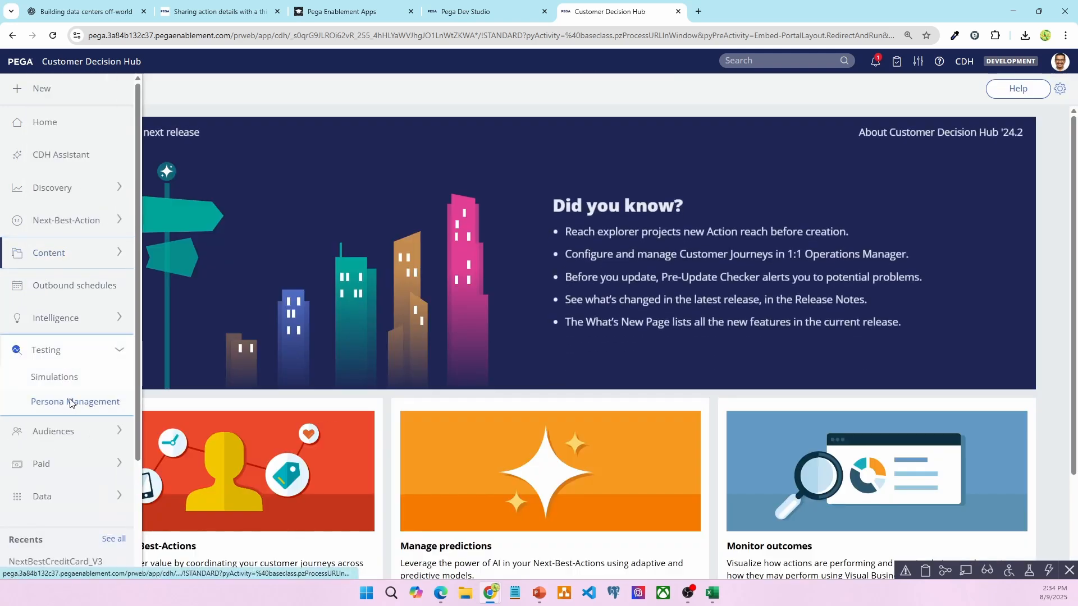
click(72, 403)
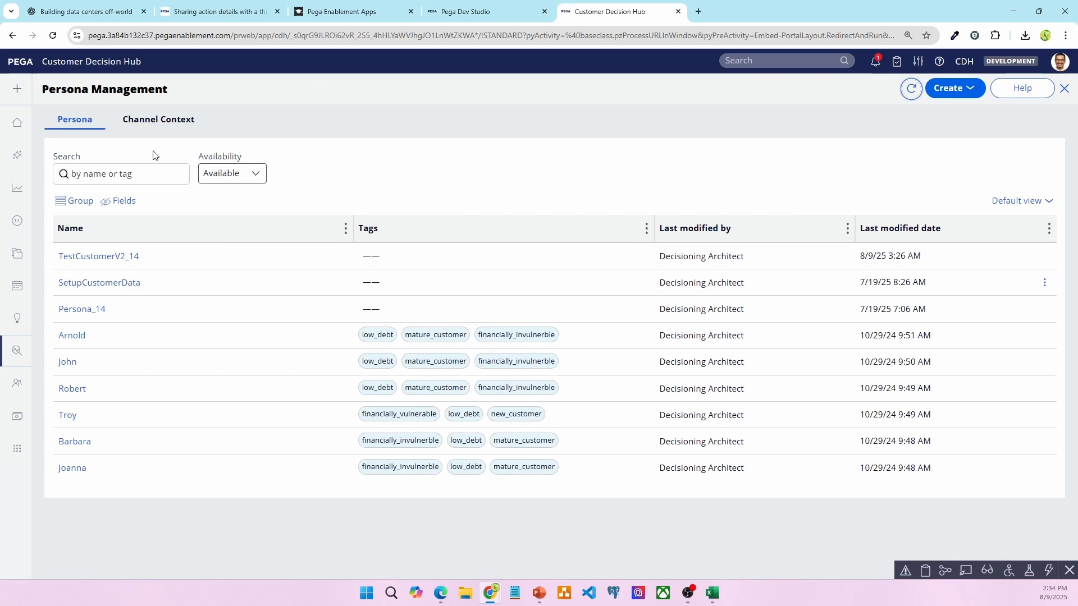
Open the InboundWebCreditCards channel context and copy its name
click(144, 127)
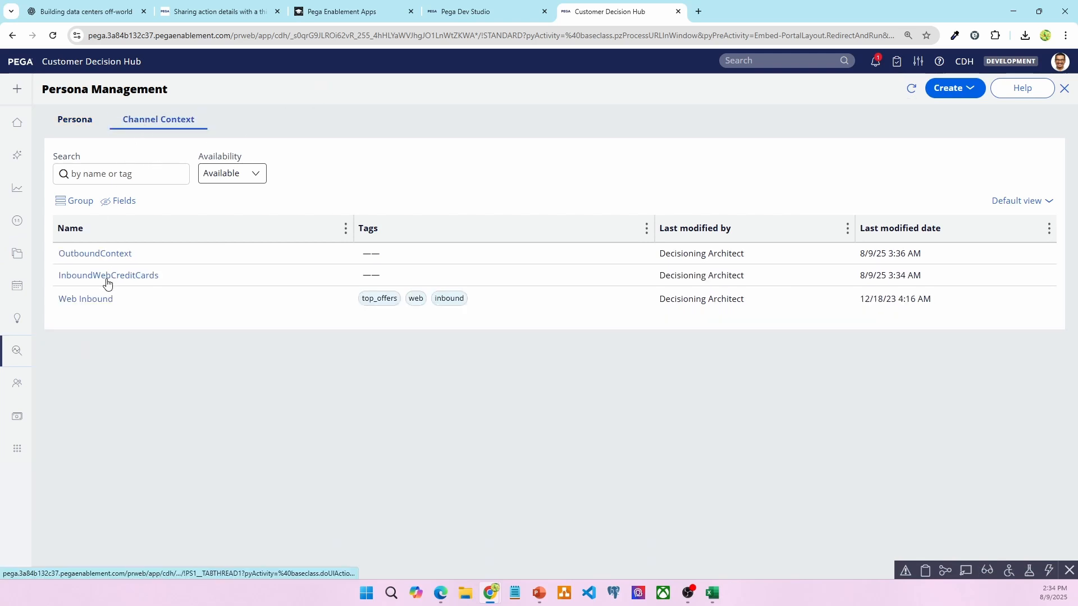
click(107, 276)
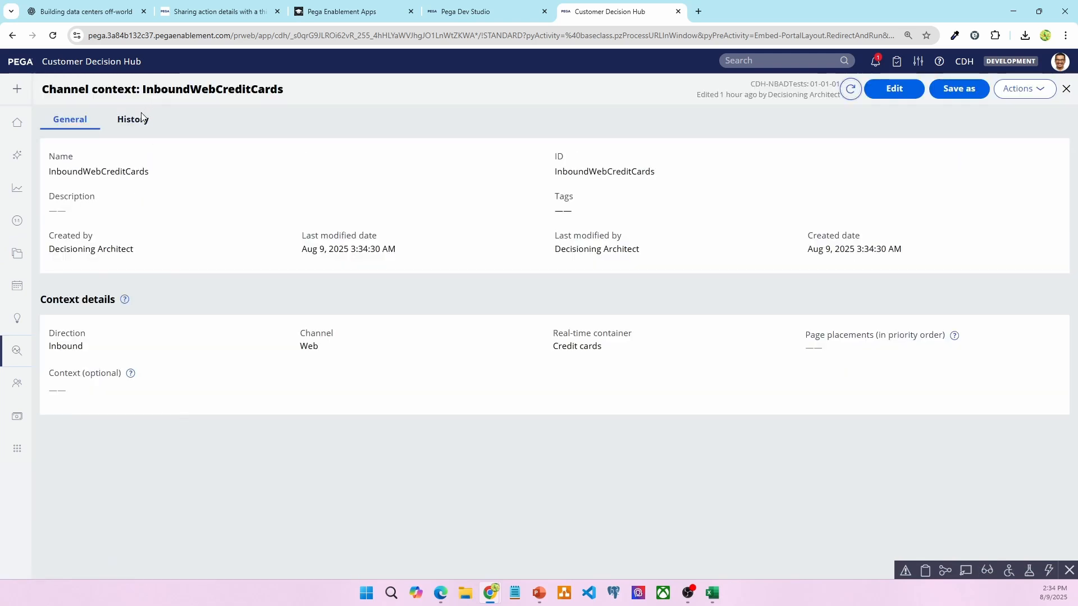
double_click(213, 89)
key(ctrl+c)
Return to Dev Studio, set the ChannelContext parameter to InboundWebCreditCards and run the strategy test with Persona_14
click(527, 17)
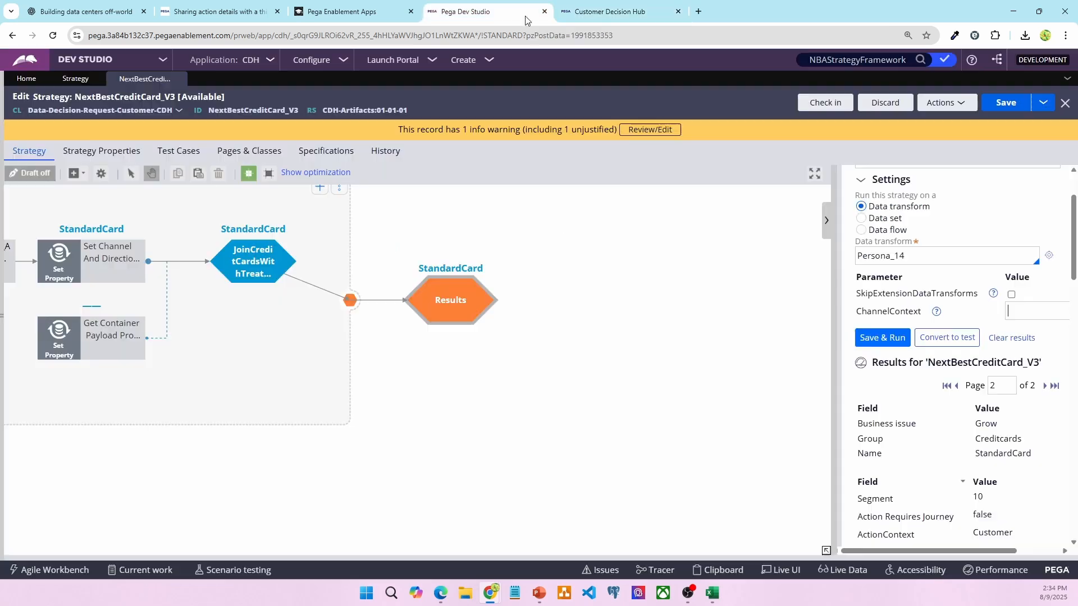
key(ctrl+v)
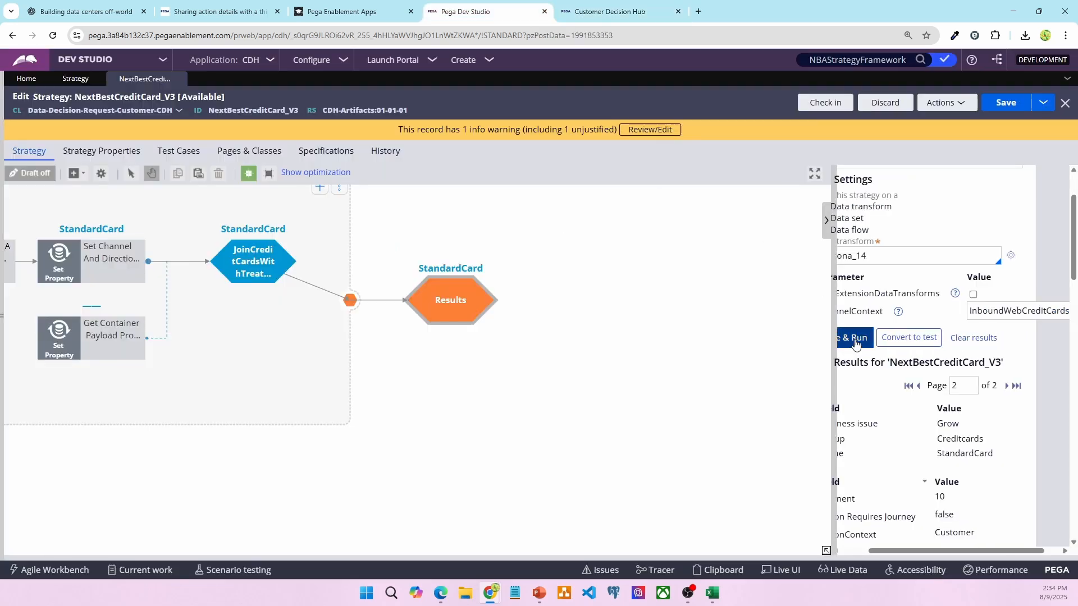
click(720, 268)
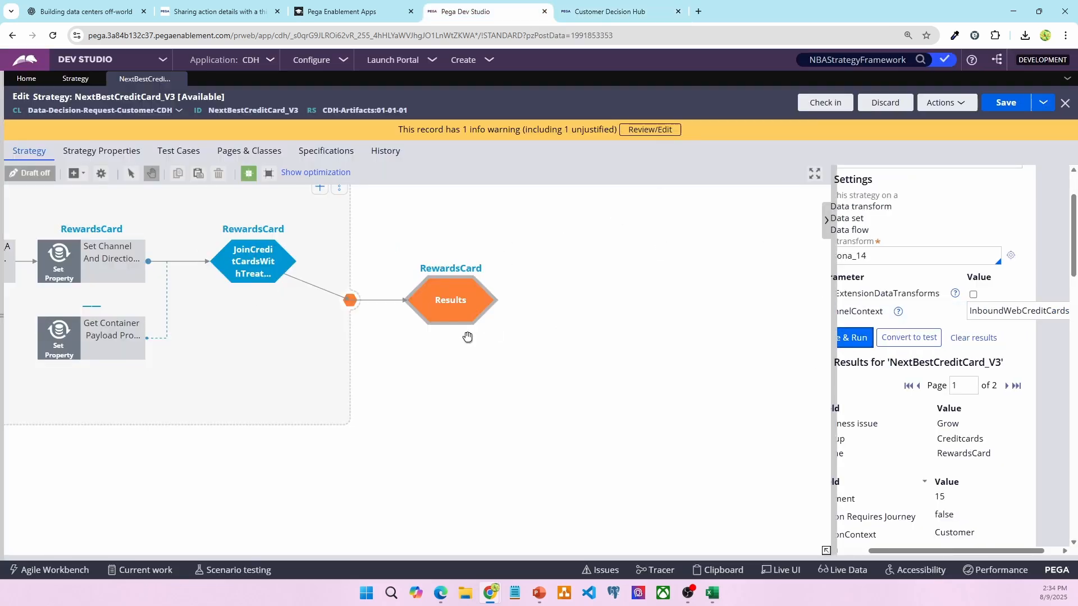
click(845, 331)
click(928, 259)
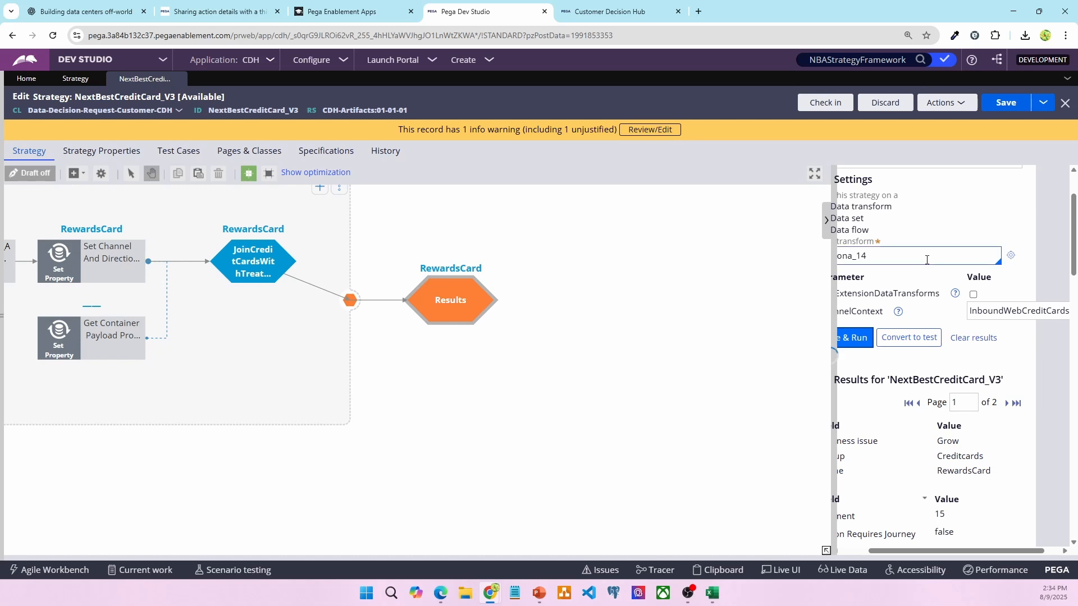
Examine the Persona_14 test results of NextBestCreditCard_V3, checking the returned action's name and its joined Treatment field
drag(923, 552, 896, 552)
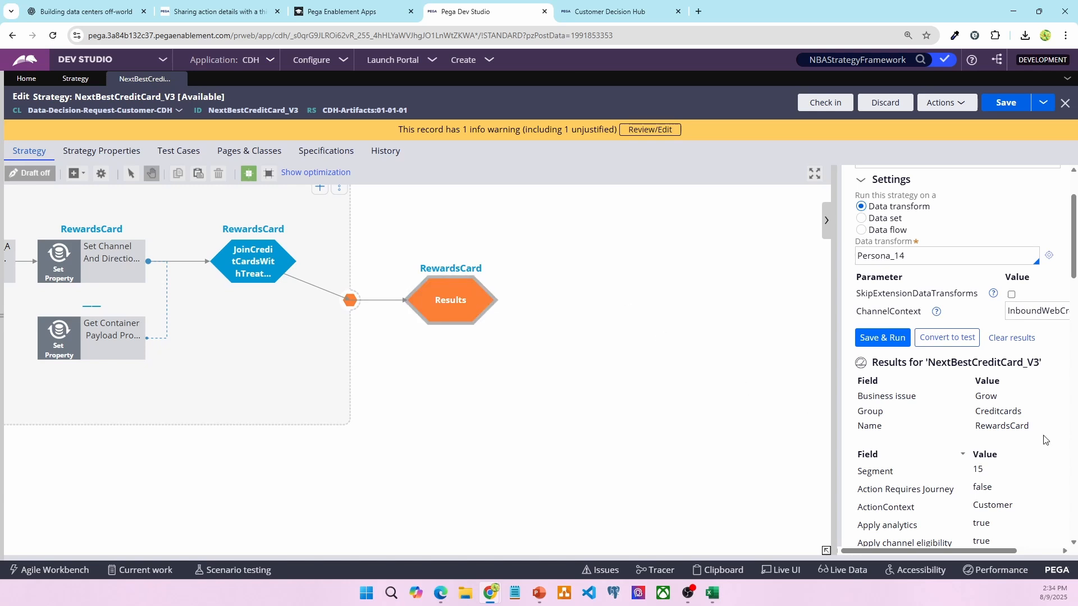
double_click(989, 425)
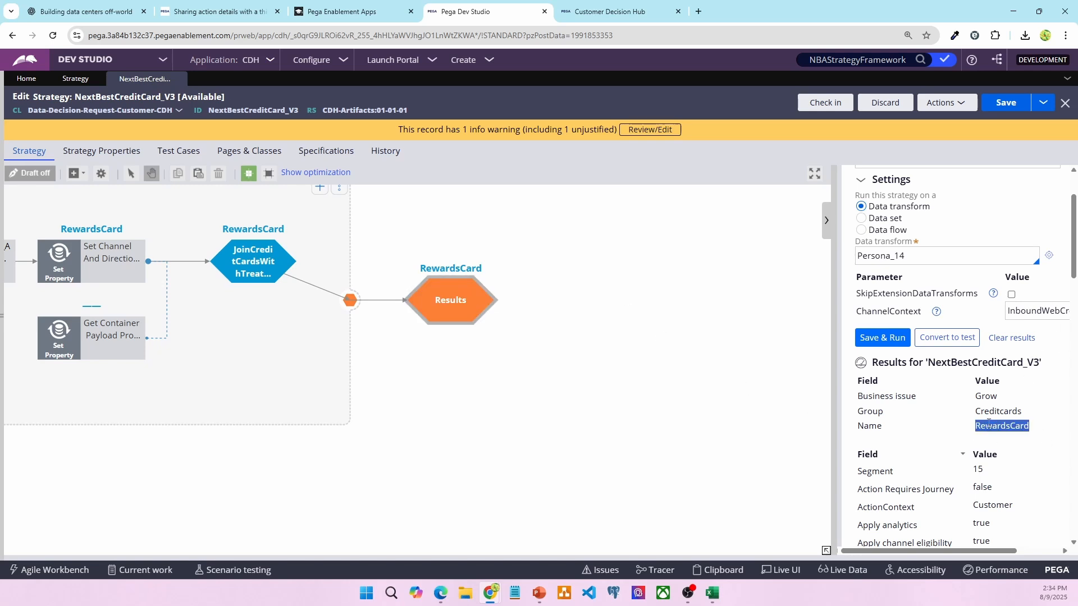
scroll(977, 421, down, 15)
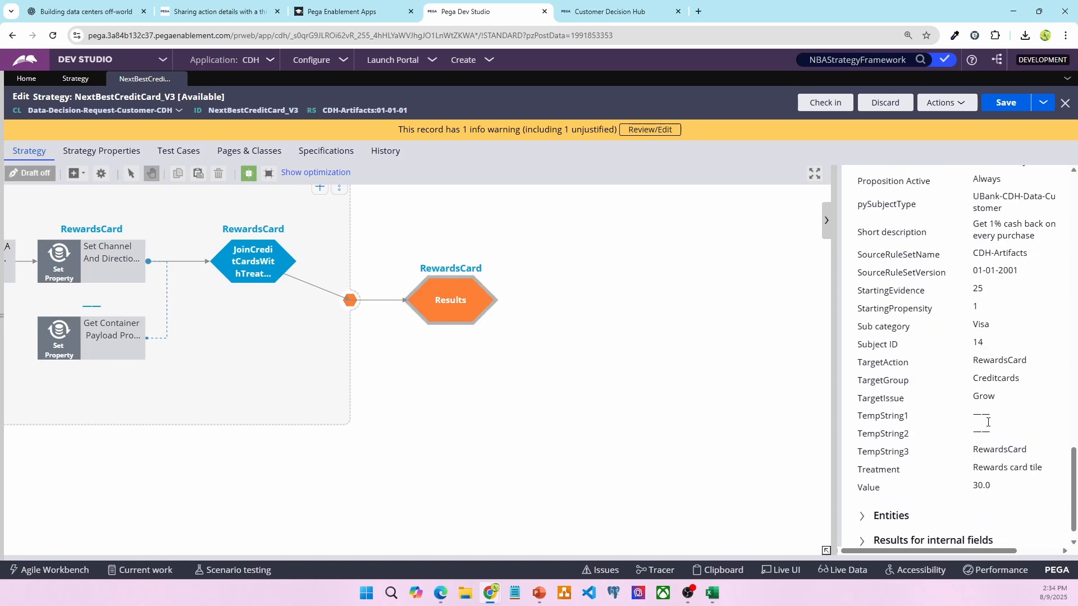
drag(973, 436, 1072, 437)
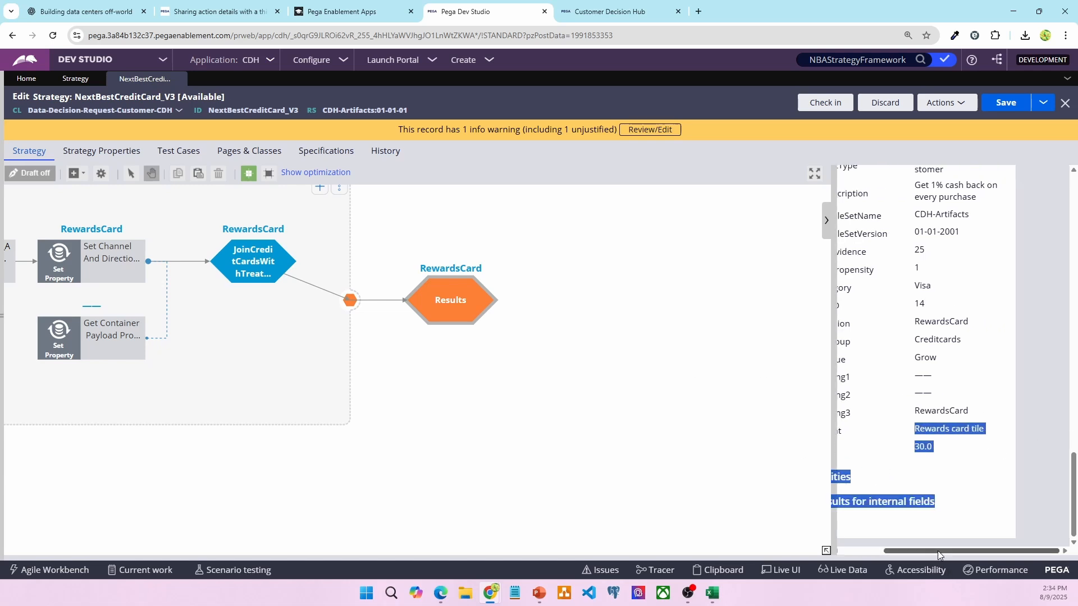
drag(937, 551, 895, 551)
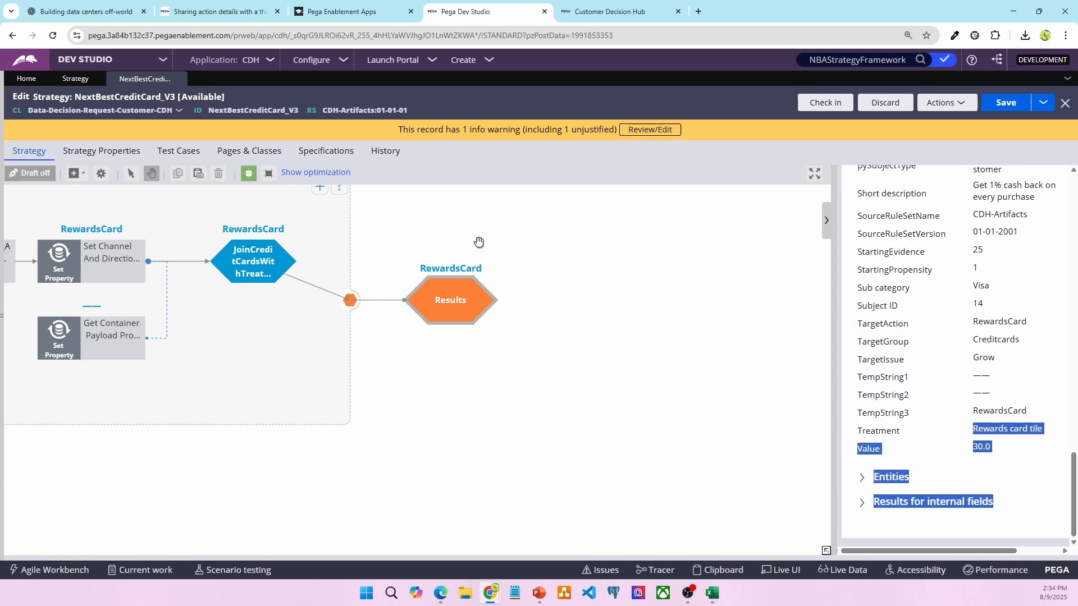
drag(479, 243, 632, 297)
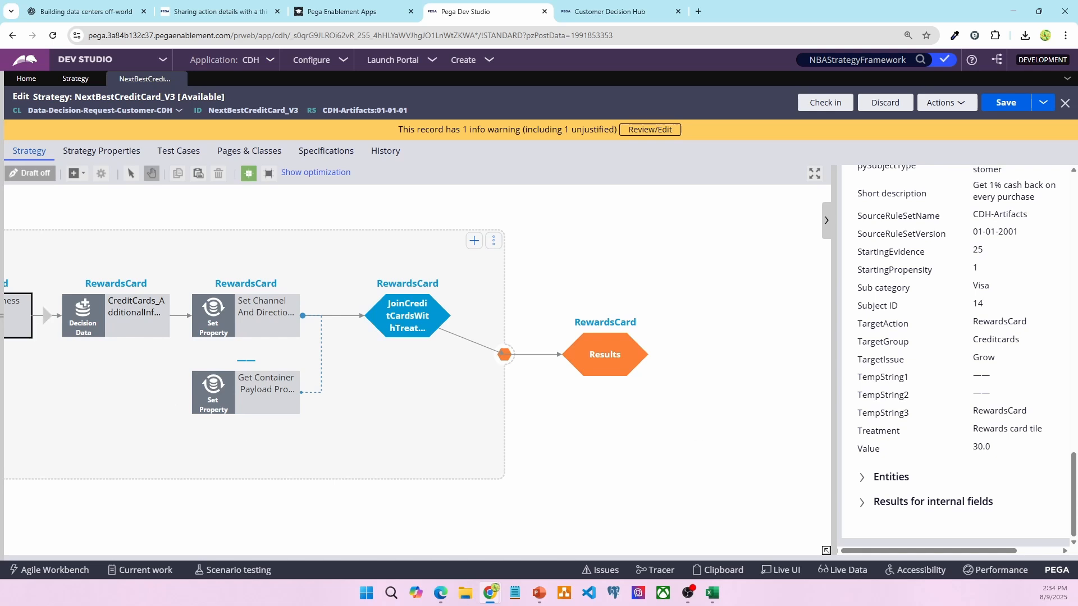
key(alt+Tab)
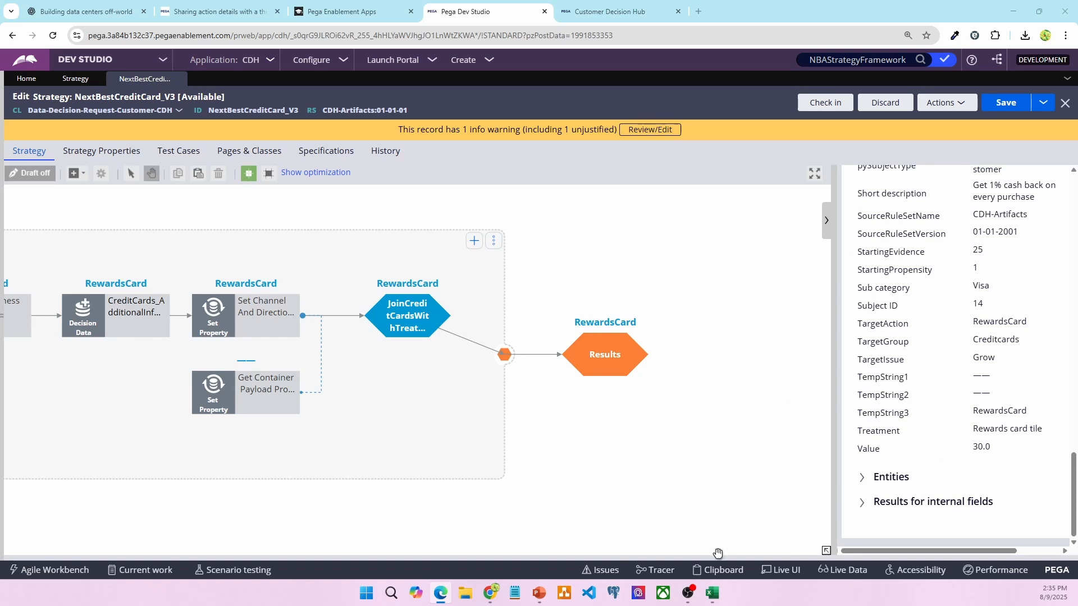
click(688, 593)
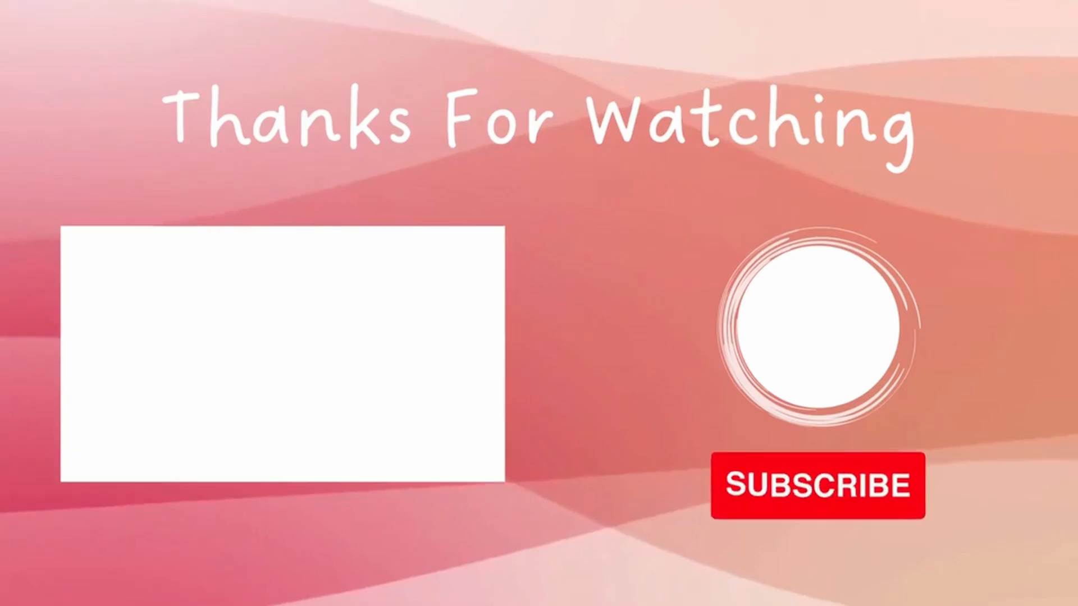